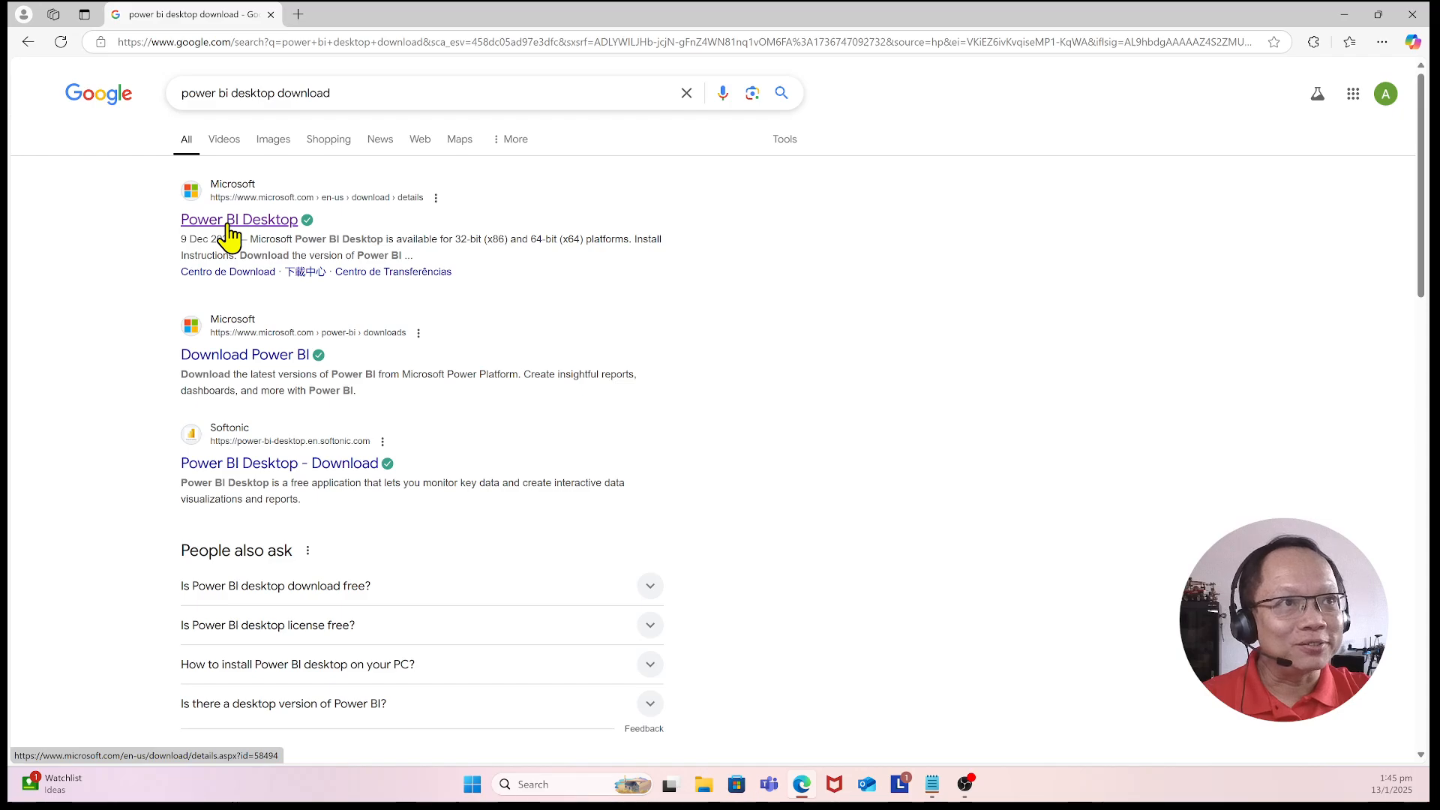
Step: Open the Microsoft Power BI Desktop download page from the search results
{"action": "left_click", "coordinate": [227, 228]}
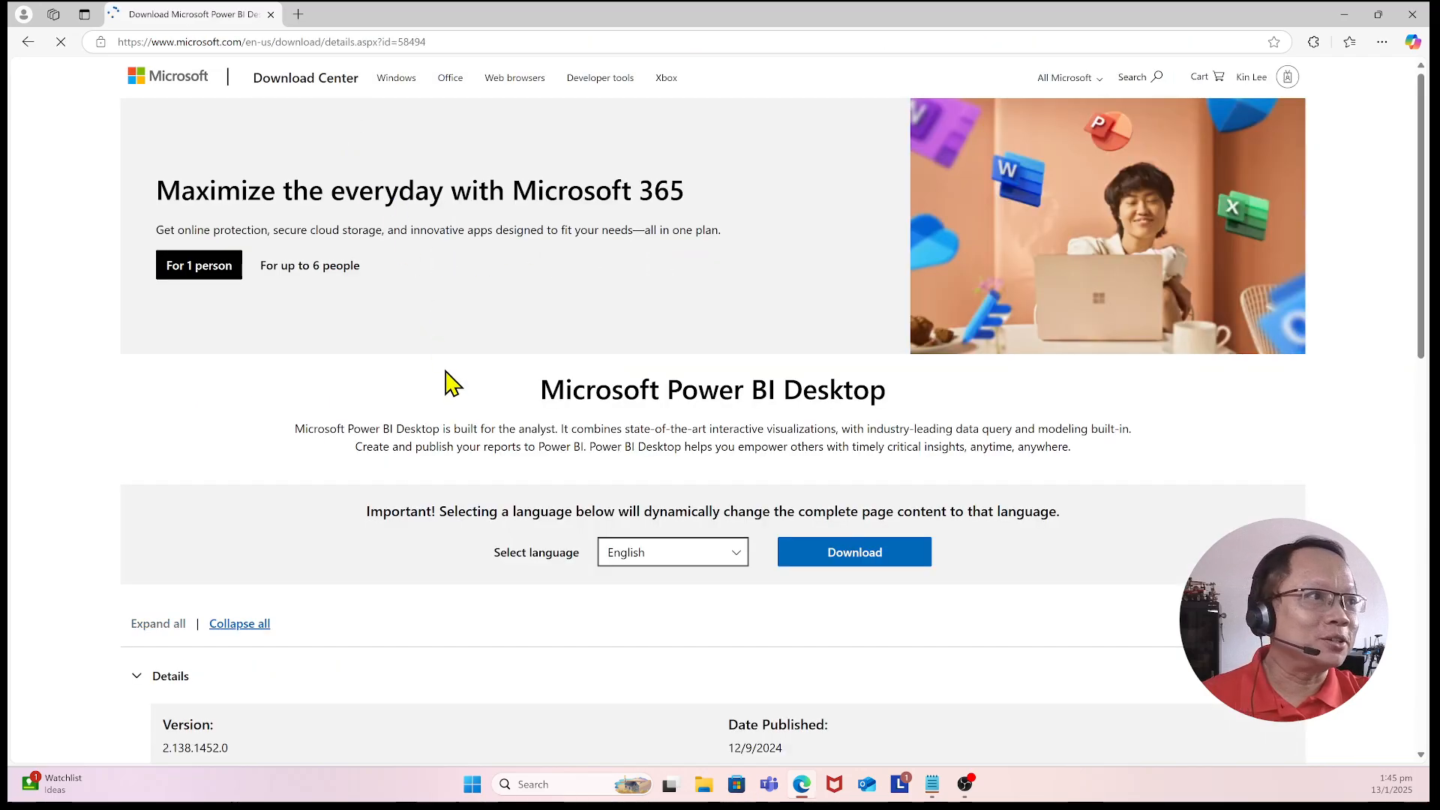
{"action": "scroll", "coordinate": [448, 375], "scroll_direction": "down", "scroll_amount": 1}
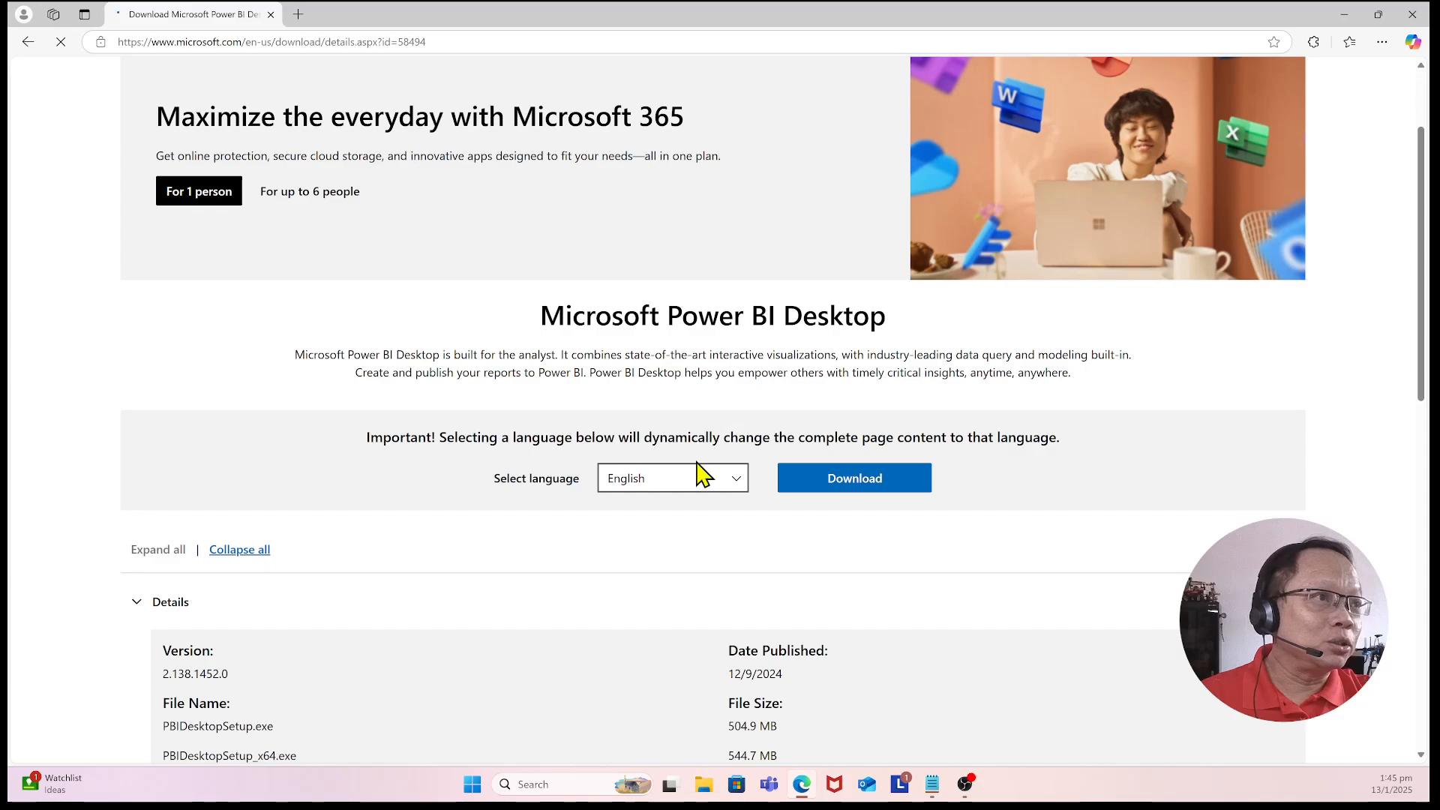
{"action": "scroll", "coordinate": [626, 266], "scroll_direction": "down", "scroll_amount": 1}
{"action": "scroll", "coordinate": [572, 290], "scroll_direction": "up", "scroll_amount": 3}
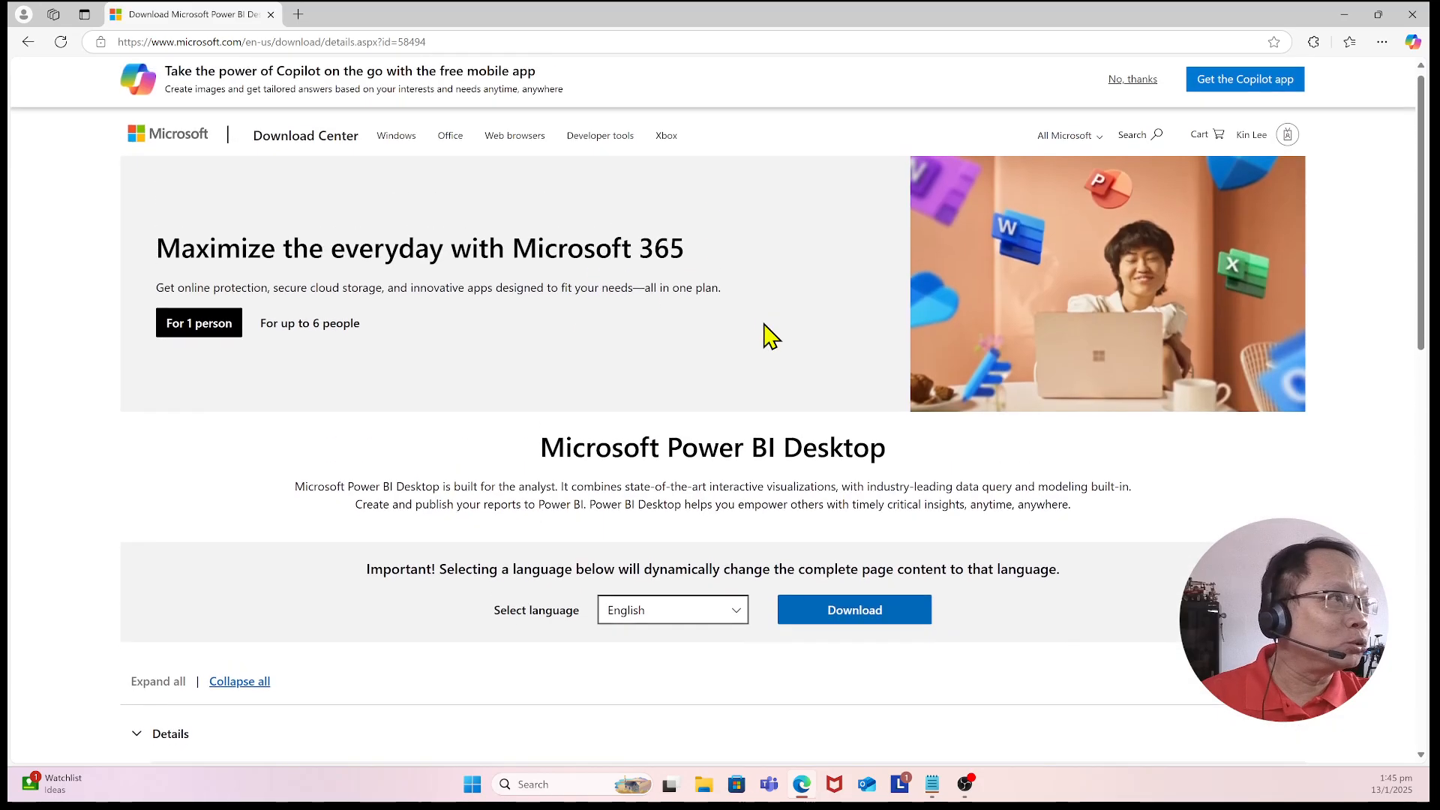
{"action": "scroll", "coordinate": [765, 334], "scroll_direction": "down", "scroll_amount": 4}
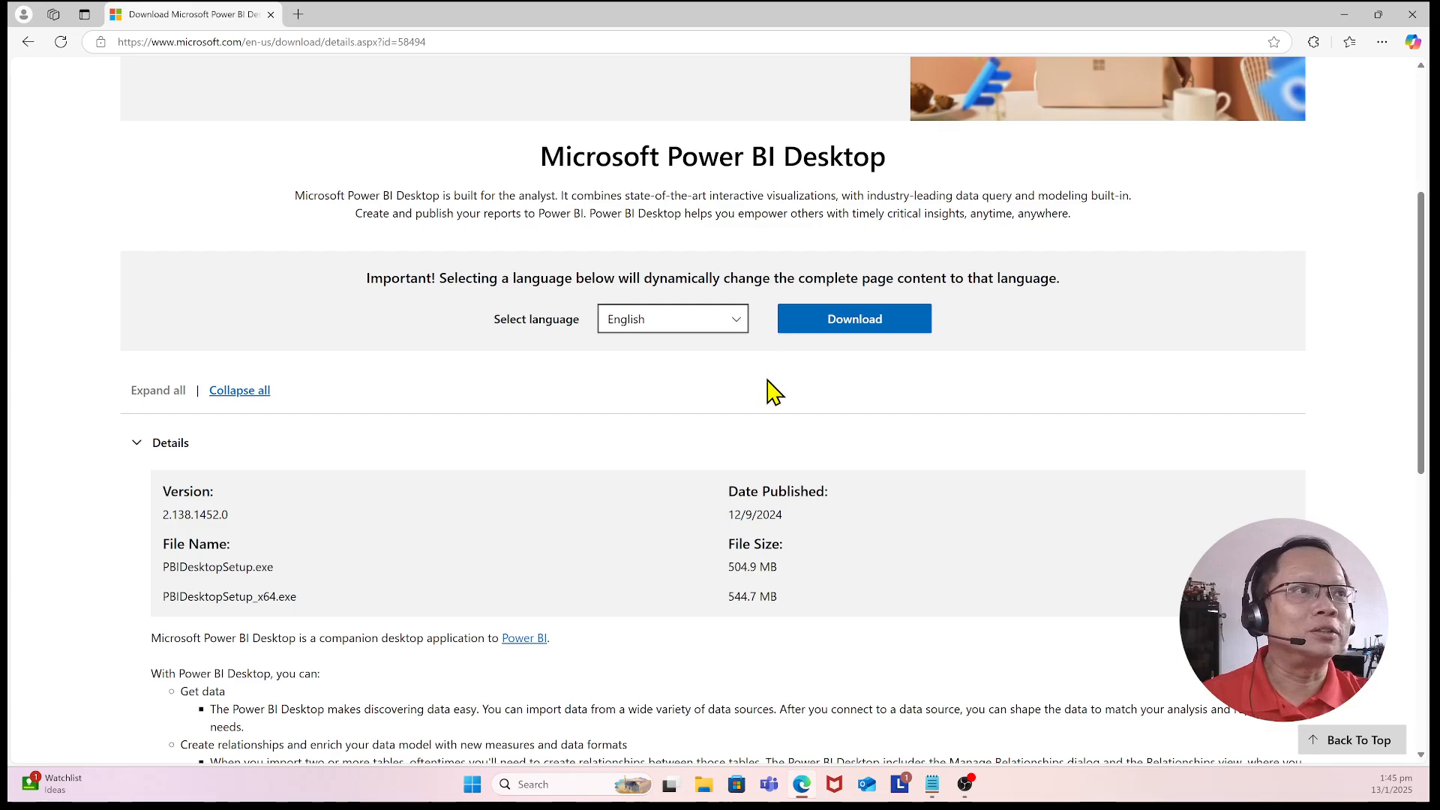
{"action": "scroll", "coordinate": [750, 330], "scroll_direction": "down", "scroll_amount": 1}
{"action": "left_click", "coordinate": [733, 252]}
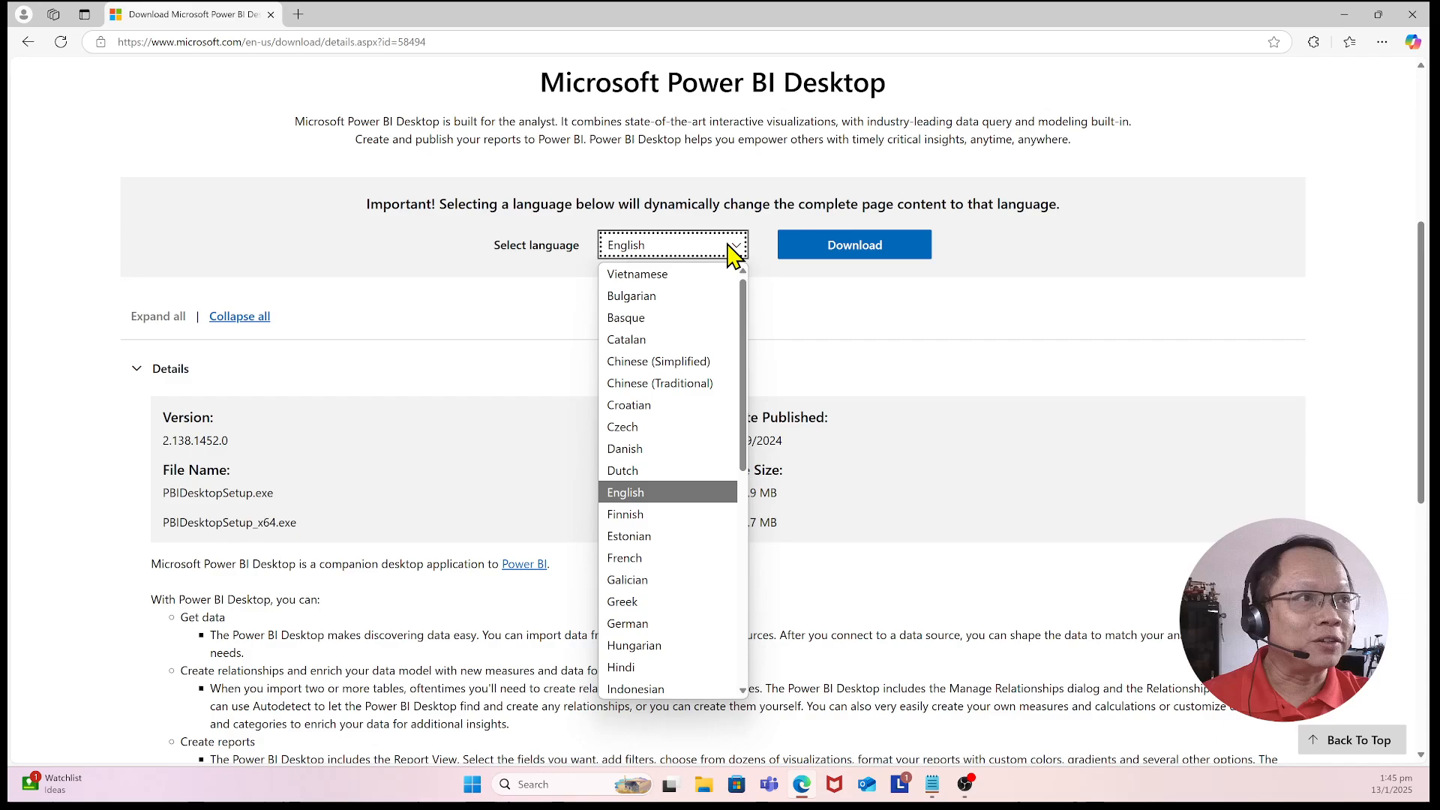
{"action": "left_click", "coordinate": [885, 307]}
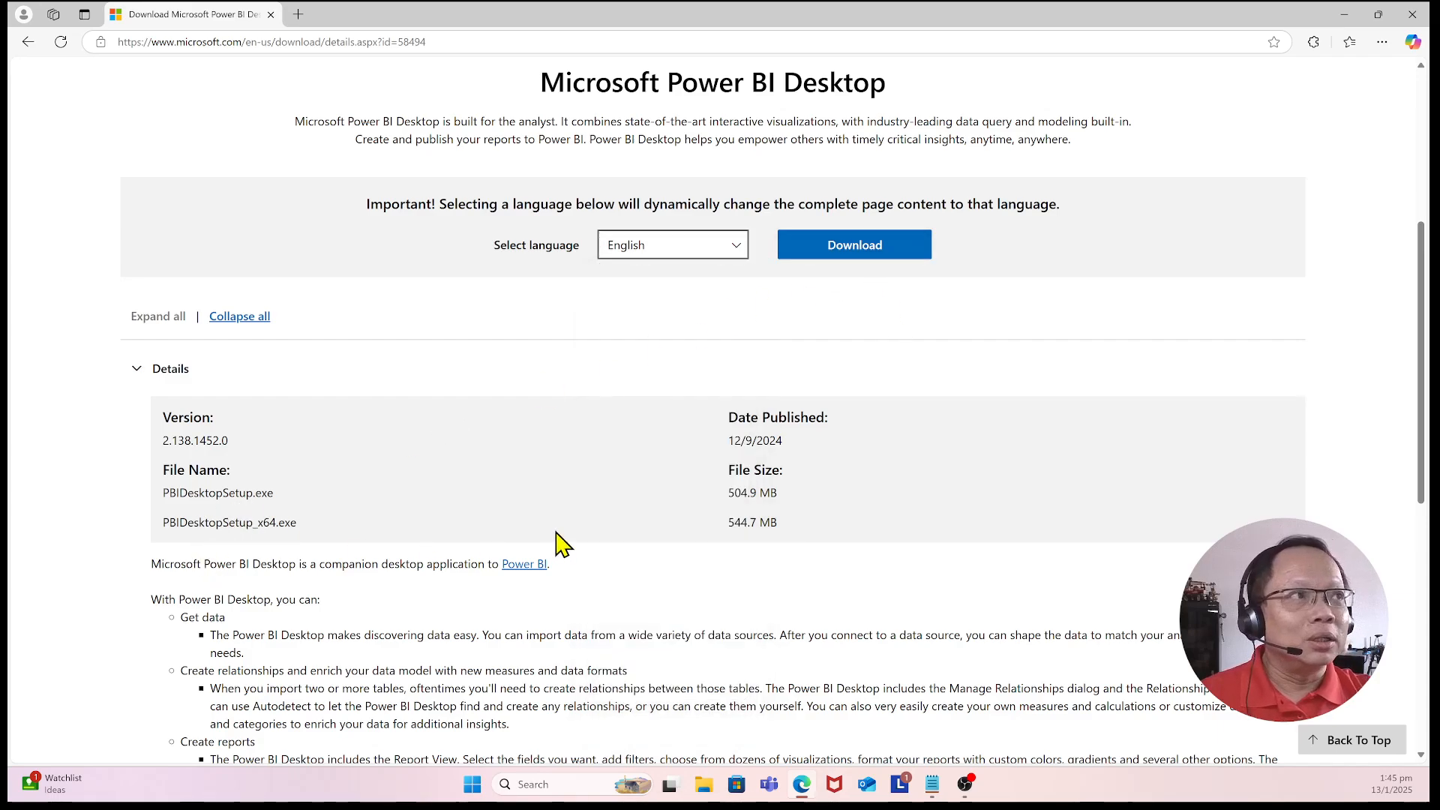
{"action": "left_click", "coordinate": [866, 253]}
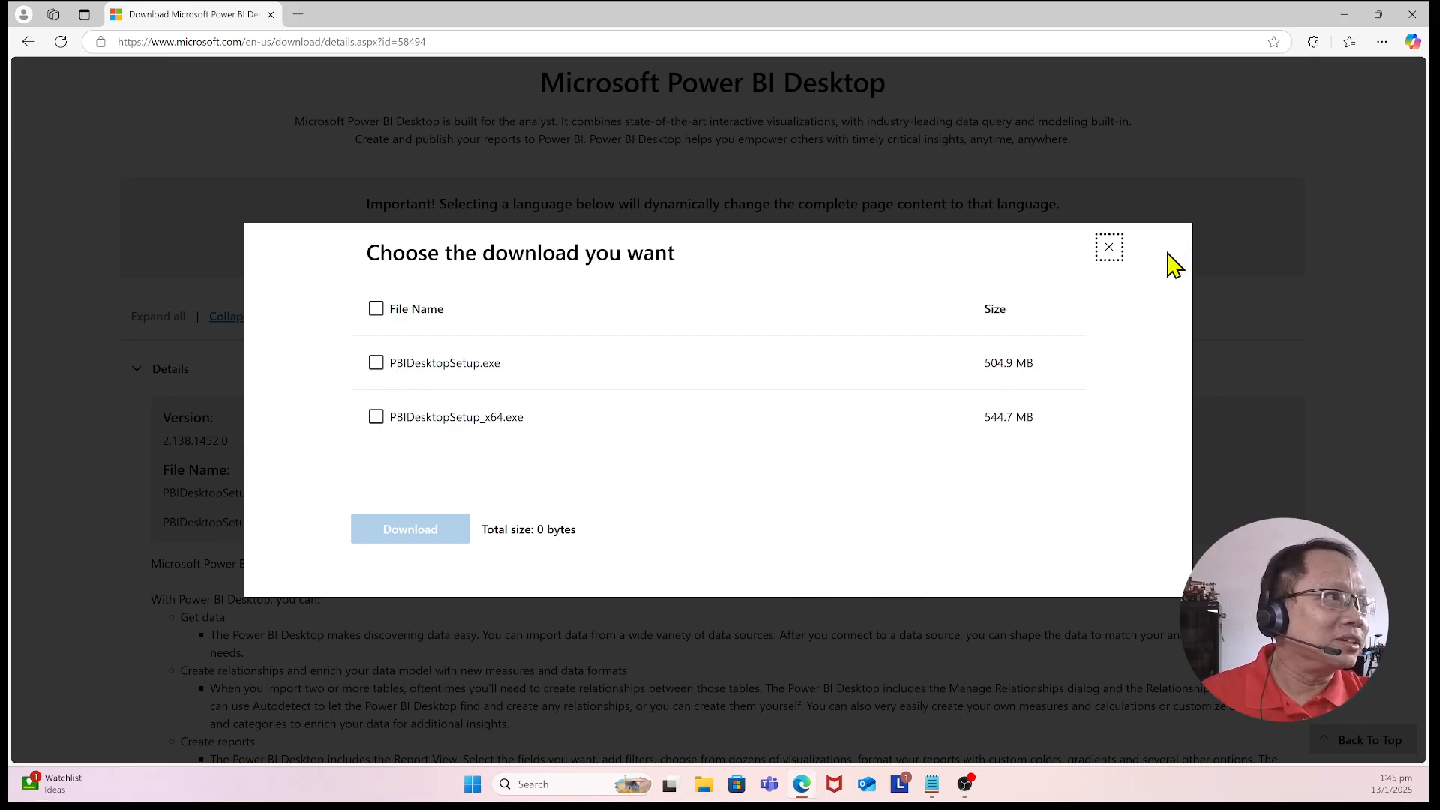
{"action": "left_click", "coordinate": [1108, 248]}
Step: Review the feature list in the Details section of the Power BI Desktop download page
{"action": "scroll", "coordinate": [300, 517], "scroll_direction": "down", "scroll_amount": 3}
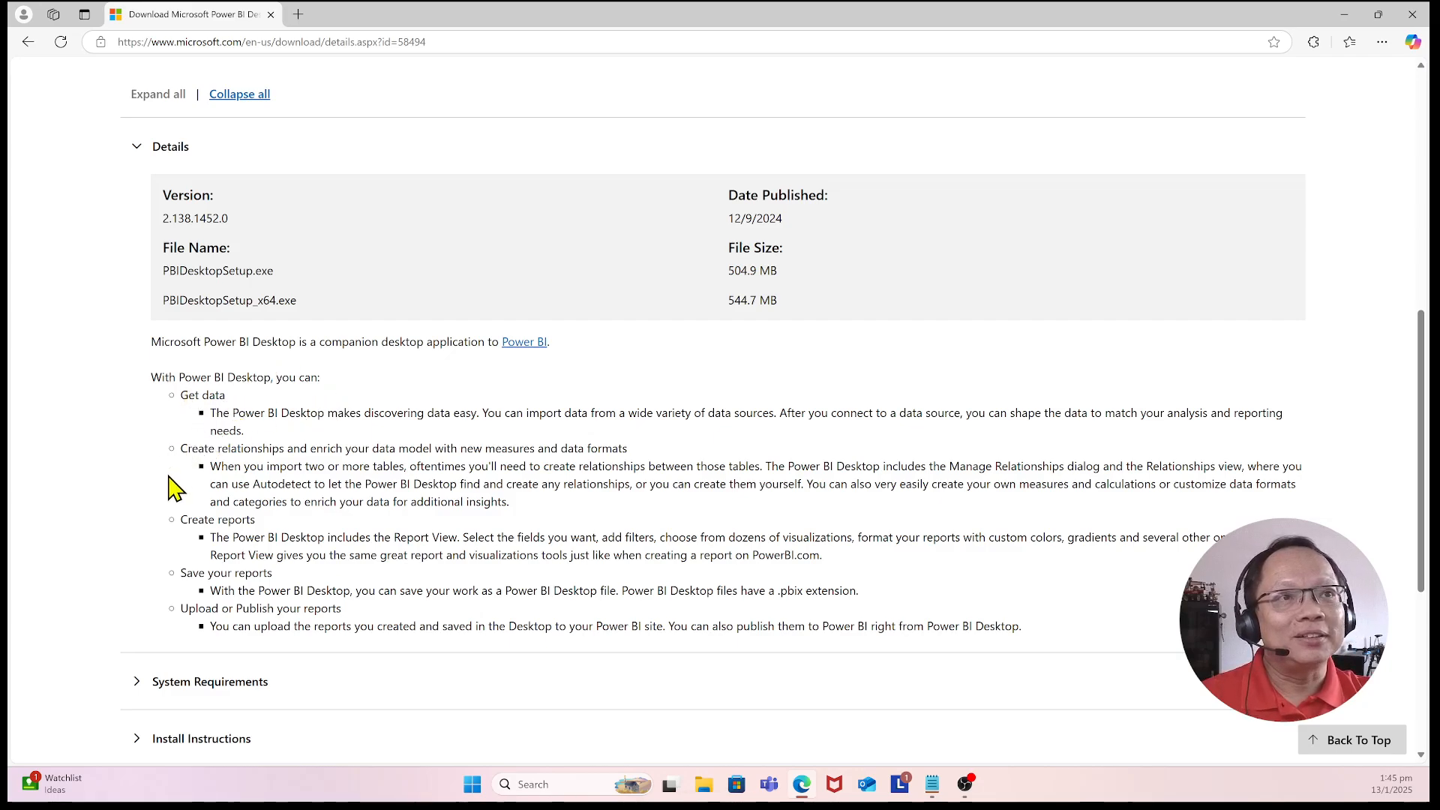
{"action": "left_click_drag", "start_coordinate": [182, 456], "coordinate": [623, 450]}
{"action": "left_click", "coordinate": [718, 440]}
{"action": "left_click", "coordinate": [641, 450]}
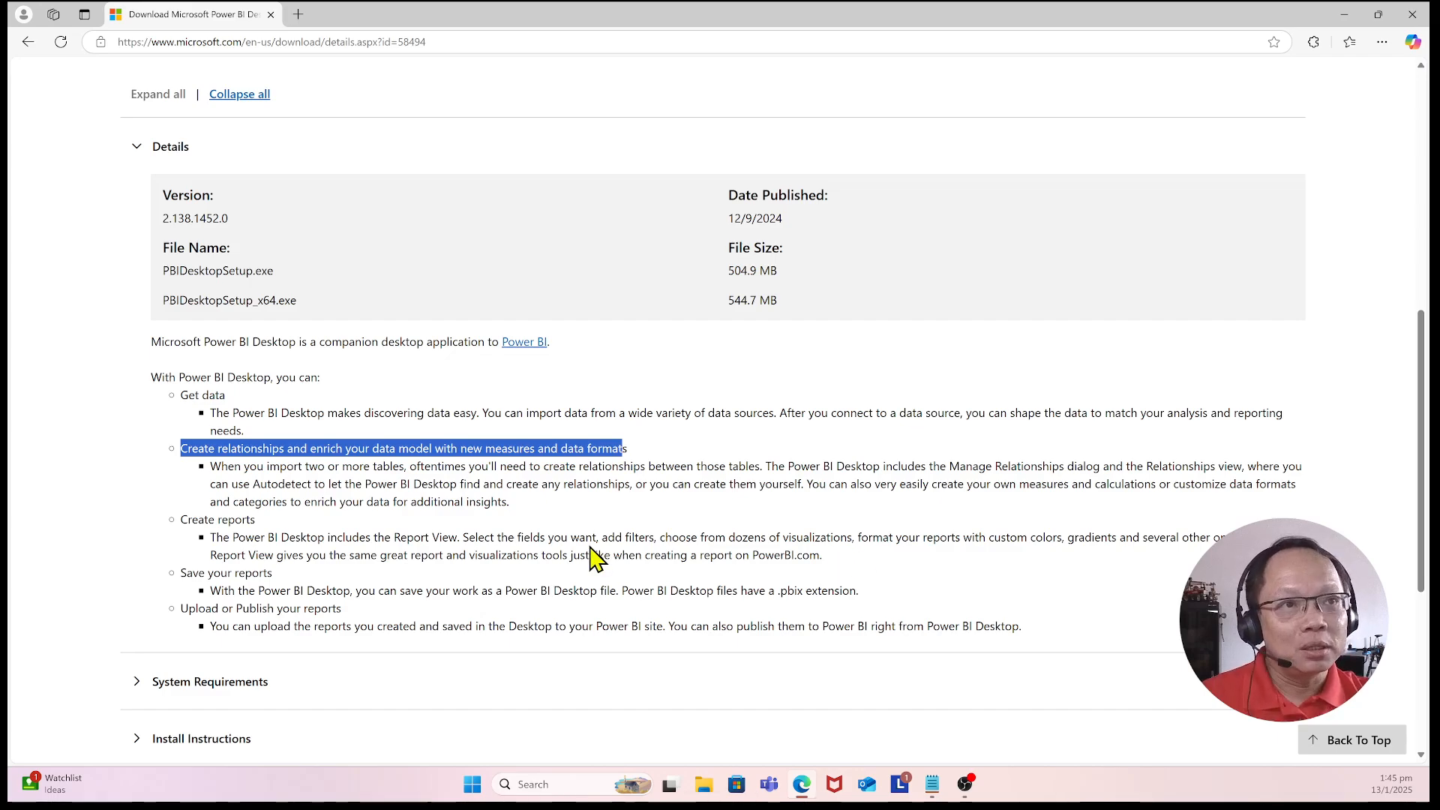
{"action": "scroll", "coordinate": [596, 559], "scroll_direction": "down", "scroll_amount": 2}
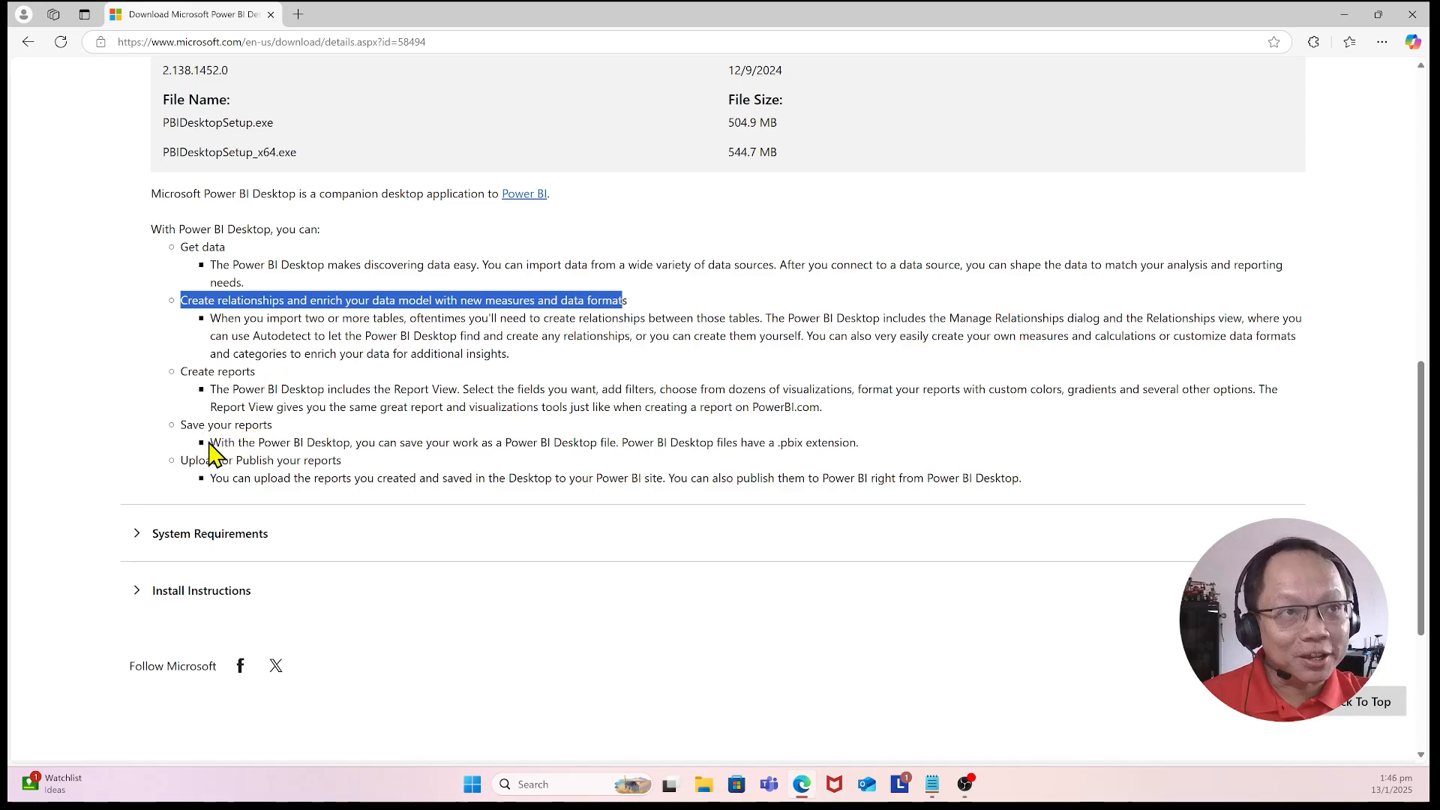
{"action": "scroll", "coordinate": [250, 536], "scroll_direction": "down", "scroll_amount": 2}
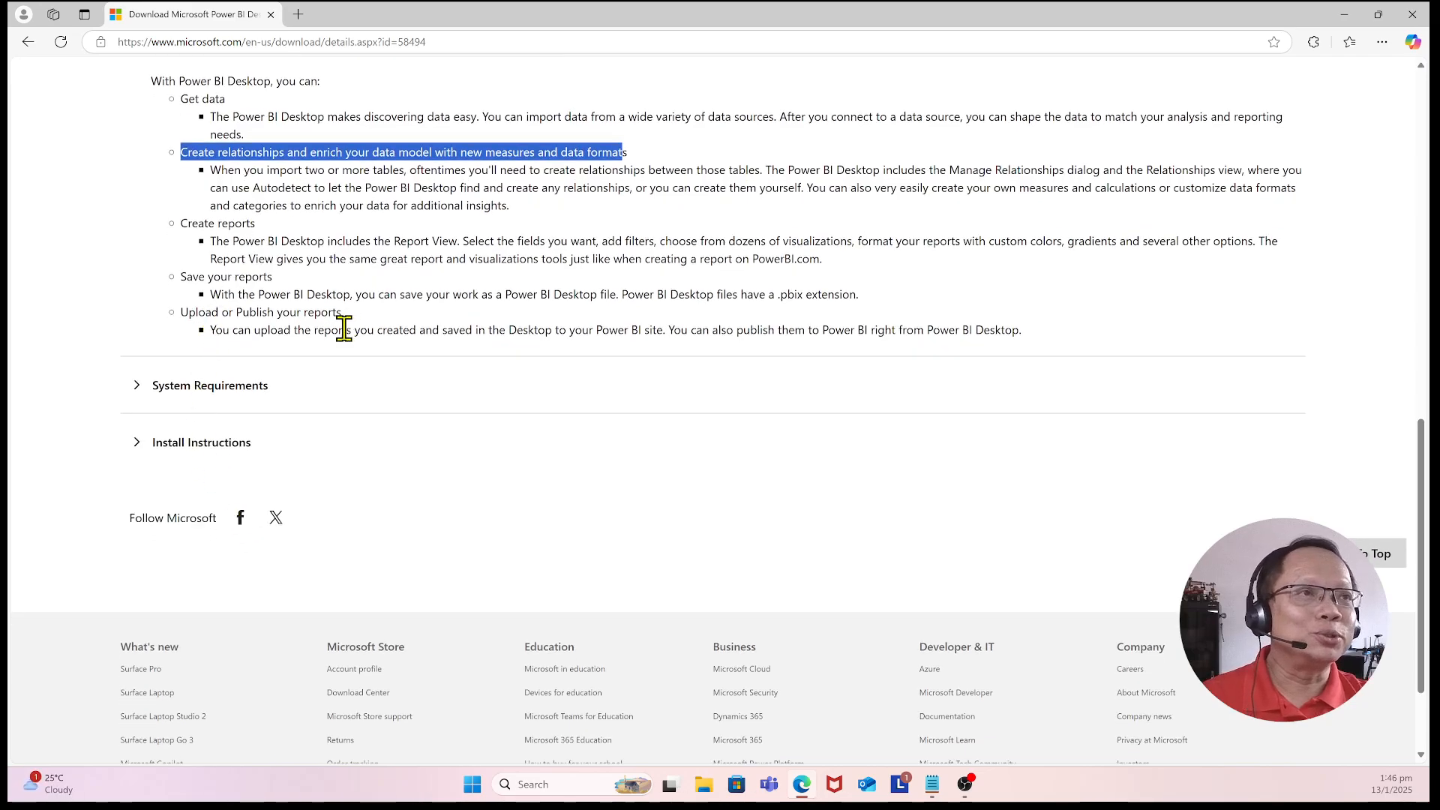
{"action": "scroll", "coordinate": [456, 457], "scroll_direction": "down", "scroll_amount": 2}
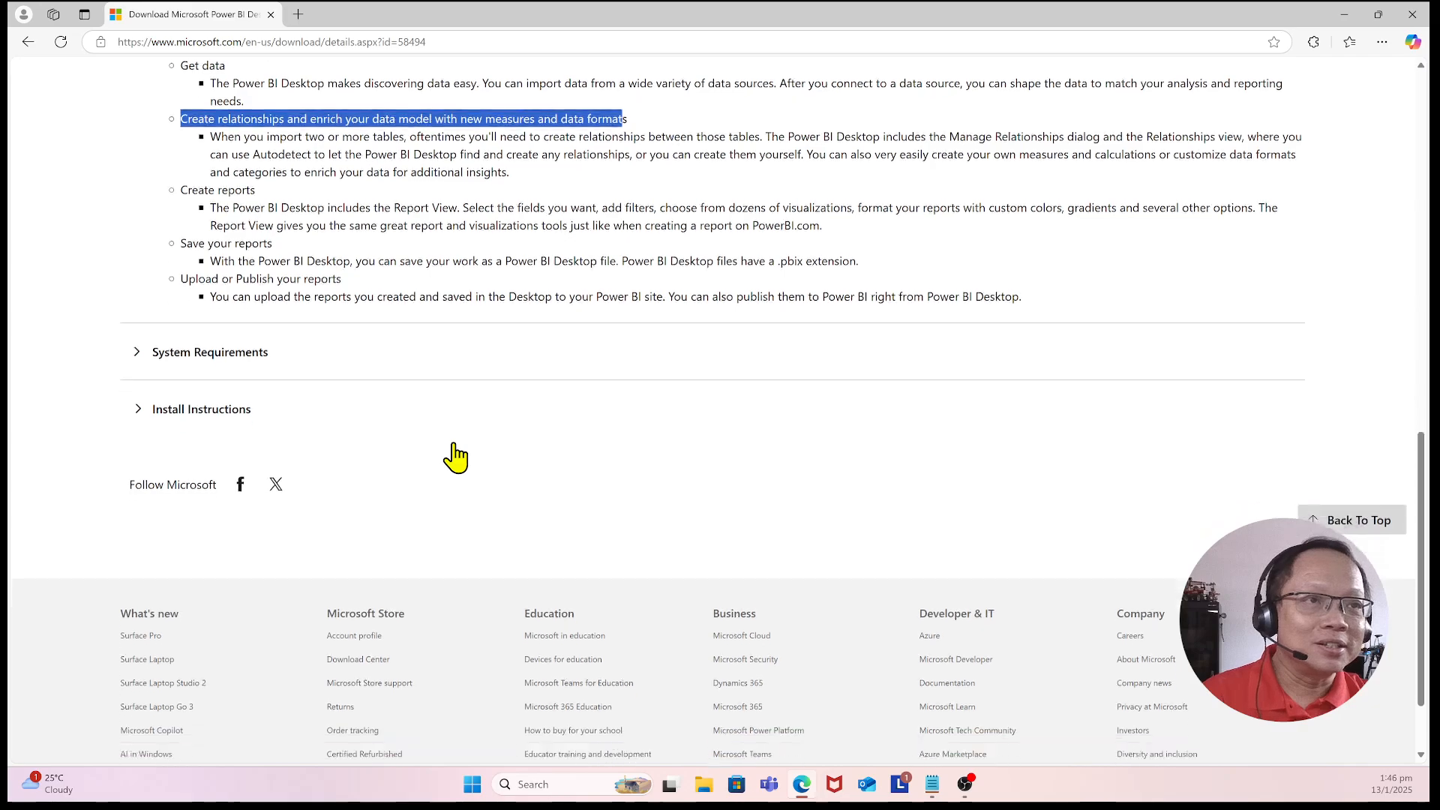
Step: Expand System Requirements and review the supported operating systems and 32-bit and 64-bit platforms
{"action": "left_click", "coordinate": [142, 249]}
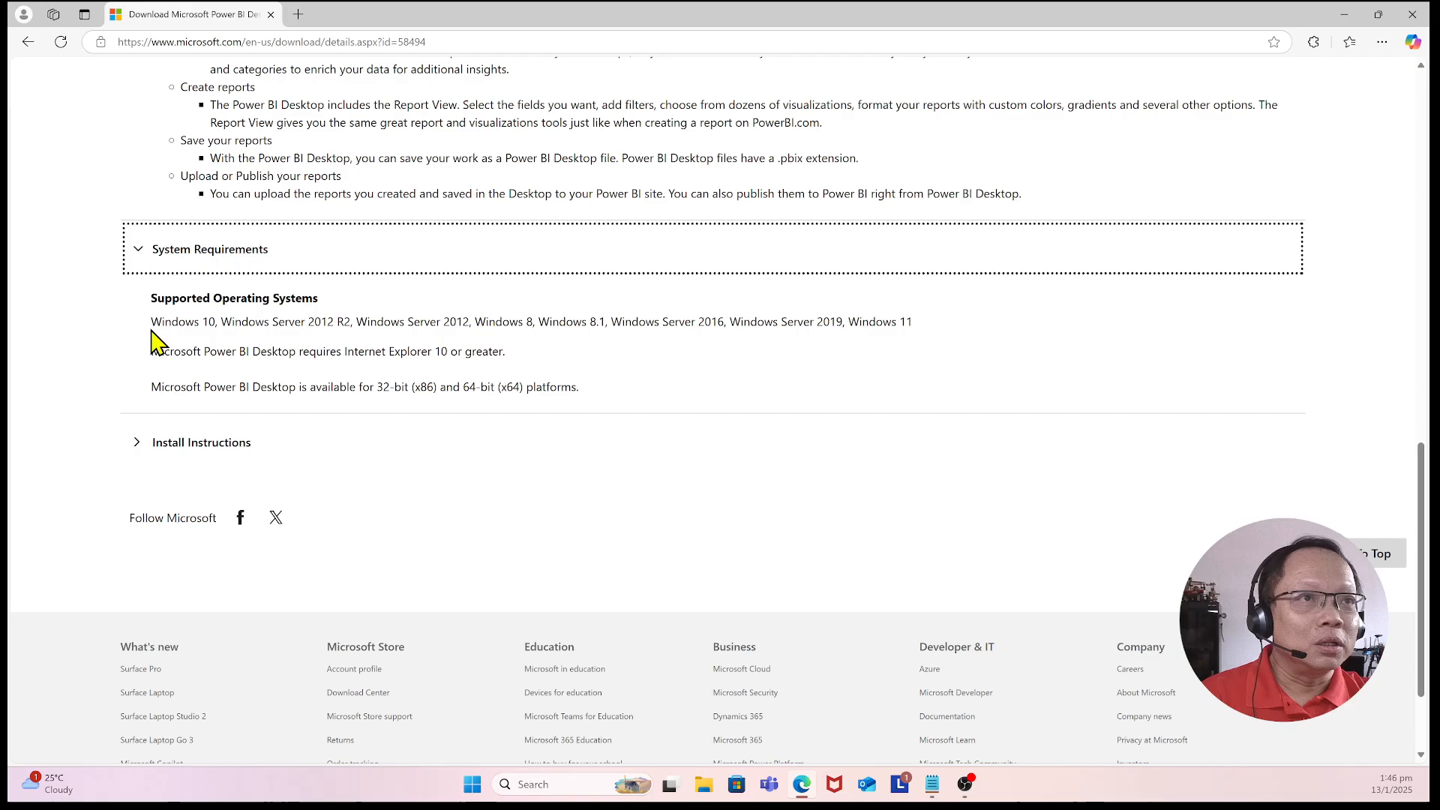
{"action": "left_click_drag", "start_coordinate": [152, 321], "coordinate": [213, 321]}
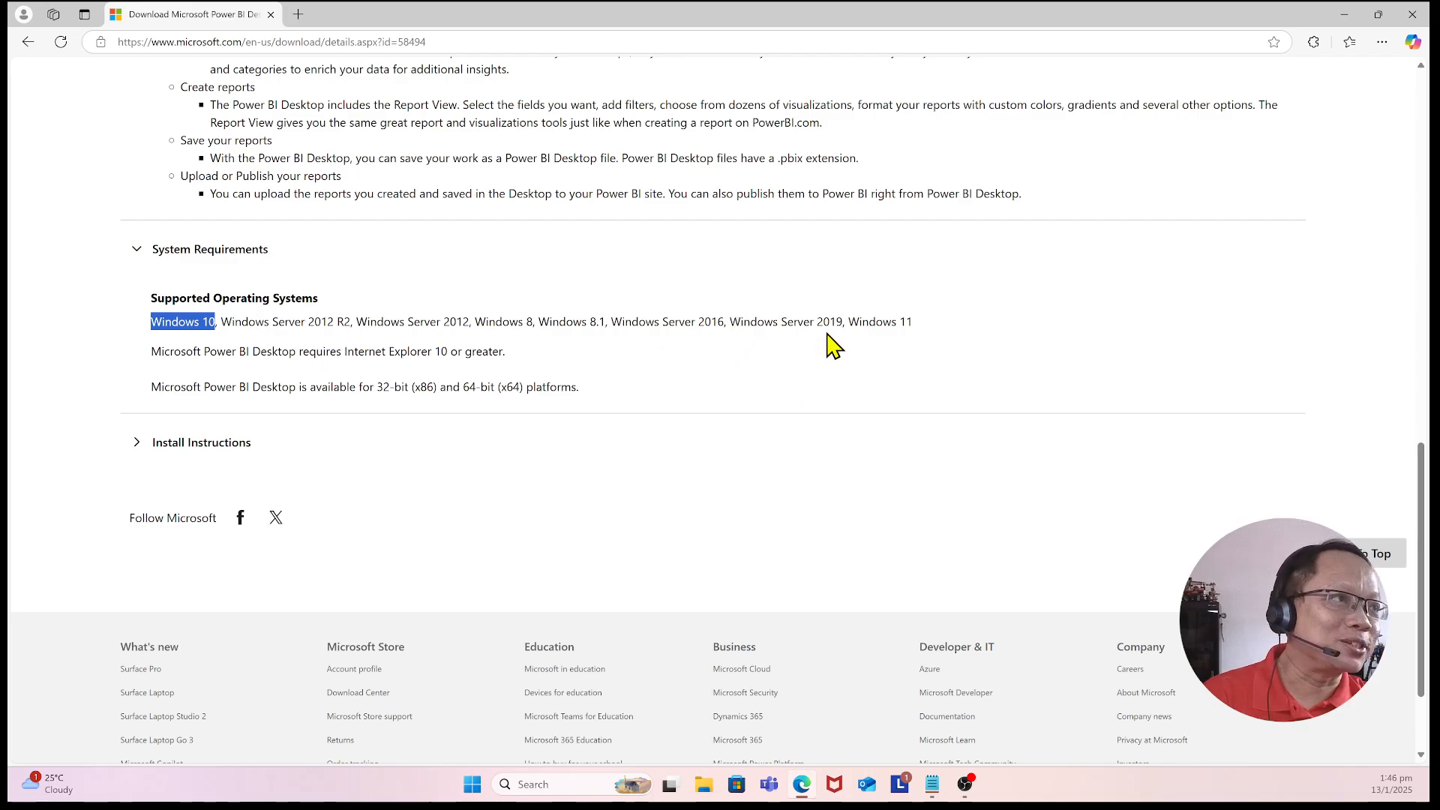
{"action": "left_click", "coordinate": [399, 313]}
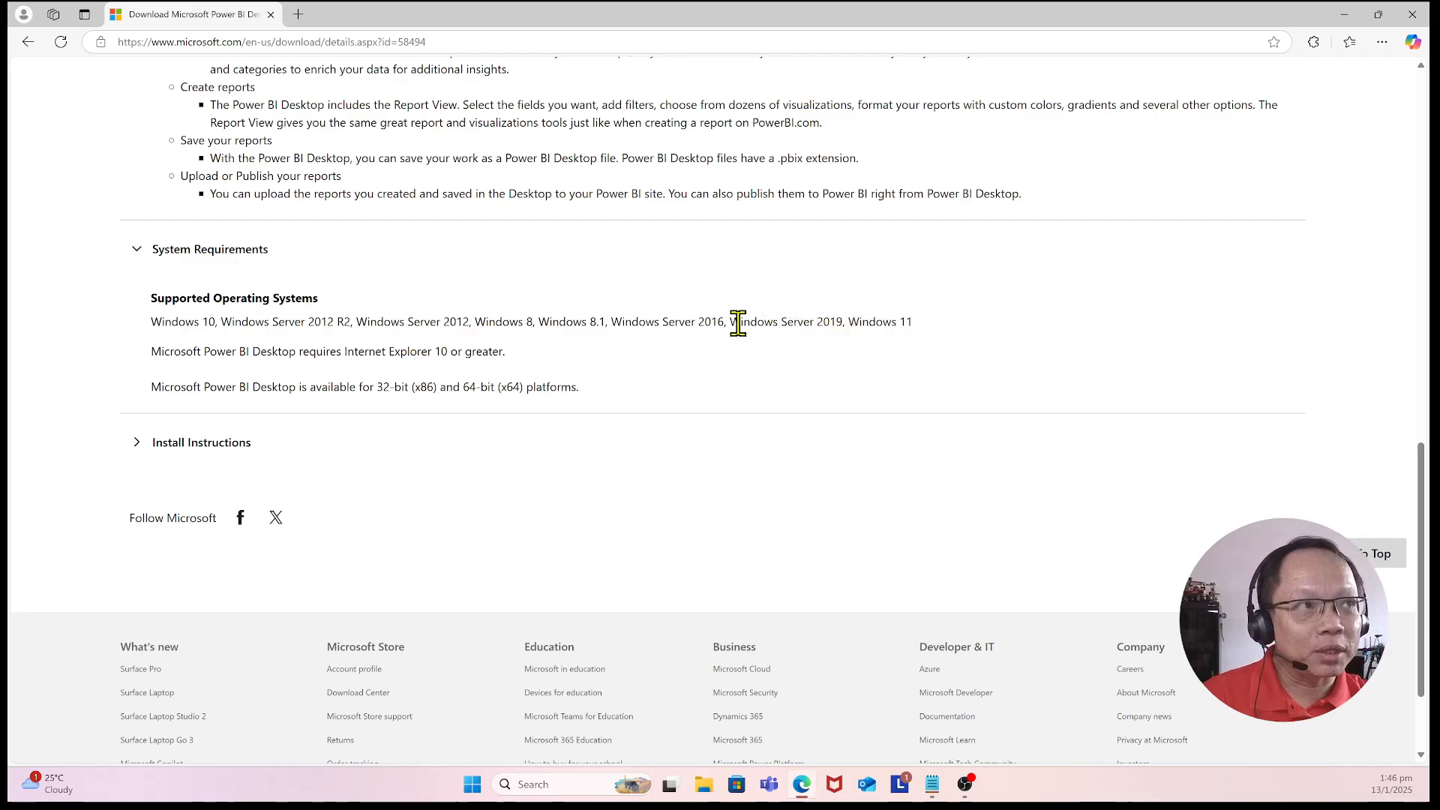
{"action": "left_click_drag", "start_coordinate": [845, 321], "coordinate": [942, 328]}
{"action": "left_click", "coordinate": [1005, 363]}
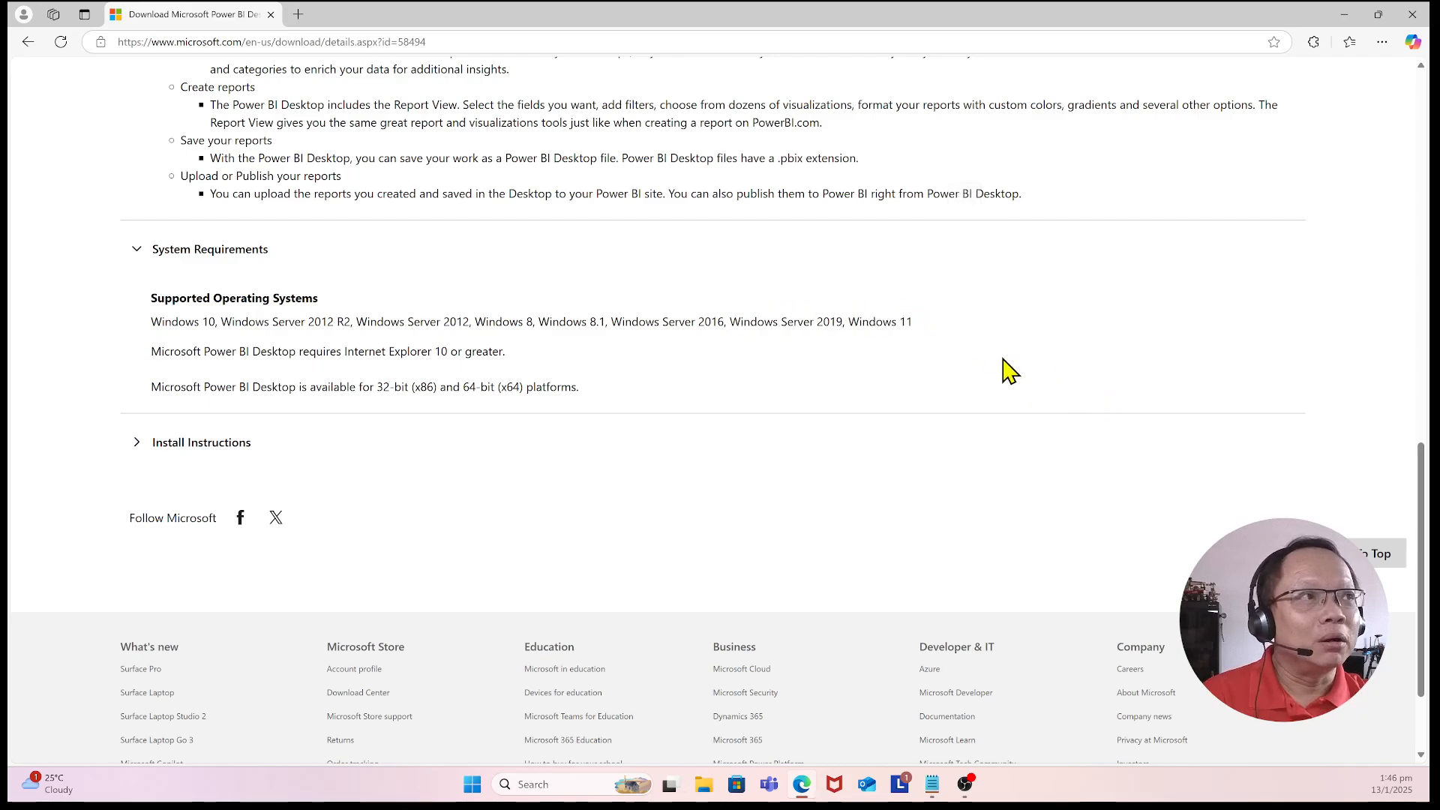
{"action": "left_click_drag", "start_coordinate": [731, 322], "coordinate": [848, 325]}
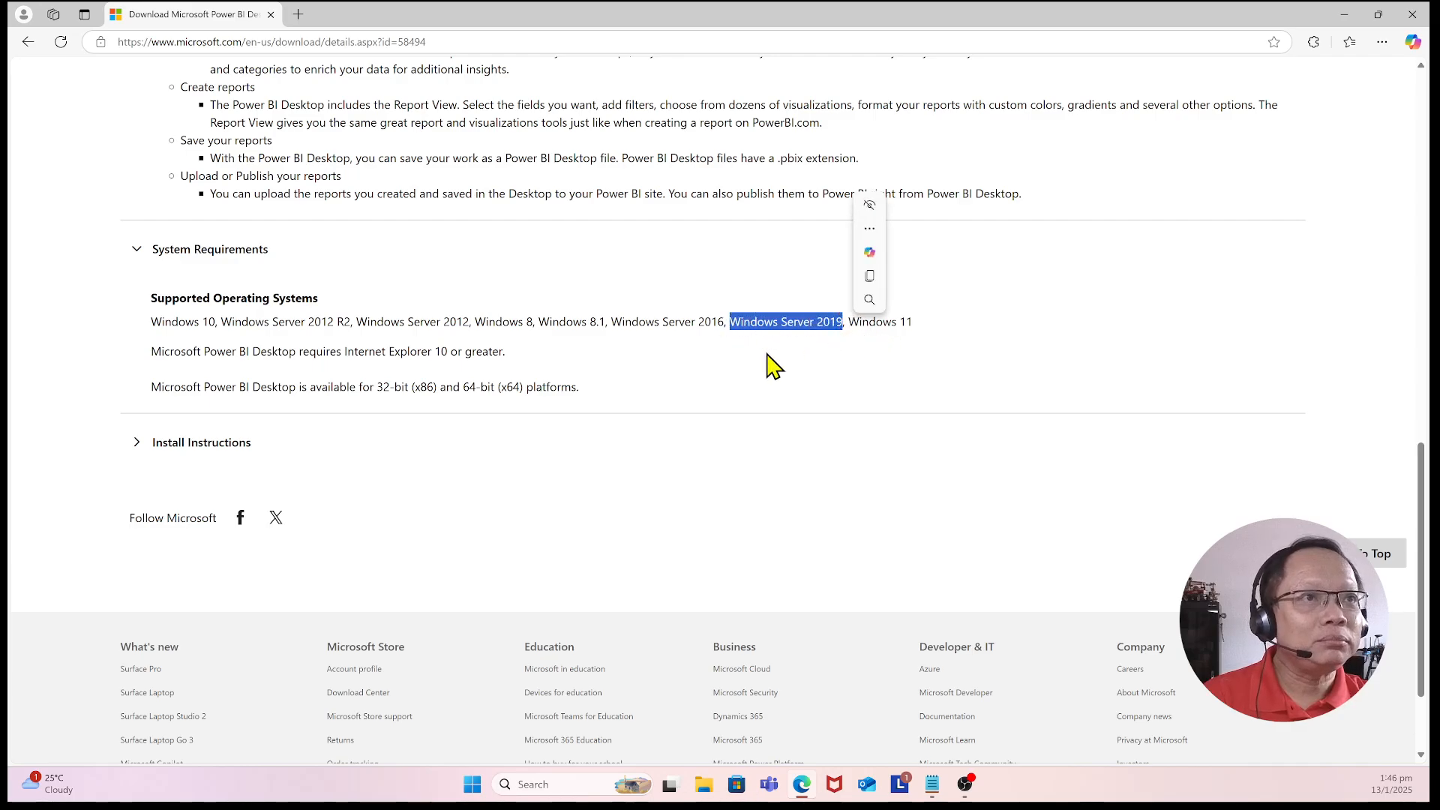
{"action": "left_click", "coordinate": [150, 327]}
{"action": "left_click_drag", "start_coordinate": [151, 326], "coordinate": [219, 319]}
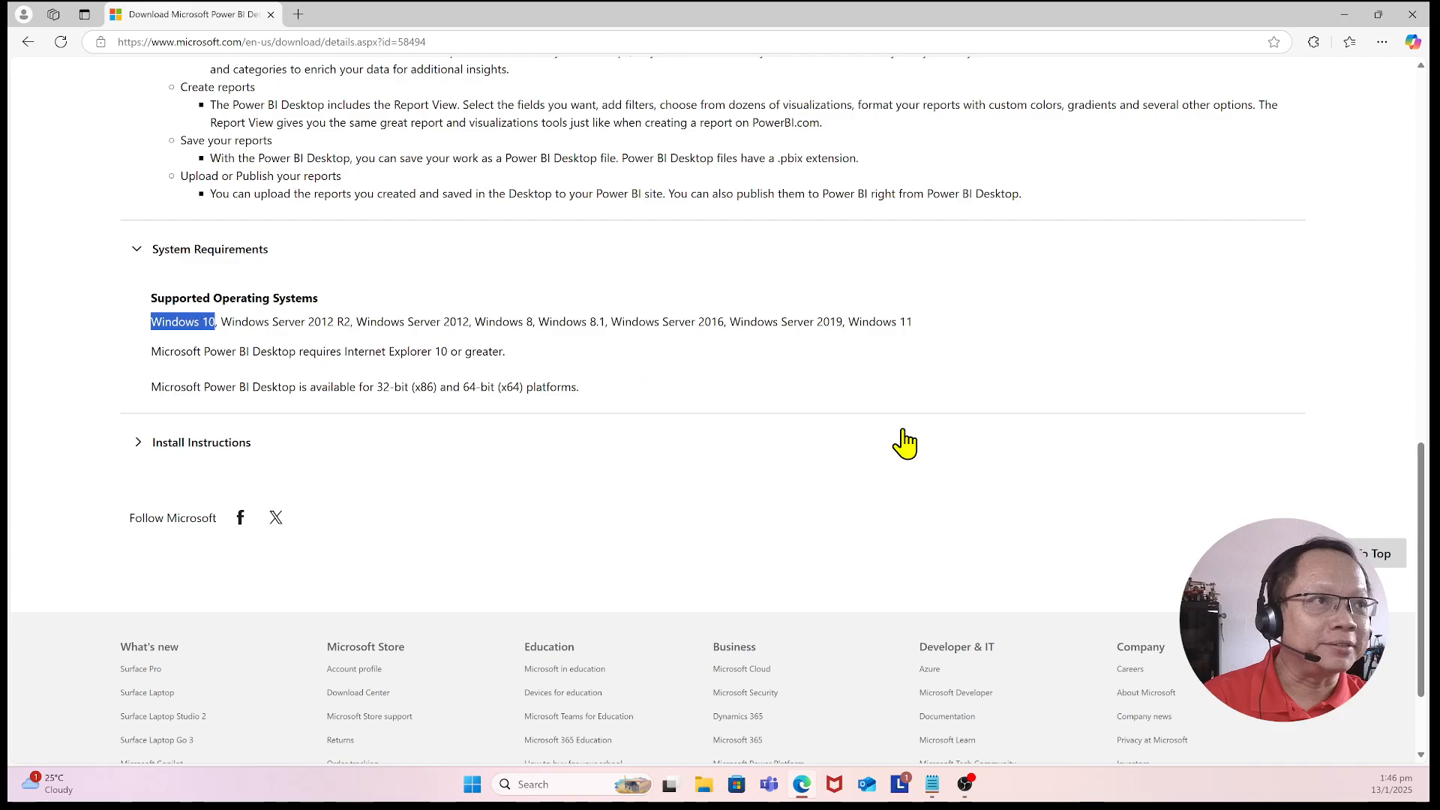
{"action": "left_click", "coordinate": [847, 381]}
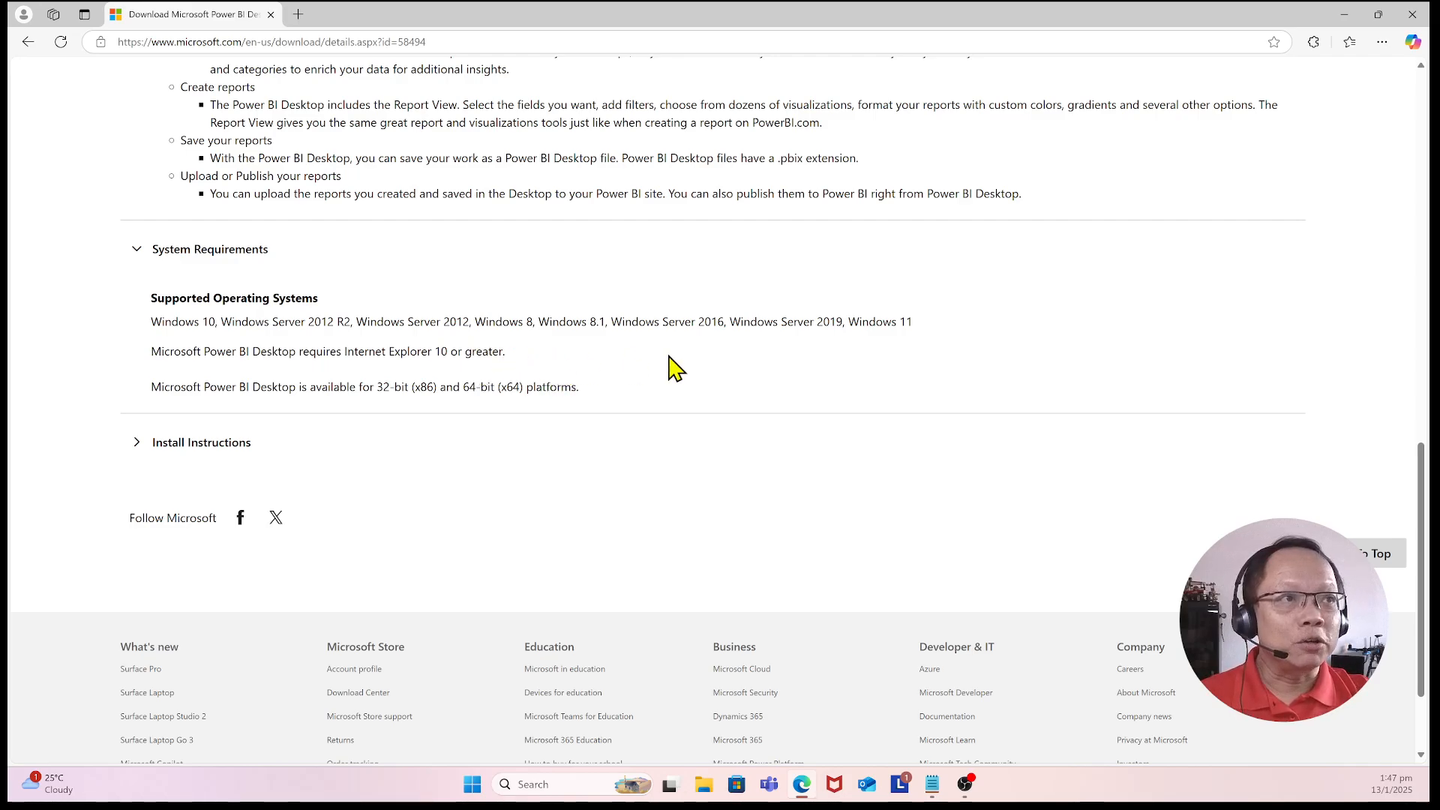
{"action": "scroll", "coordinate": [492, 453], "scroll_direction": "down", "scroll_amount": 1}
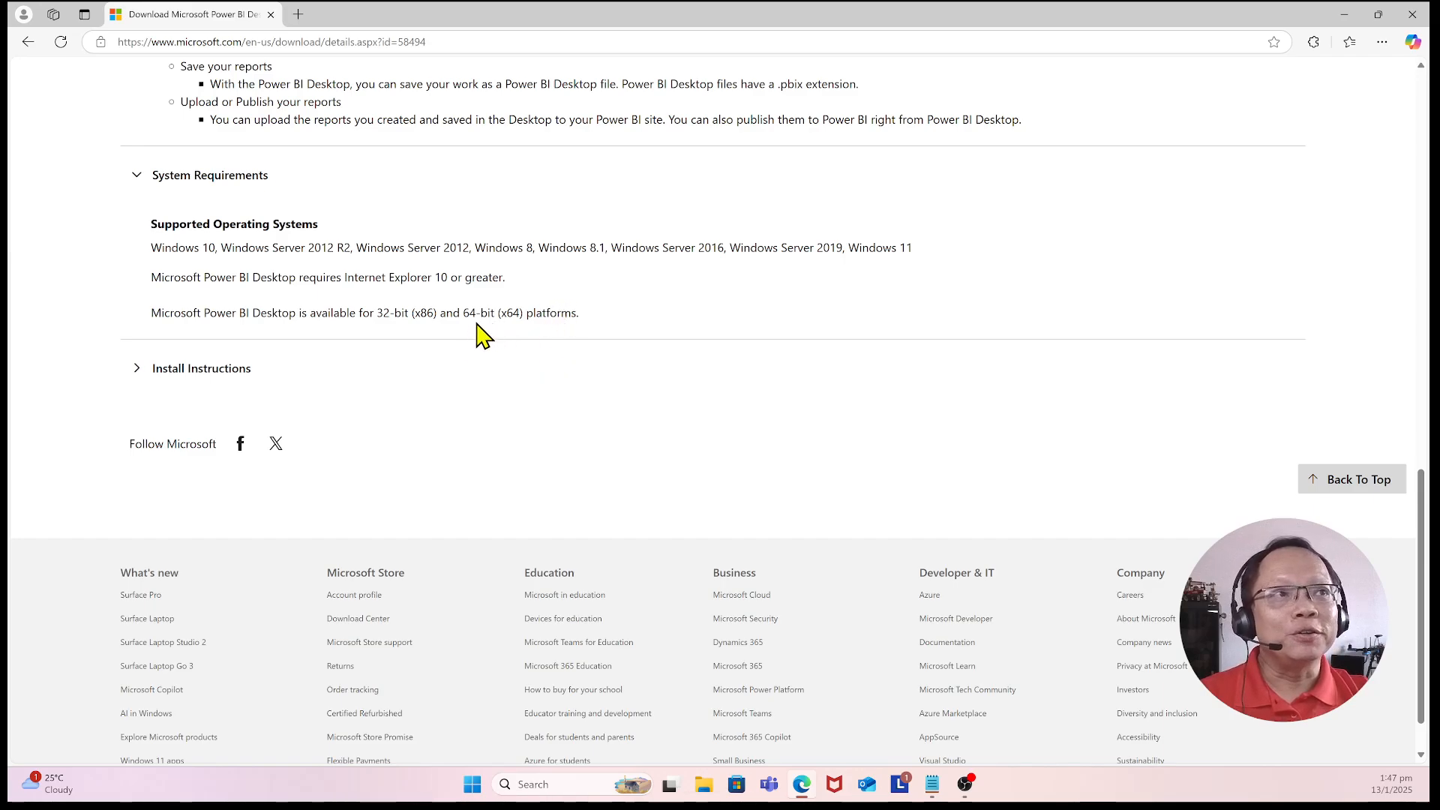
{"action": "left_click_drag", "start_coordinate": [463, 312], "coordinate": [580, 312]}
{"action": "scroll", "coordinate": [472, 398], "scroll_direction": "down", "scroll_amount": 2}
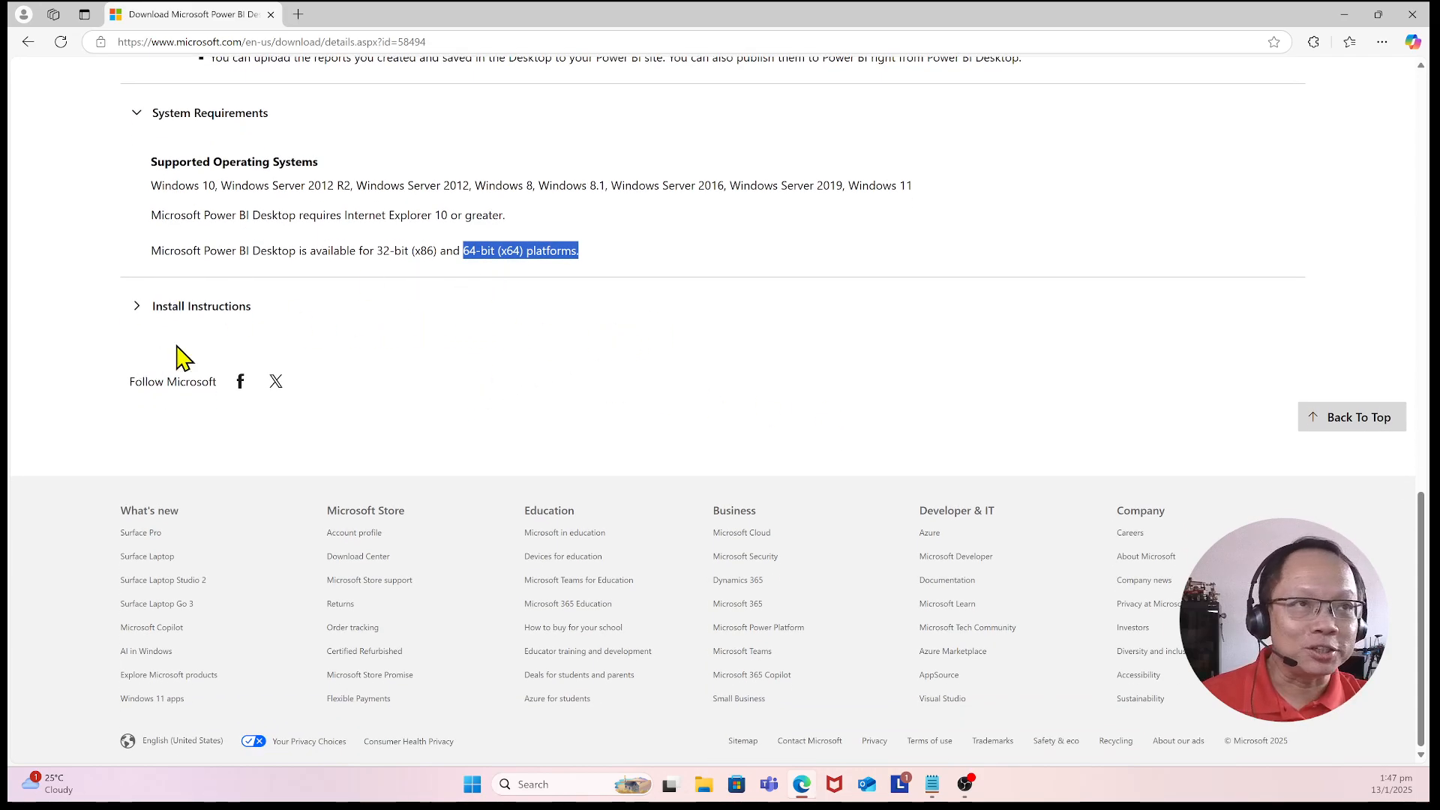
Step: Expand Install Instructions and read the installation guidance for the x86 and x64 versions
{"action": "left_click", "coordinate": [147, 308]}
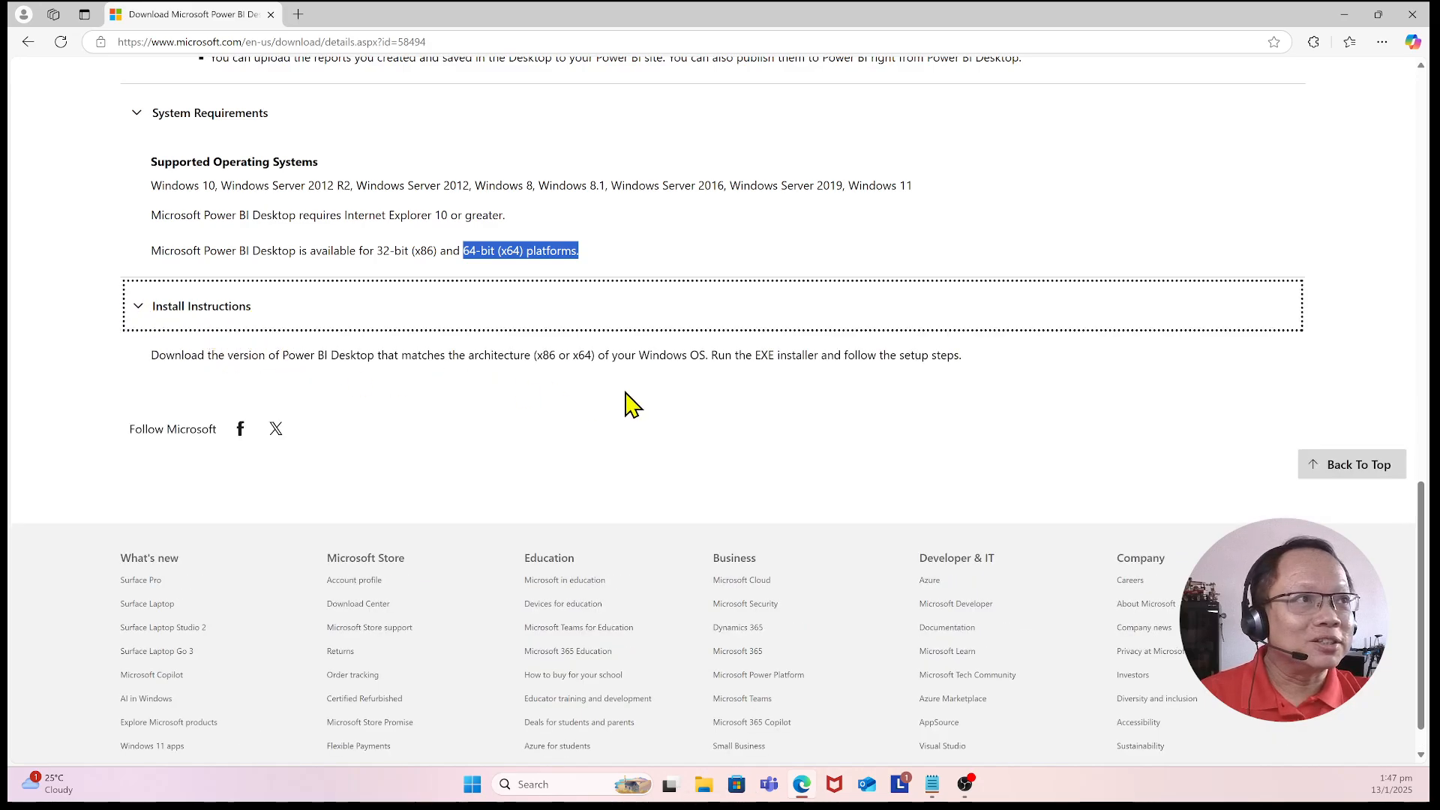
{"action": "left_click_drag", "start_coordinate": [712, 356], "coordinate": [820, 383]}
{"action": "scroll", "coordinate": [1035, 480], "scroll_direction": "up", "scroll_amount": 15}
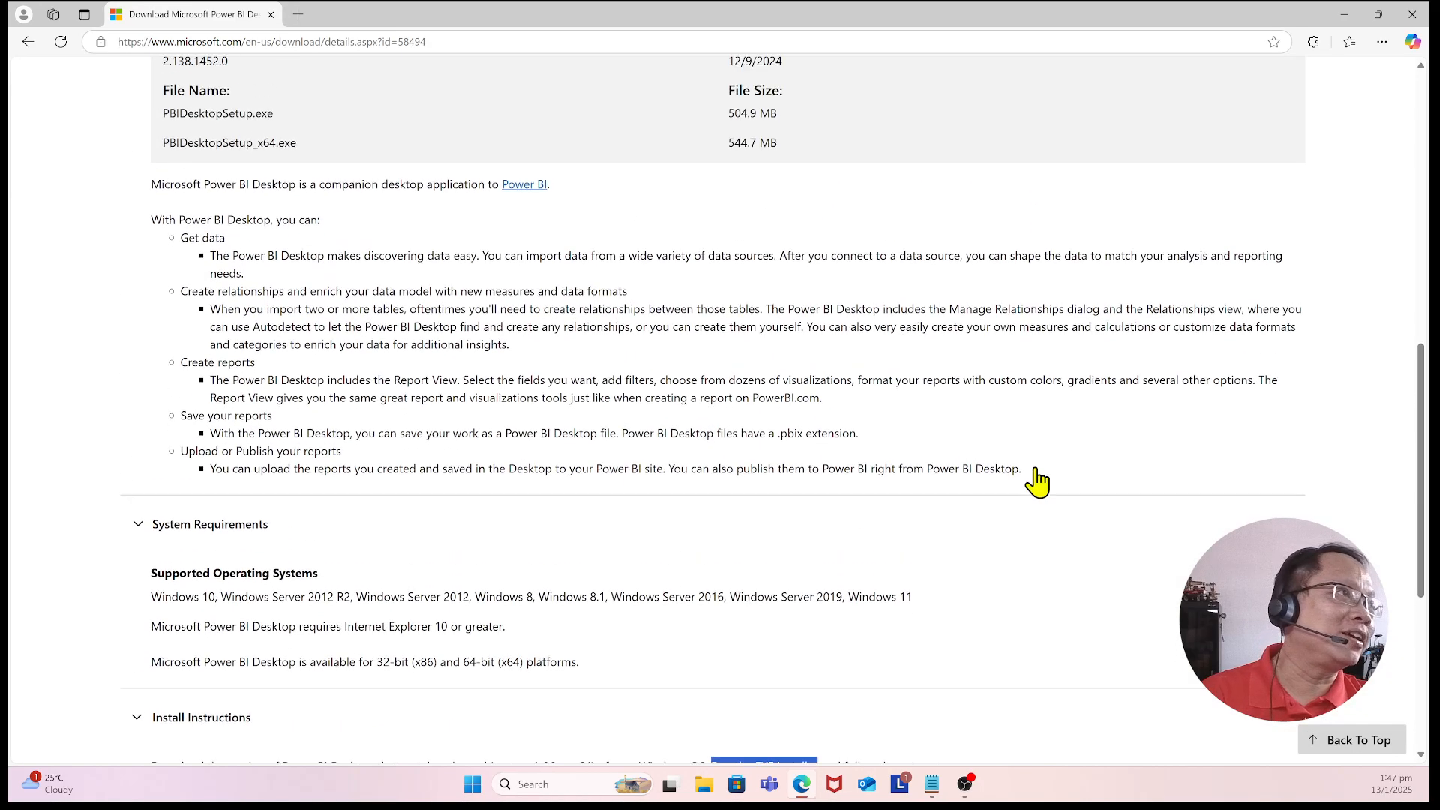
{"action": "scroll", "coordinate": [922, 668], "scroll_direction": "down", "scroll_amount": 3}
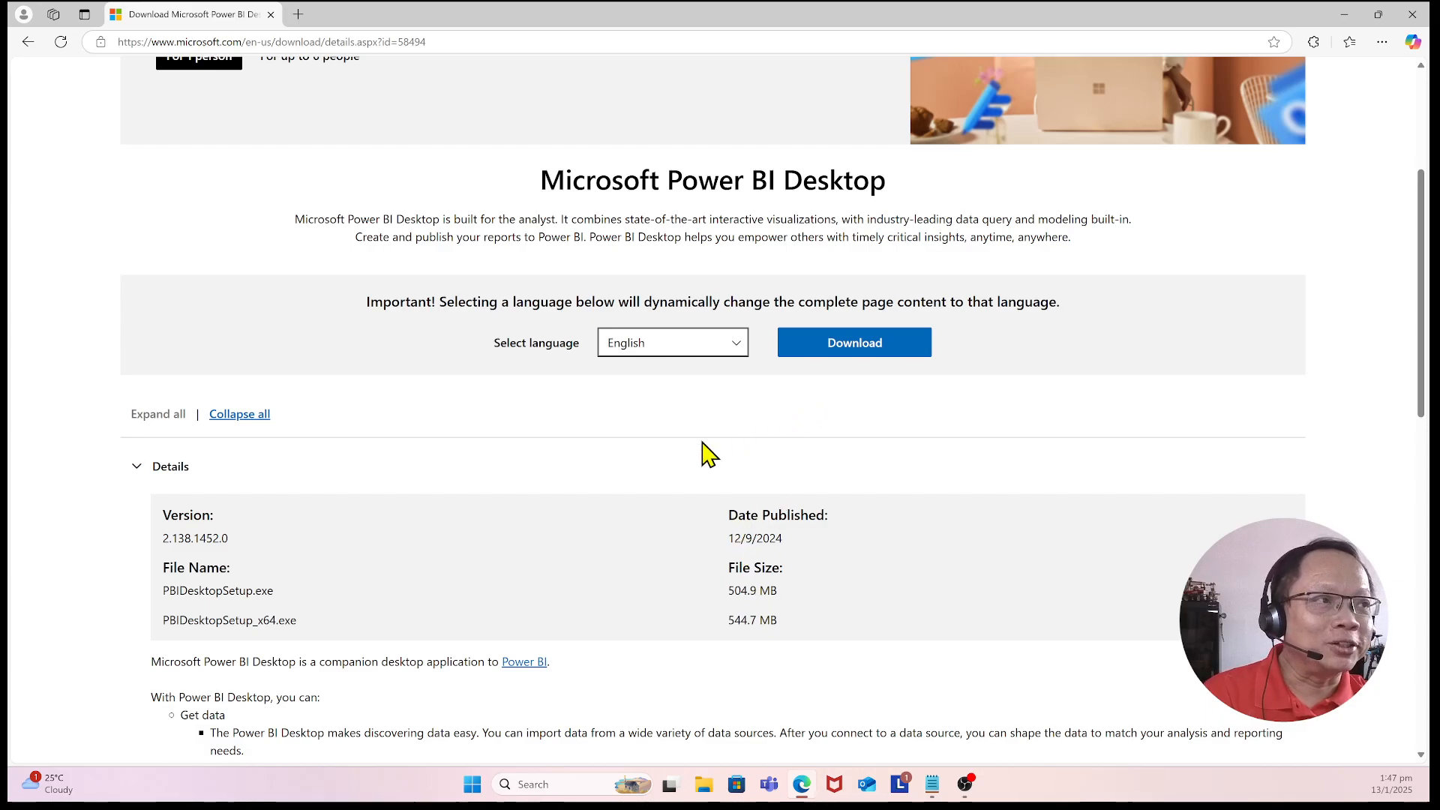
Step: Open a new browser tab and go to google.com
{"action": "left_click", "coordinate": [297, 15]}
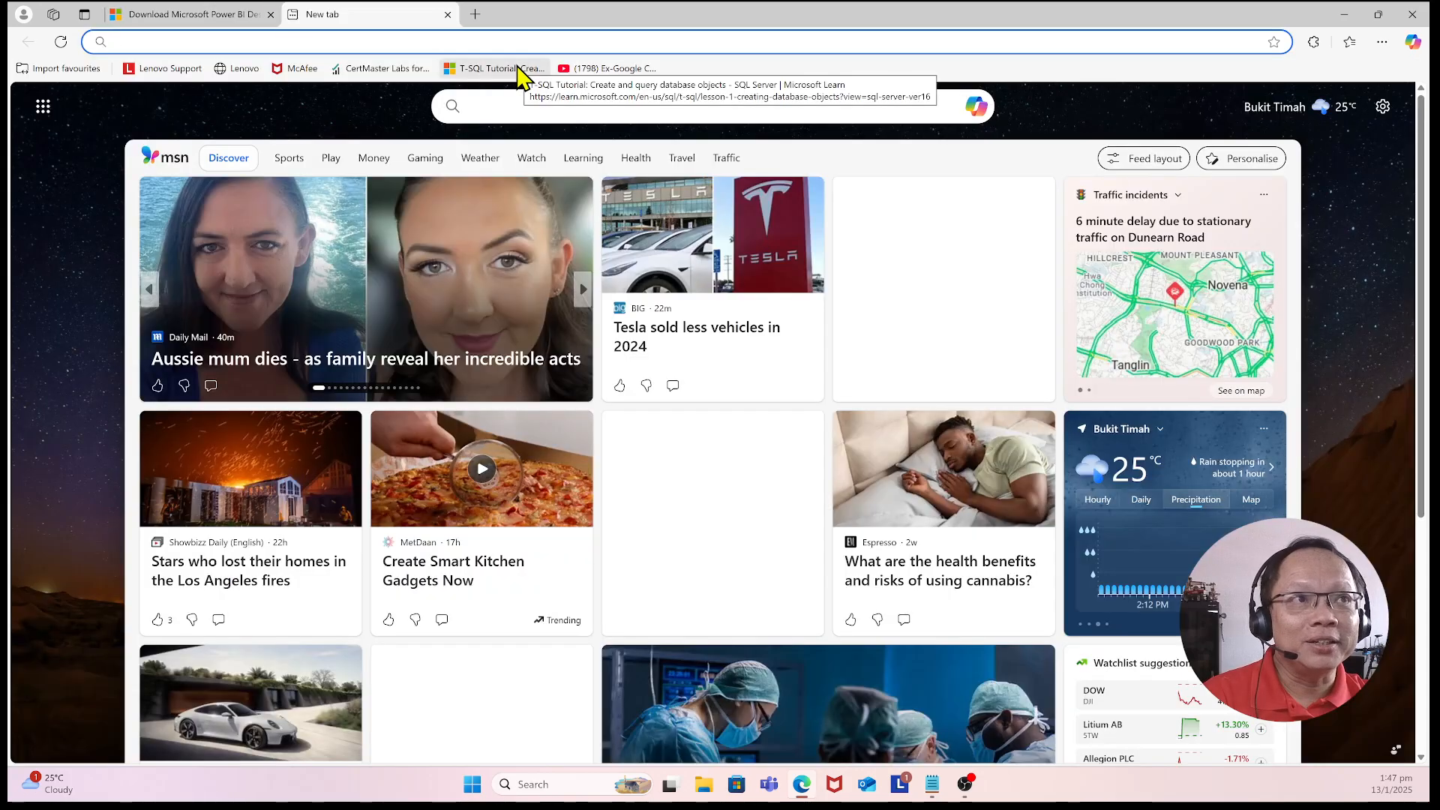
{"action": "left_click", "coordinate": [349, 44]}
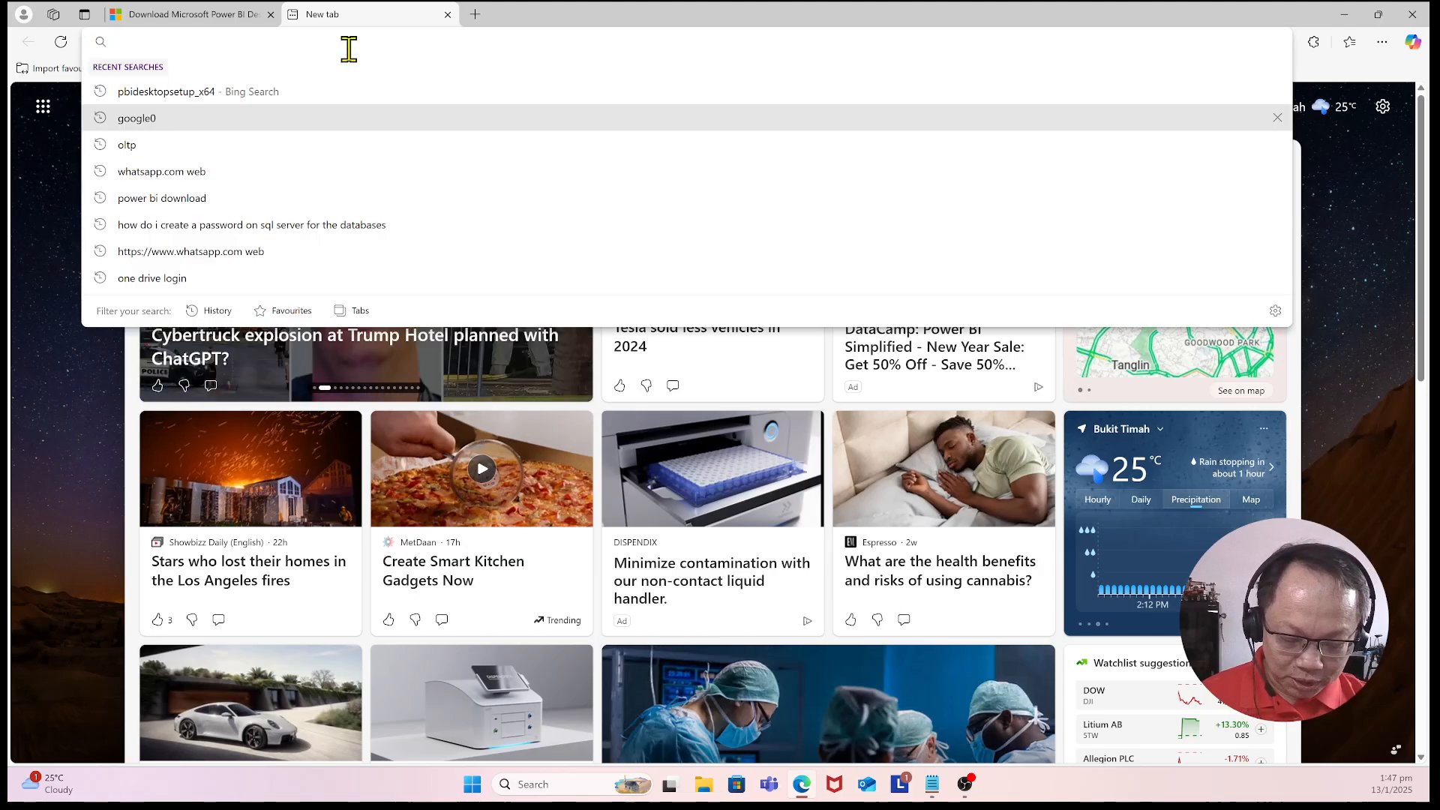
{"action": "type", "text": "google"}
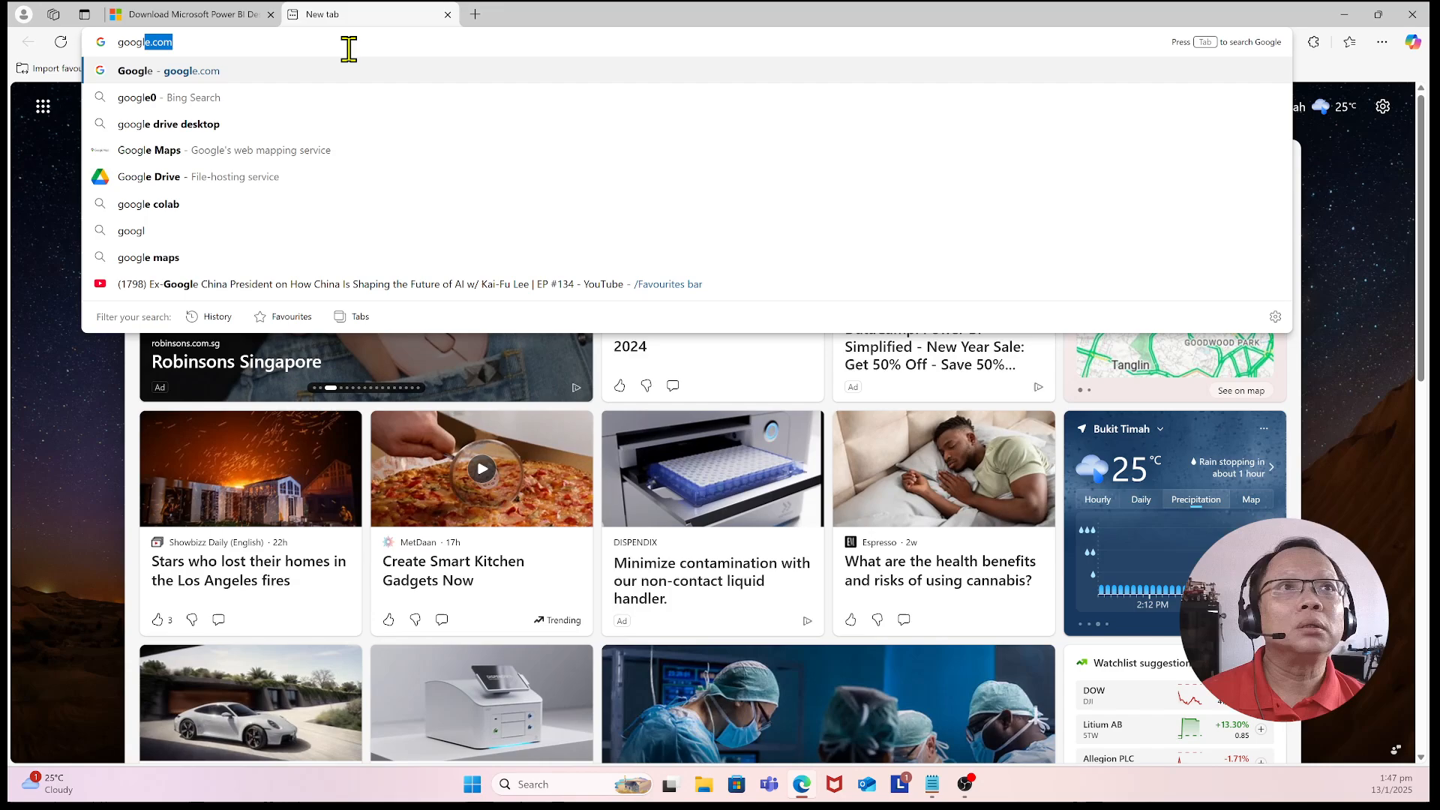
{"action": "type", "text": ".com"}
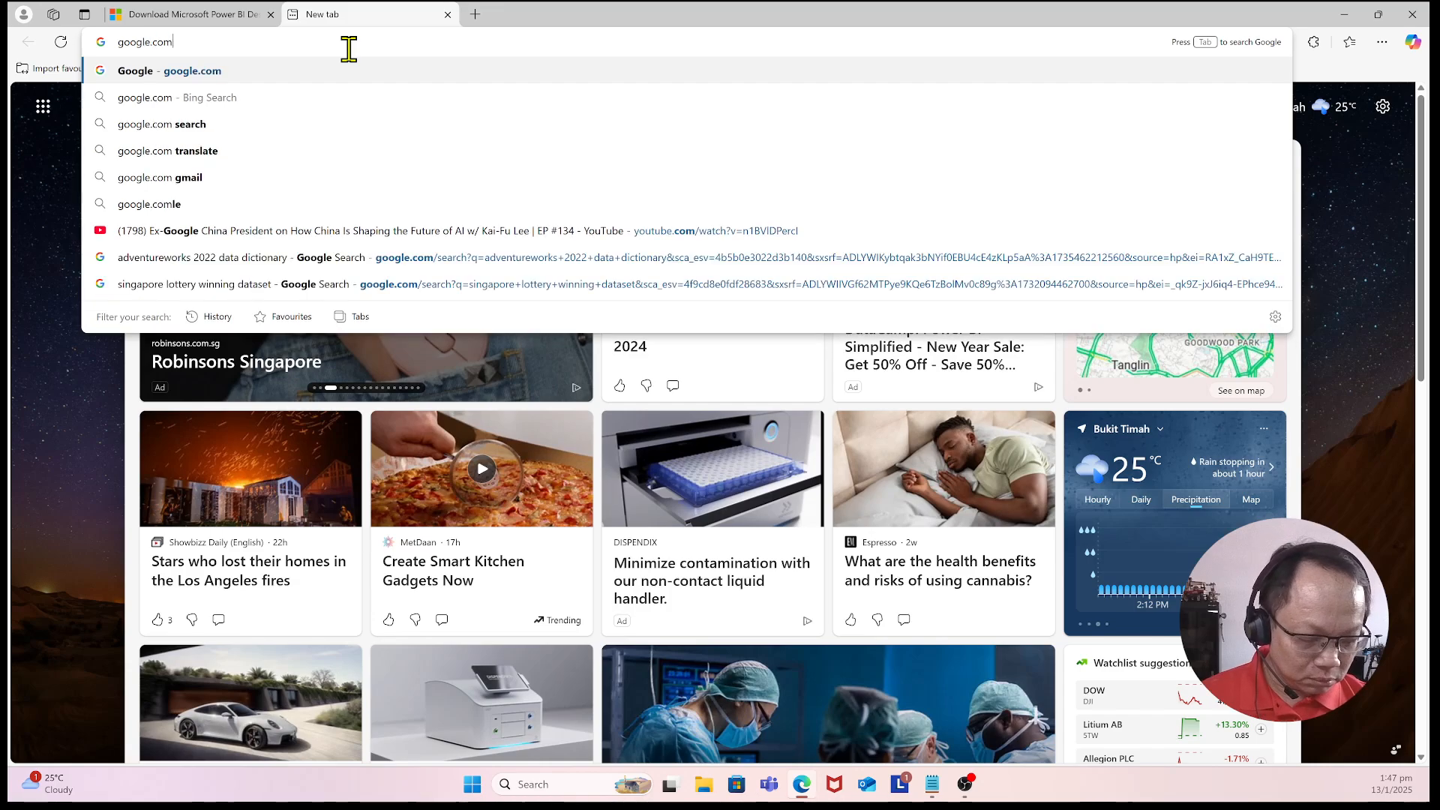
{"action": "key", "text": "Return"}
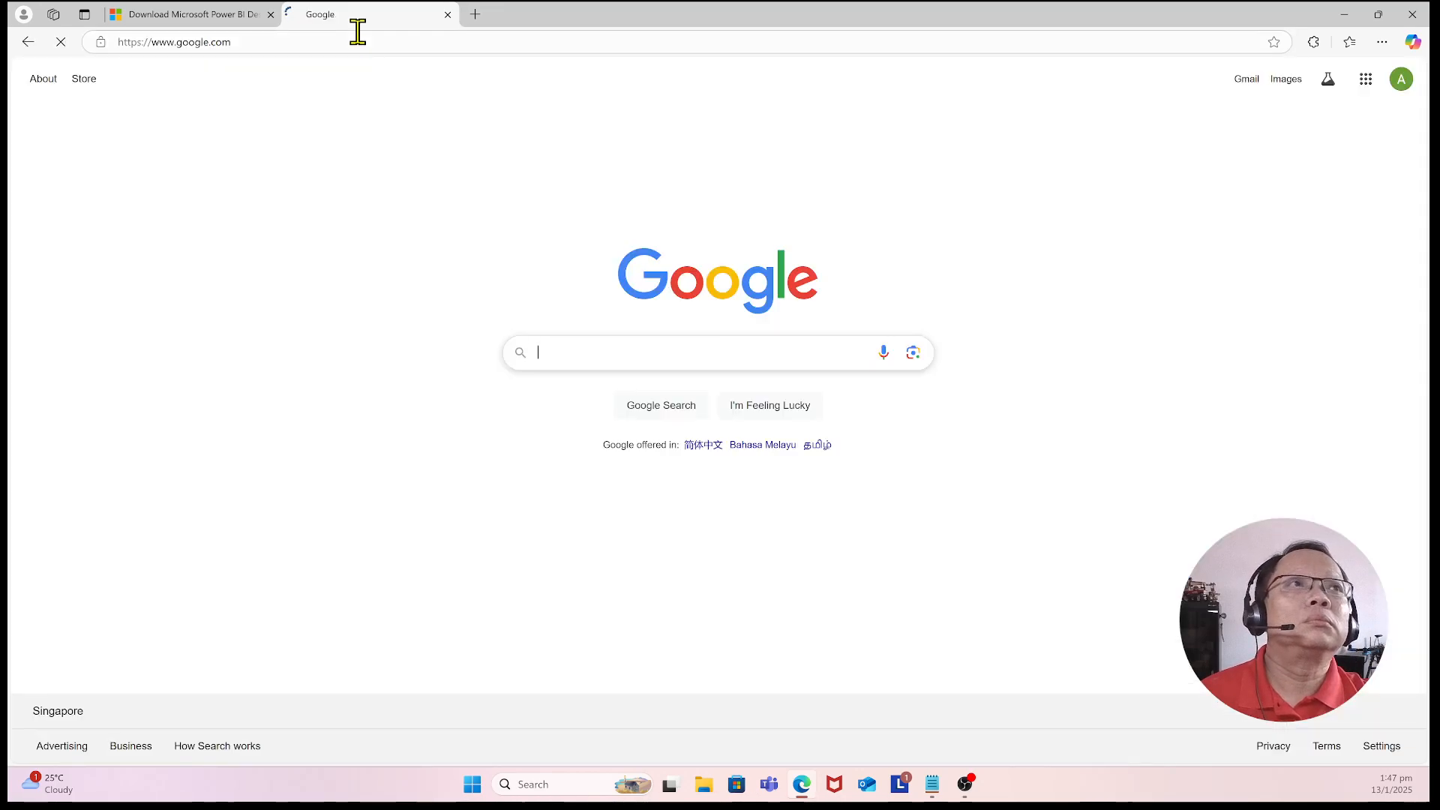
Step: Search Google for sql server express and open the Microsoft SQL Server Downloads page
{"action": "left_click", "coordinate": [654, 353]}
{"action": "type", "text": "s"}
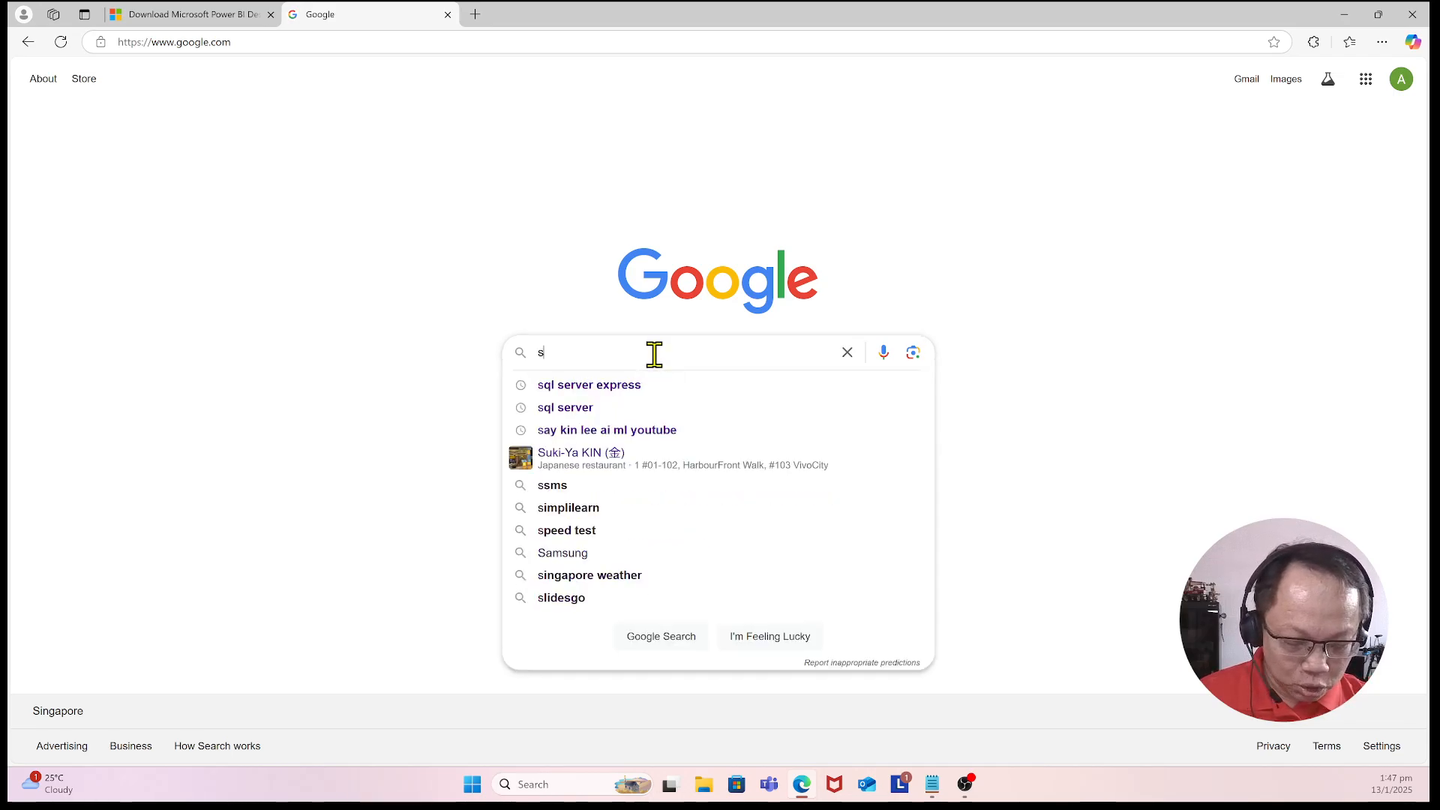
{"action": "type", "text": "ql ser"}
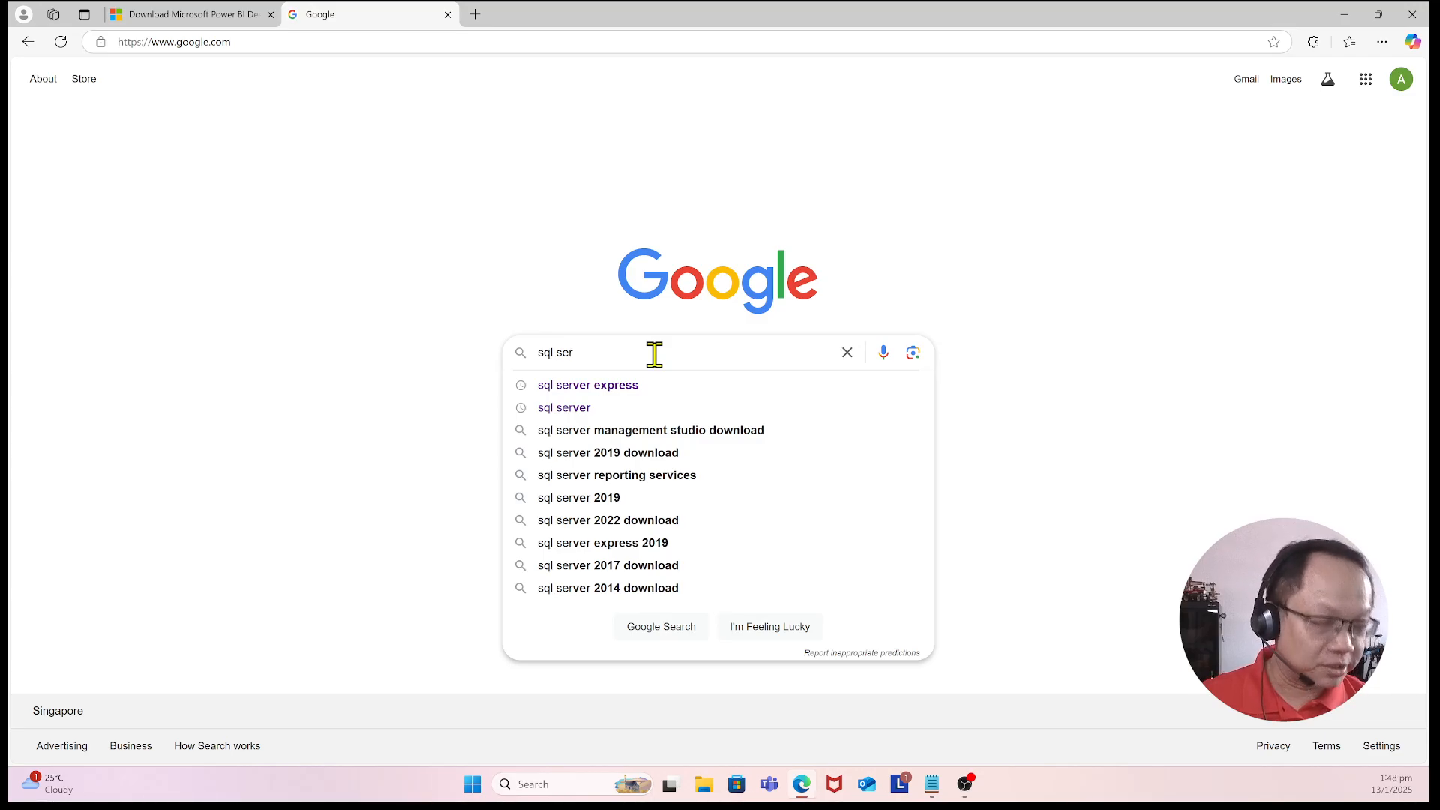
{"action": "key", "text": "Down"}
{"action": "left_click", "coordinate": [644, 391]}
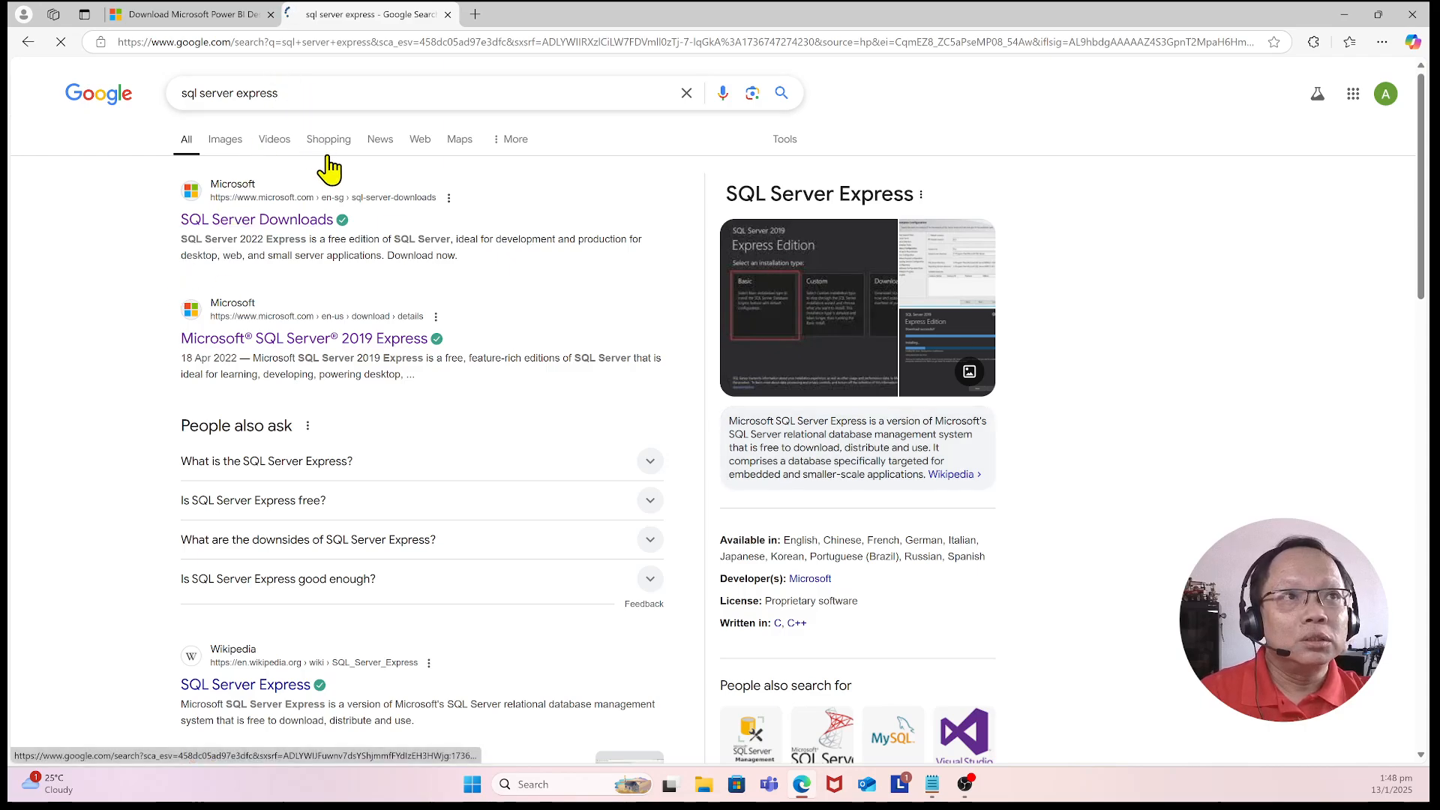
{"action": "left_click", "coordinate": [279, 233]}
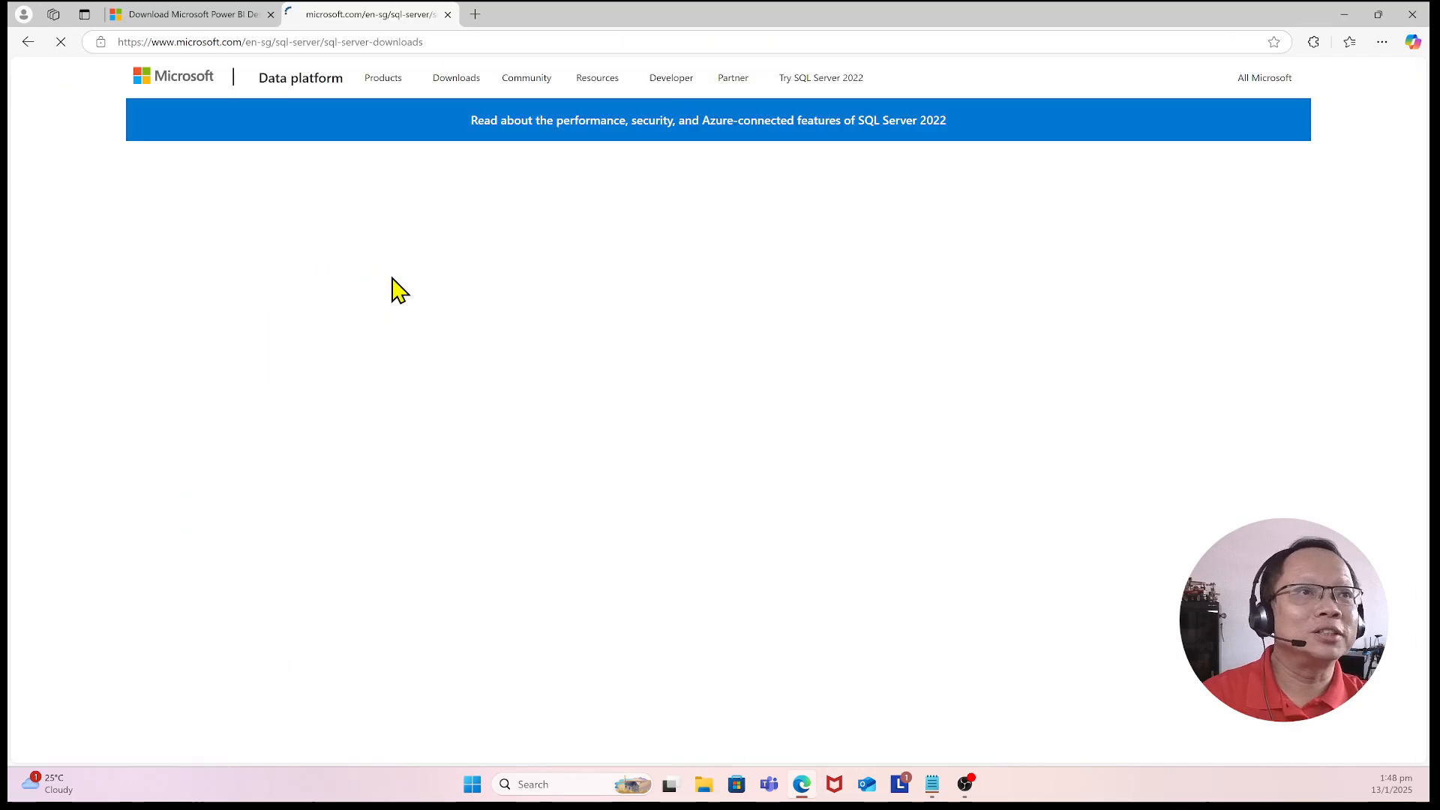
{"action": "scroll", "coordinate": [435, 417], "scroll_direction": "down", "scroll_amount": 5}
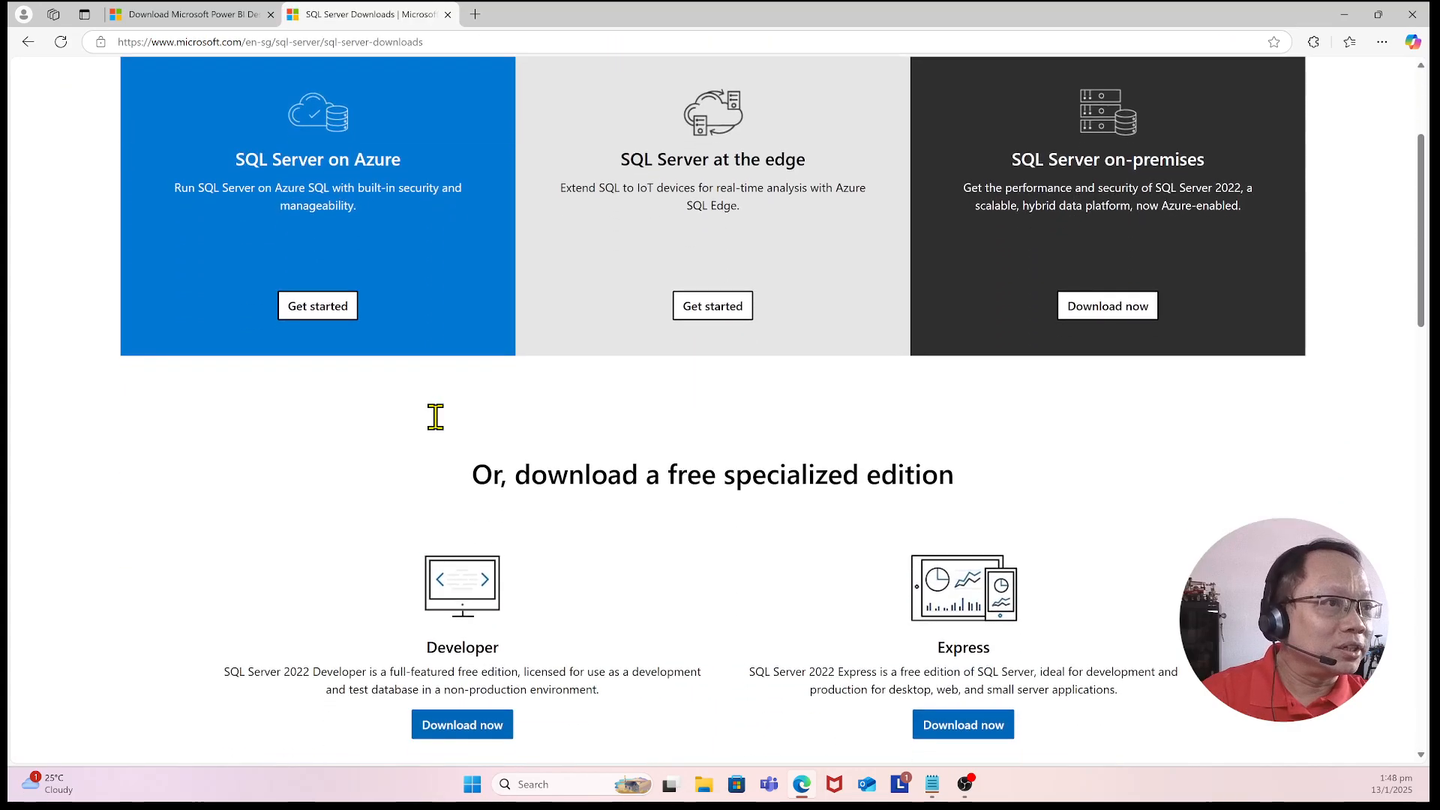
{"action": "scroll", "coordinate": [451, 491], "scroll_direction": "up", "scroll_amount": 4}
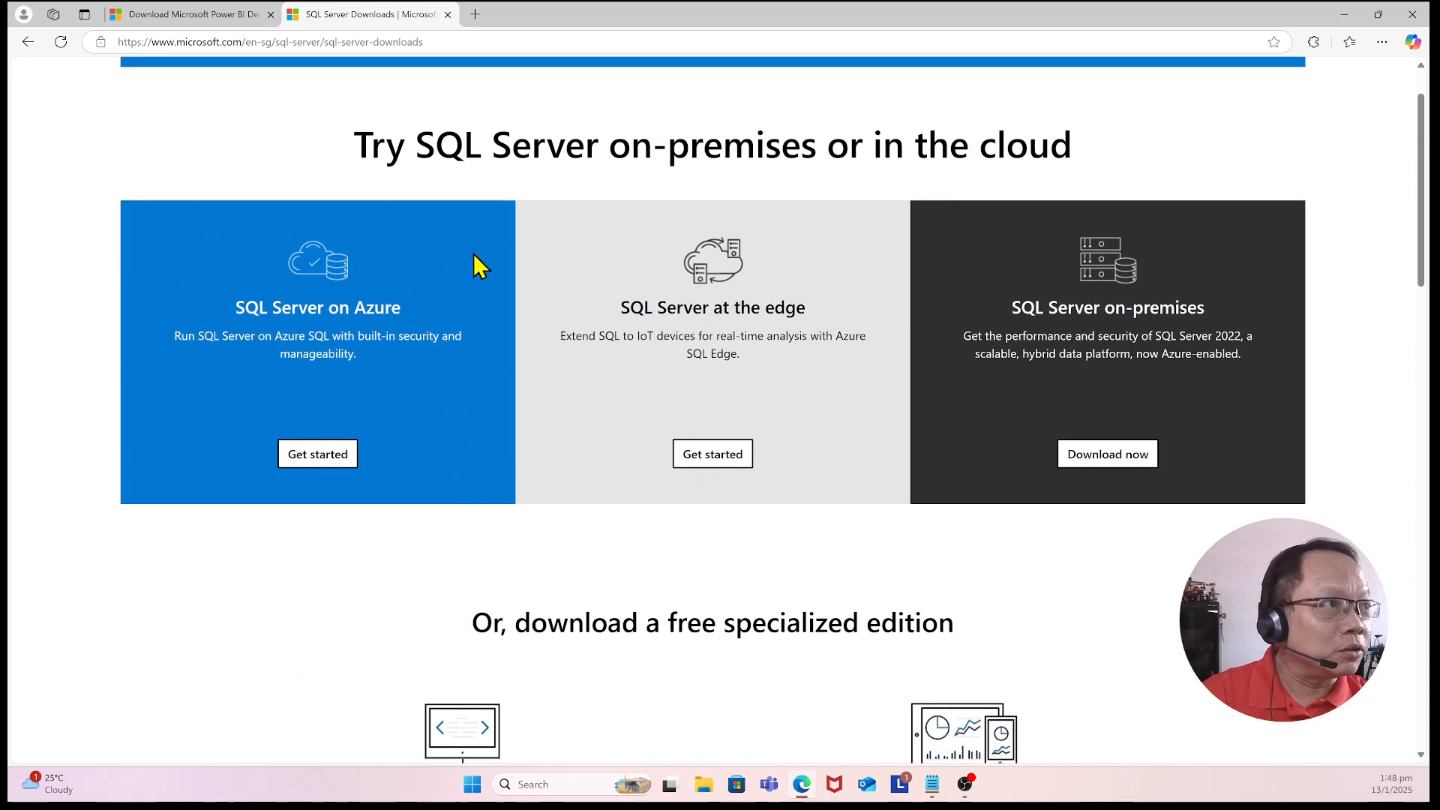
Step: Download the free SQL Server 2022 Express edition installer from the downloads page
{"action": "scroll", "coordinate": [907, 416], "scroll_direction": "down", "scroll_amount": 2}
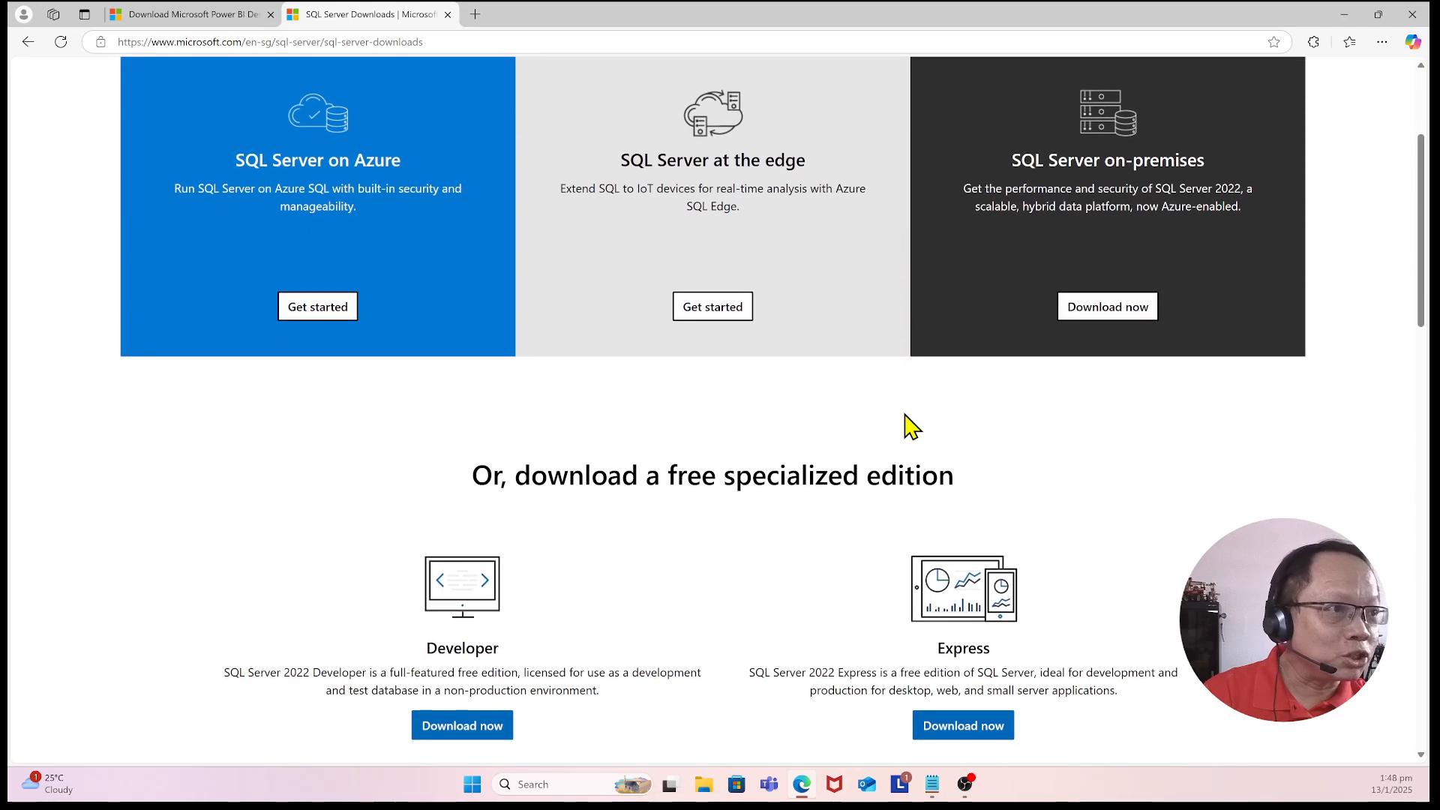
{"action": "scroll", "coordinate": [831, 384], "scroll_direction": "down", "scroll_amount": 2}
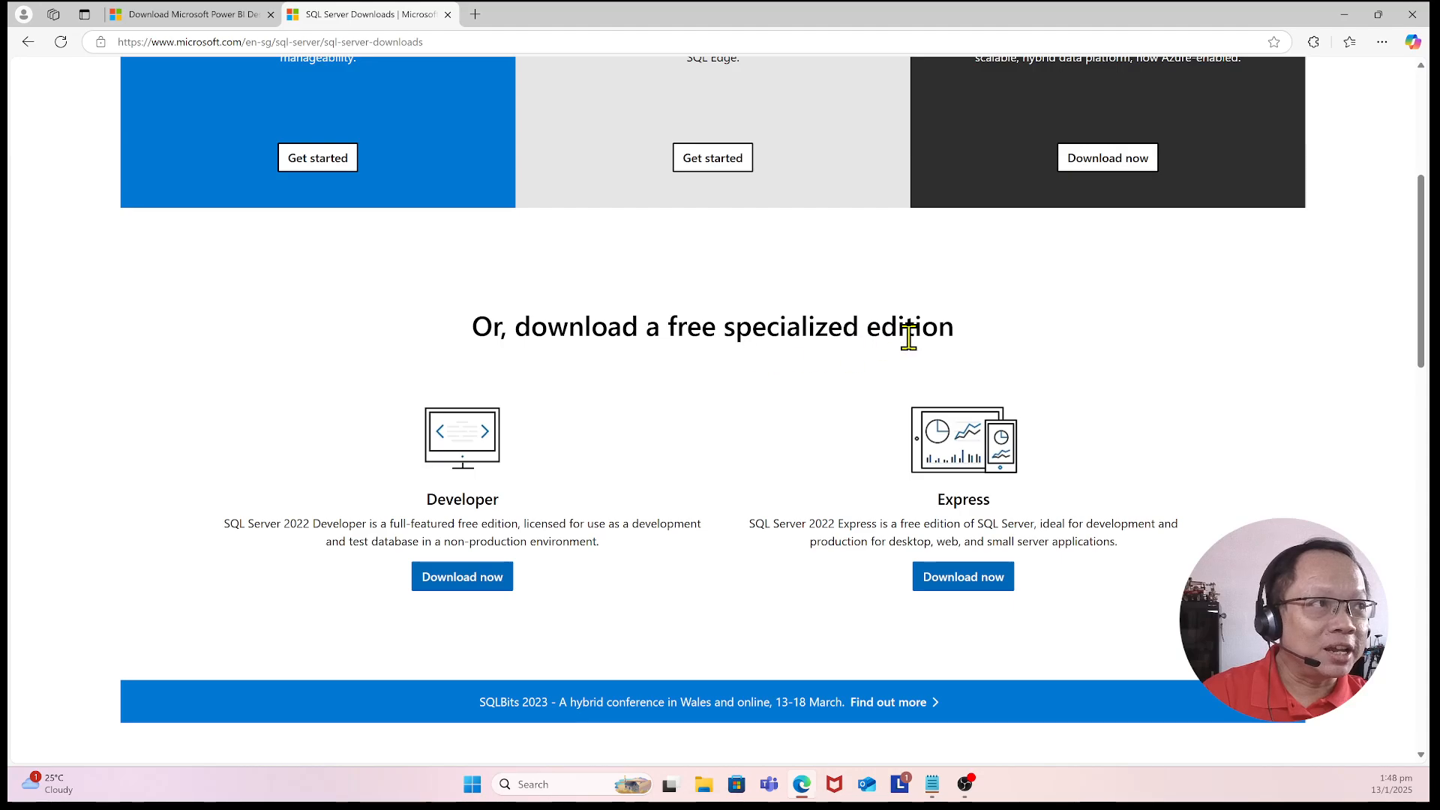
{"action": "scroll", "coordinate": [664, 566], "scroll_direction": "down", "scroll_amount": 1}
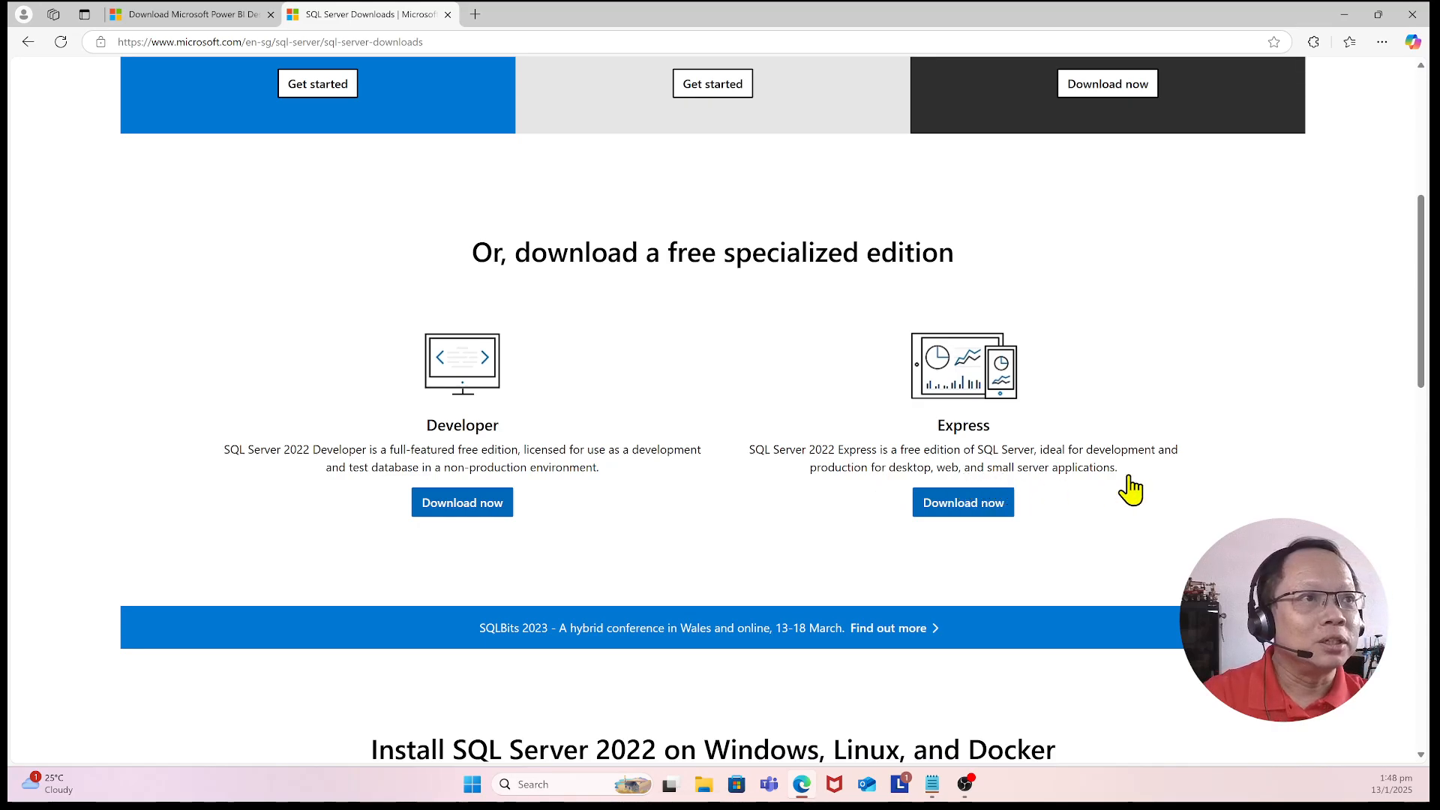
{"action": "left_click", "coordinate": [975, 518]}
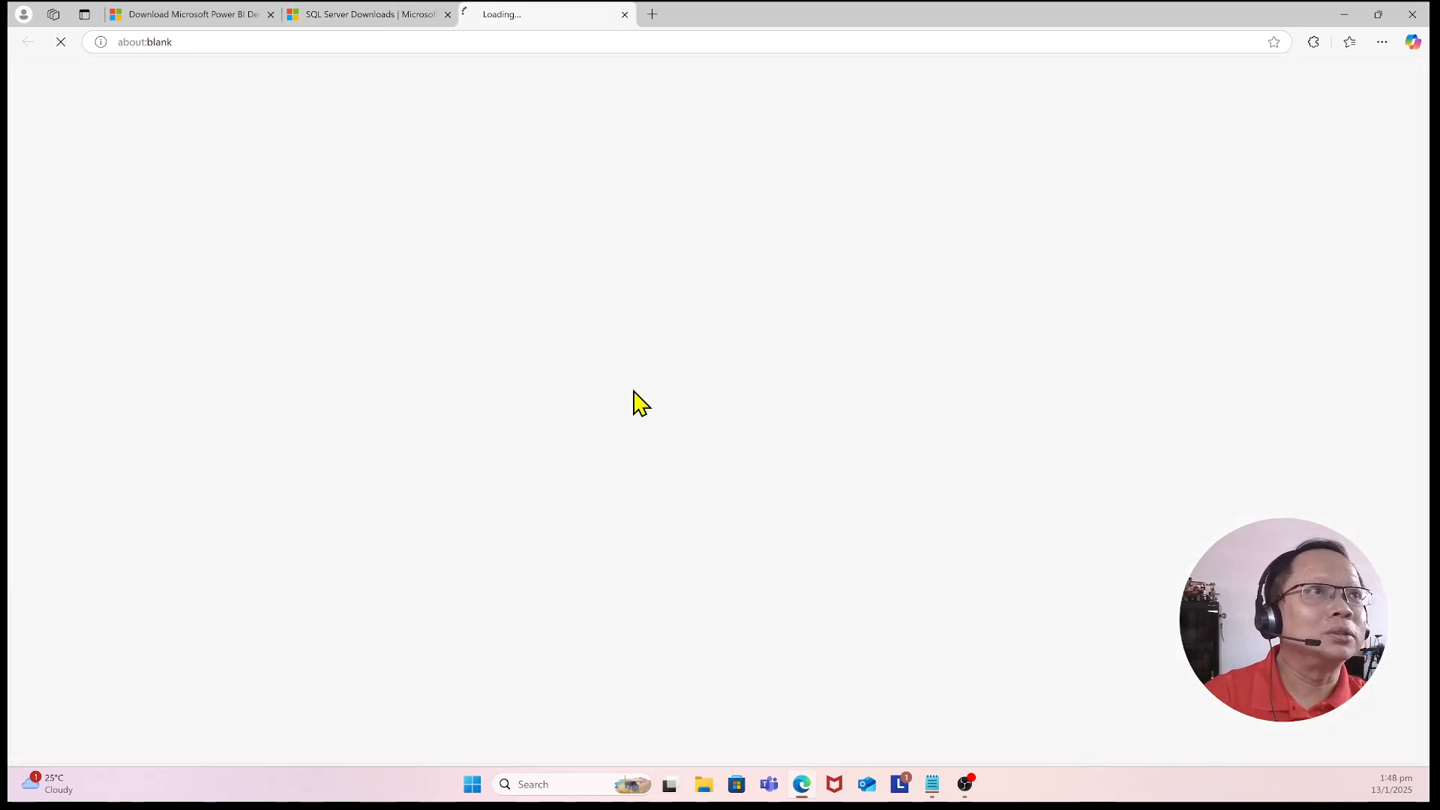
Step: Scroll through the SQL Server downloads page reviewing the installation platforms and tools and connectors sections
{"action": "scroll", "coordinate": [654, 398], "scroll_direction": "down", "scroll_amount": 3}
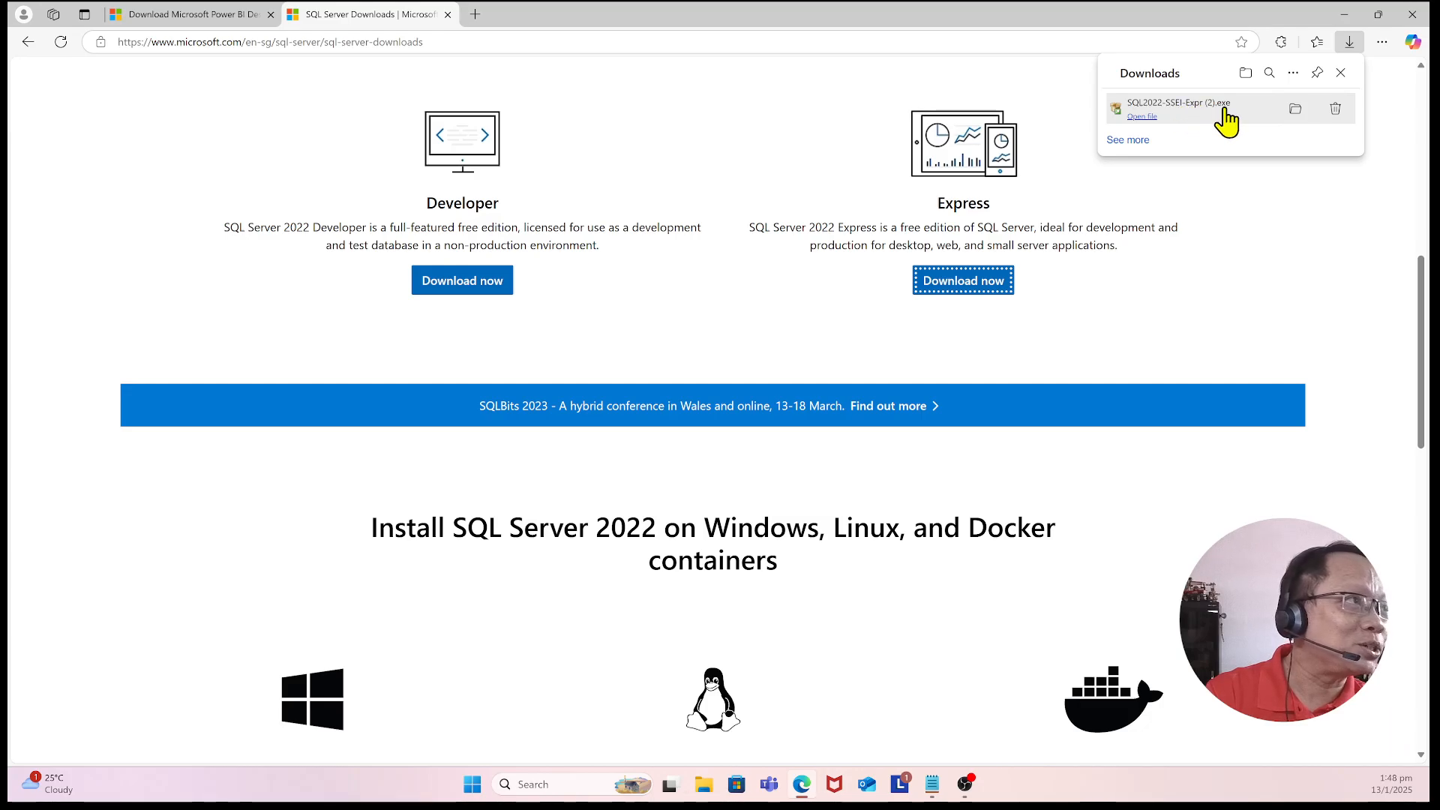
{"action": "scroll", "coordinate": [691, 531], "scroll_direction": "down", "scroll_amount": 6}
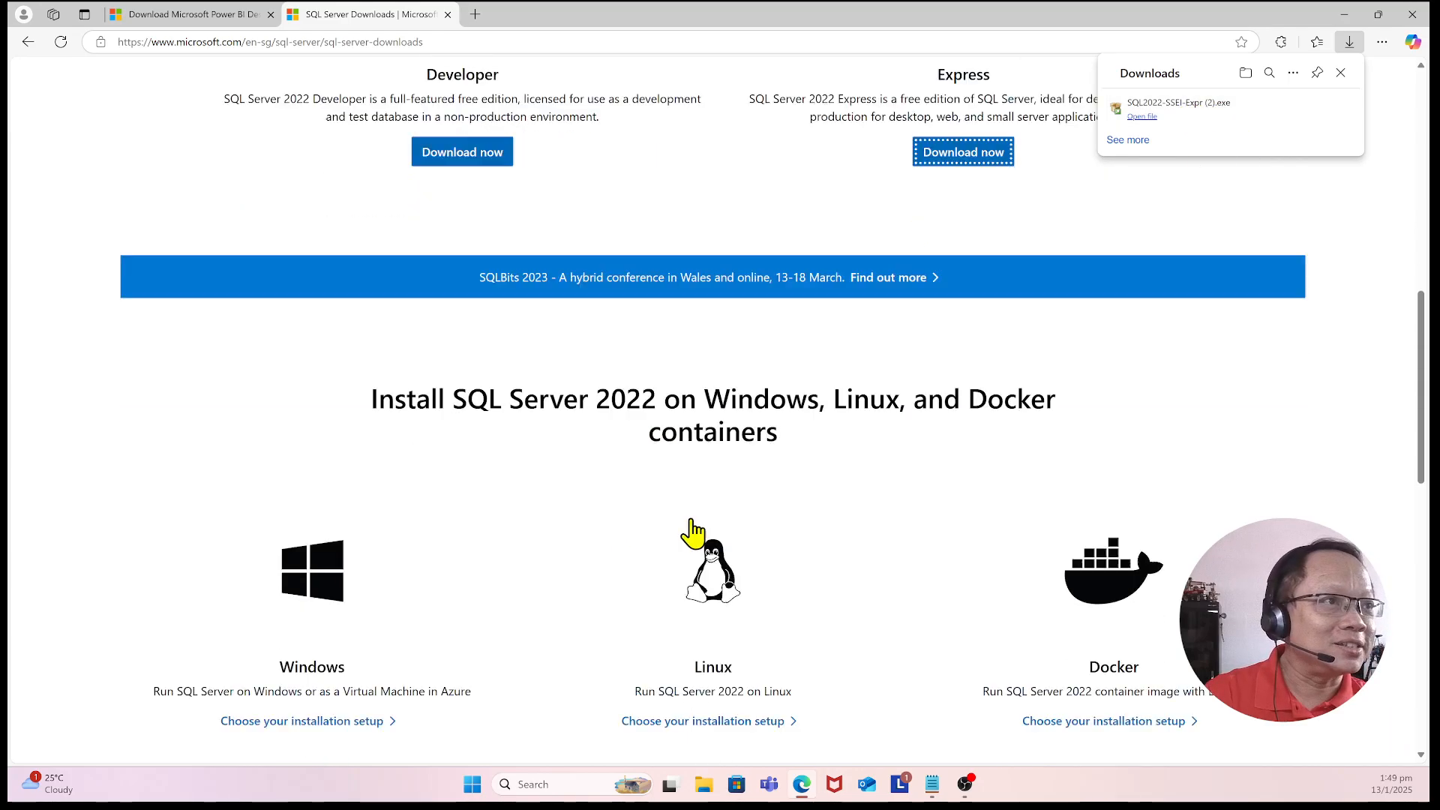
{"action": "scroll", "coordinate": [701, 527], "scroll_direction": "up", "scroll_amount": 4}
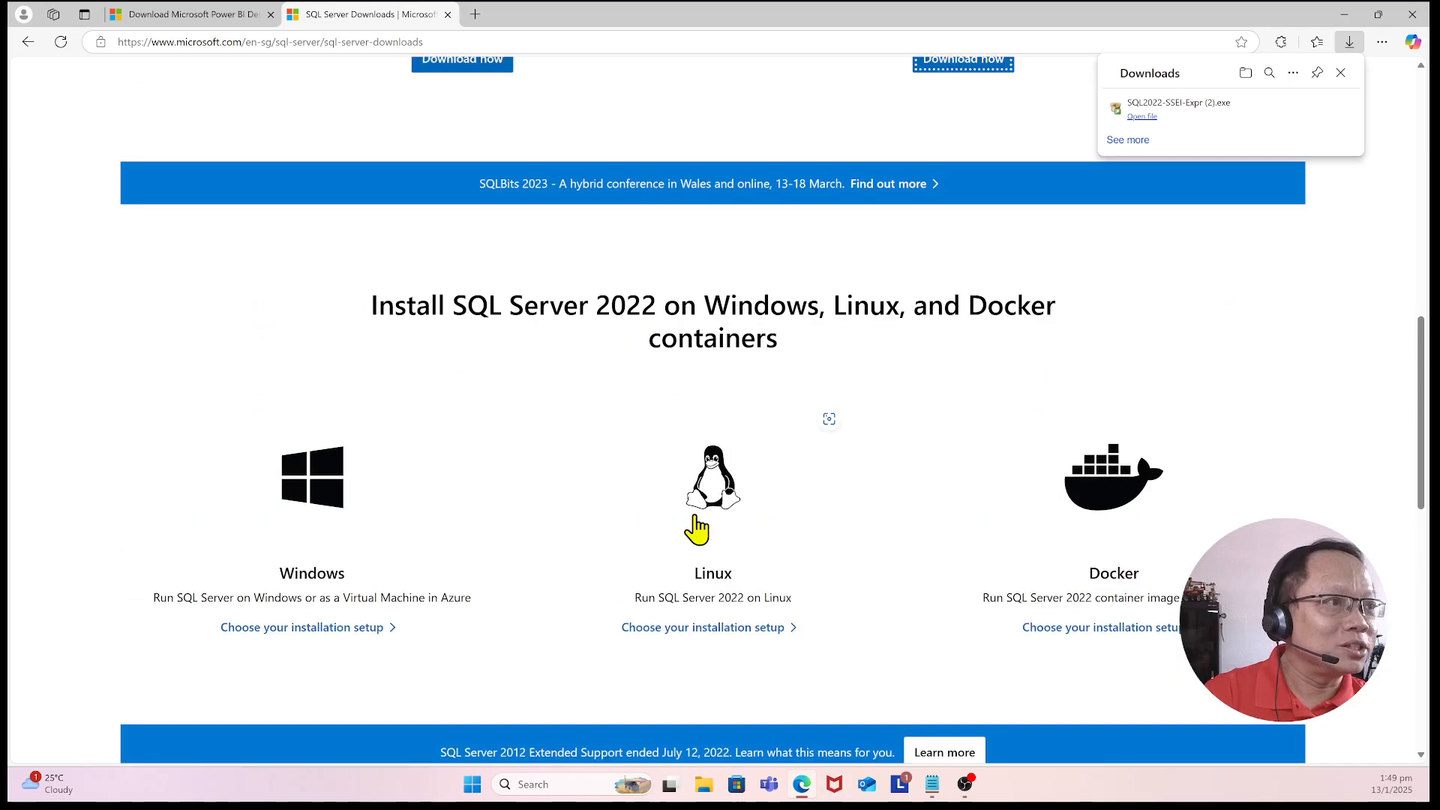
{"action": "scroll", "coordinate": [696, 530], "scroll_direction": "down", "scroll_amount": 4}
{"action": "scroll", "coordinate": [694, 527], "scroll_direction": "down", "scroll_amount": 3}
{"action": "scroll", "coordinate": [695, 527], "scroll_direction": "up", "scroll_amount": 3}
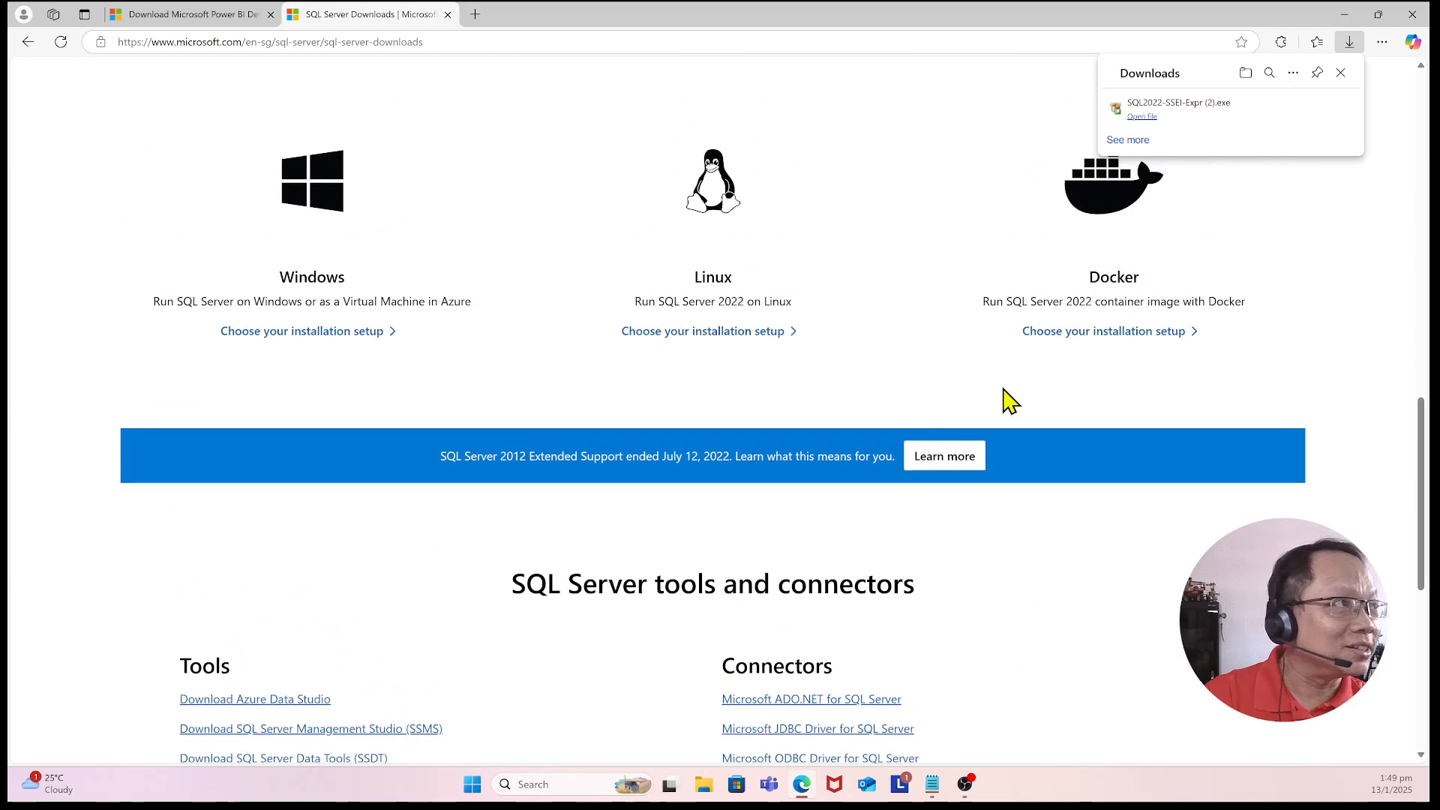
{"action": "scroll", "coordinate": [738, 351], "scroll_direction": "up", "scroll_amount": 2}
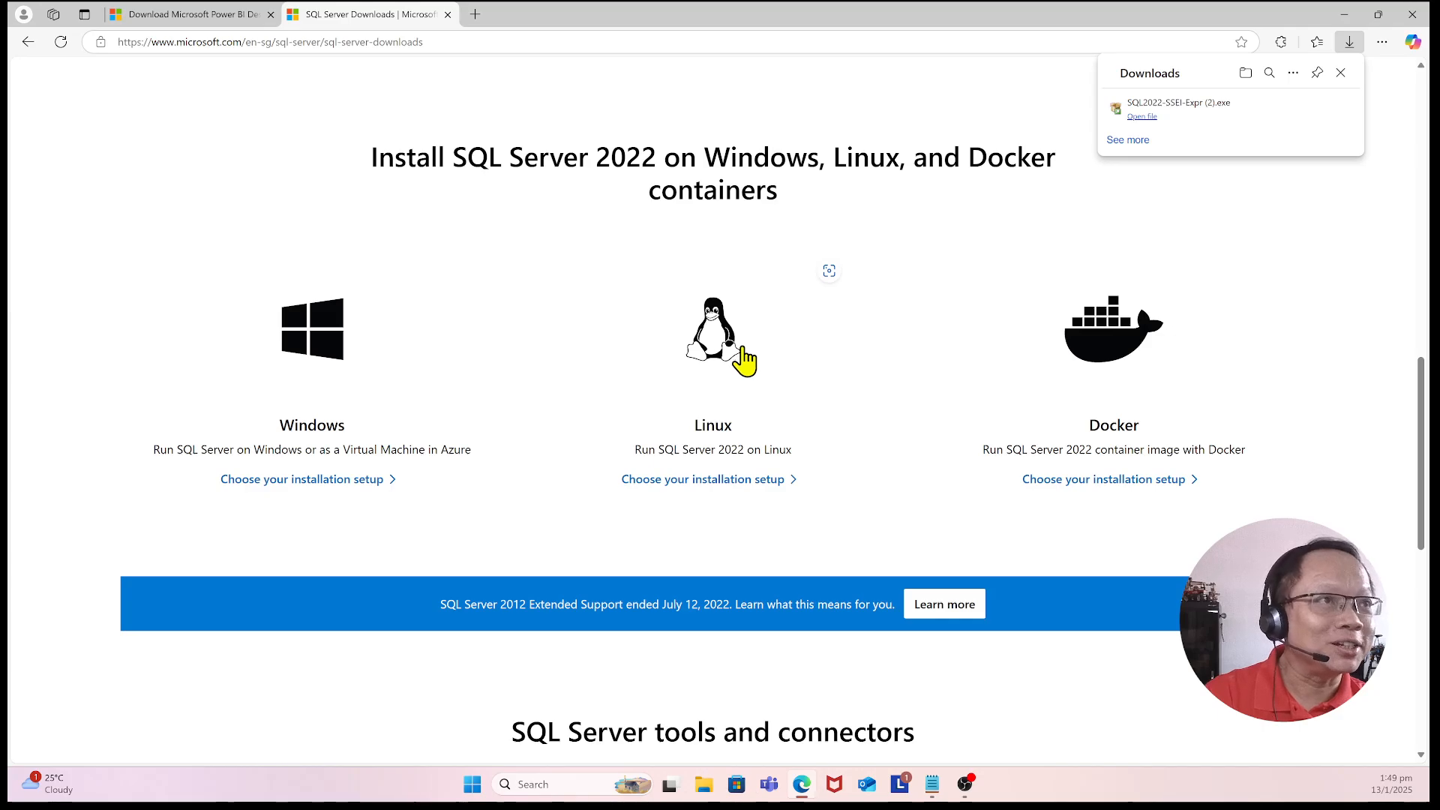
{"action": "scroll", "coordinate": [745, 363], "scroll_direction": "up", "scroll_amount": 2}
{"action": "scroll", "coordinate": [744, 346], "scroll_direction": "up", "scroll_amount": 1}
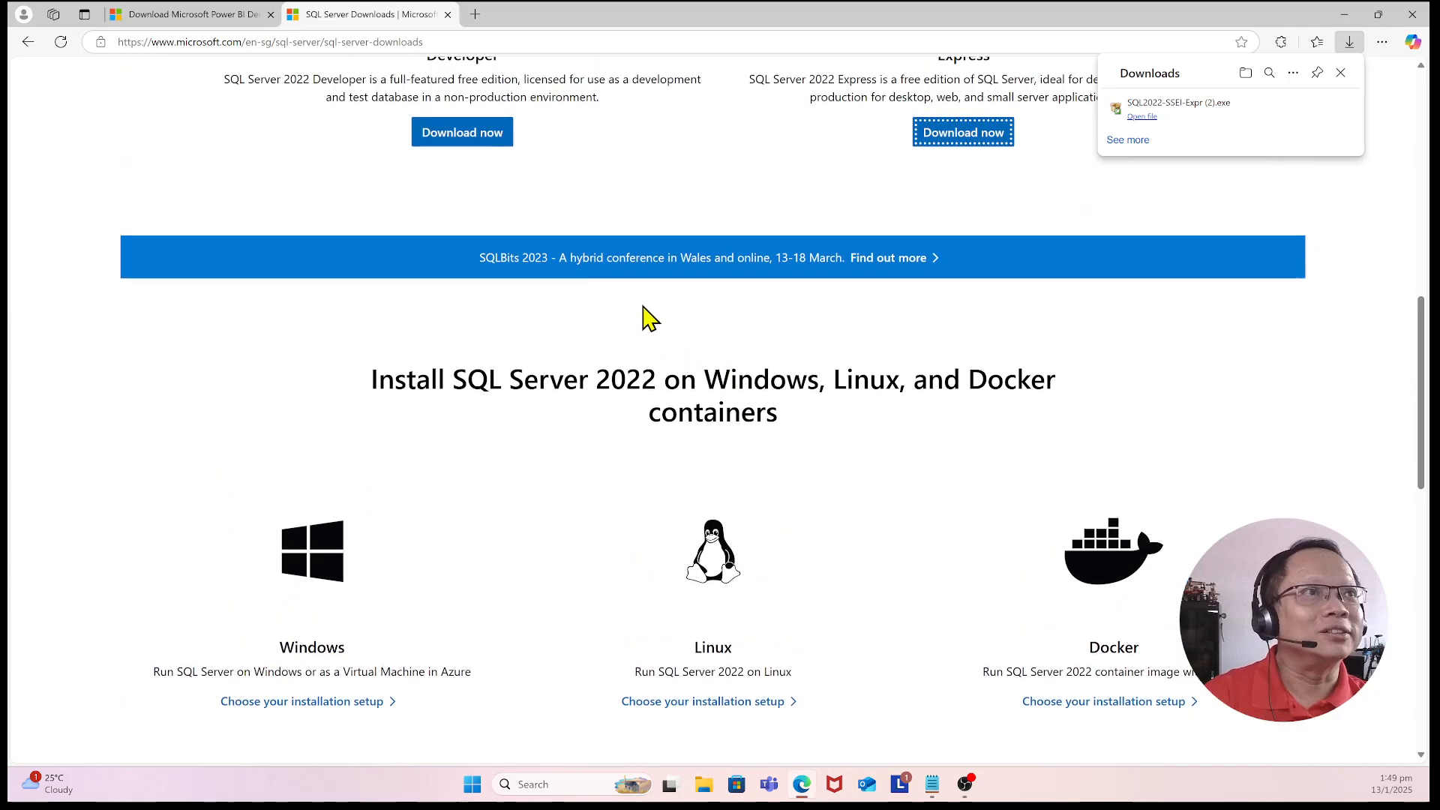
{"action": "scroll", "coordinate": [463, 330], "scroll_direction": "up", "scroll_amount": 2}
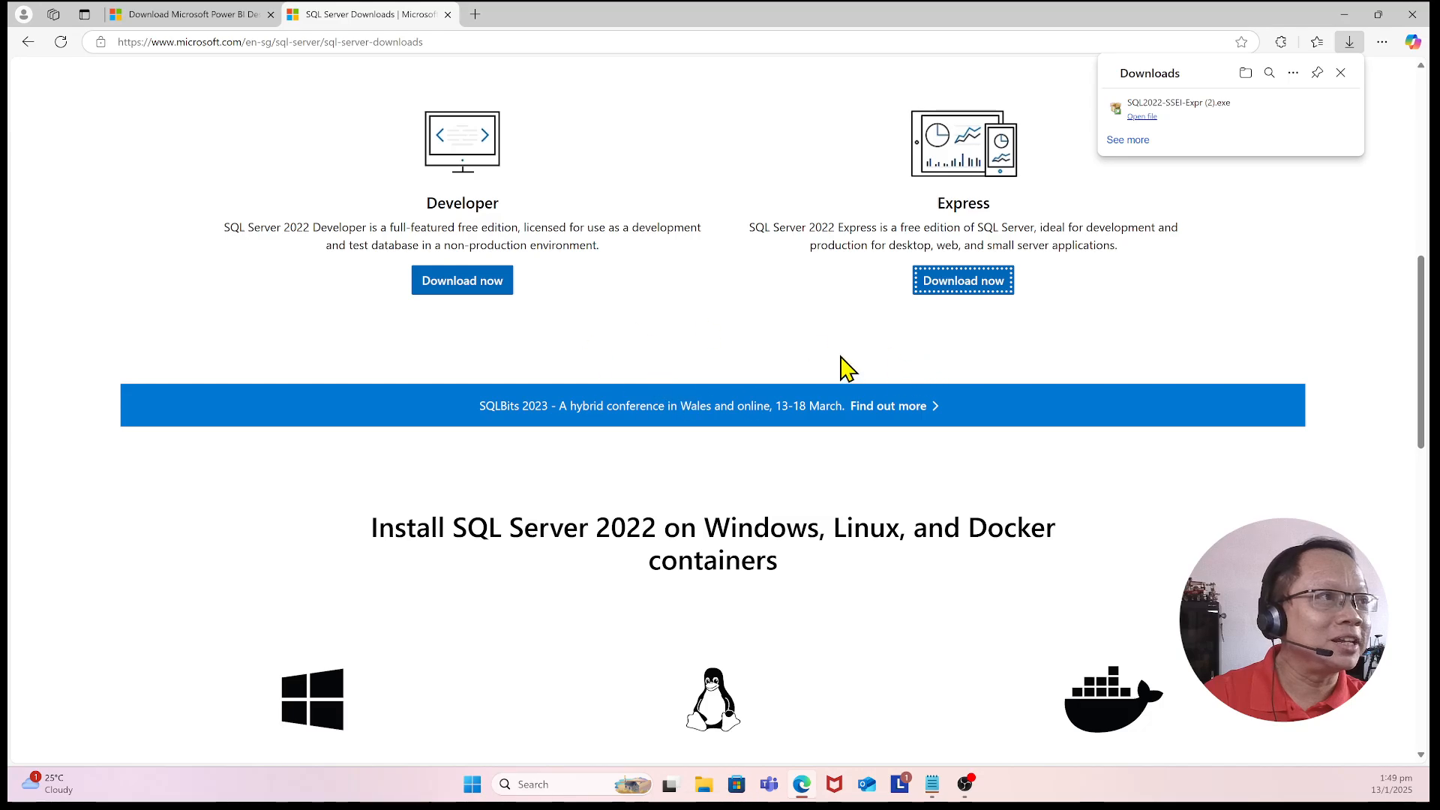
{"action": "scroll", "coordinate": [726, 376], "scroll_direction": "up", "scroll_amount": 1}
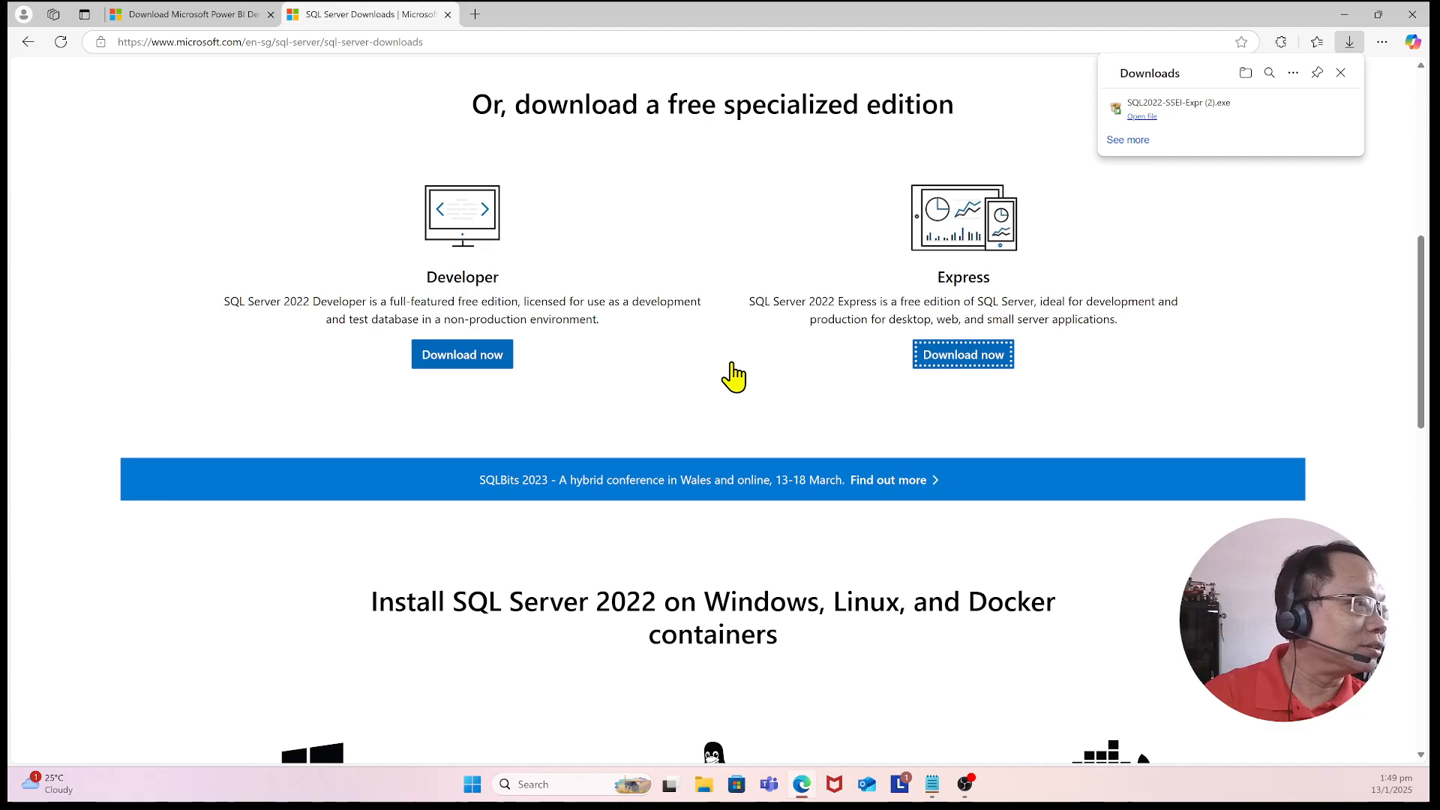
{"action": "scroll", "coordinate": [733, 377], "scroll_direction": "up", "scroll_amount": 8}
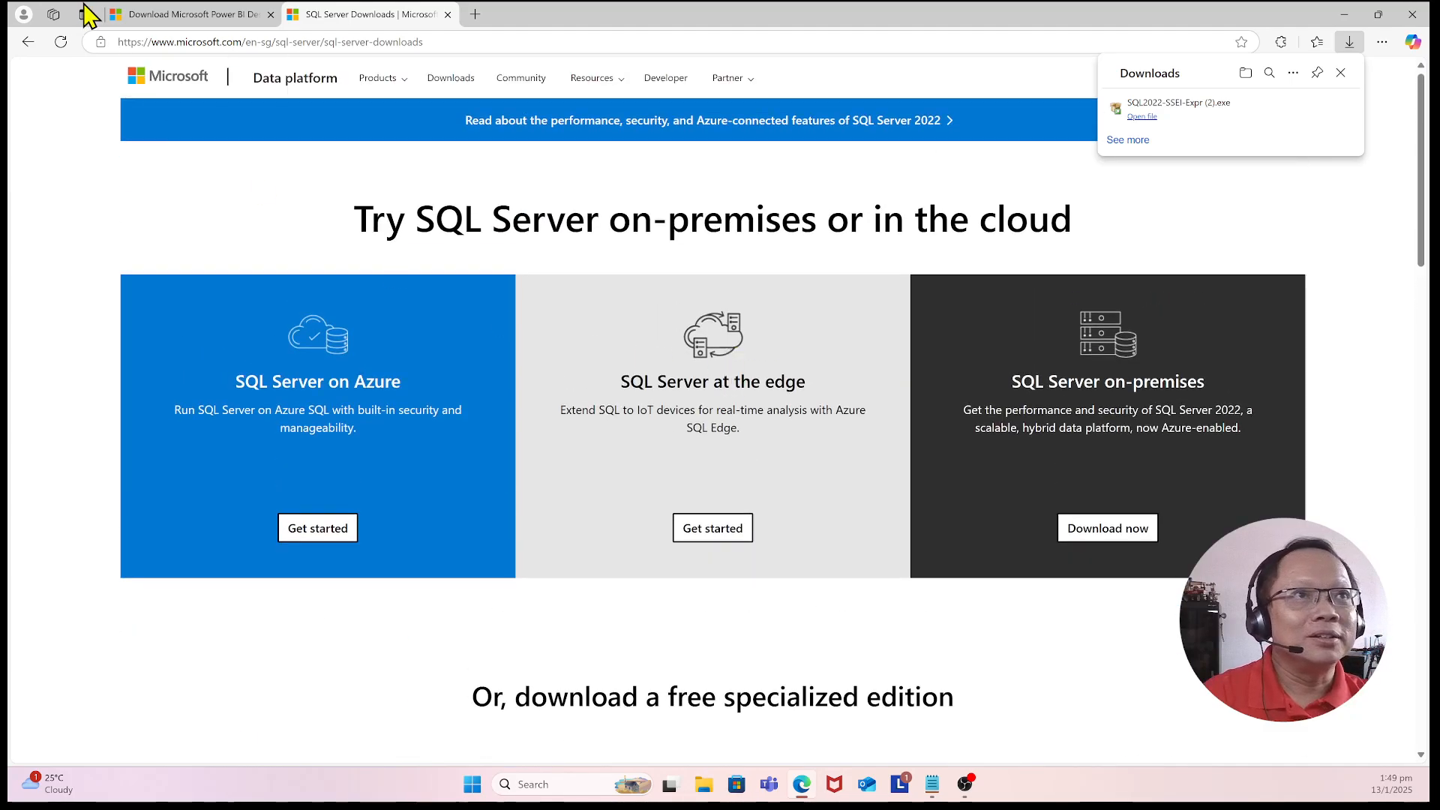
Step: Open a new browser tab and go to google.com
{"action": "left_click", "coordinate": [475, 14]}
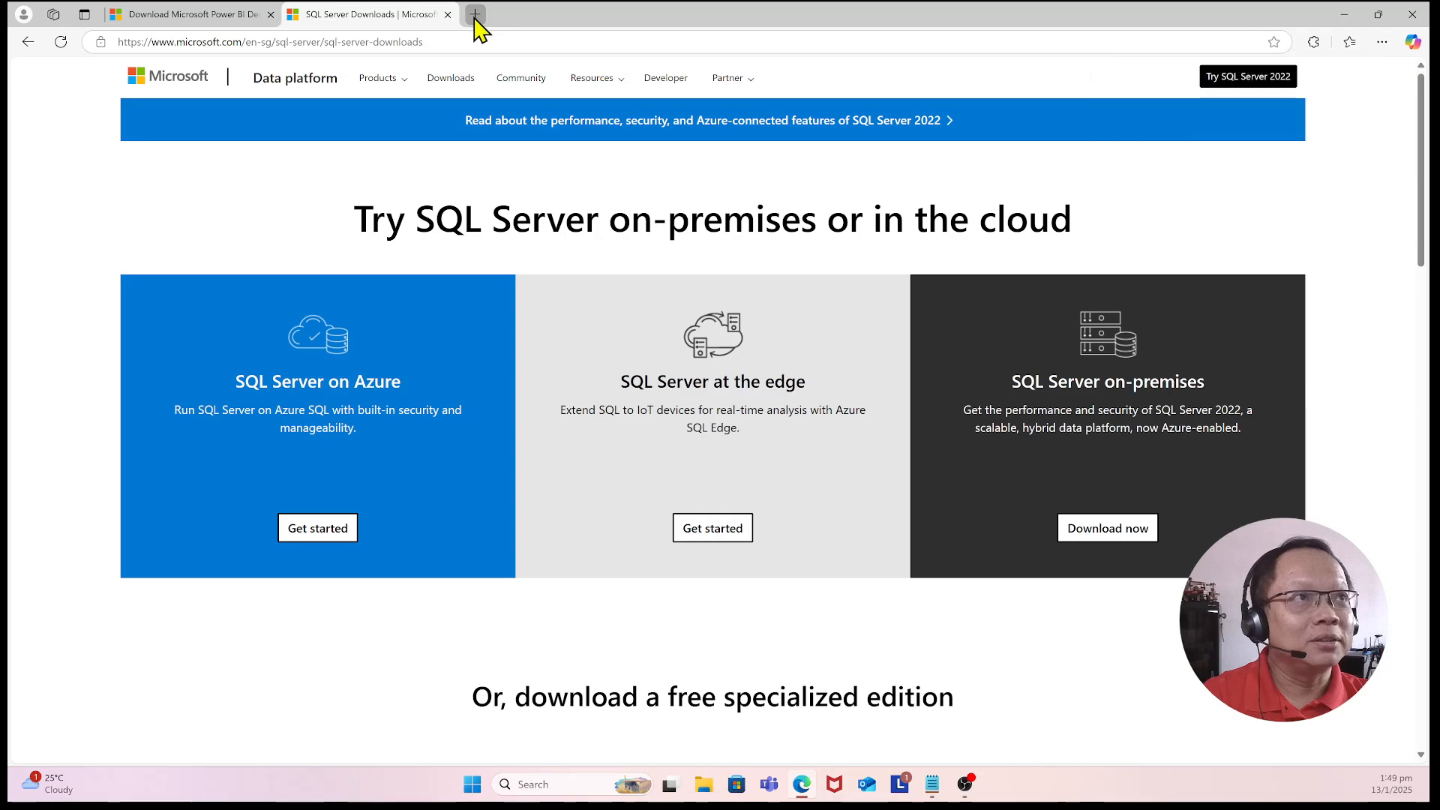
{"action": "left_click", "coordinate": [394, 42]}
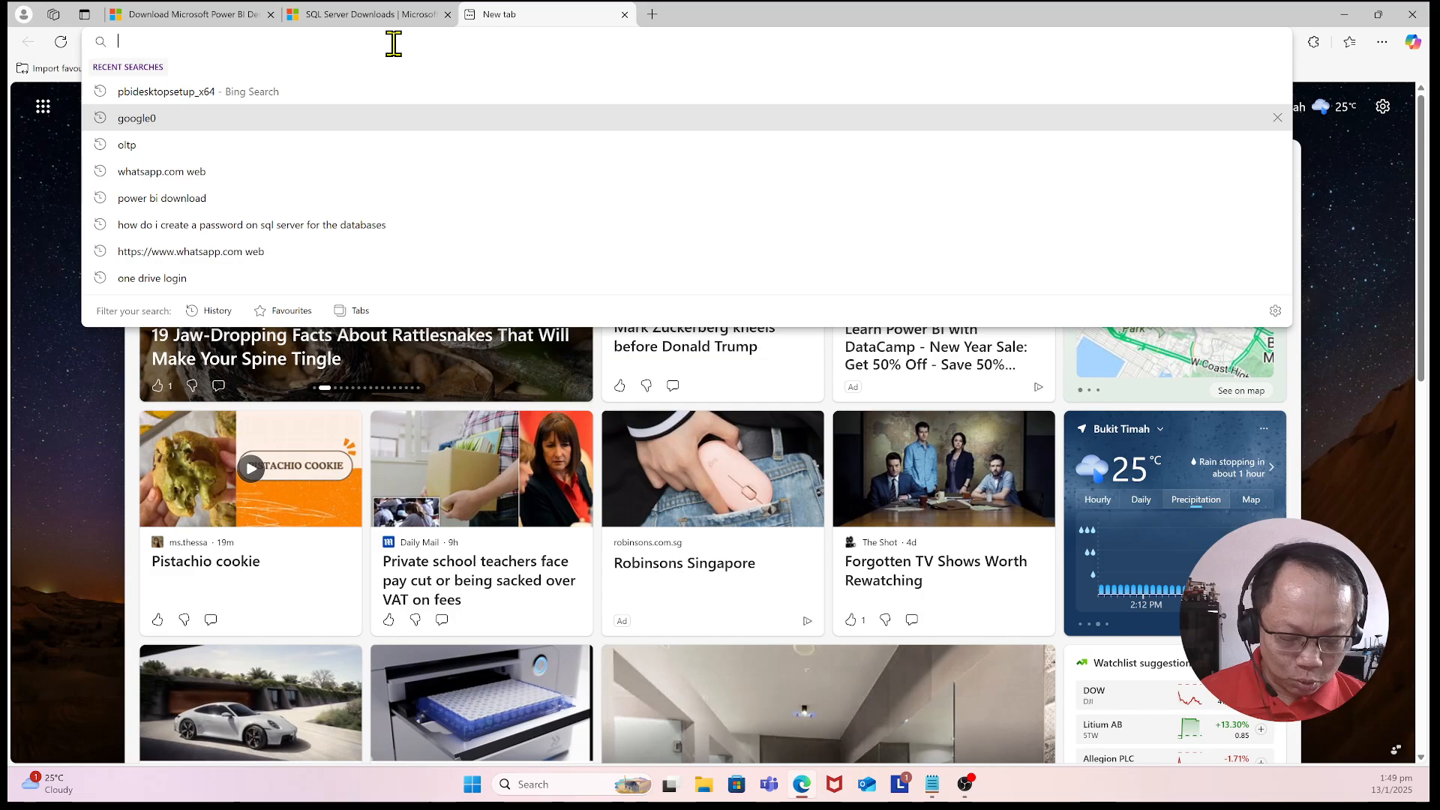
{"action": "type", "text": "google.com"}
{"action": "key", "text": "Return"}
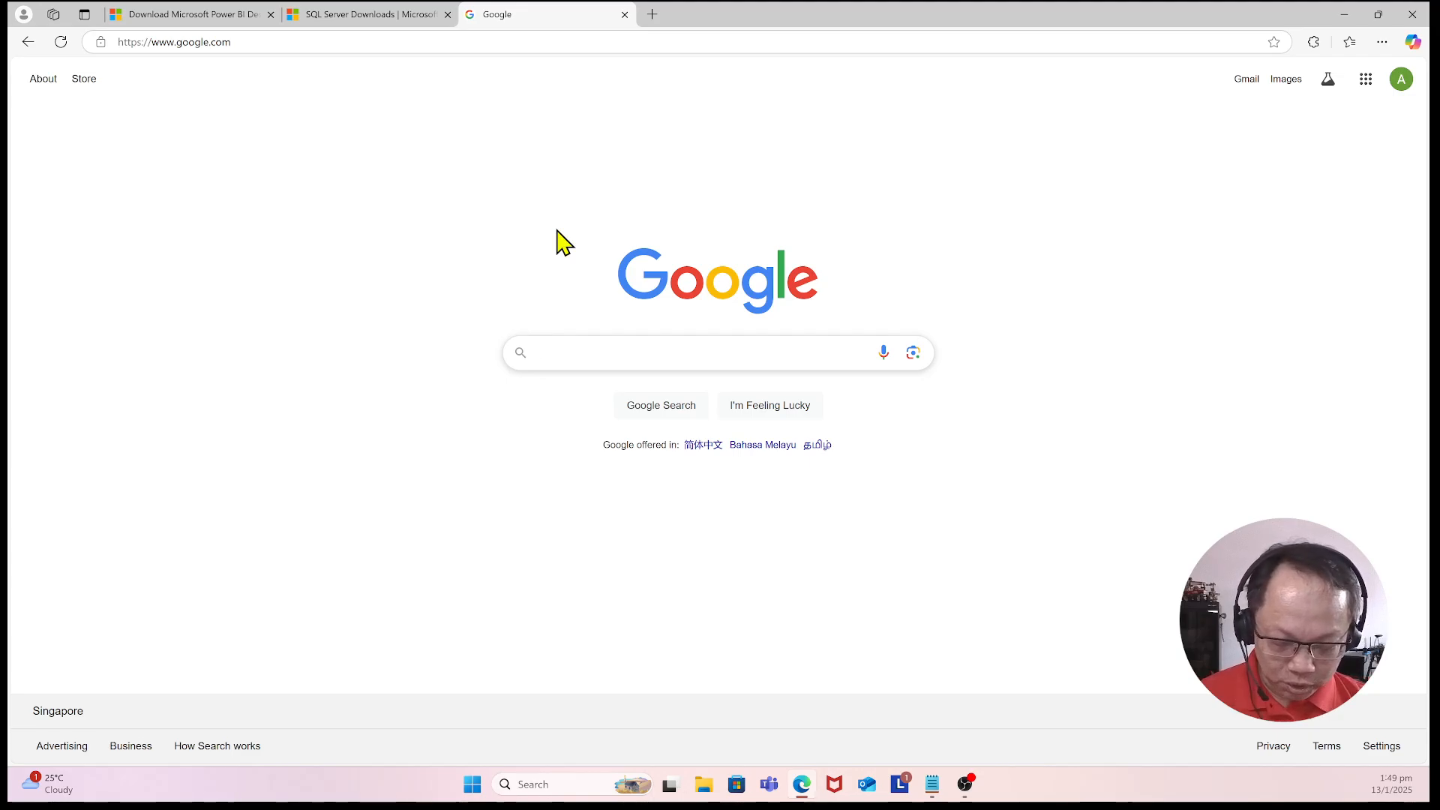
Step: Search Google for adventureworks2022 and open the Microsoft Learn AdventureWorks sample databases page
{"action": "type", "text": "advent"}
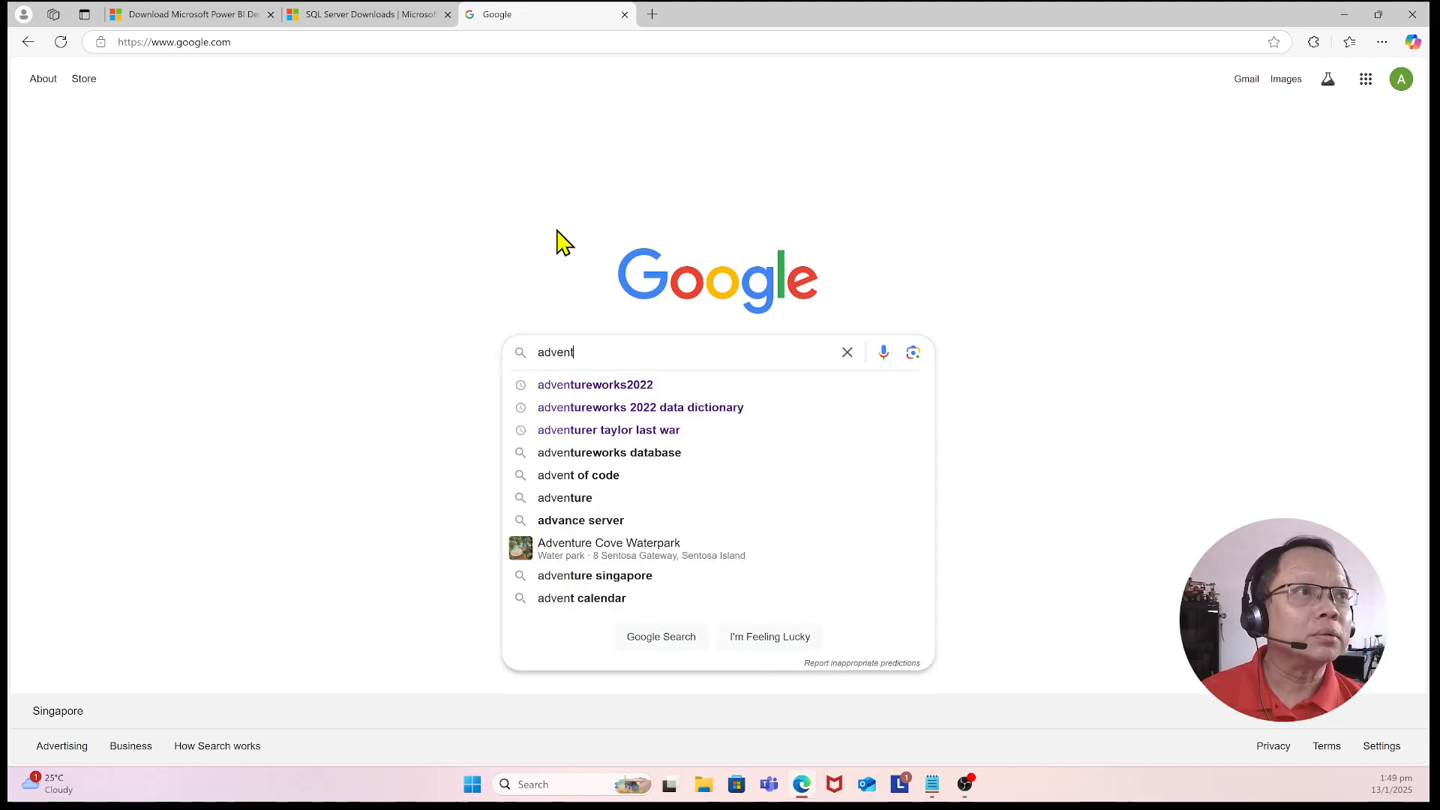
{"action": "left_click", "coordinate": [640, 386]}
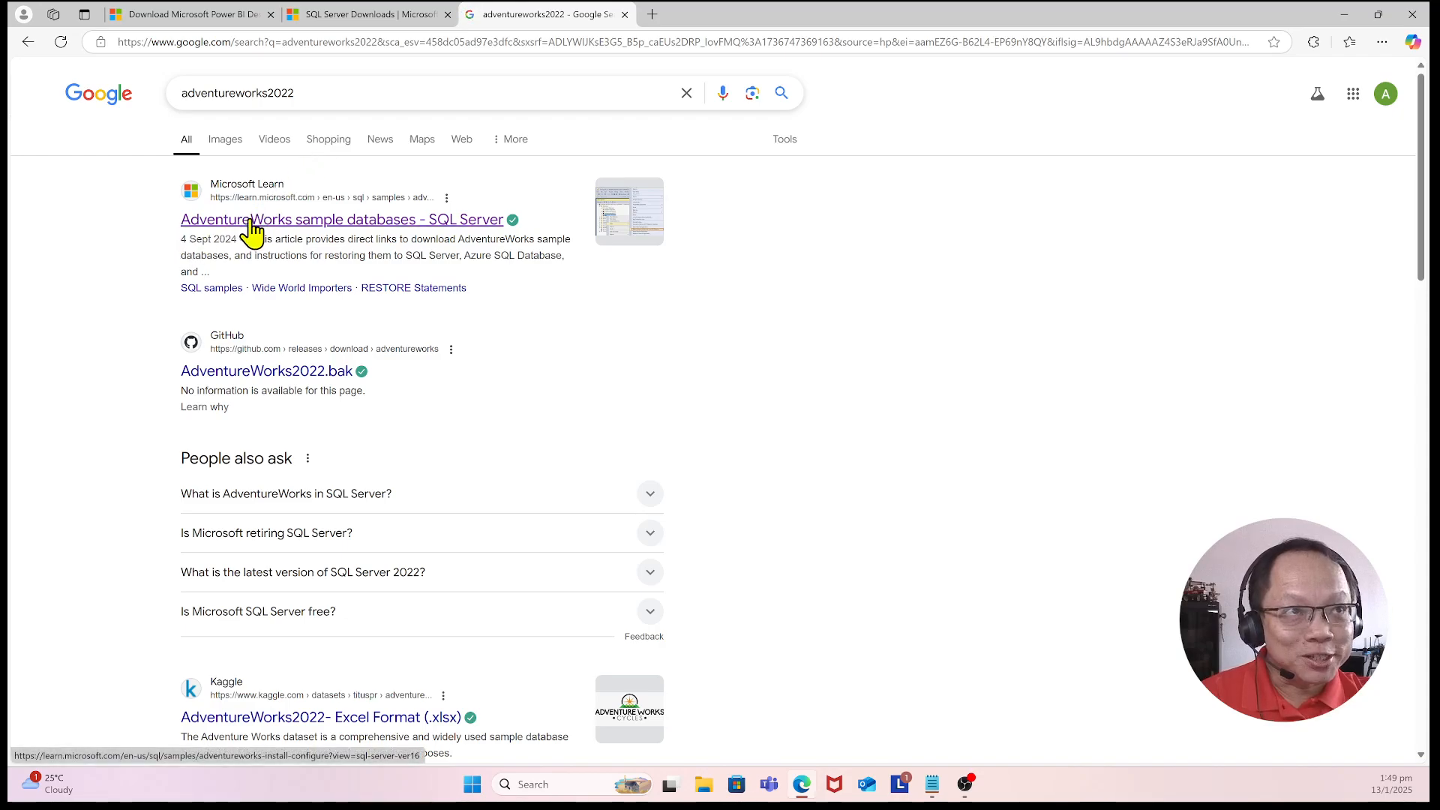
{"action": "left_click", "coordinate": [328, 234]}
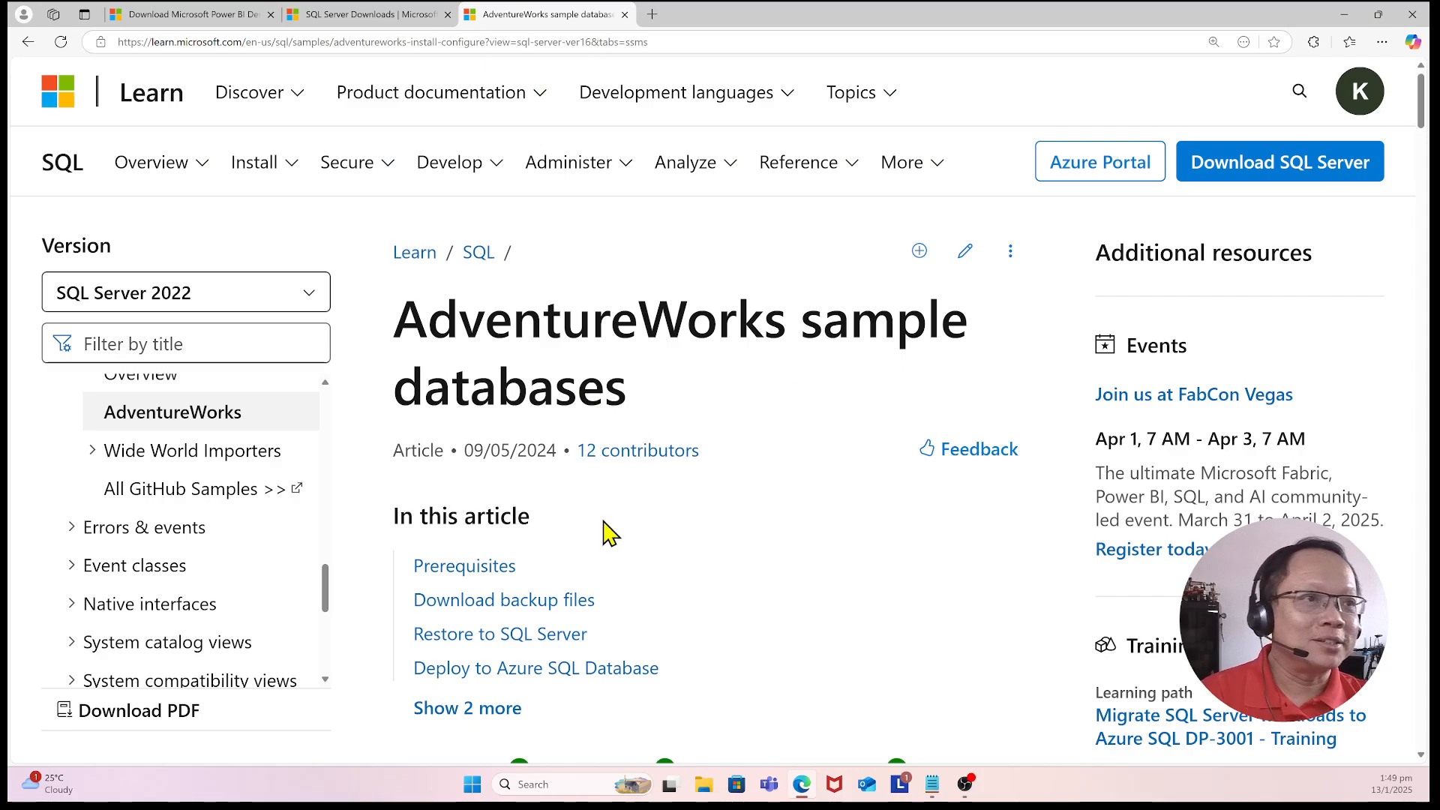
Step: Open the SQL Server Management Studio prerequisite link from the AdventureWorks article in a new tab and switch to it
{"action": "scroll", "coordinate": [604, 532], "scroll_direction": "down", "scroll_amount": 2}
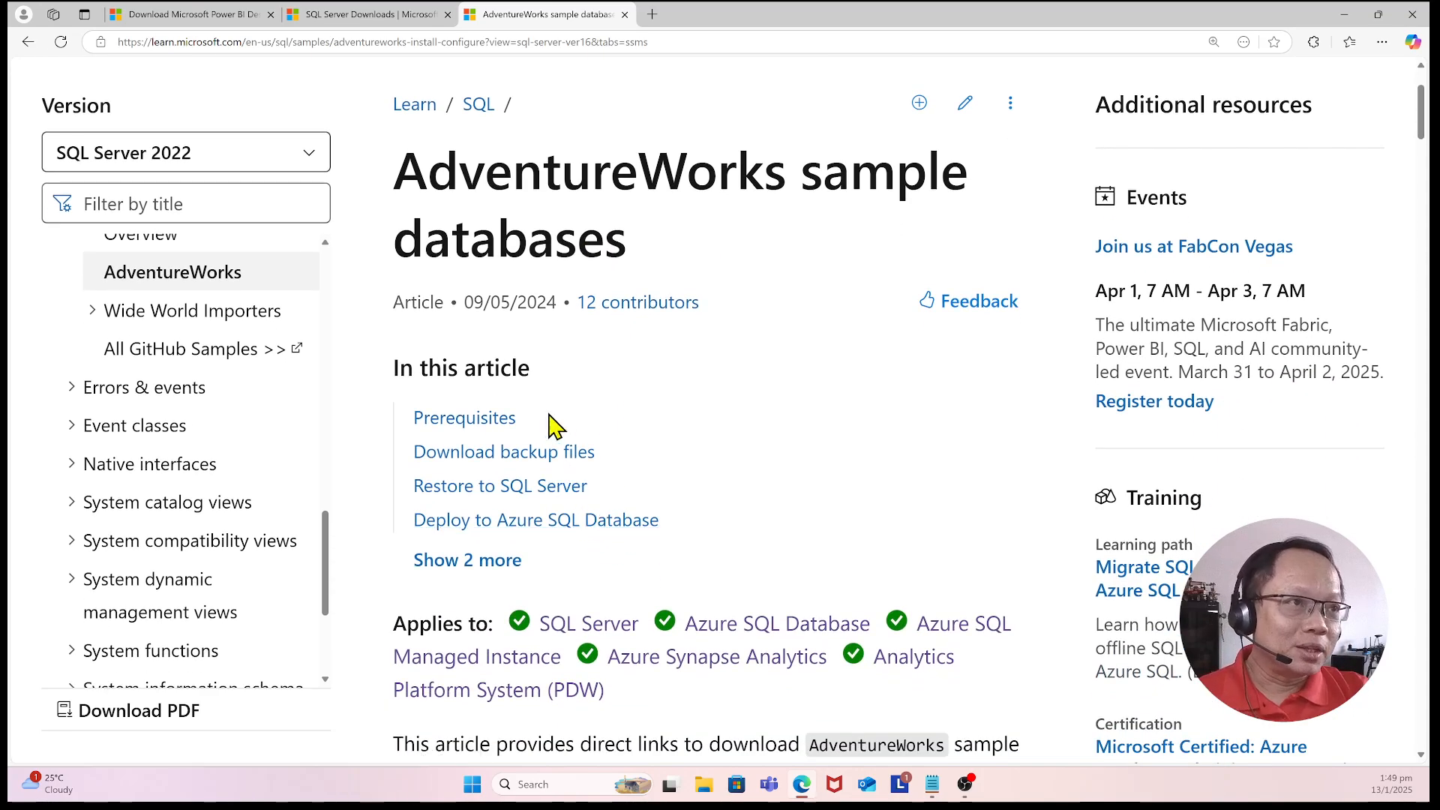
{"action": "scroll", "coordinate": [515, 390], "scroll_direction": "down", "scroll_amount": 1}
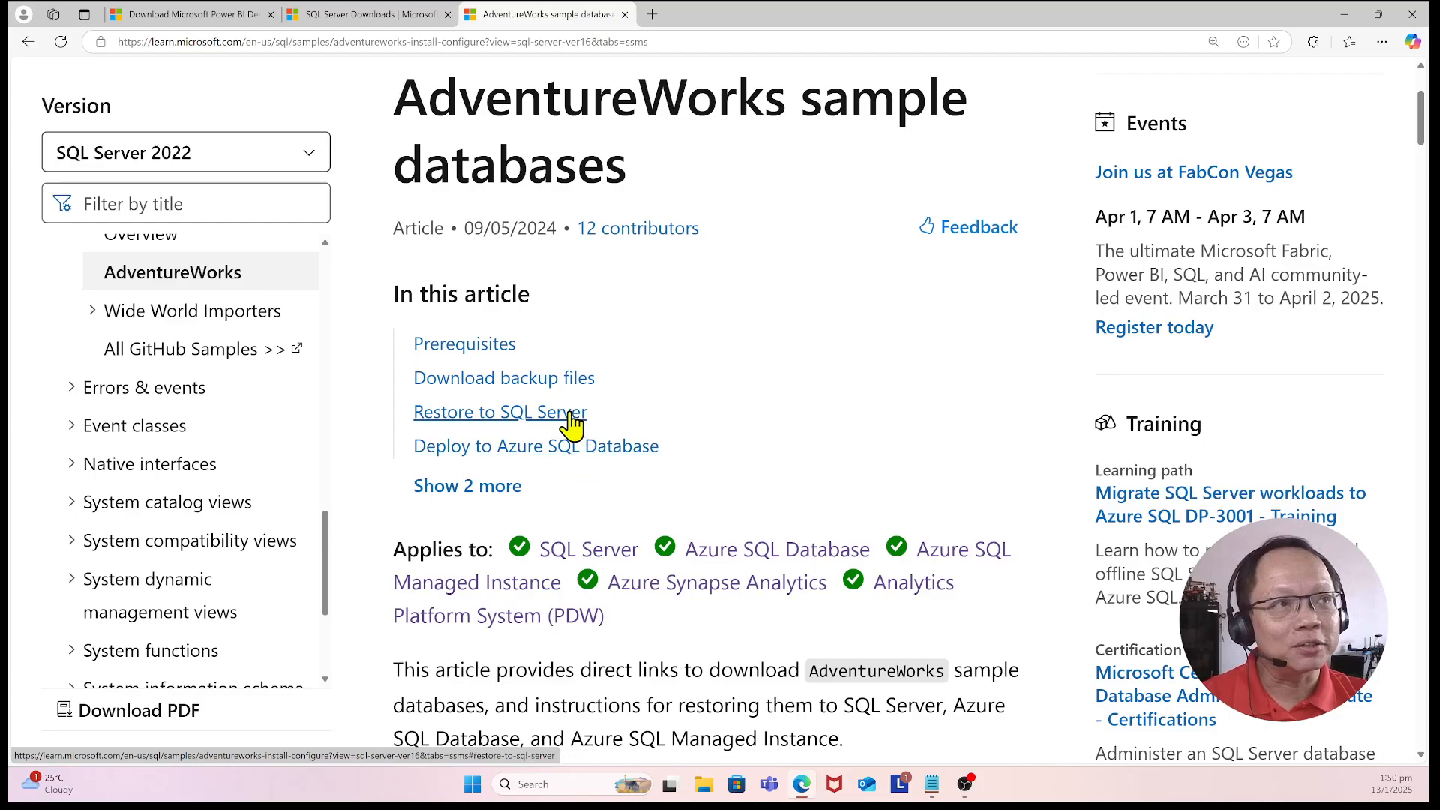
{"action": "scroll", "coordinate": [724, 446], "scroll_direction": "down", "scroll_amount": 3}
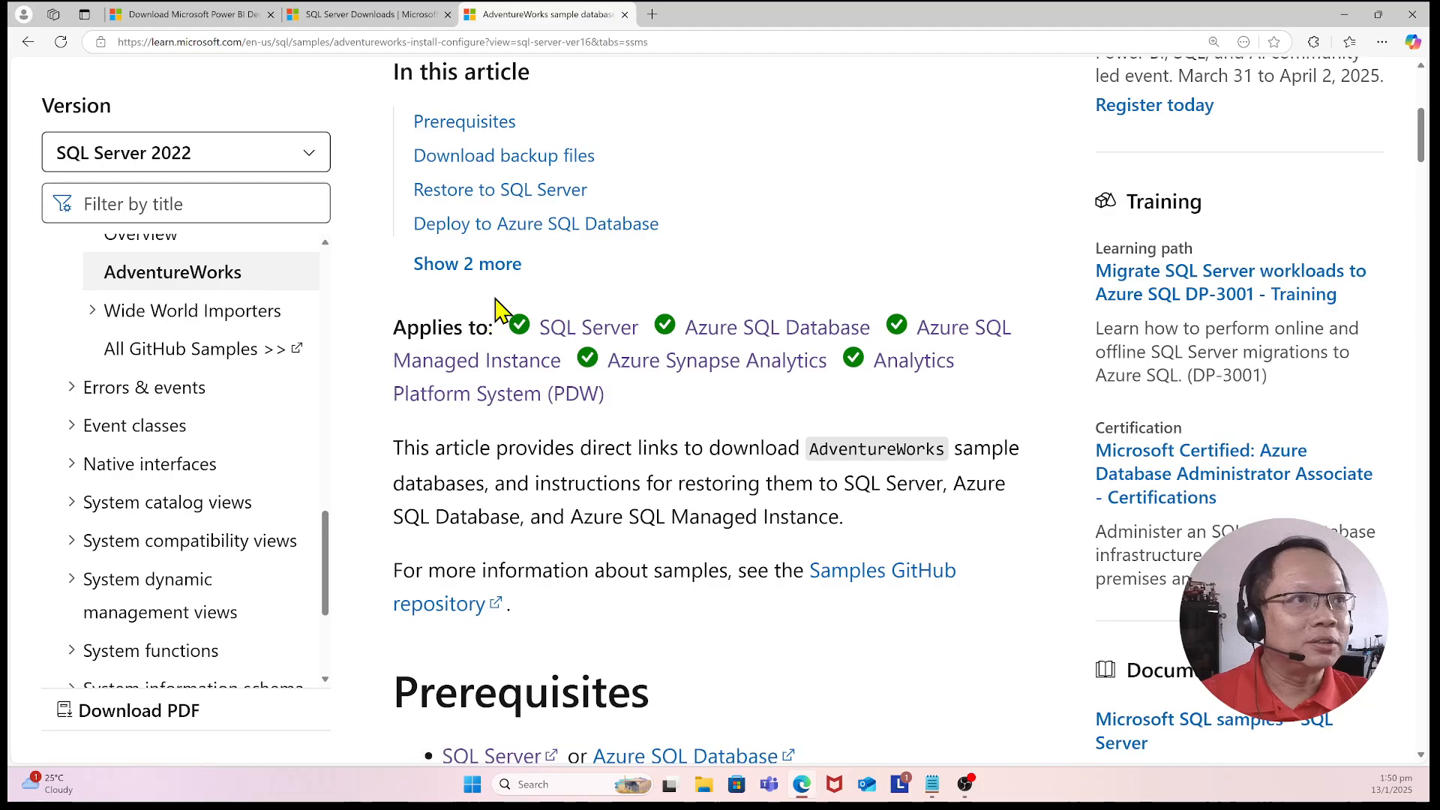
{"action": "scroll", "coordinate": [502, 353], "scroll_direction": "down", "scroll_amount": 2}
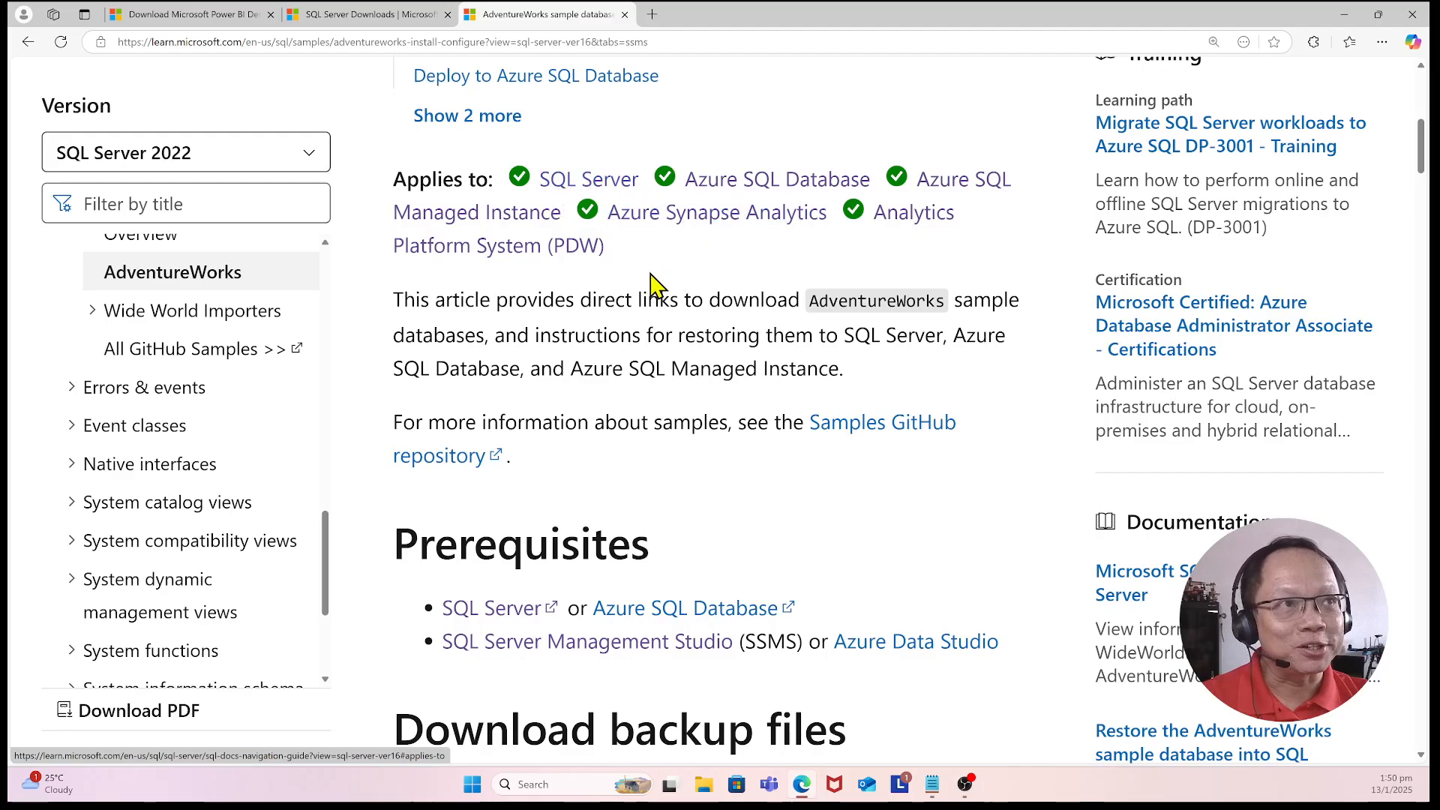
{"action": "scroll", "coordinate": [489, 393], "scroll_direction": "down", "scroll_amount": 1}
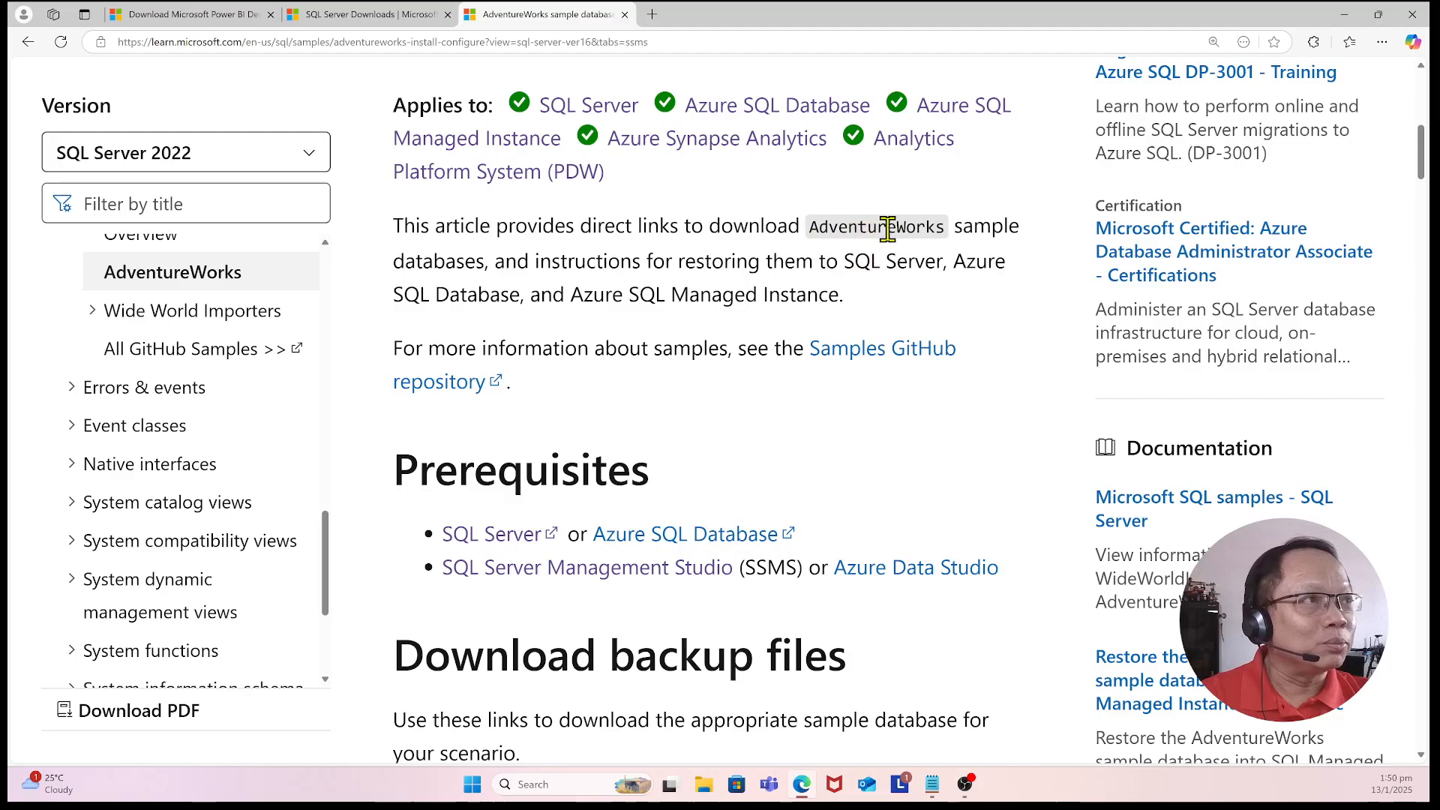
{"action": "scroll", "coordinate": [525, 360], "scroll_direction": "down", "scroll_amount": 3}
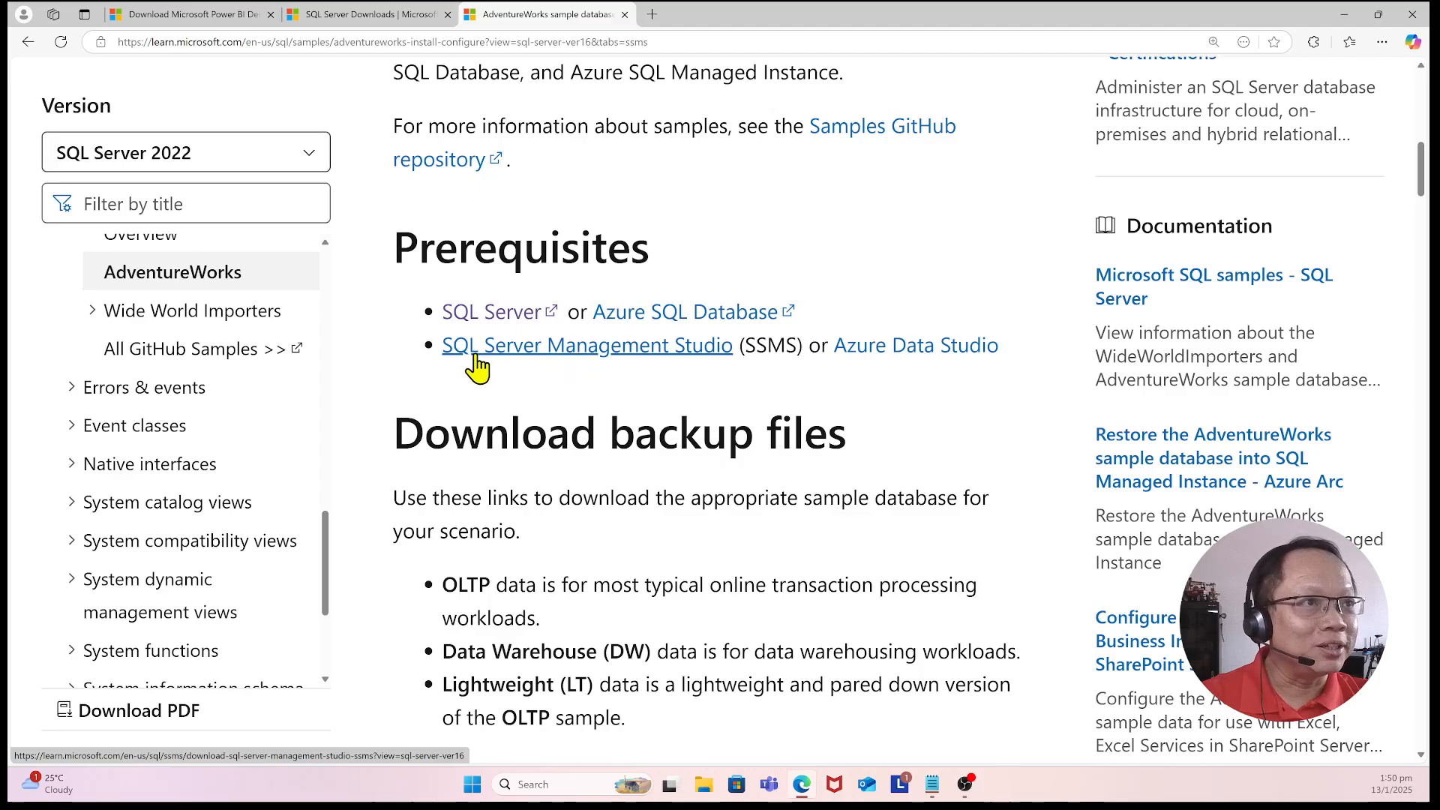
{"action": "right_click", "coordinate": [526, 346]}
{"action": "left_click", "coordinate": [393, 398]}
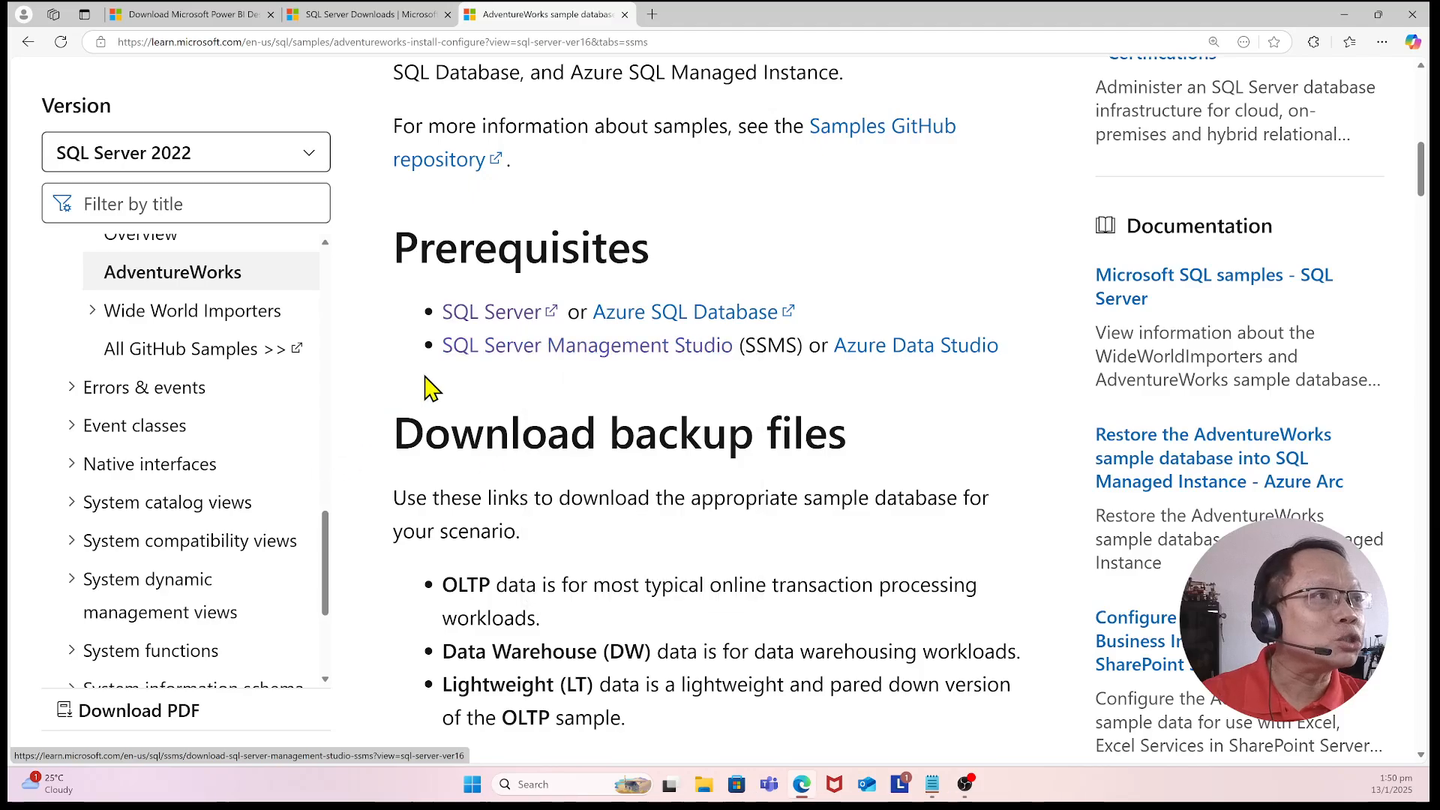
{"action": "right_click", "coordinate": [593, 351]}
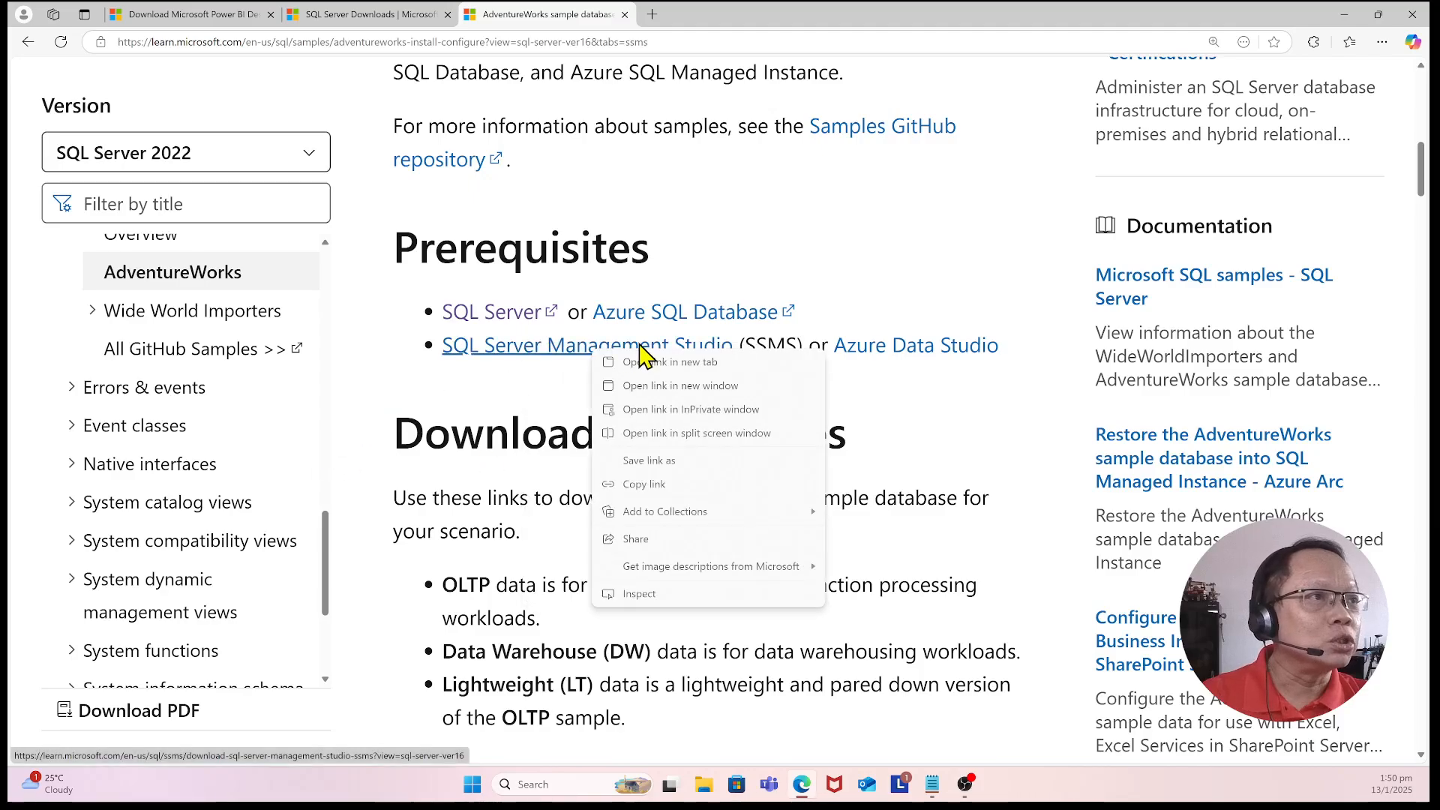
{"action": "left_click", "coordinate": [689, 363]}
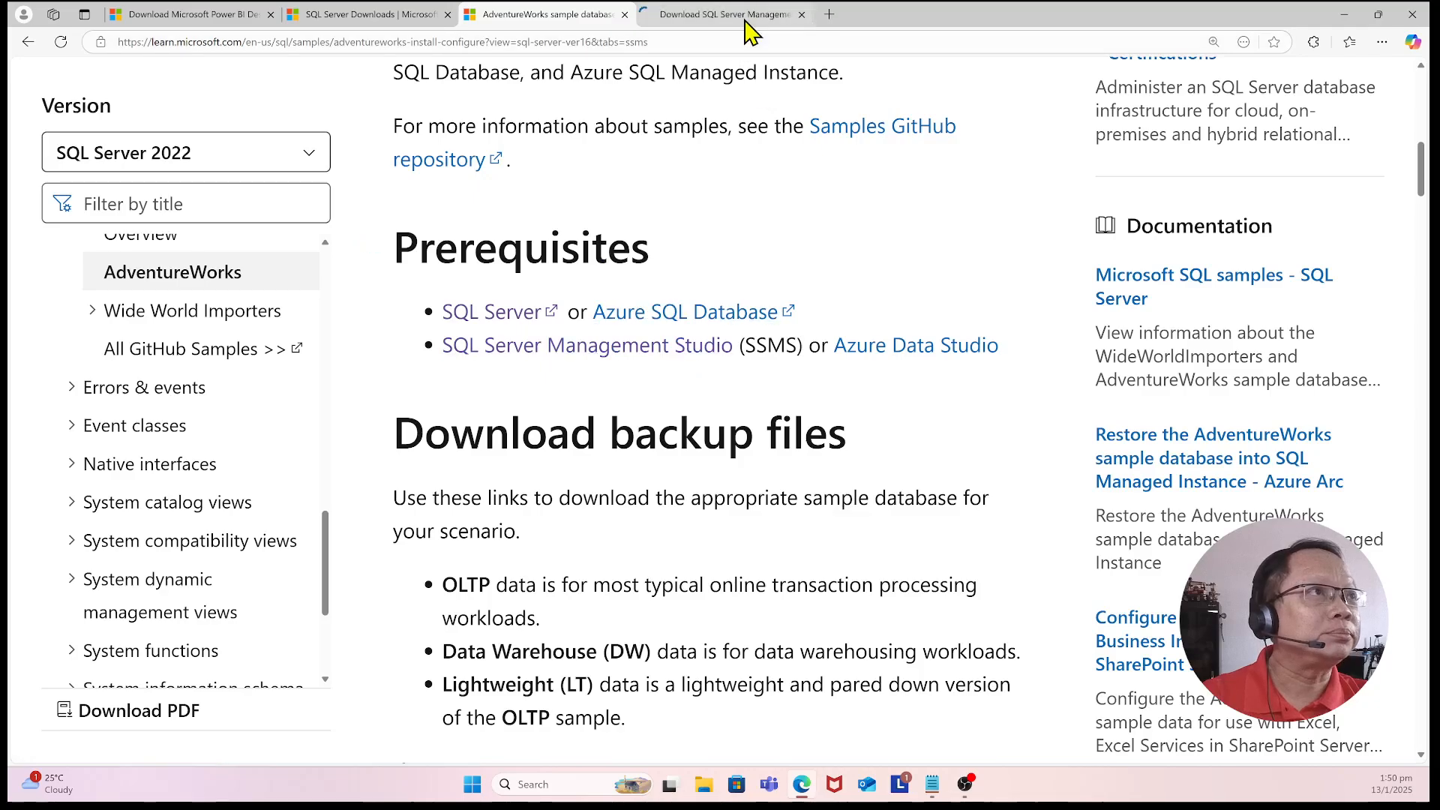
{"action": "left_click", "coordinate": [720, 15]}
Step: Jump to the Download SSMS section and download SQL Server Management Studio (SSMS) 20.2
{"action": "scroll", "coordinate": [656, 367], "scroll_direction": "down", "scroll_amount": 4}
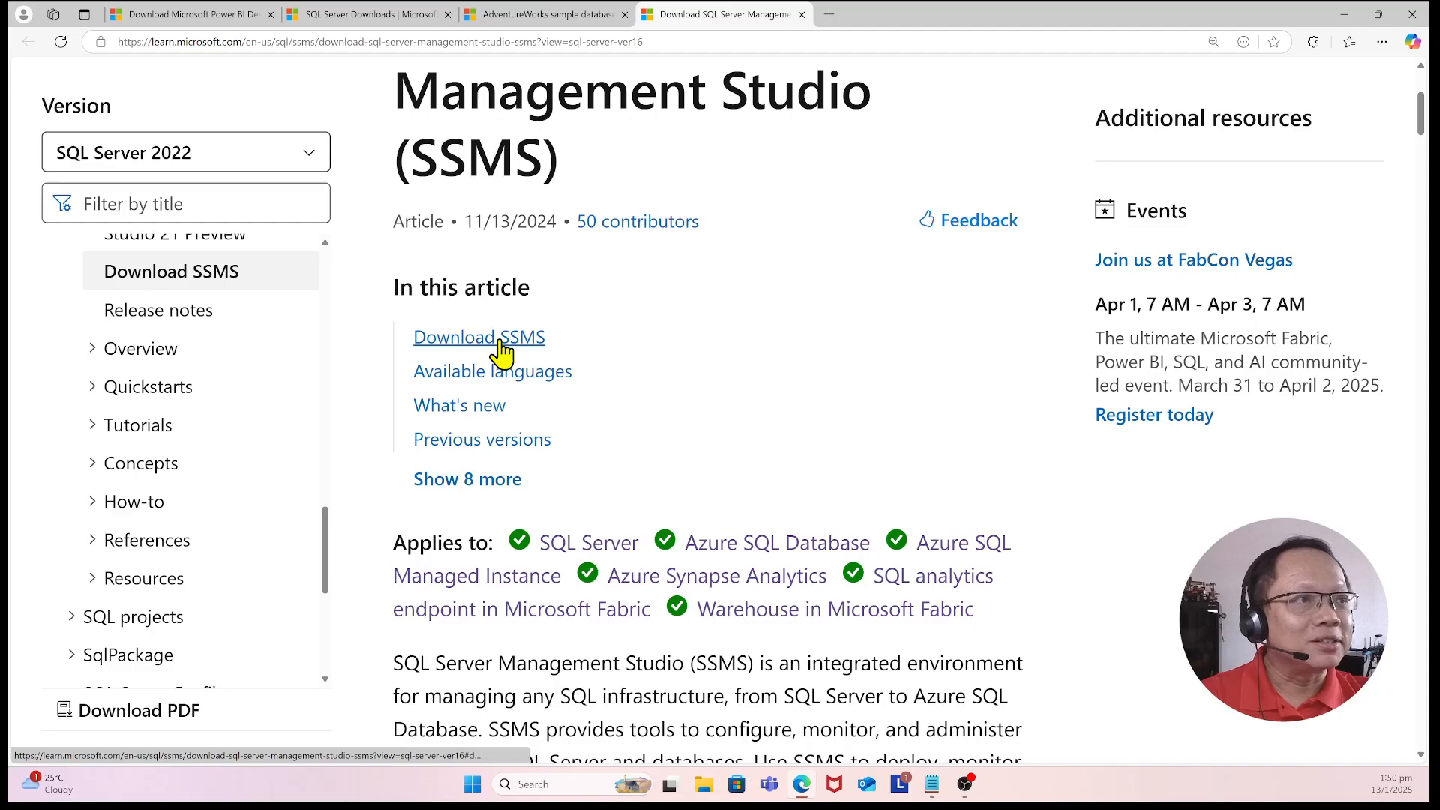
{"action": "left_click", "coordinate": [502, 349]}
{"action": "scroll", "coordinate": [518, 351], "scroll_direction": "down", "scroll_amount": 3}
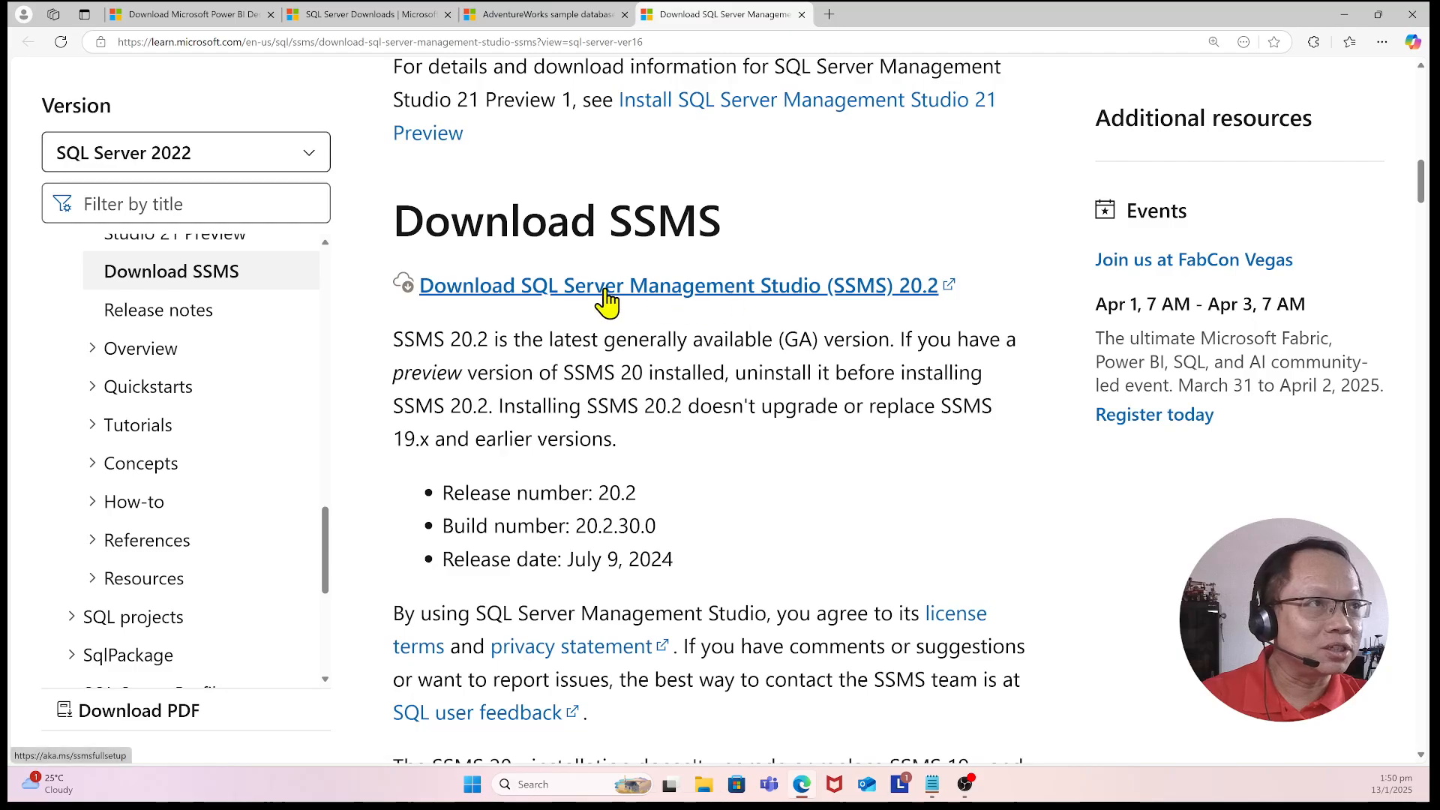
{"action": "left_click", "coordinate": [606, 293]}
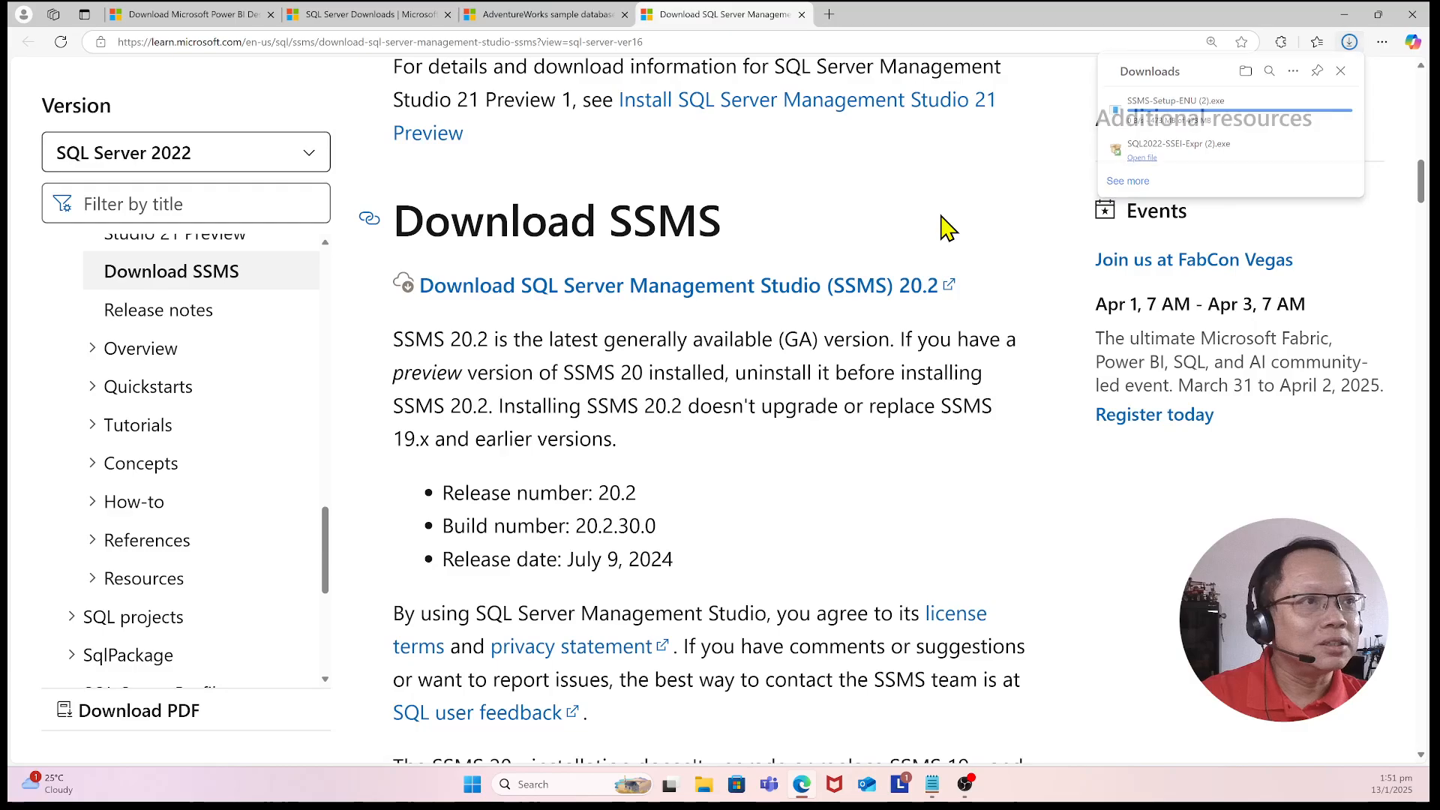
Step: Scroll through the SSMS page reading the installation notes, available languages and previous versions
{"action": "scroll", "coordinate": [723, 453], "scroll_direction": "down", "scroll_amount": 4}
{"action": "scroll", "coordinate": [600, 484], "scroll_direction": "down", "scroll_amount": 8}
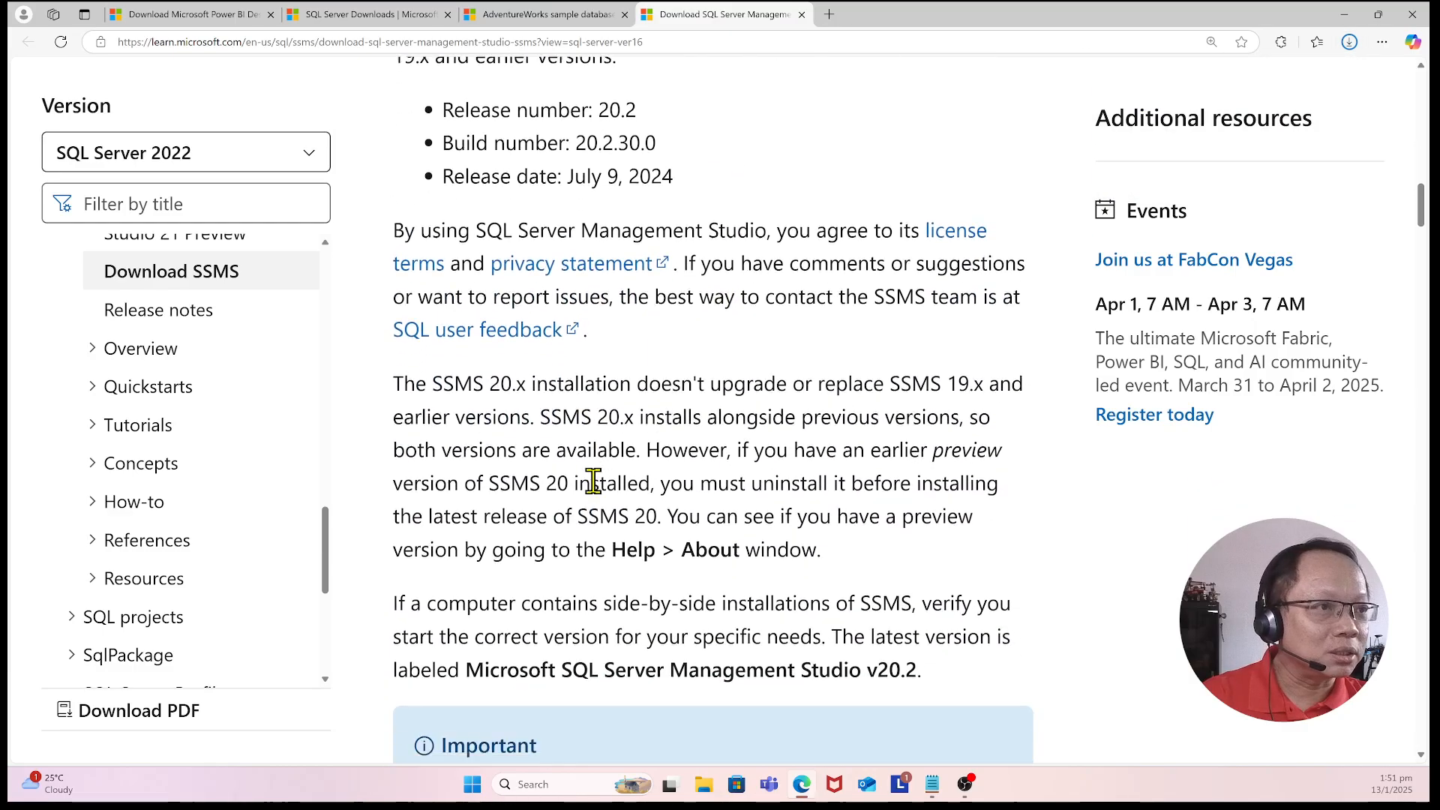
{"action": "scroll", "coordinate": [600, 484], "scroll_direction": "down", "scroll_amount": 5}
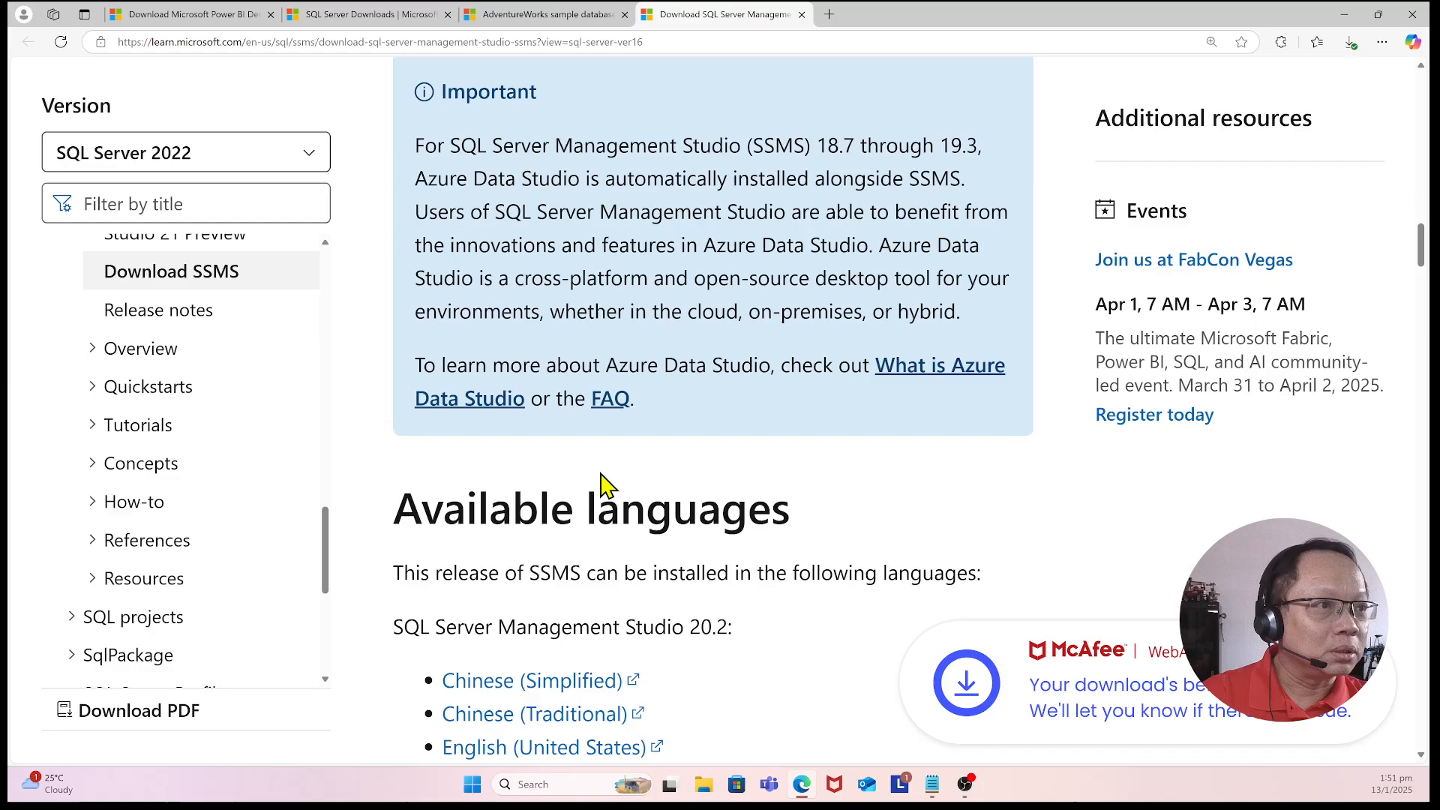
{"action": "scroll", "coordinate": [604, 484], "scroll_direction": "down", "scroll_amount": 11}
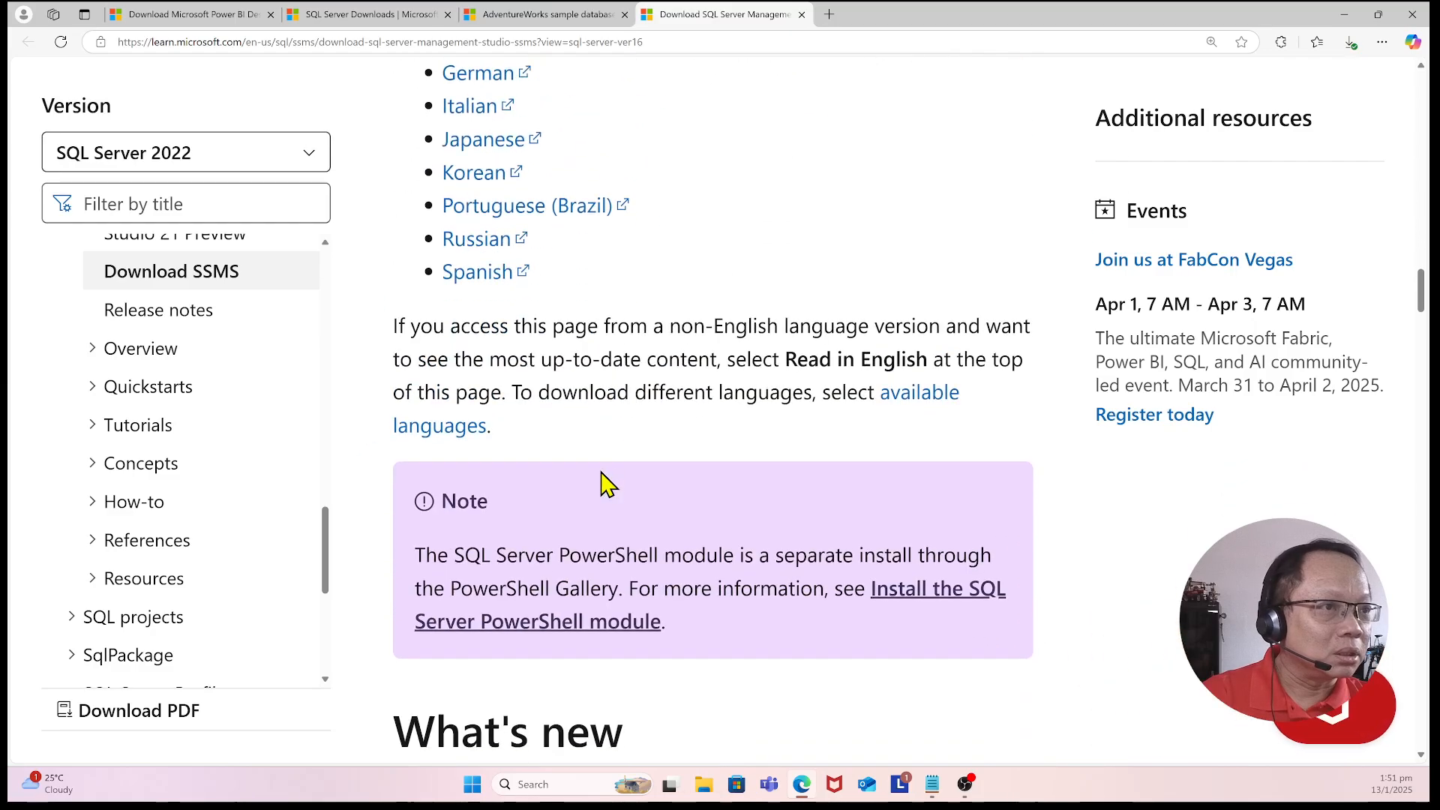
{"action": "scroll", "coordinate": [604, 483], "scroll_direction": "down", "scroll_amount": 6}
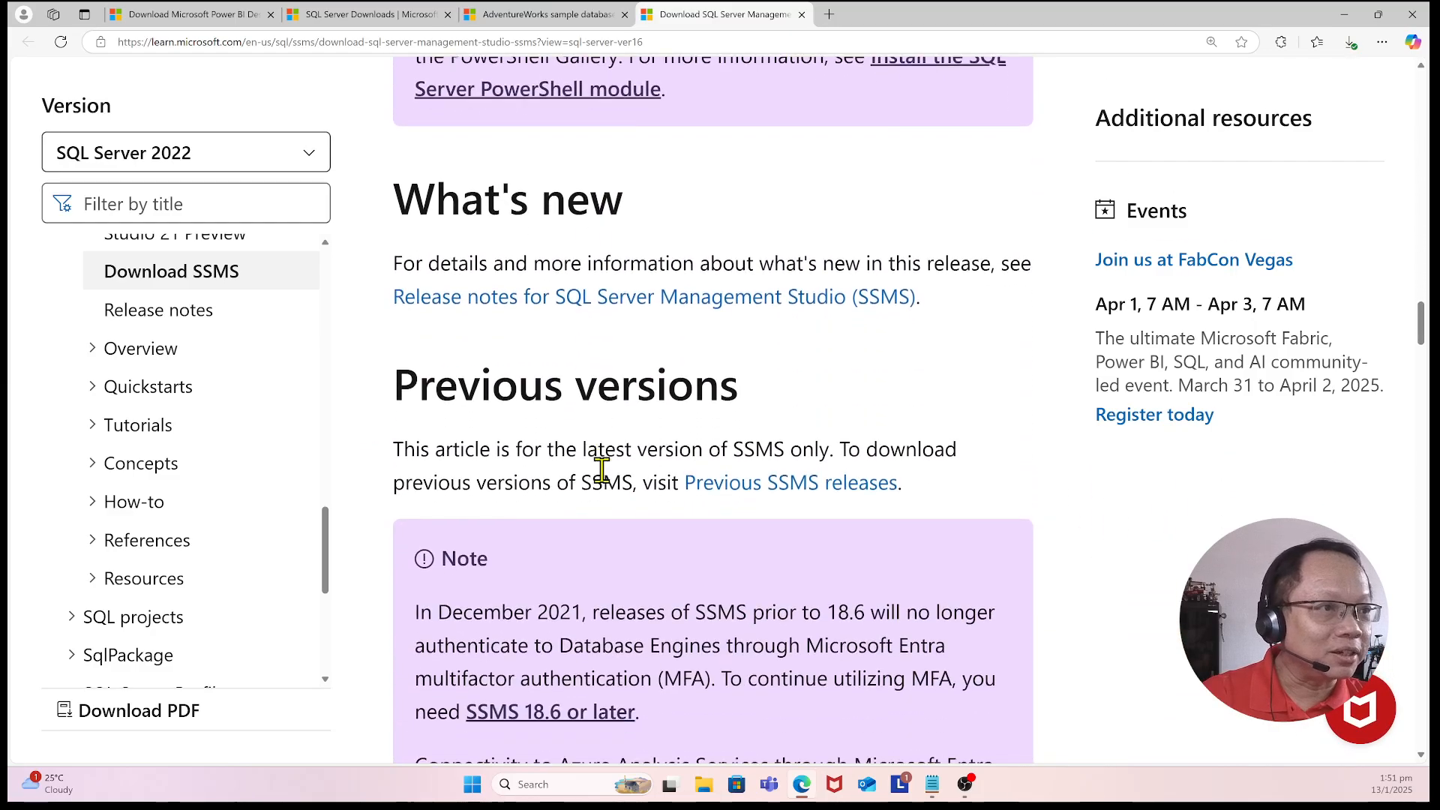
Step: Scroll back up the SSMS download page through the Download SSMS section to the article title
{"action": "scroll", "coordinate": [602, 470], "scroll_direction": "down", "scroll_amount": 4}
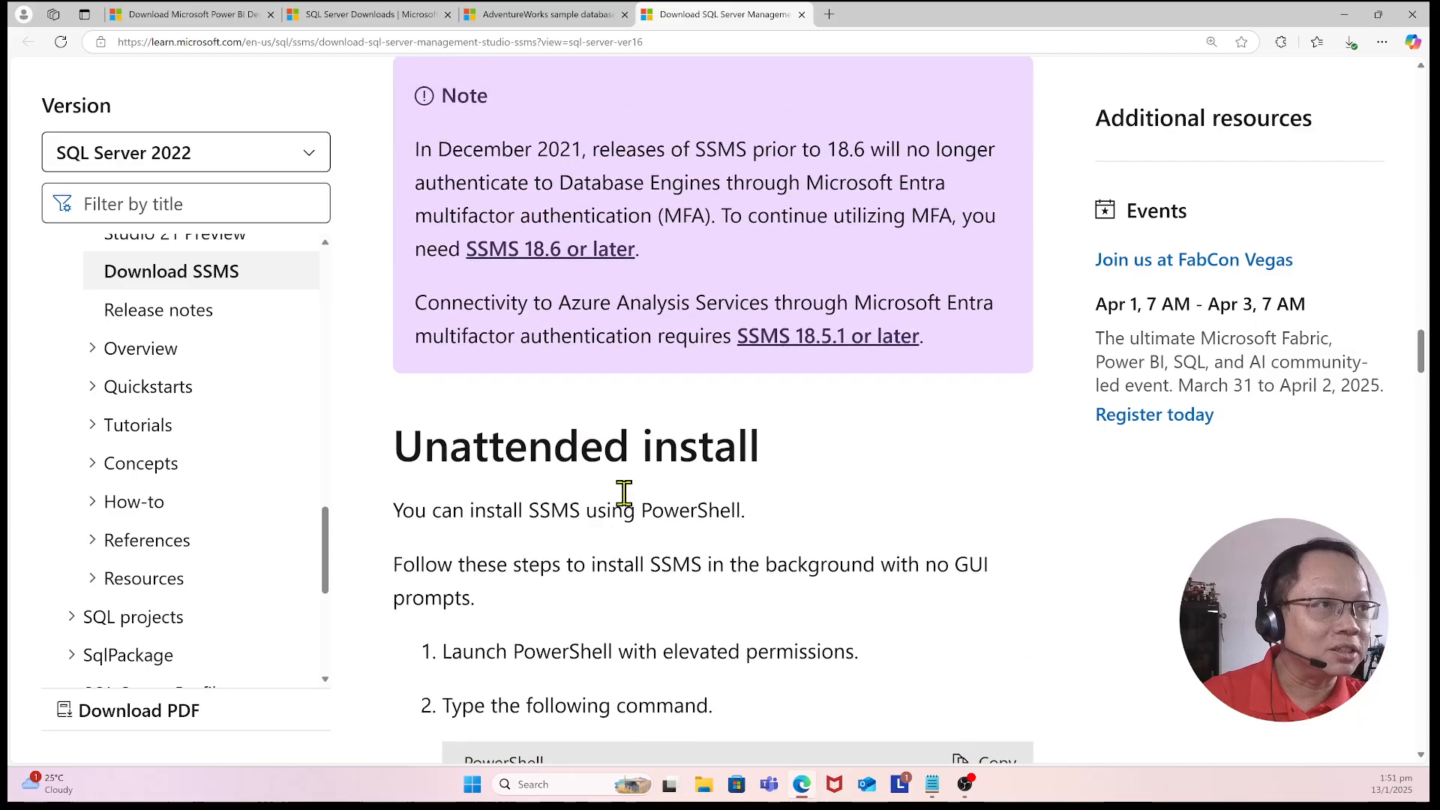
{"action": "scroll", "coordinate": [611, 488], "scroll_direction": "up", "scroll_amount": 20}
{"action": "scroll", "coordinate": [605, 484], "scroll_direction": "up", "scroll_amount": 14}
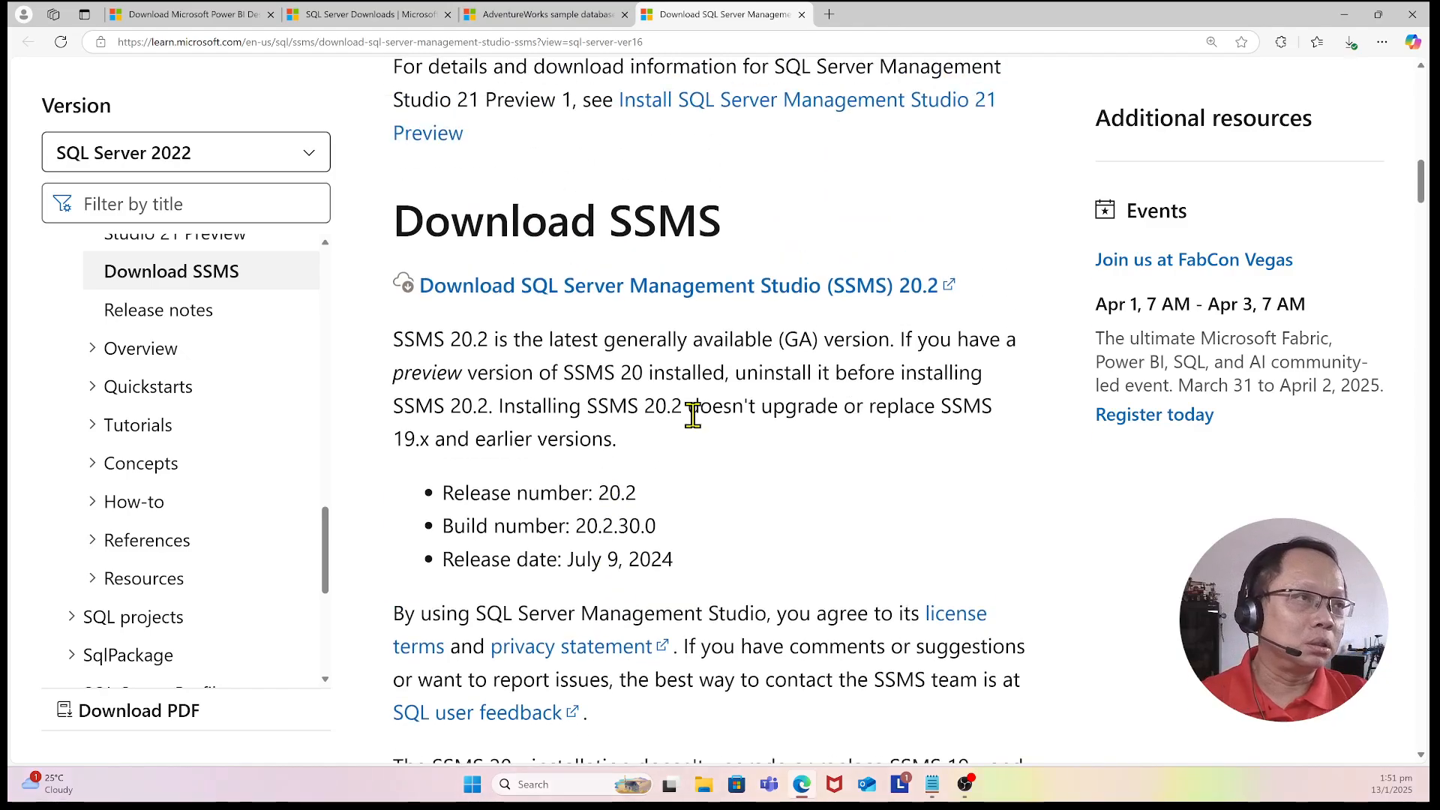
{"action": "scroll", "coordinate": [633, 416], "scroll_direction": "up", "scroll_amount": 3}
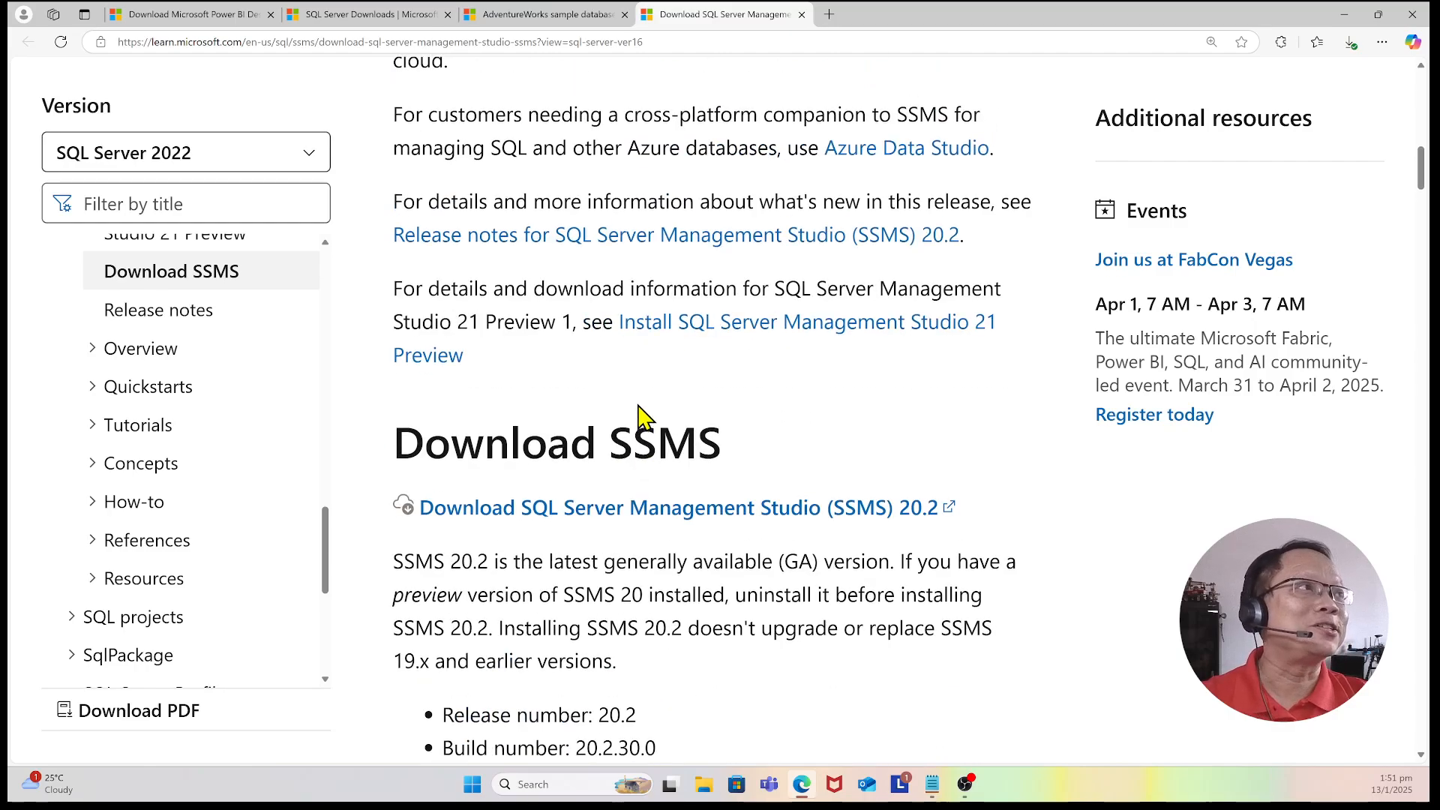
{"action": "scroll", "coordinate": [637, 416], "scroll_direction": "up", "scroll_amount": 2}
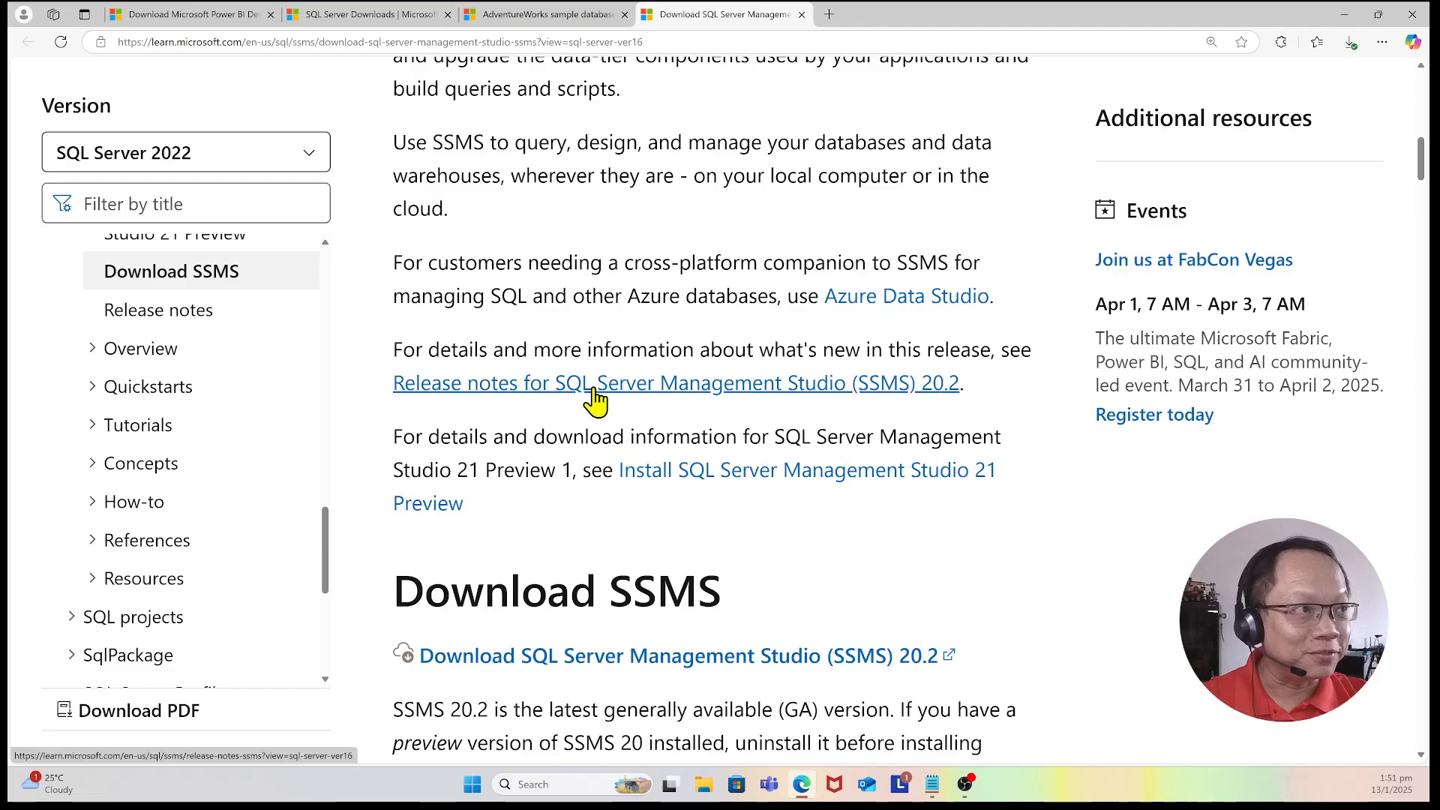
{"action": "scroll", "coordinate": [595, 390], "scroll_direction": "up", "scroll_amount": 8}
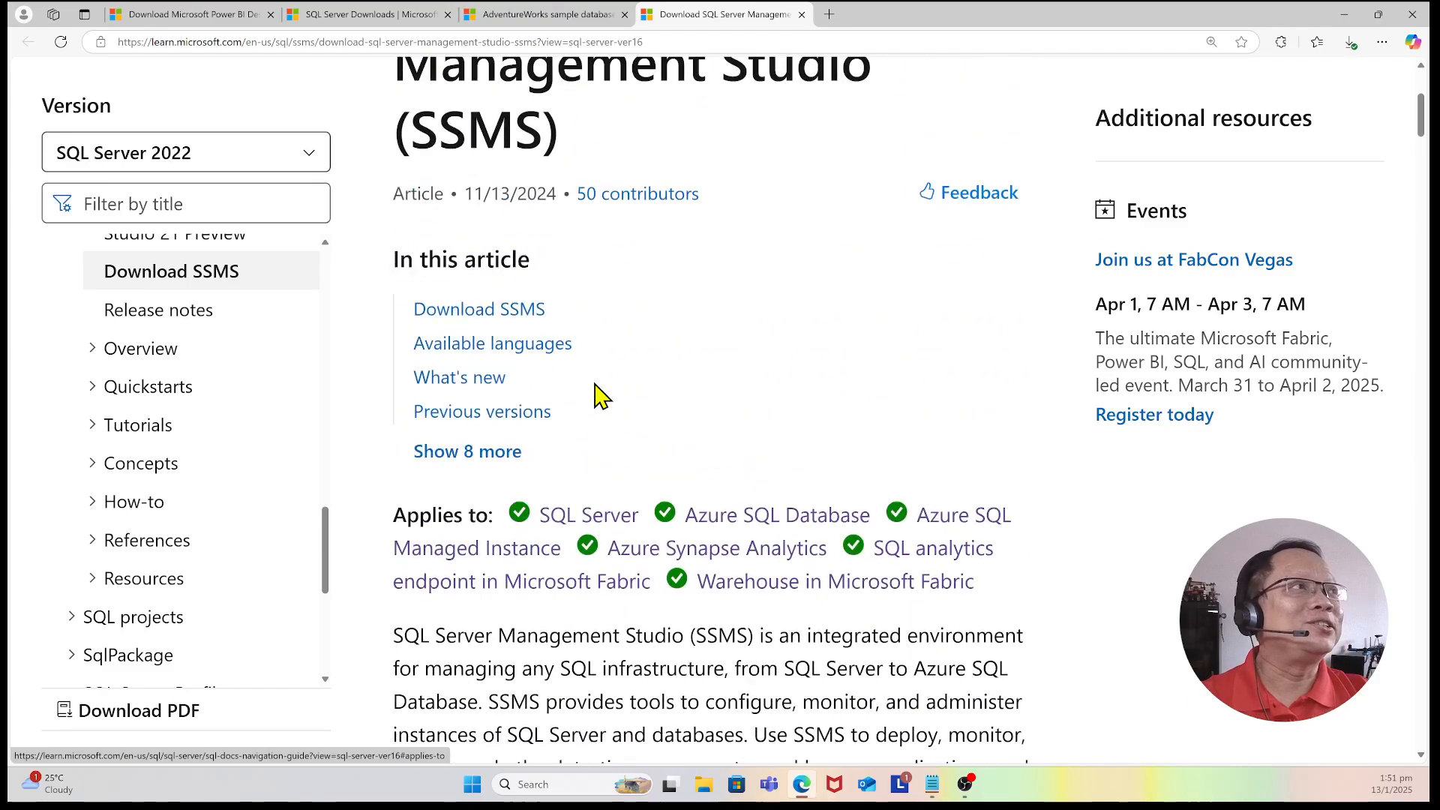
{"action": "scroll", "coordinate": [480, 285], "scroll_direction": "up", "scroll_amount": 3}
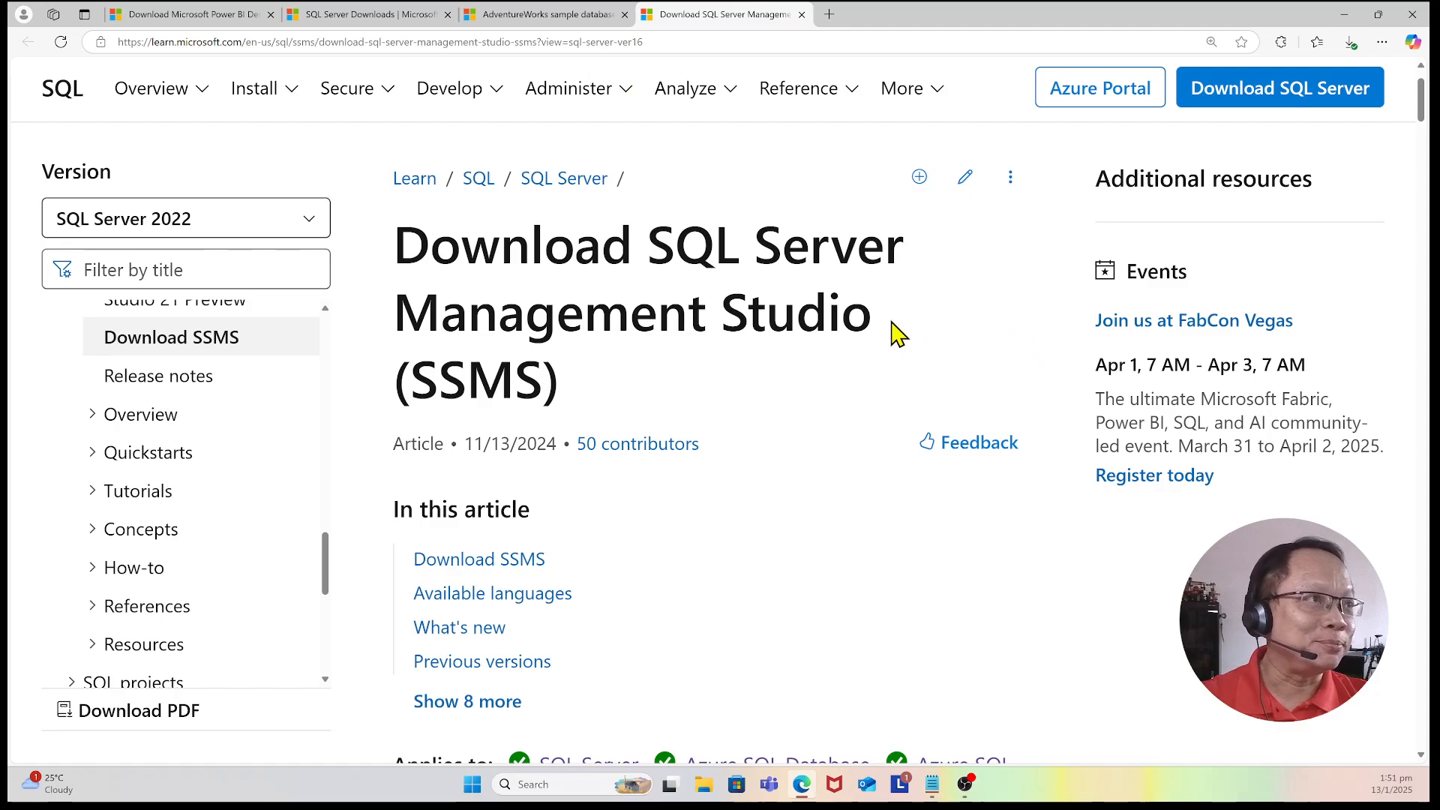
{"action": "scroll", "coordinate": [885, 331], "scroll_direction": "up", "scroll_amount": 1}
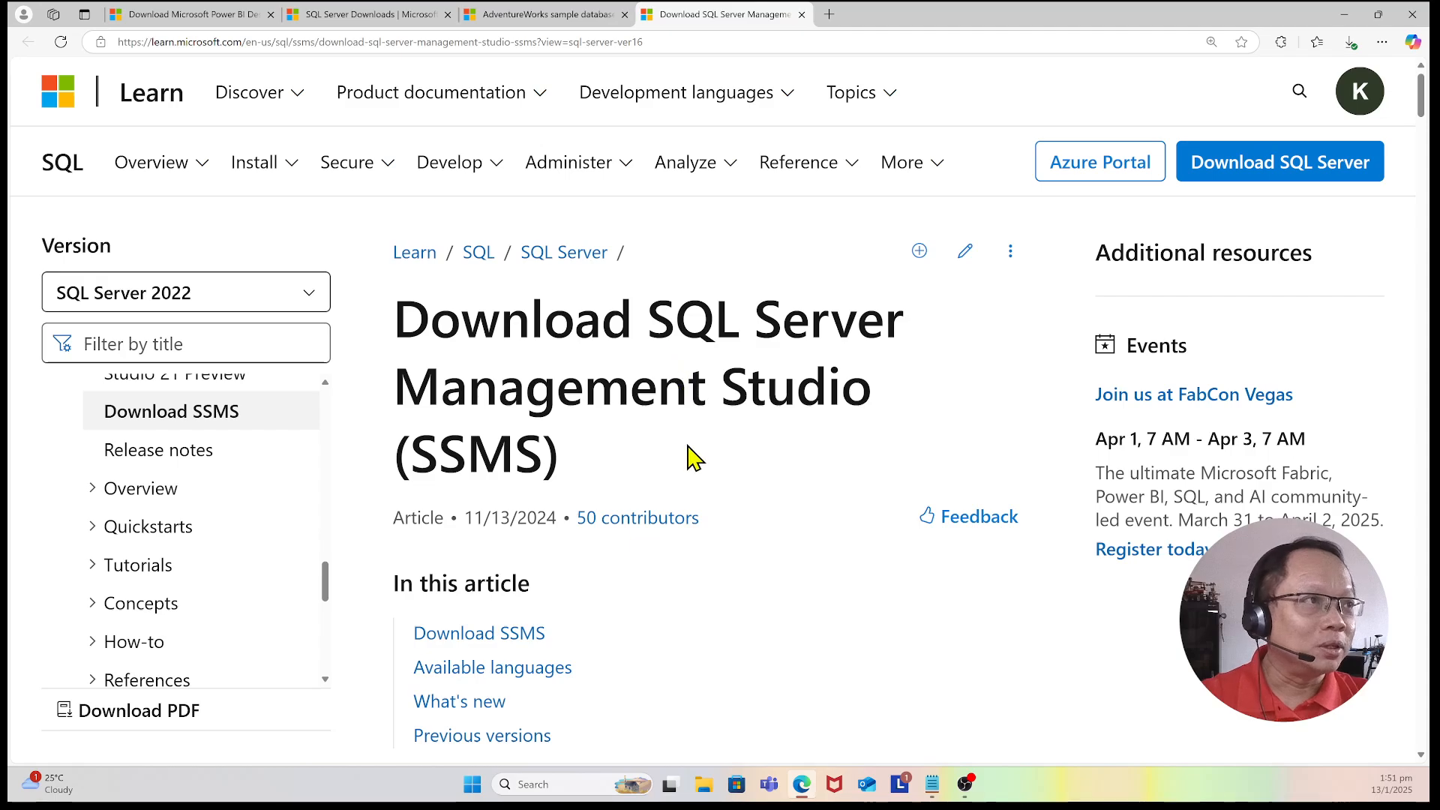
{"action": "scroll", "coordinate": [694, 456], "scroll_direction": "down", "scroll_amount": 1}
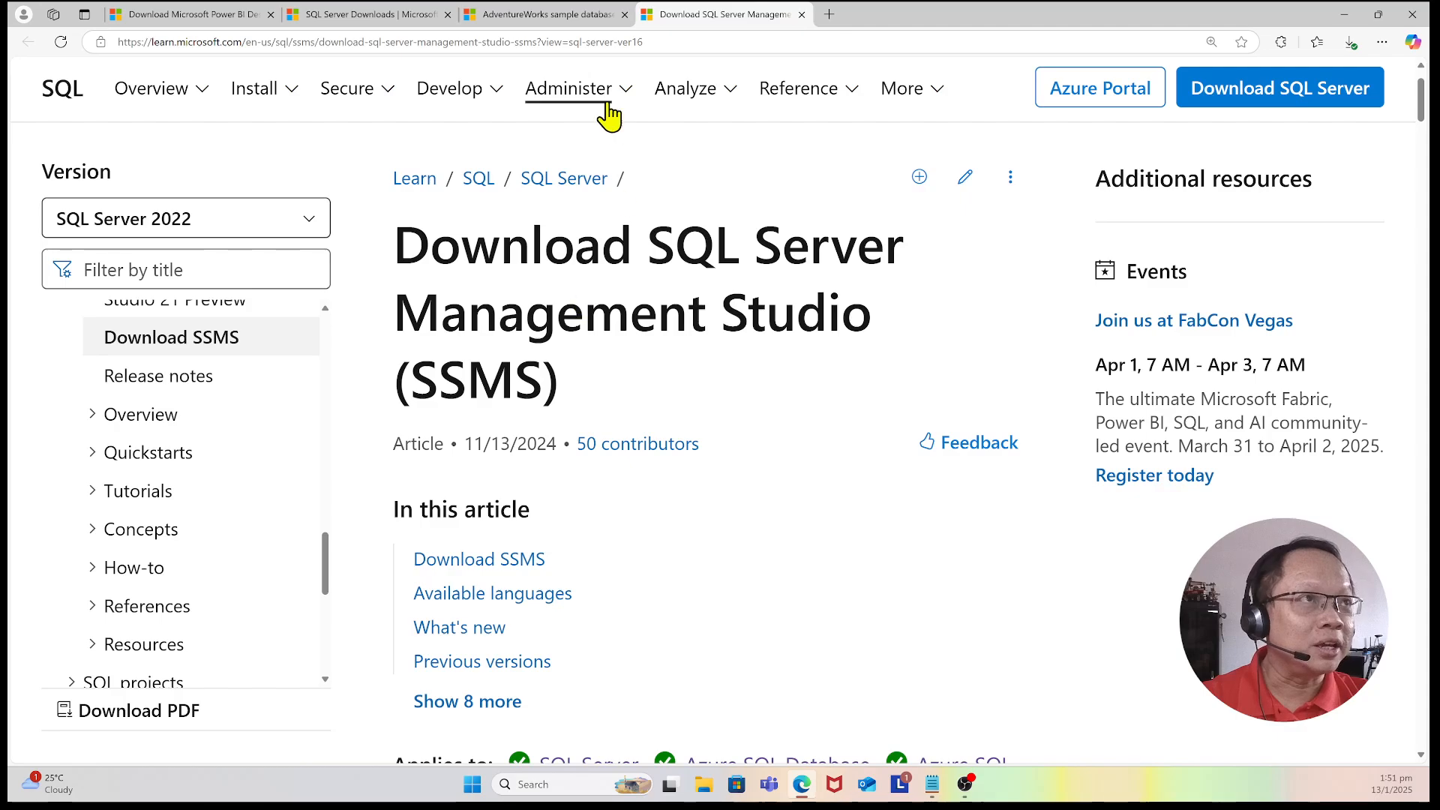
Step: Return to the AdventureWorks sample databases tab and download the AdventureWorks2022.bak OLTP backup file
{"action": "left_click", "coordinate": [540, 18]}
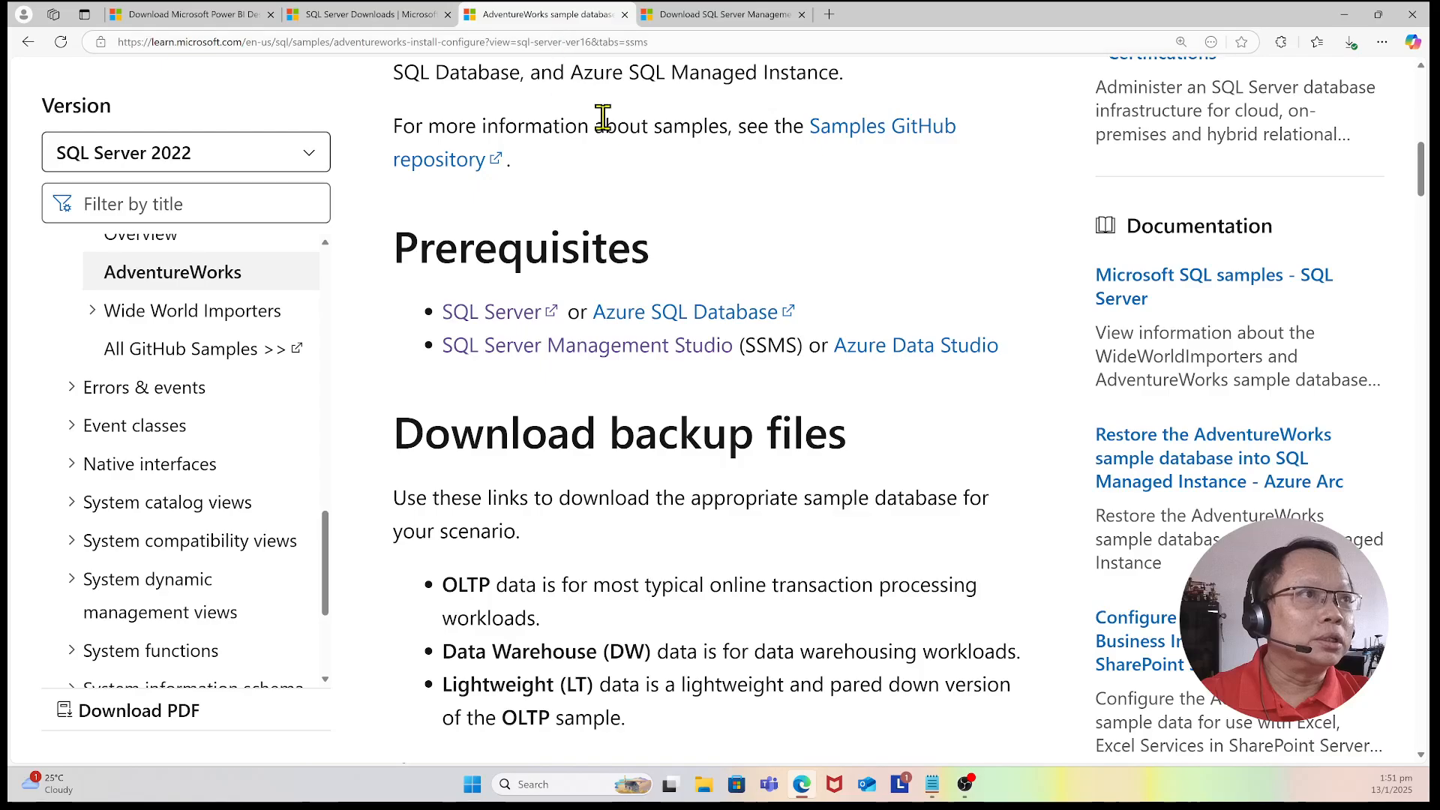
{"action": "scroll", "coordinate": [682, 168], "scroll_direction": "up", "scroll_amount": 10}
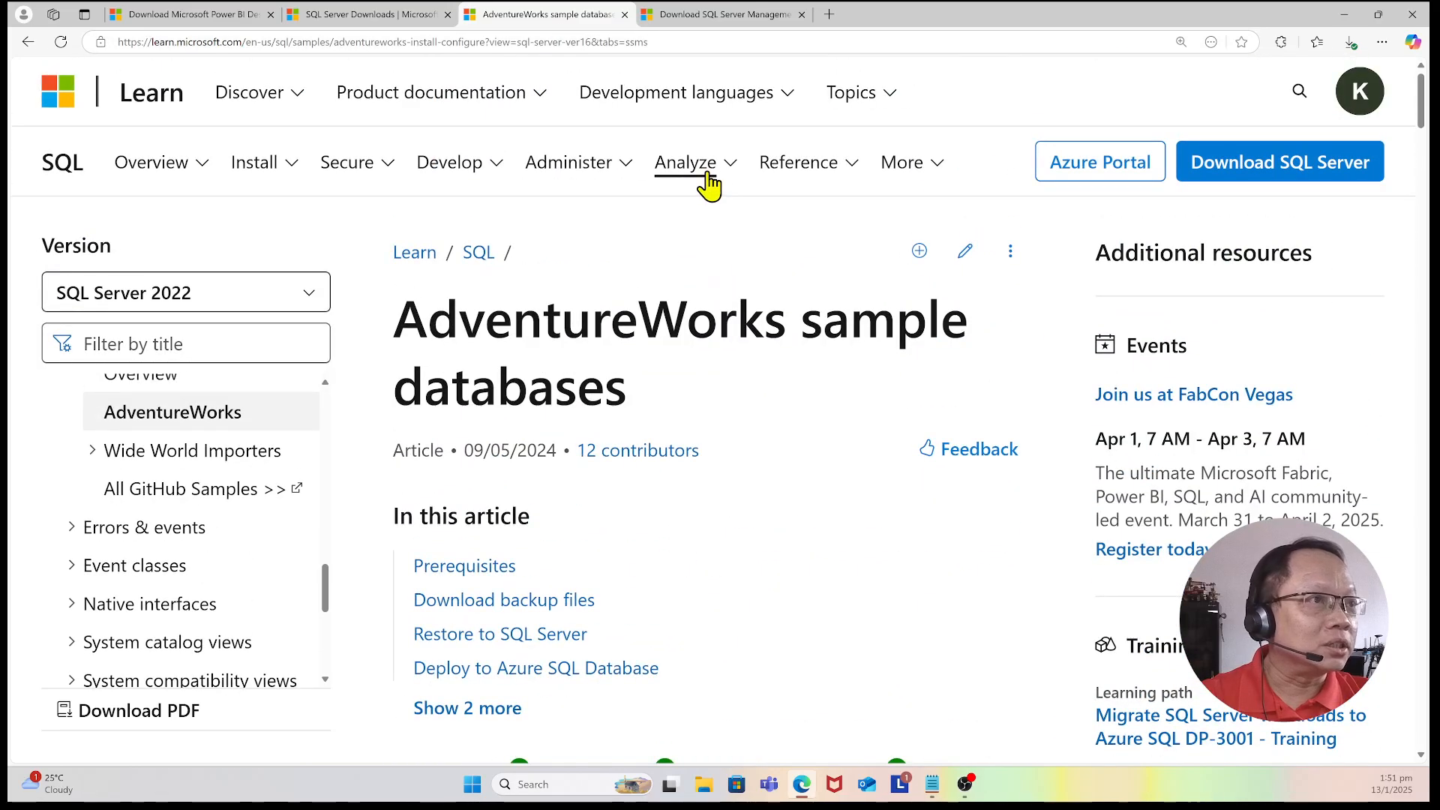
{"action": "scroll", "coordinate": [605, 359], "scroll_direction": "down", "scroll_amount": 10}
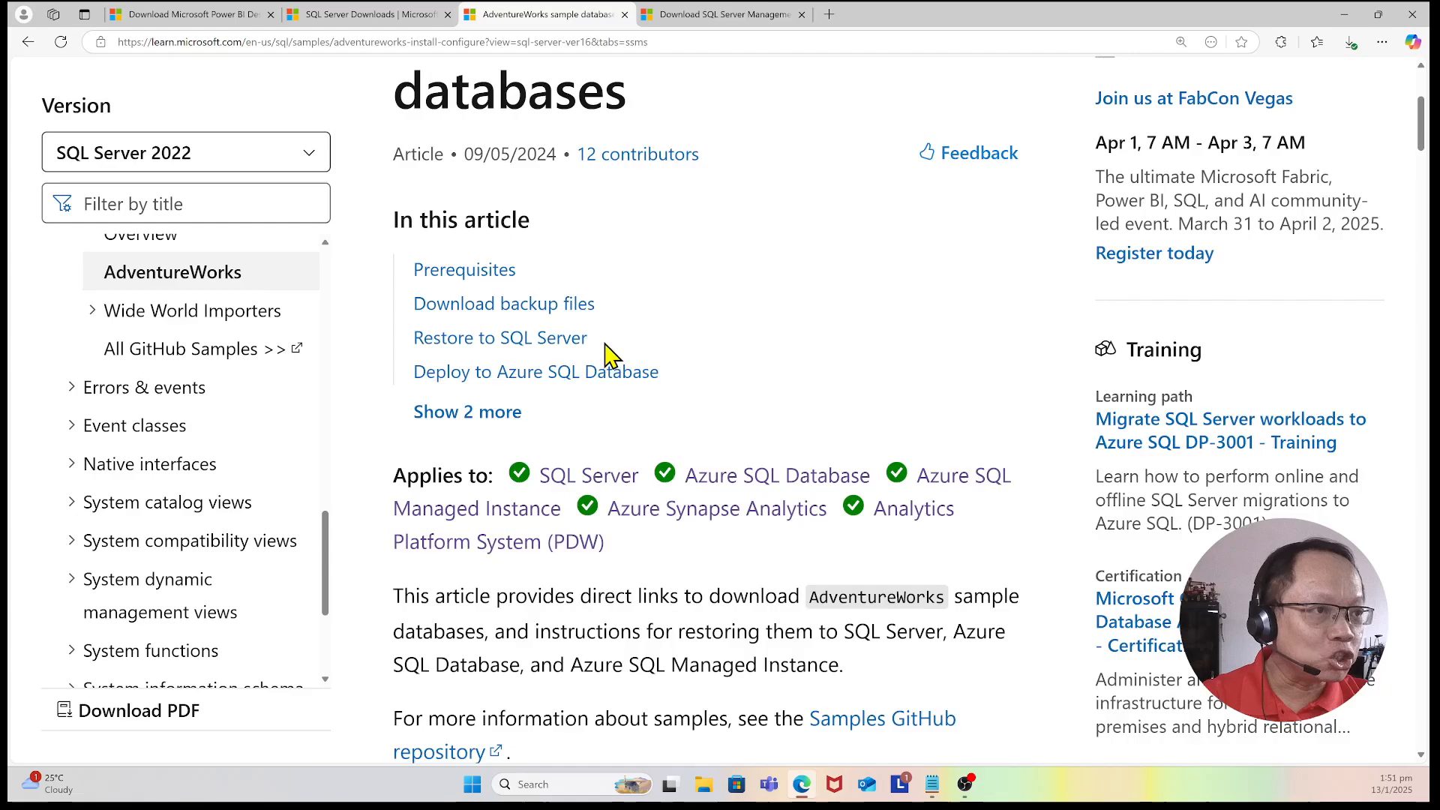
{"action": "scroll", "coordinate": [605, 342], "scroll_direction": "down", "scroll_amount": 5}
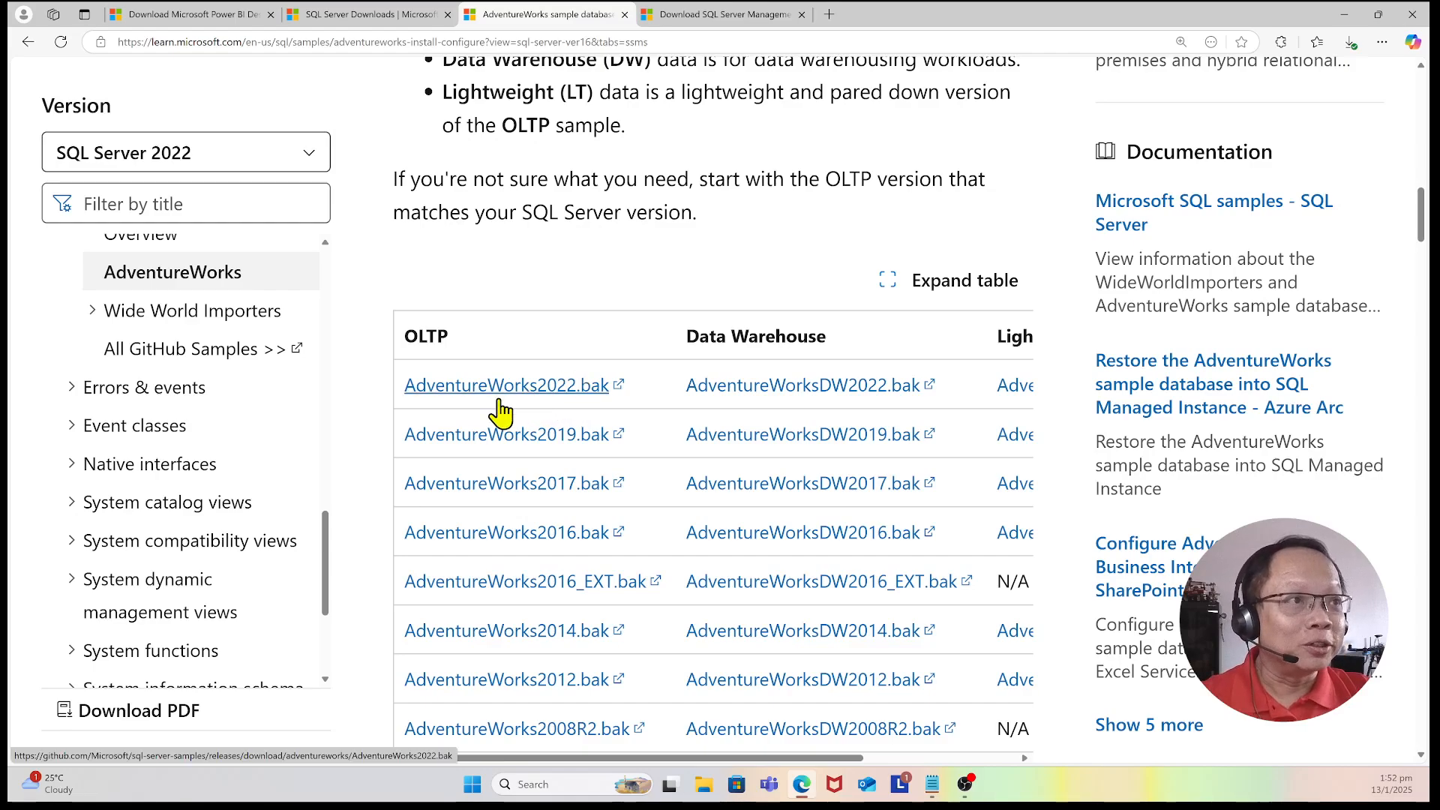
{"action": "right_click", "coordinate": [582, 391]}
{"action": "left_click", "coordinate": [530, 398]}
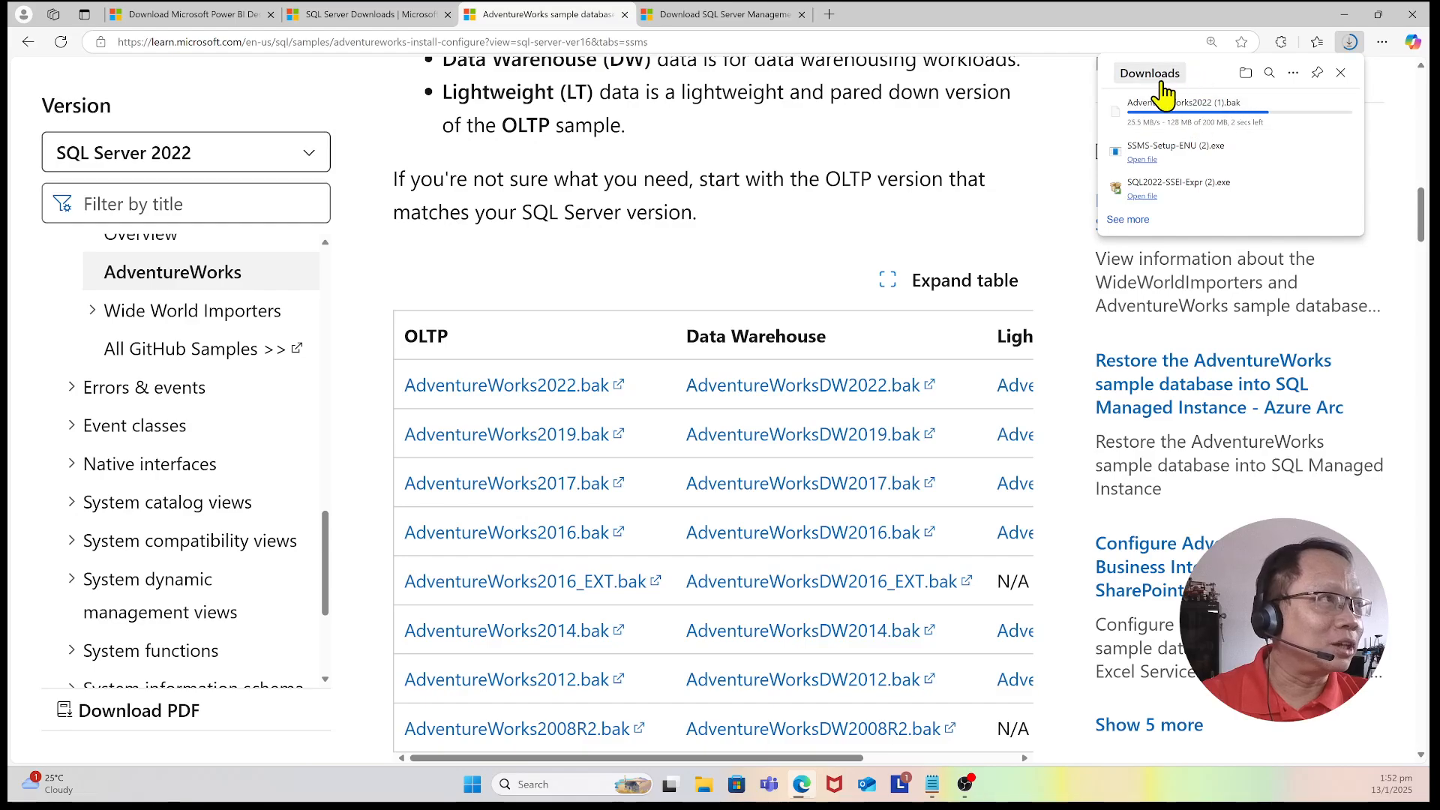
Step: Read the Restore to SQL Server instructions for SSMS on the AdventureWorks page, then minimize the browser
{"action": "scroll", "coordinate": [547, 411], "scroll_direction": "down", "scroll_amount": 6}
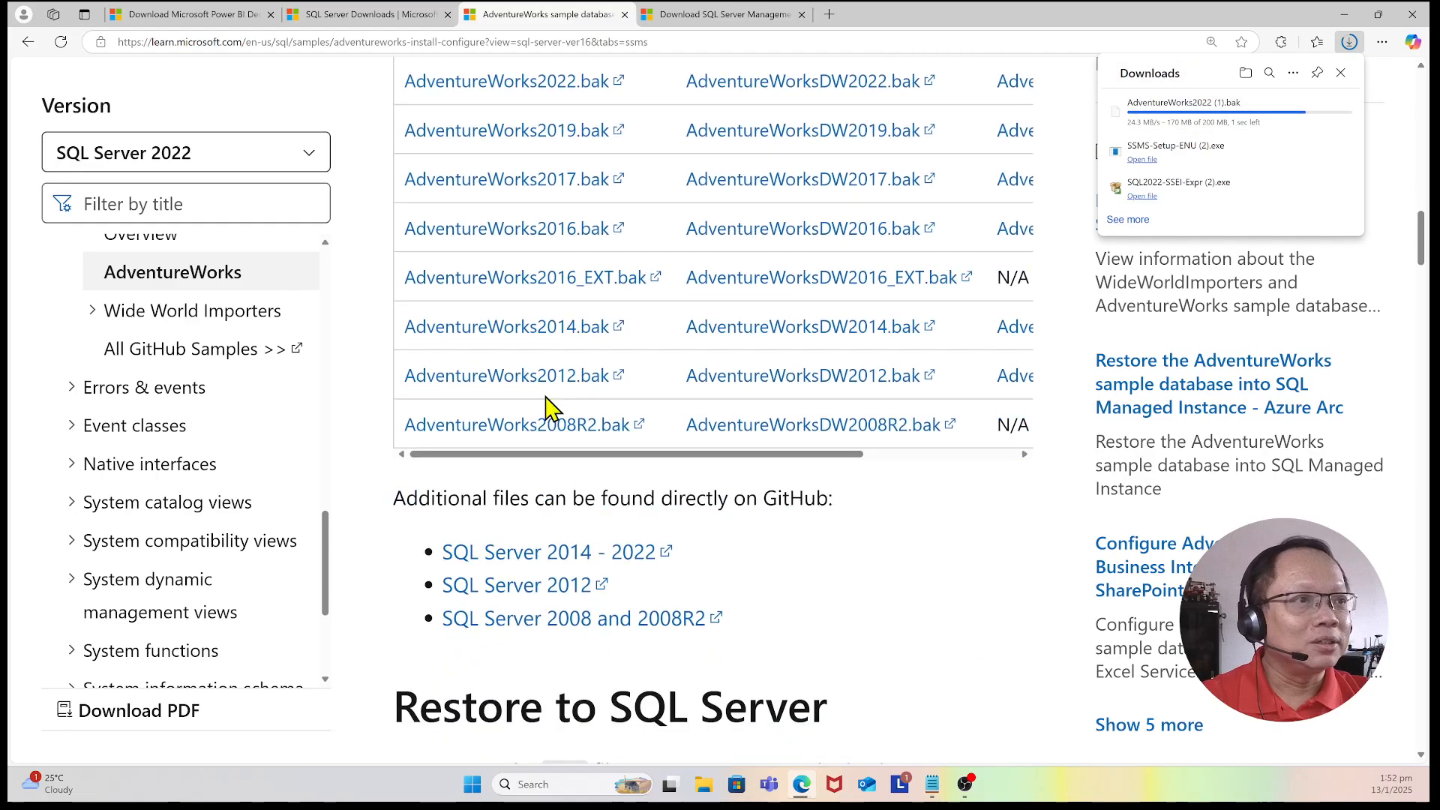
{"action": "scroll", "coordinate": [525, 360], "scroll_direction": "down", "scroll_amount": 5}
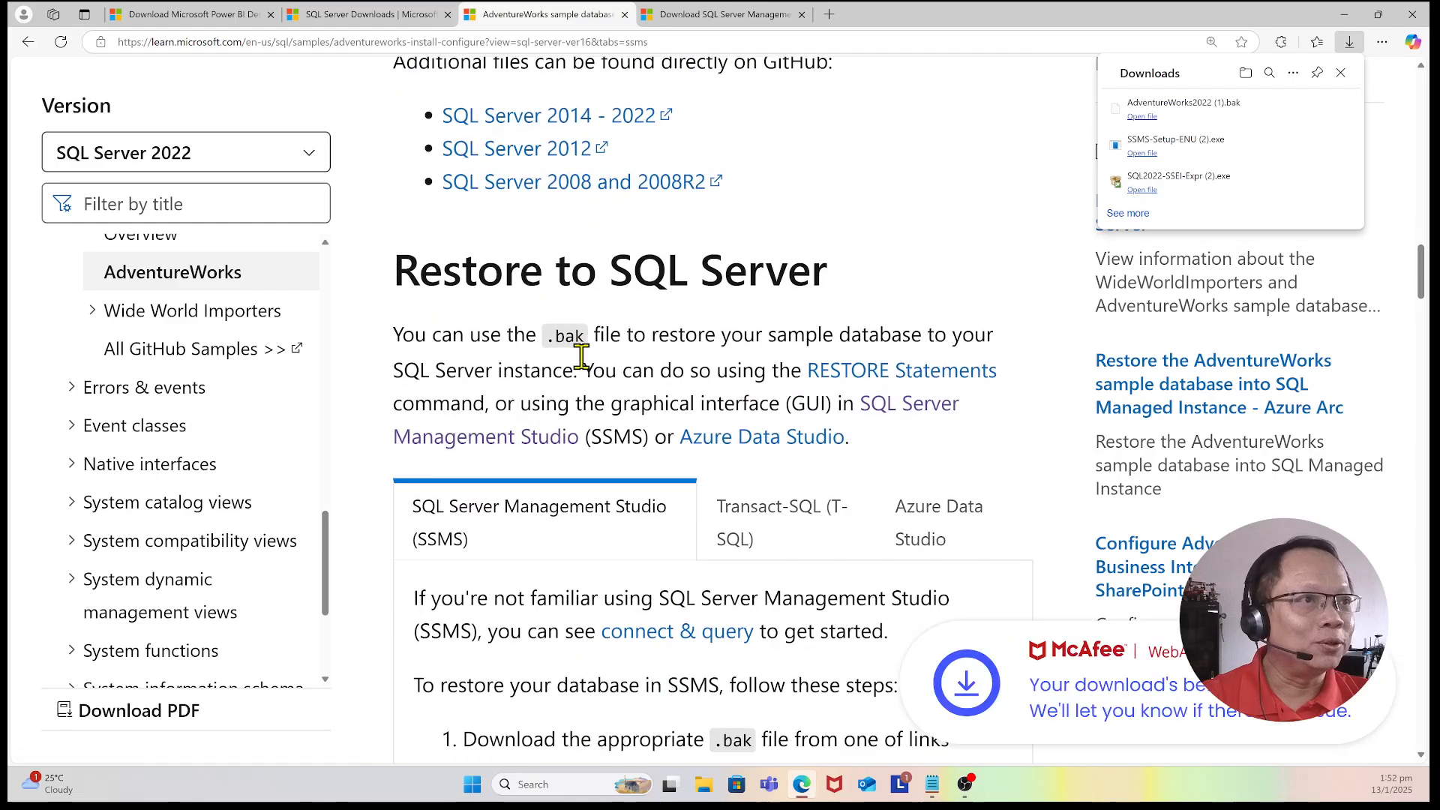
{"action": "scroll", "coordinate": [585, 369], "scroll_direction": "down", "scroll_amount": 13}
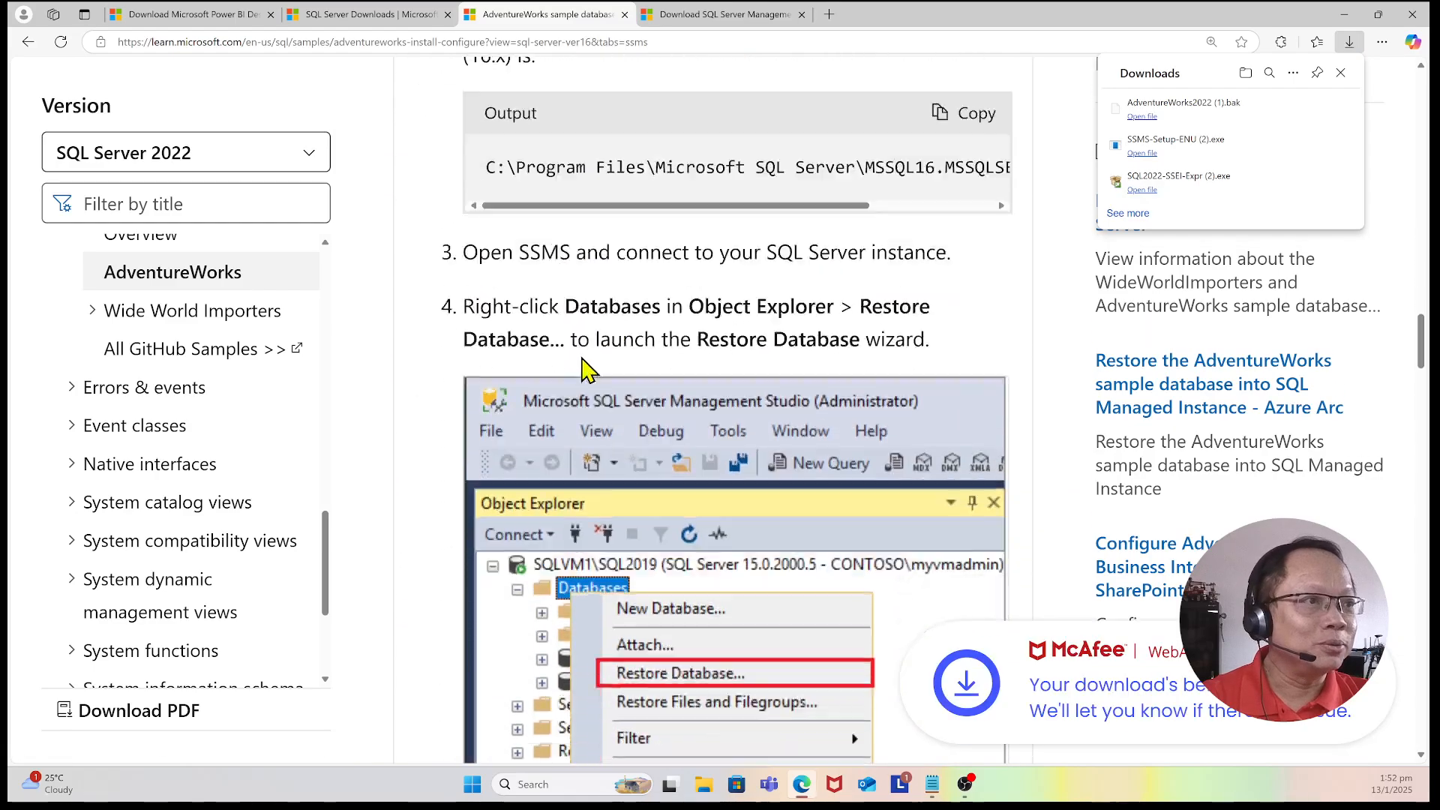
{"action": "scroll", "coordinate": [585, 369], "scroll_direction": "down", "scroll_amount": 4}
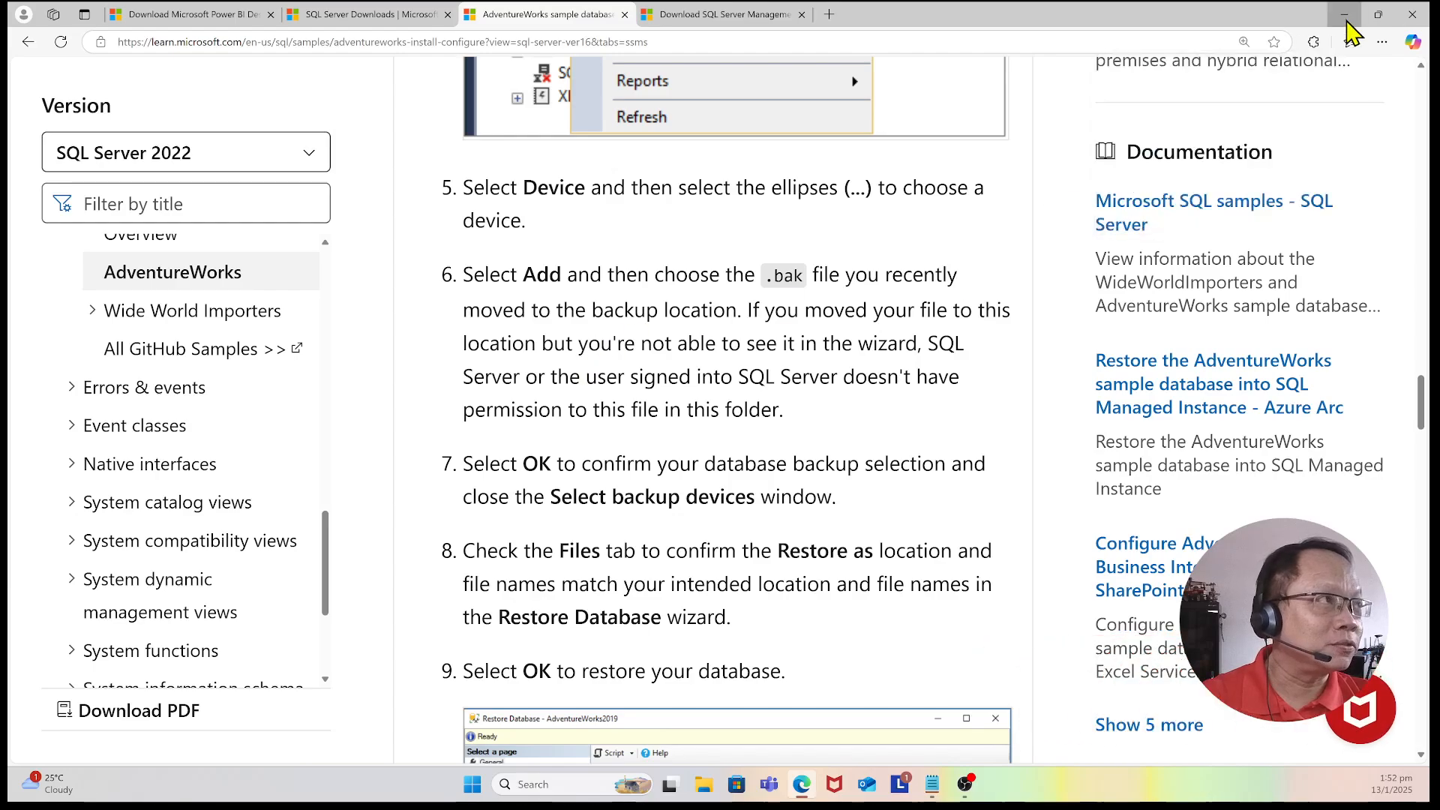
{"action": "left_click", "coordinate": [1345, 15]}
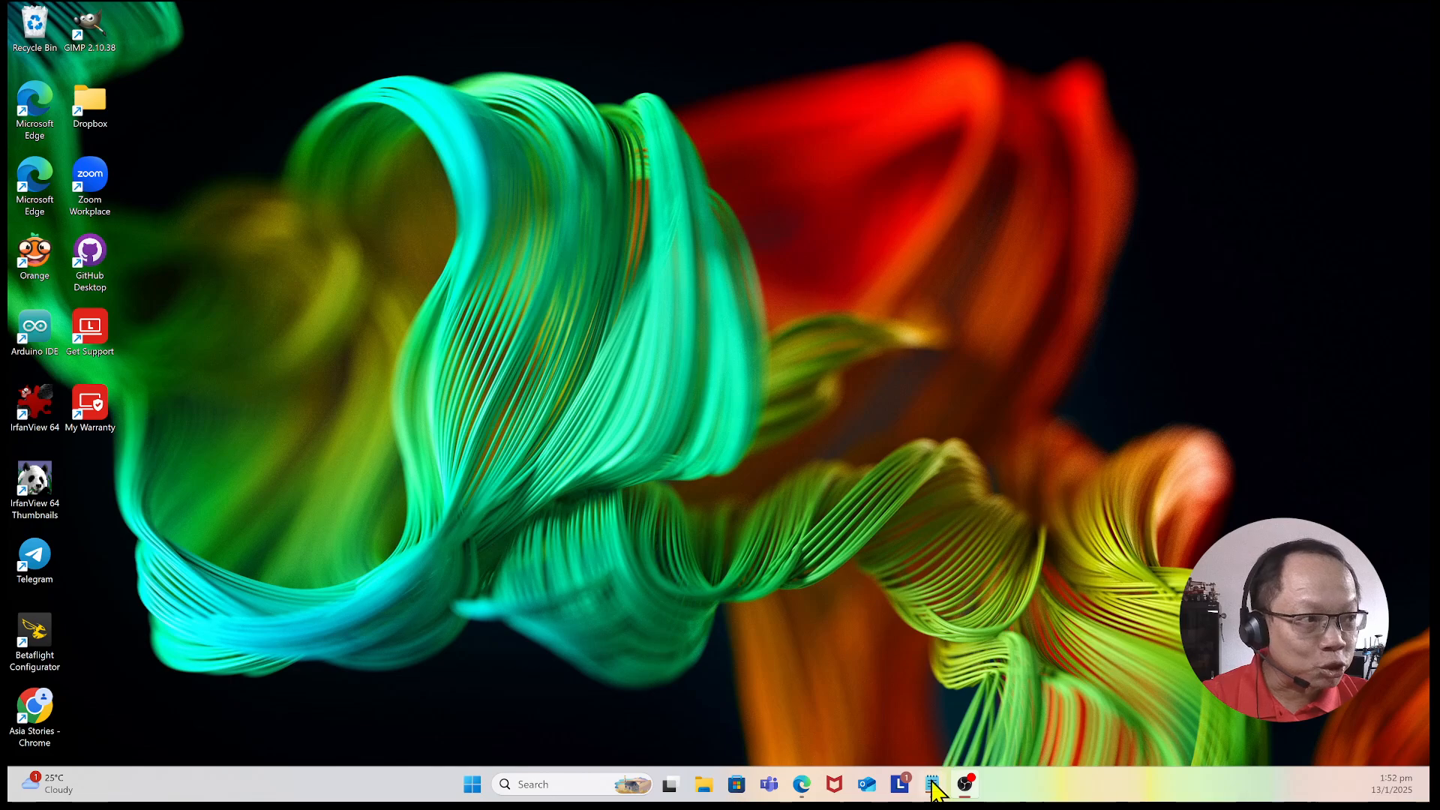
Step: Search Windows for ssms and launch SQL Server Management Studio 20
{"action": "mouse_move", "coordinate": [931, 782]}
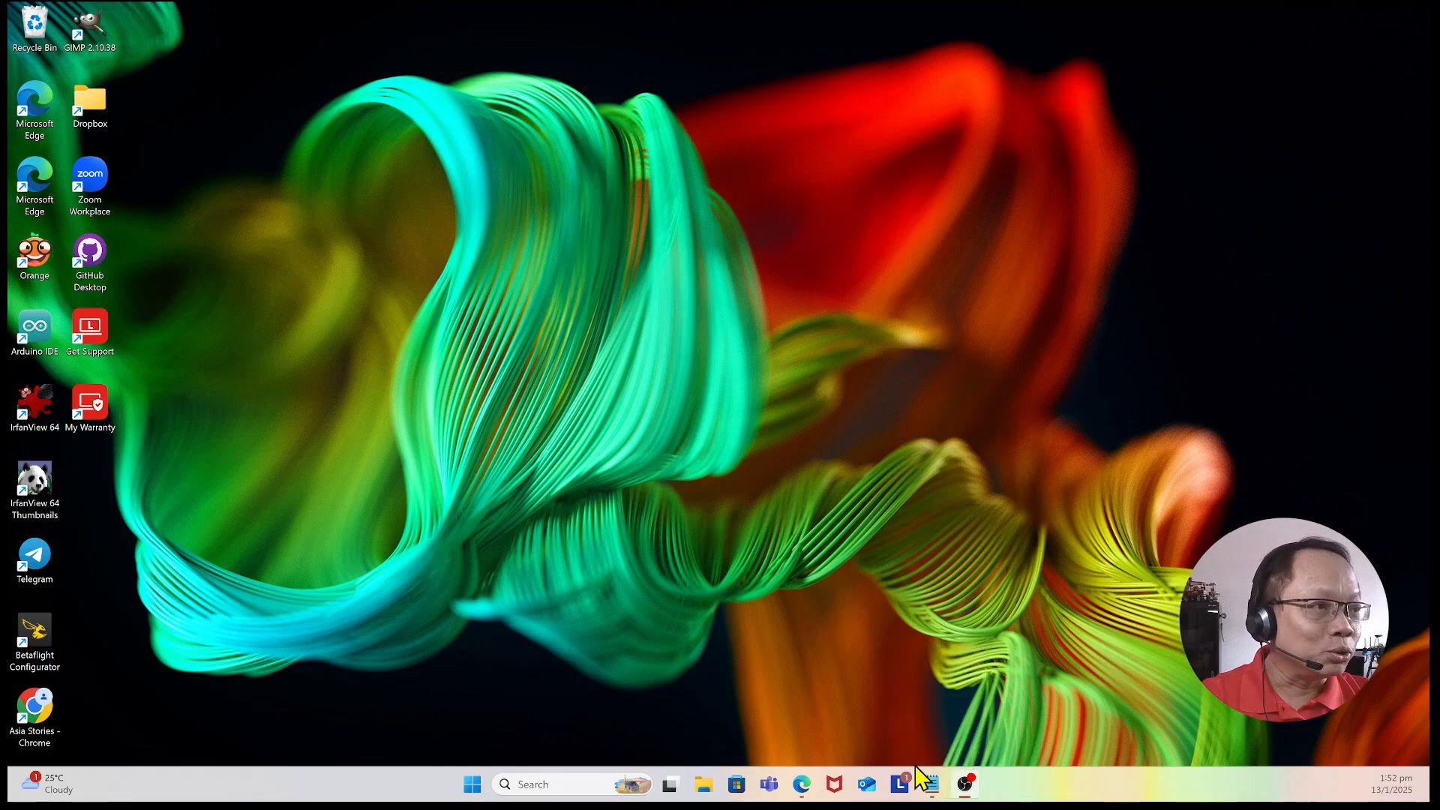
{"action": "left_click", "coordinate": [534, 783]}
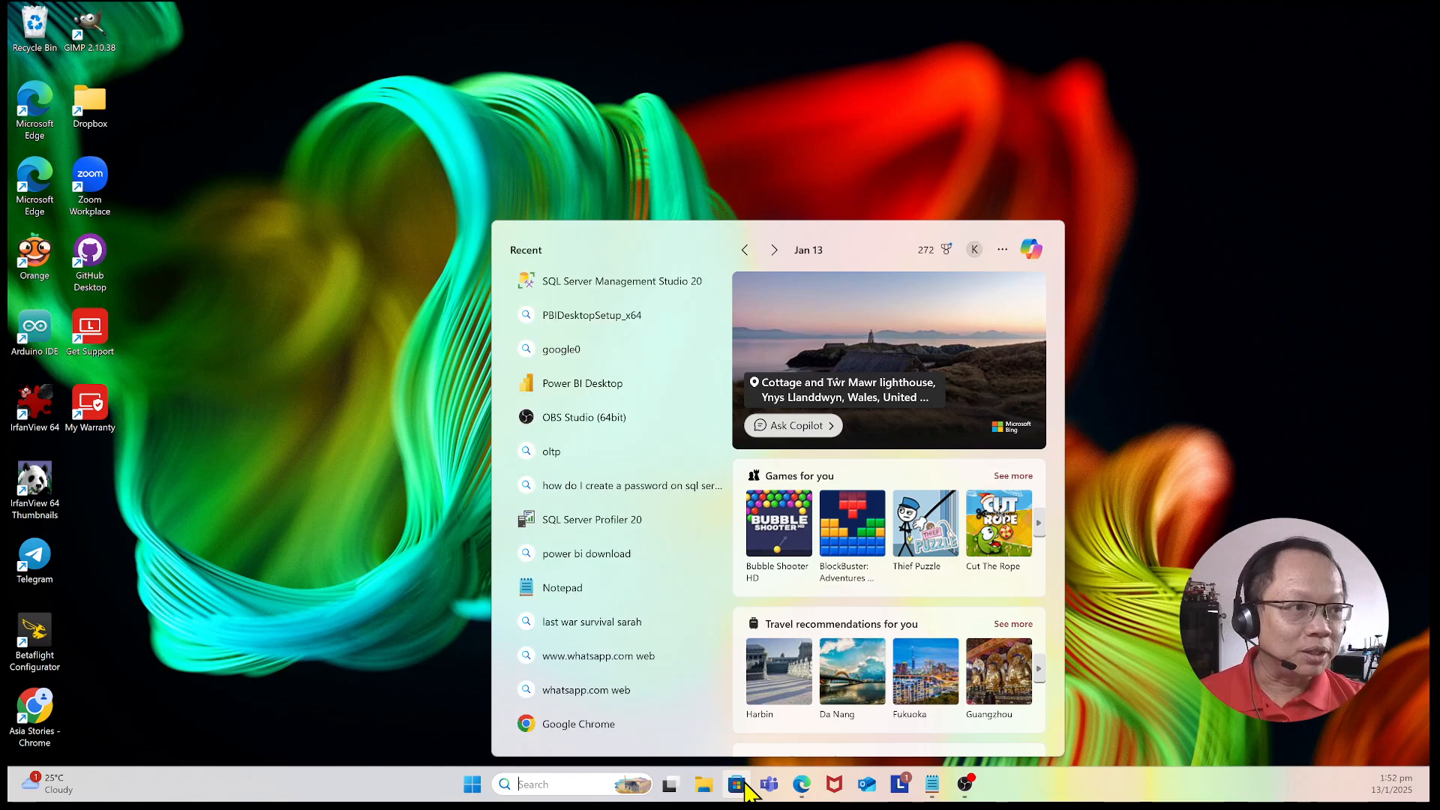
{"action": "type", "text": "aa="}
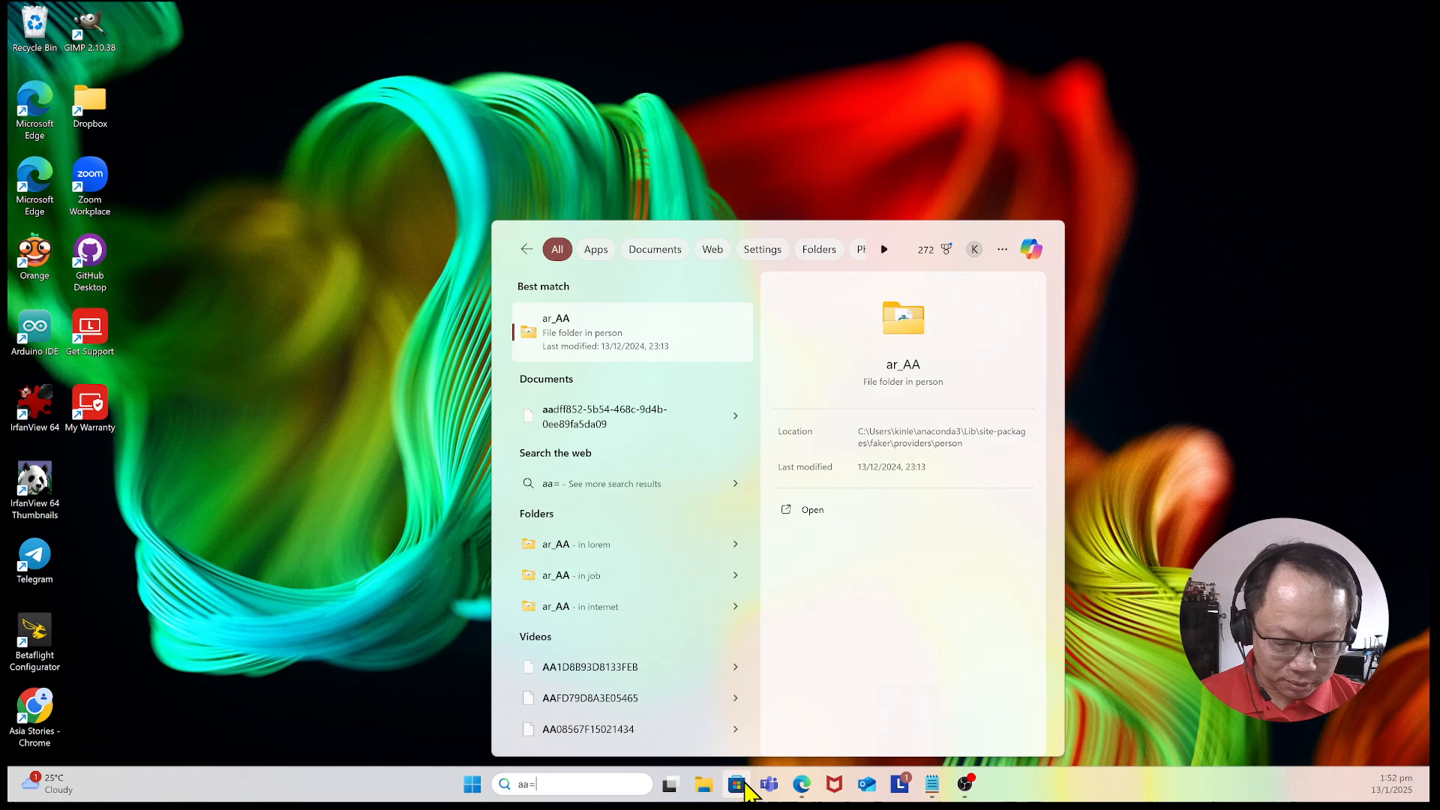
{"action": "key", "text": "BackSpace"}
{"action": "type", "text": "ss"}
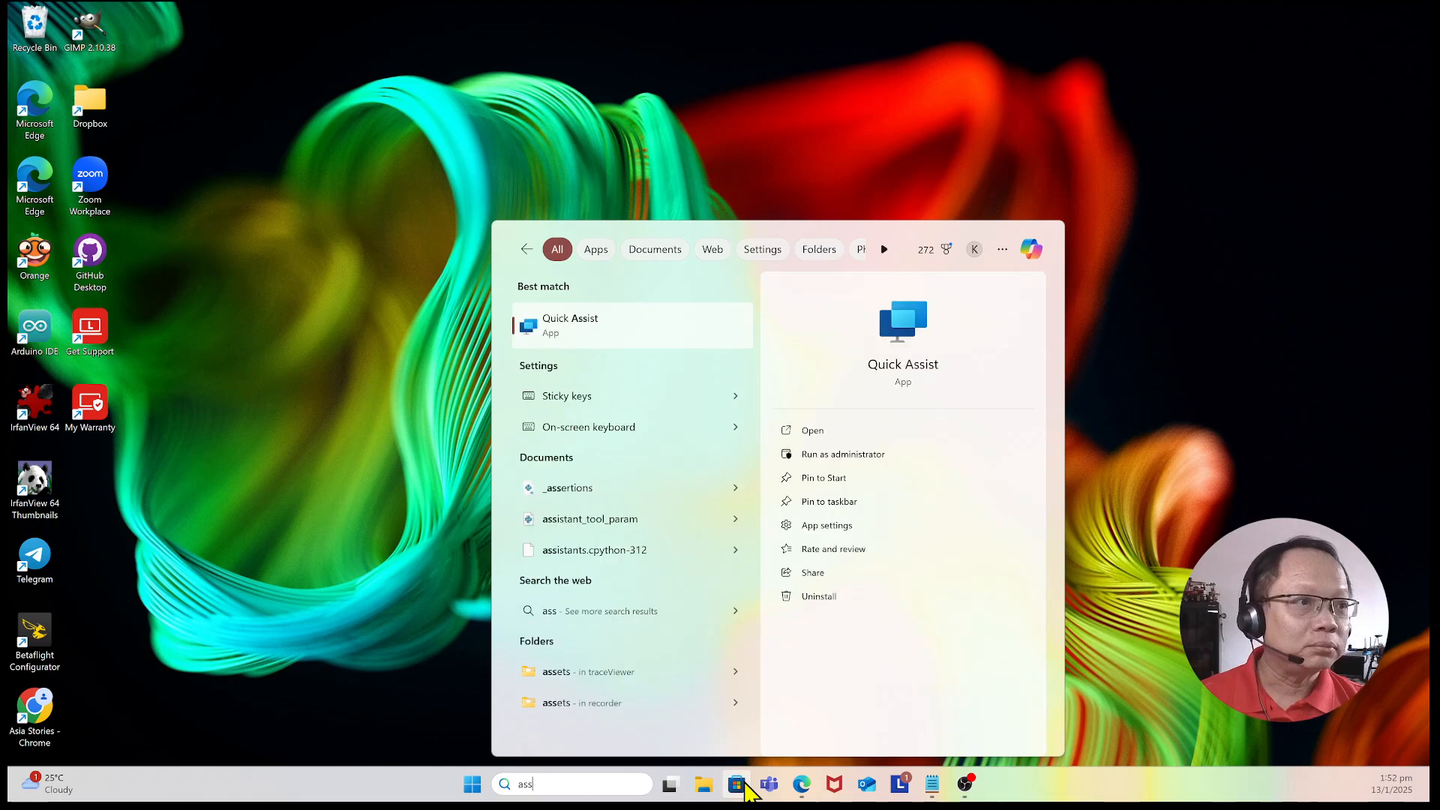
{"action": "key", "text": "BackSpace"}
{"action": "key", "text": "BackSpace"}
{"action": "key", "text": "BackSpace"}
{"action": "type", "text": "ssms"}
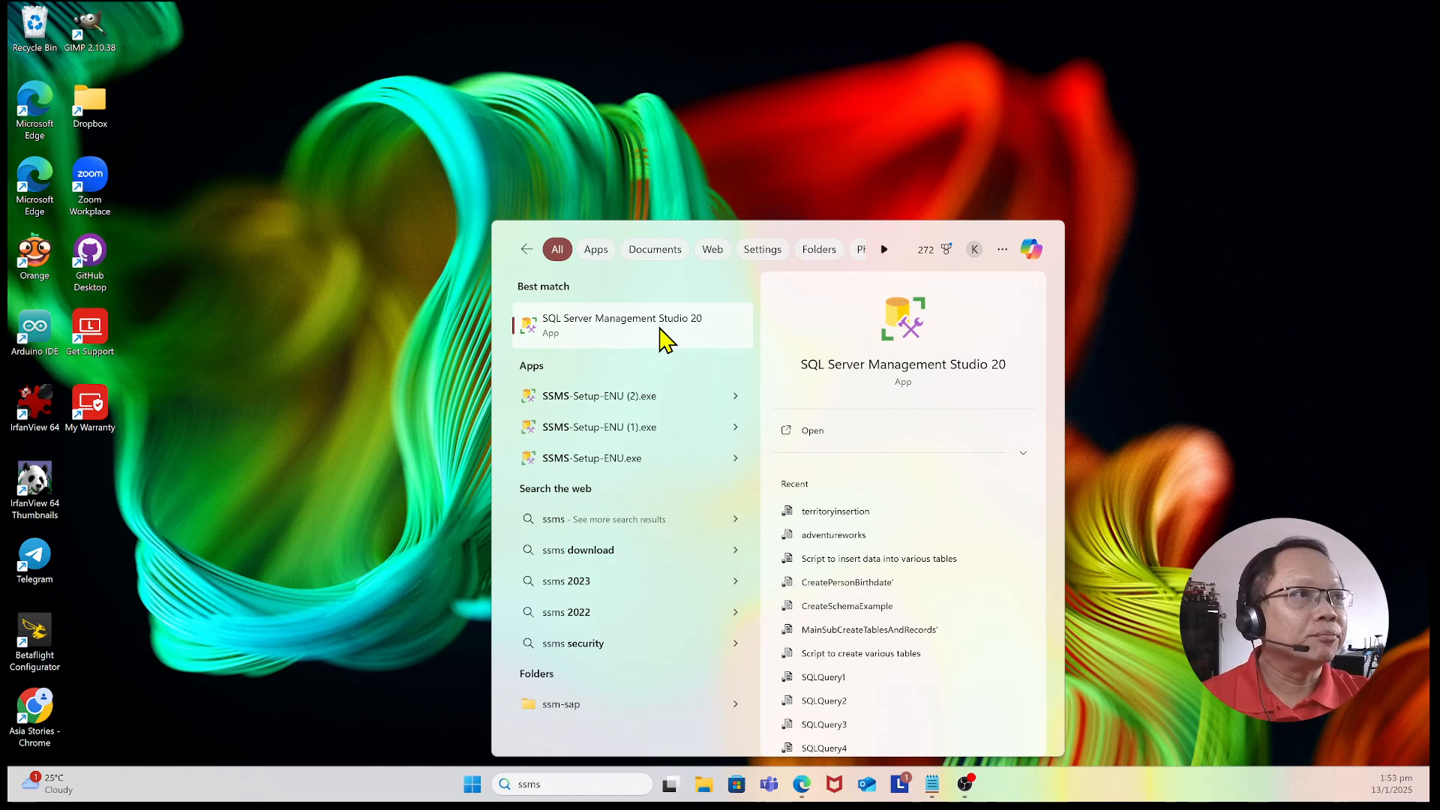
{"action": "left_click", "coordinate": [613, 330]}
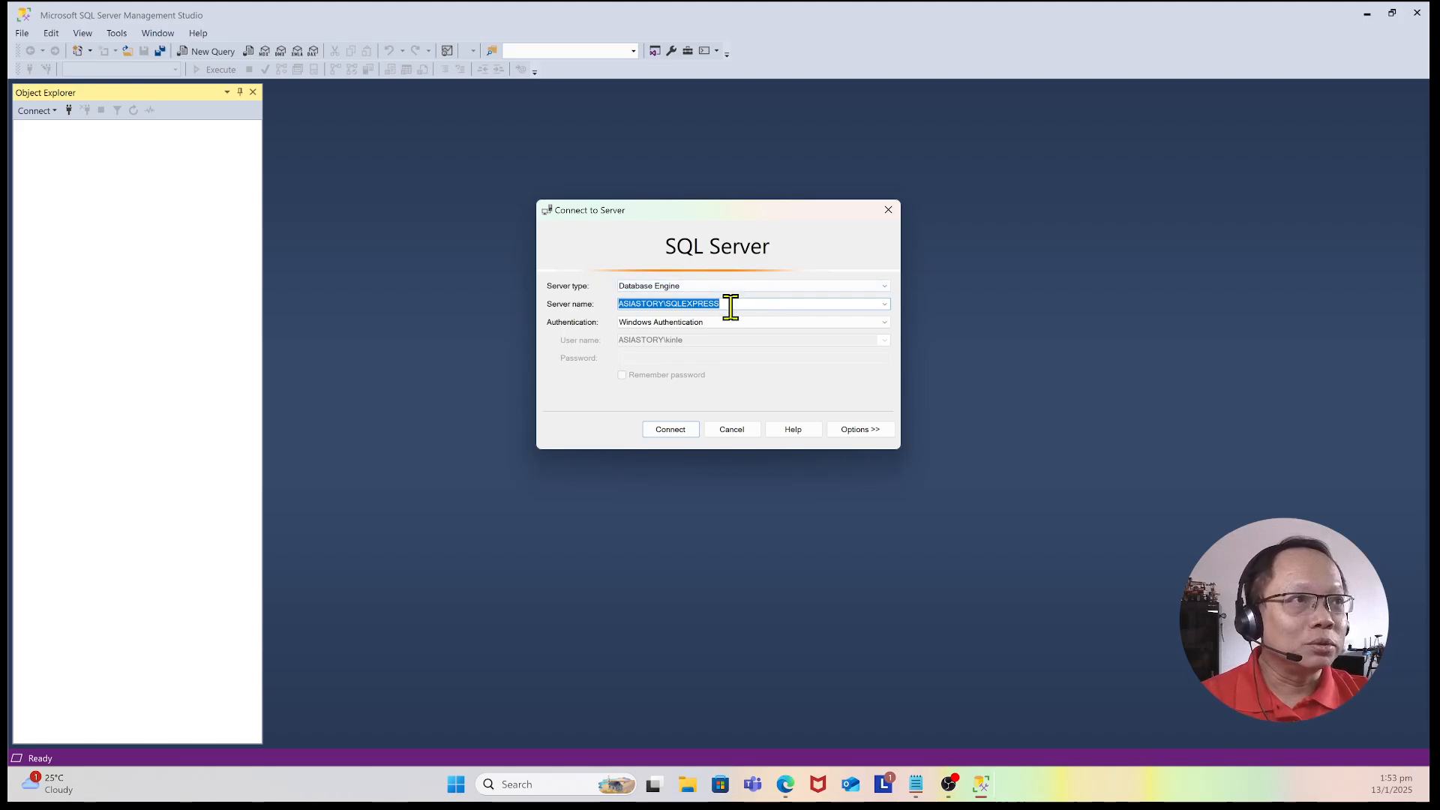
Step: Connect to the local SQLEXPRESS instance with Windows Authentication and expand the Databases and Security nodes
{"action": "left_click", "coordinate": [673, 429]}
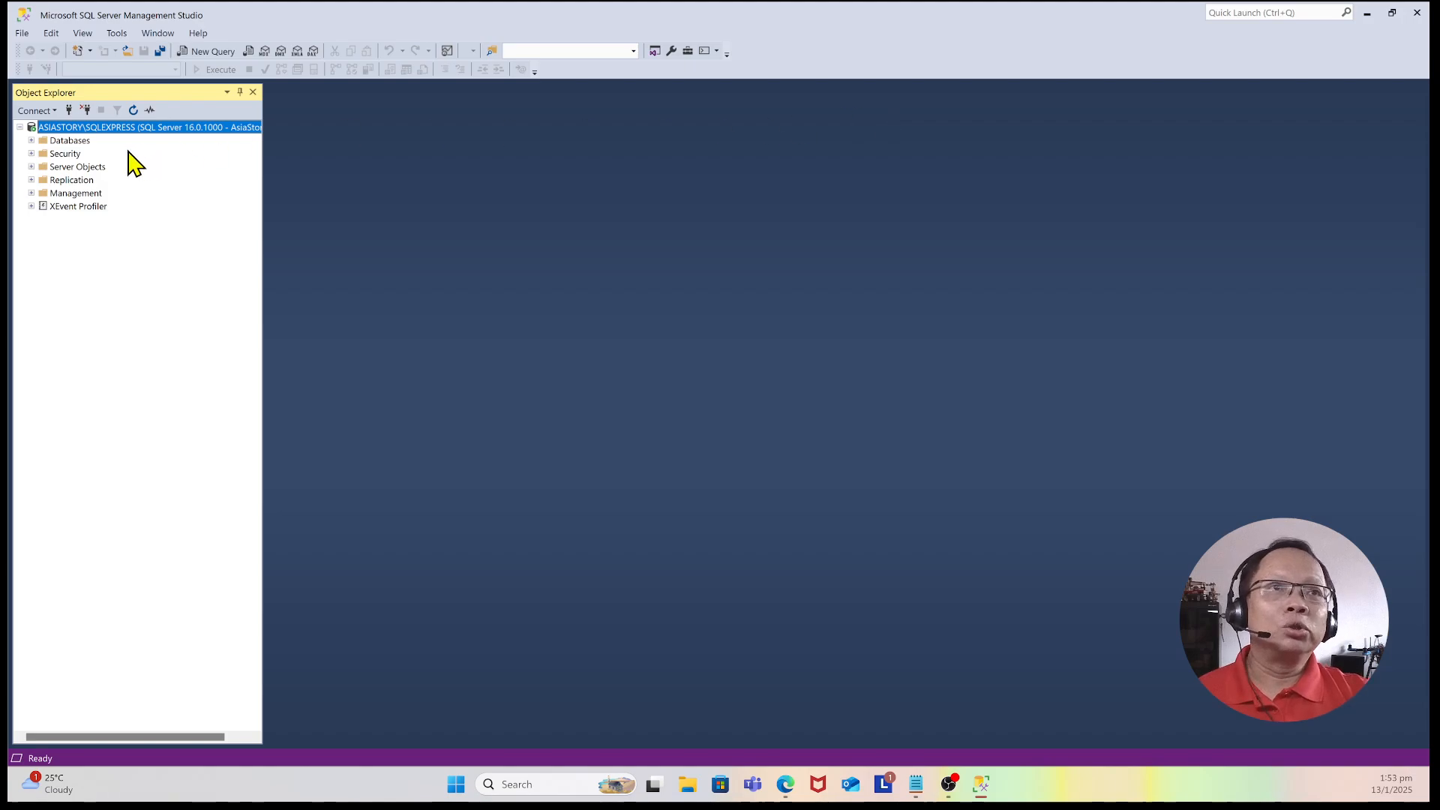
{"action": "left_click", "coordinate": [32, 141]}
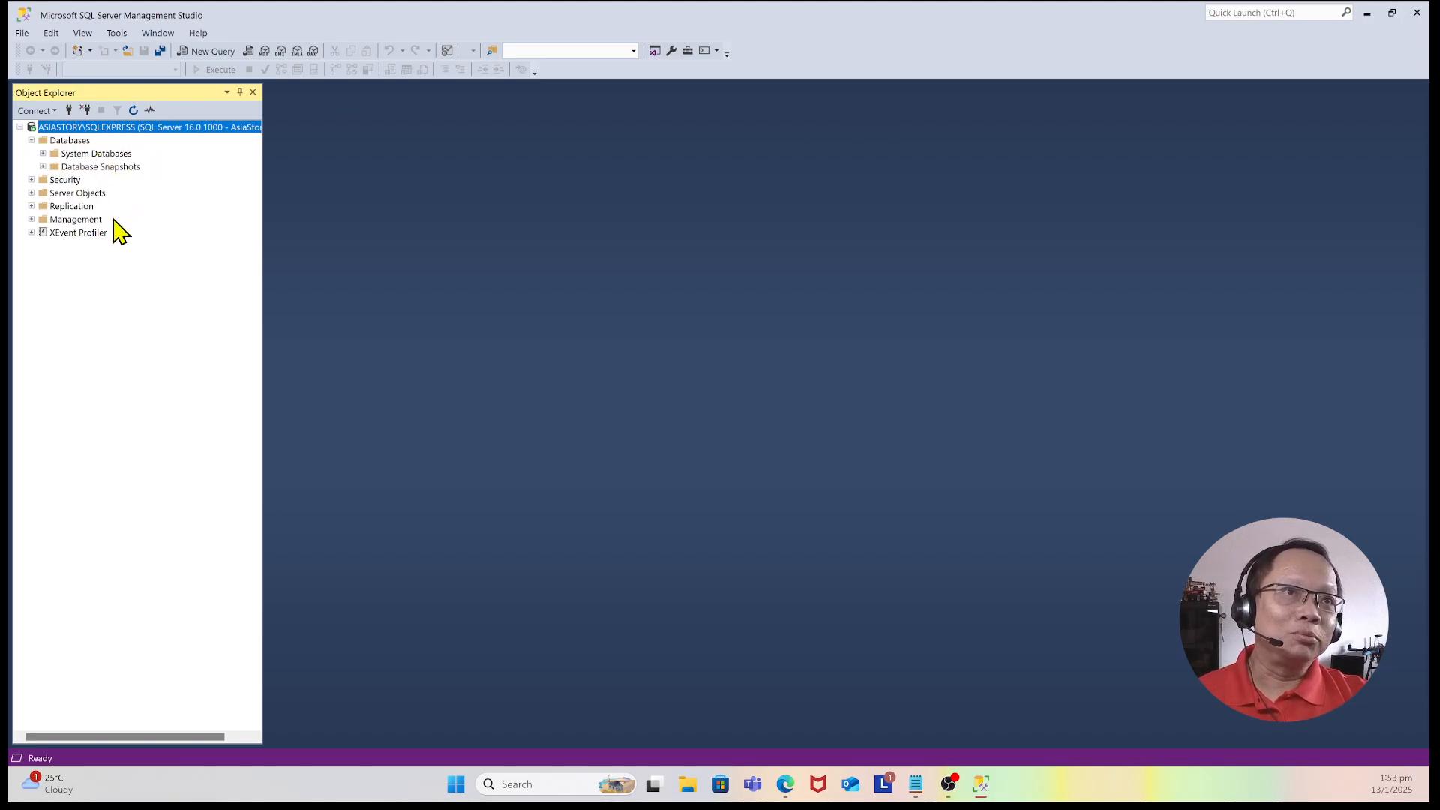
{"action": "left_click", "coordinate": [32, 181]}
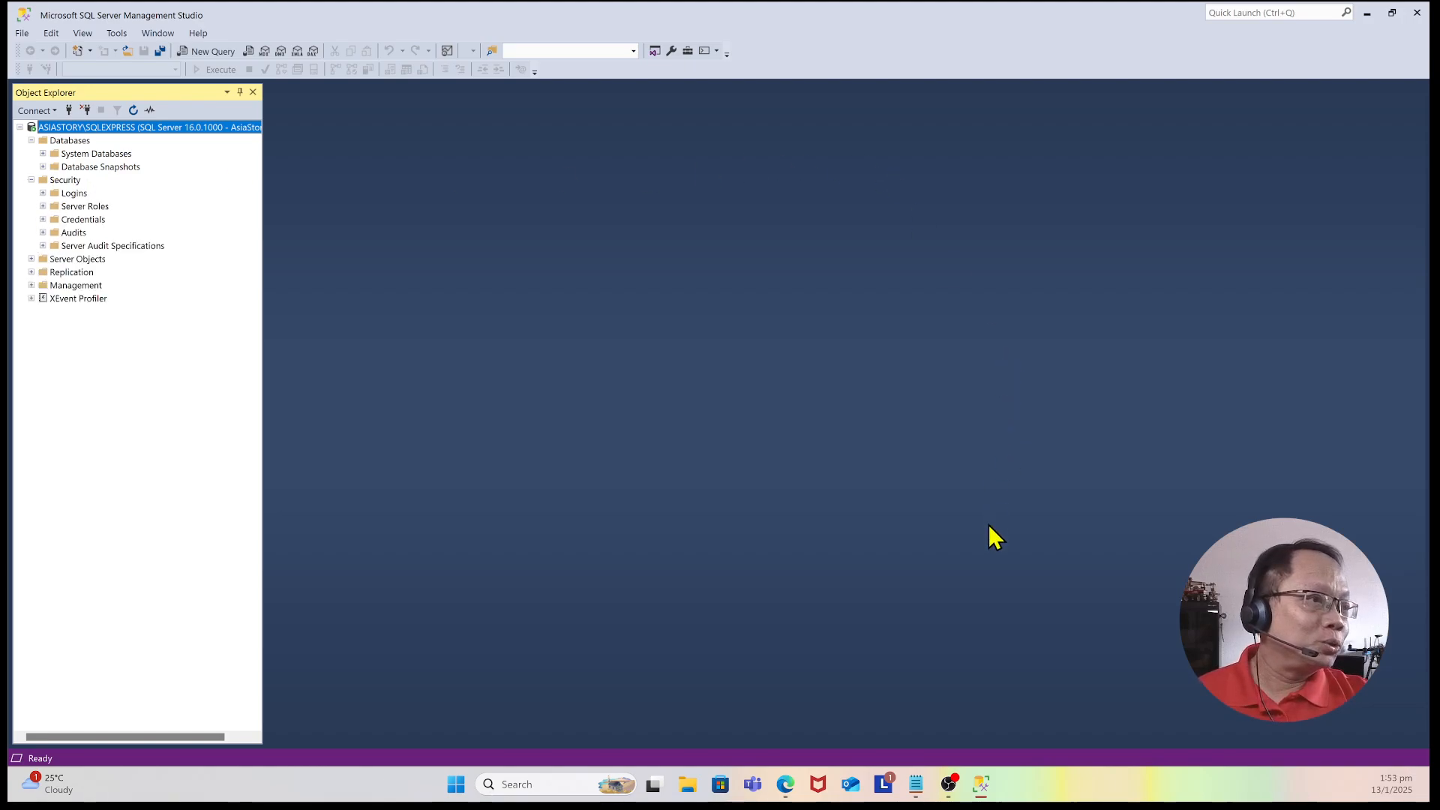
Step: Open File Explorer's Downloads folder and delete the duplicate AdventureWorks2022 (1).bak file
{"action": "left_click", "coordinate": [697, 797]}
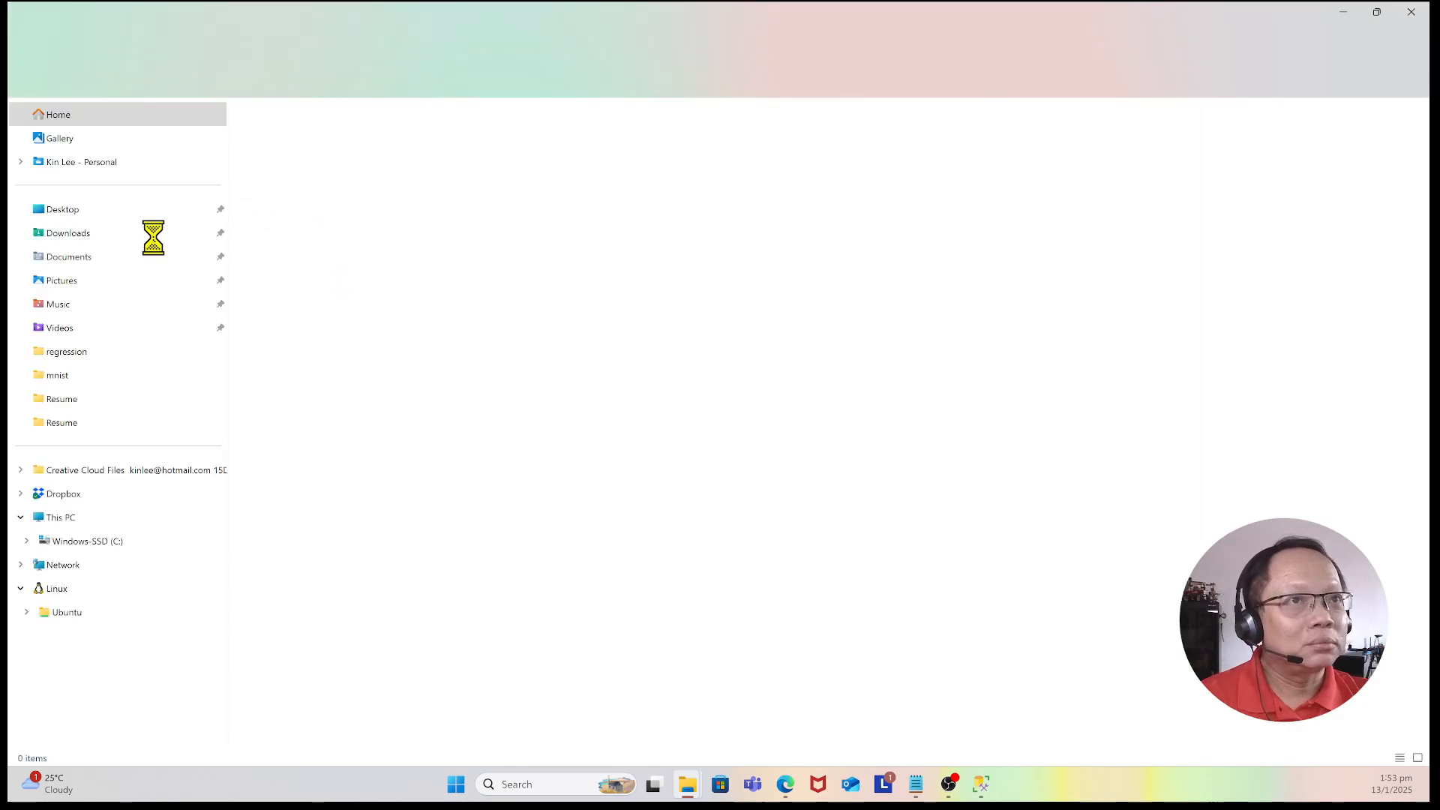
{"action": "left_click", "coordinate": [80, 241]}
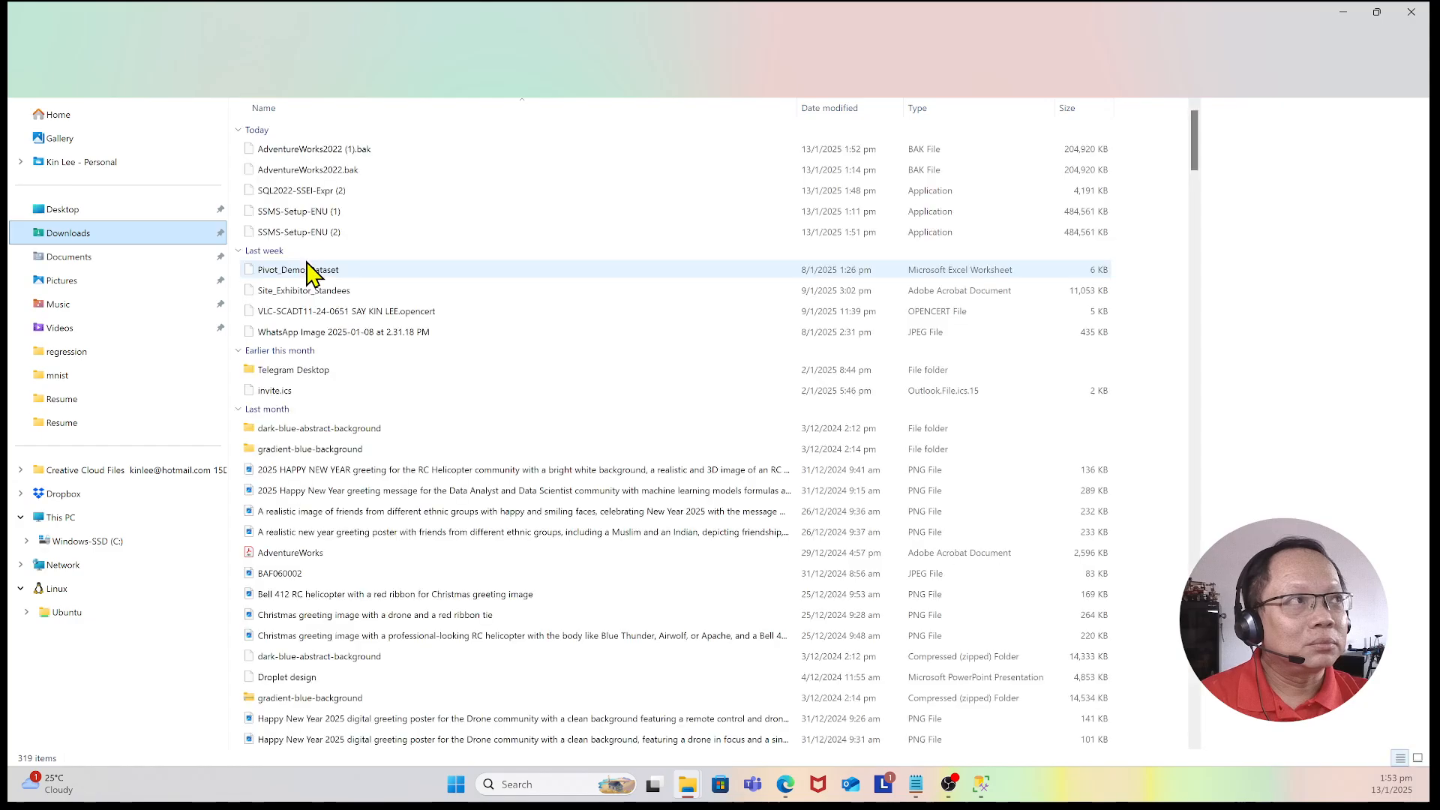
{"action": "left_click", "coordinate": [356, 153]}
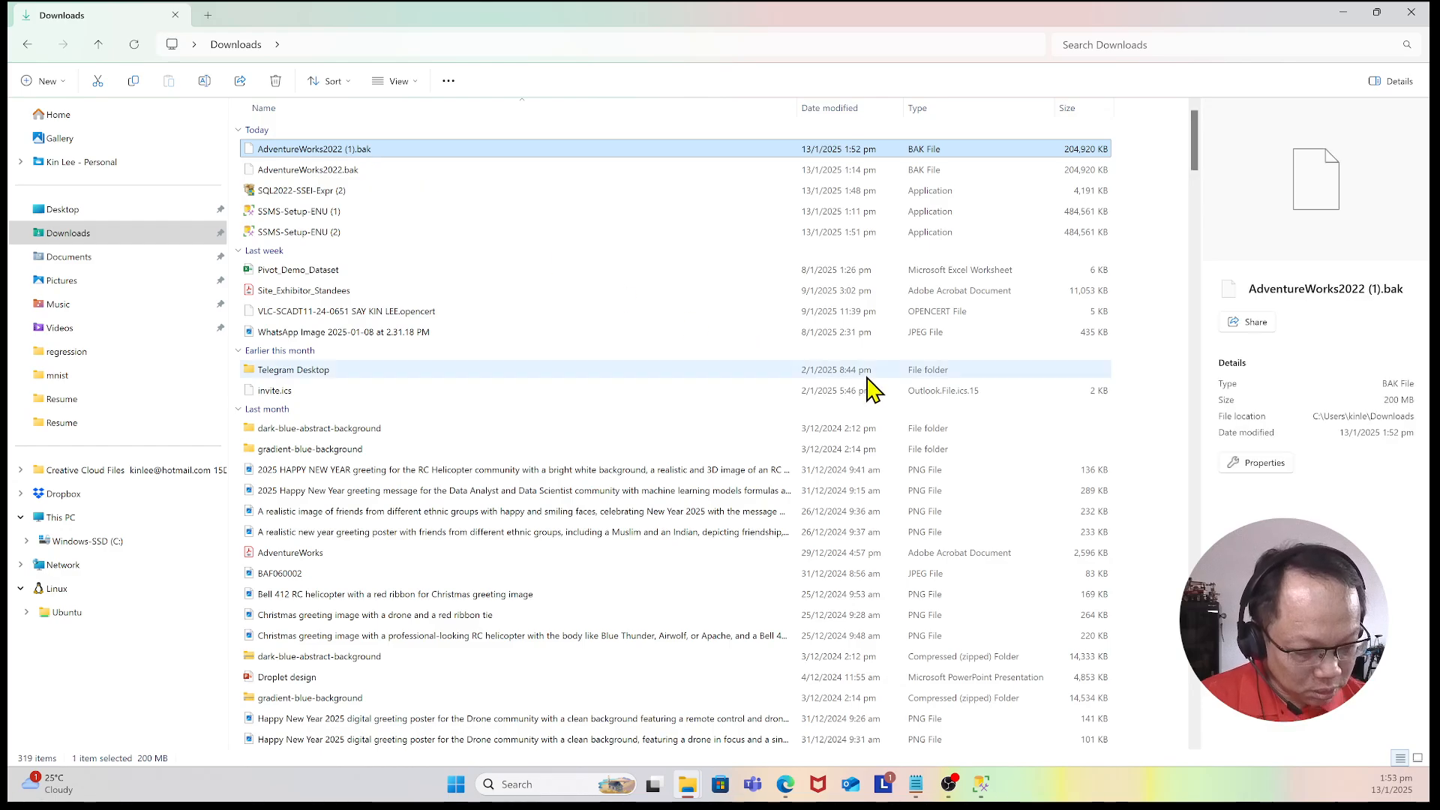
{"action": "key", "text": "Delete"}
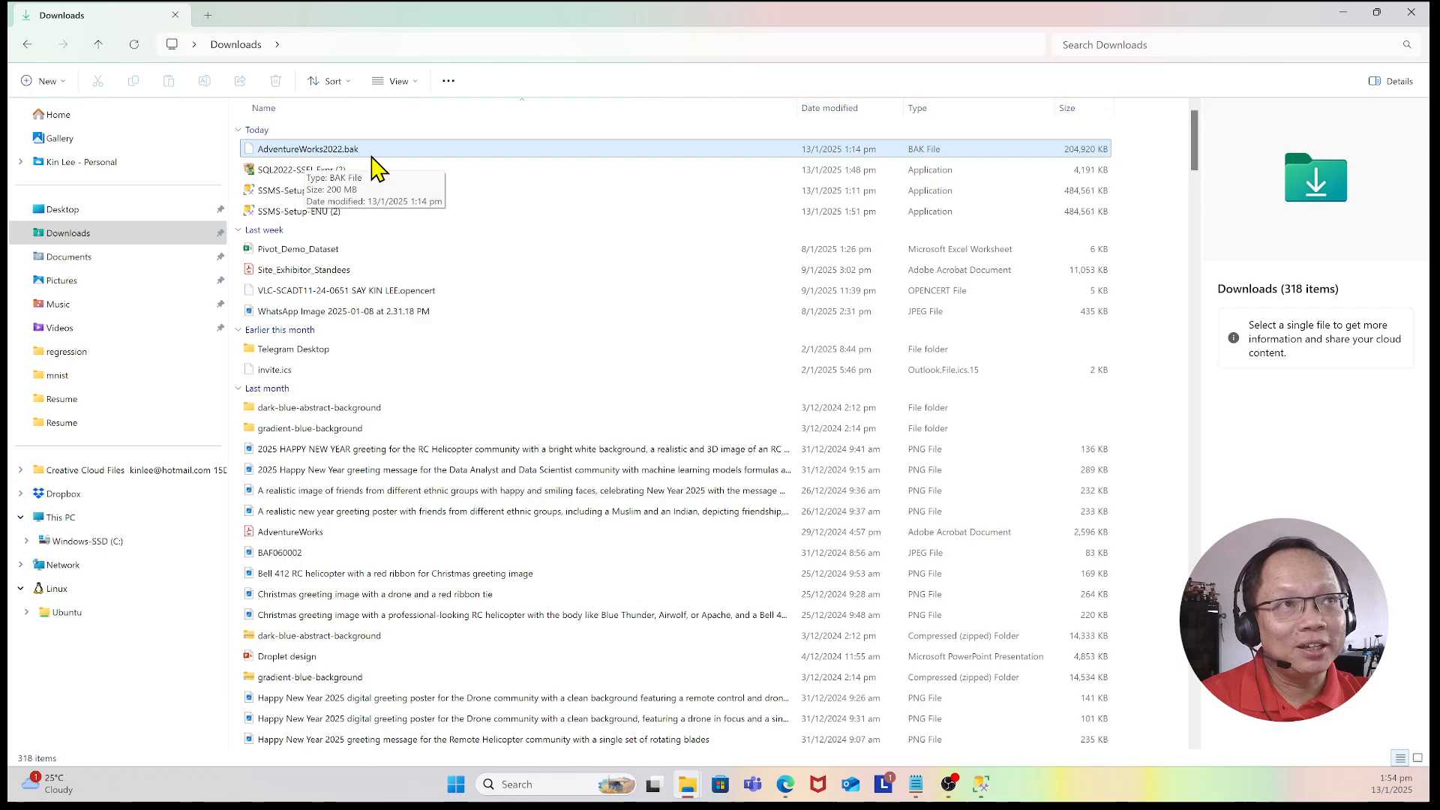
Step: Browse from the Downloads folder to the C: drive's Users folder and open the user's profile folder
{"action": "left_click", "coordinate": [441, 150]}
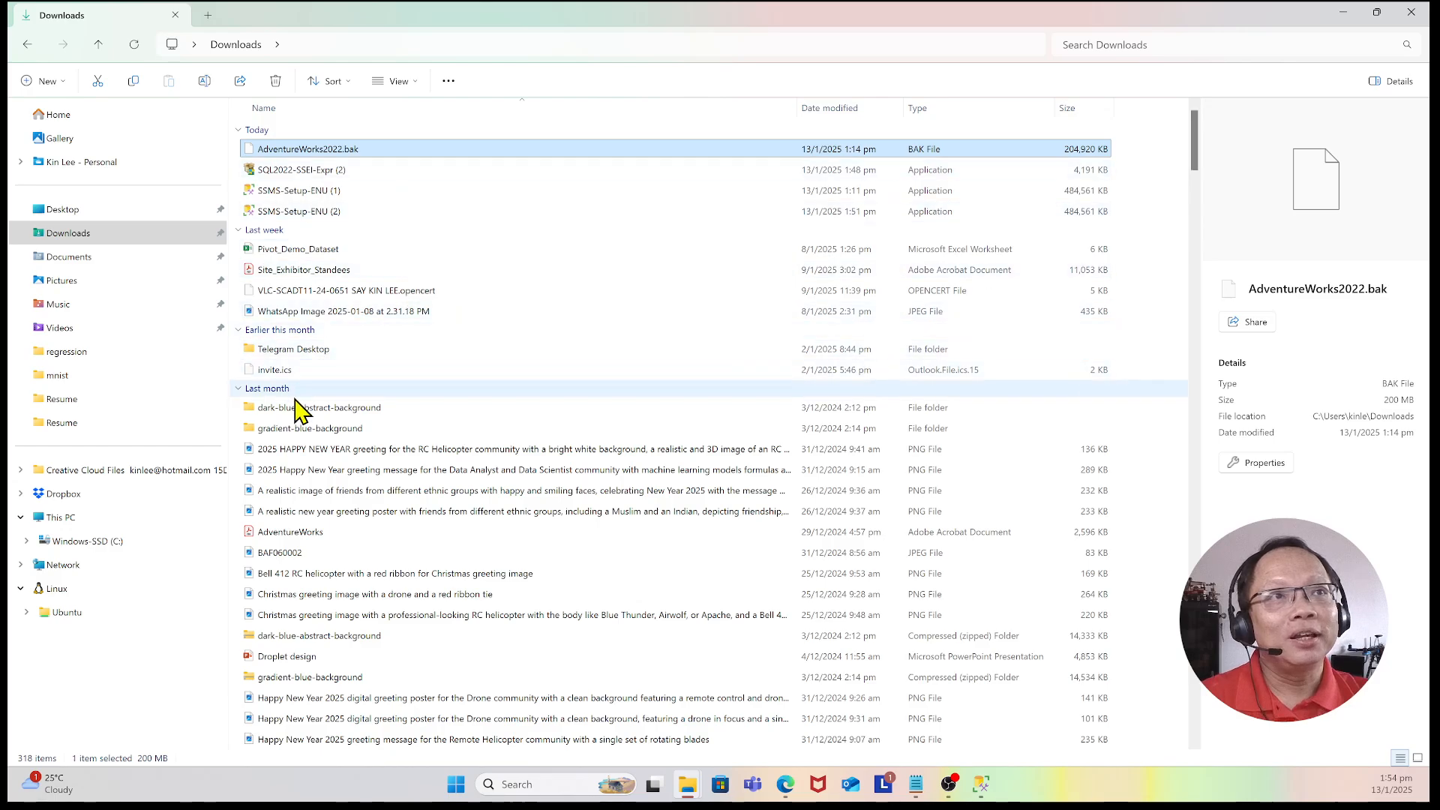
{"action": "left_click", "coordinate": [154, 549]}
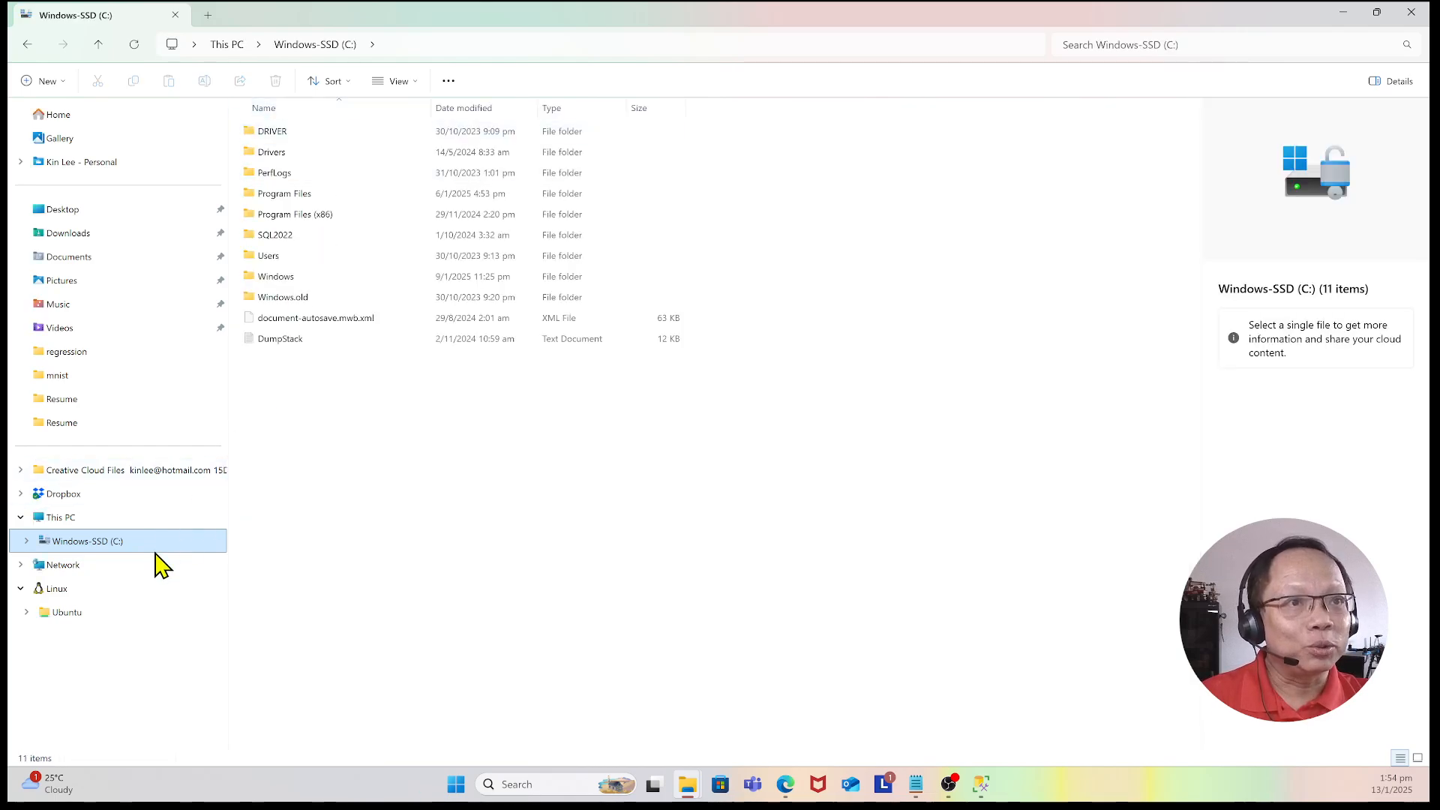
{"action": "double_click", "coordinate": [327, 256]}
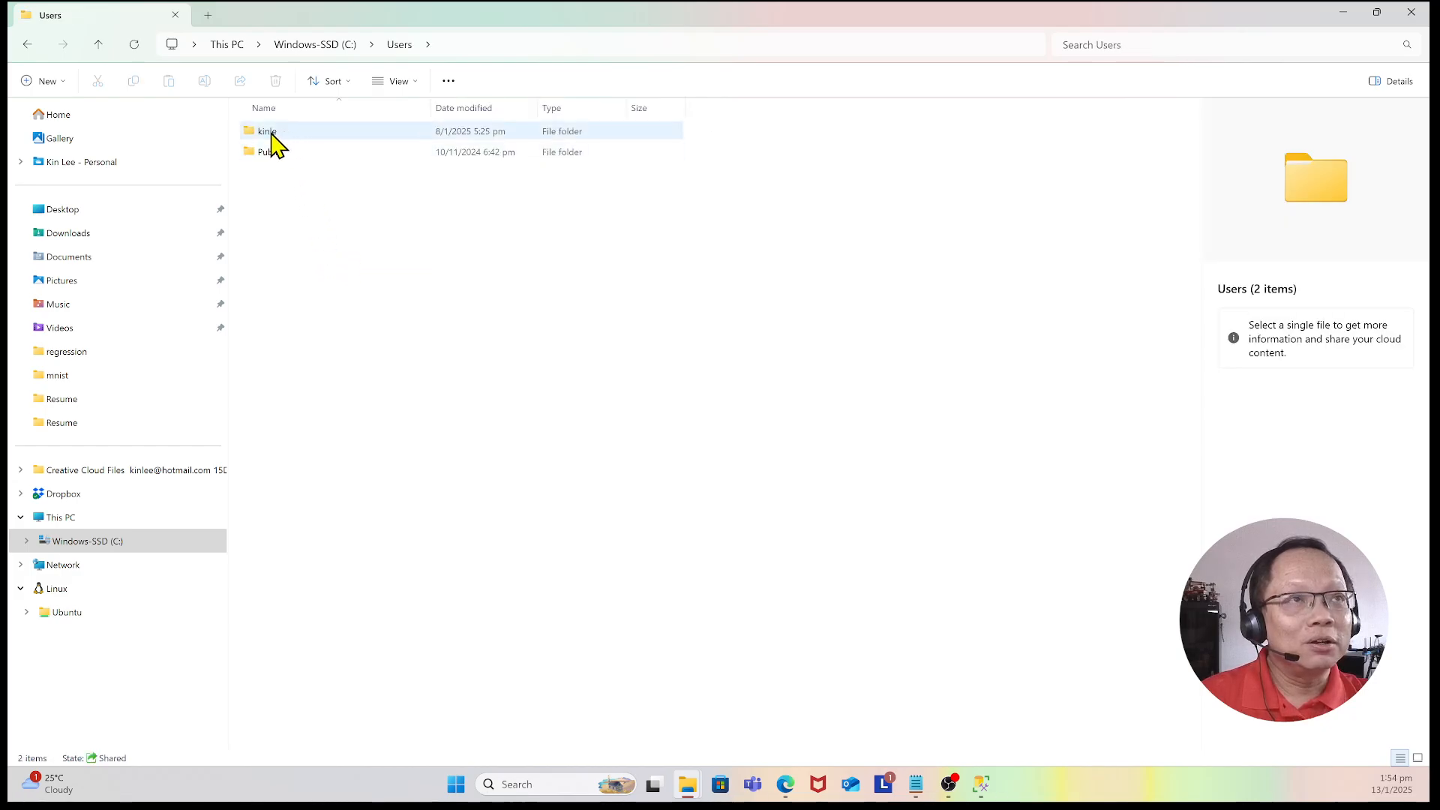
{"action": "double_click", "coordinate": [277, 142]}
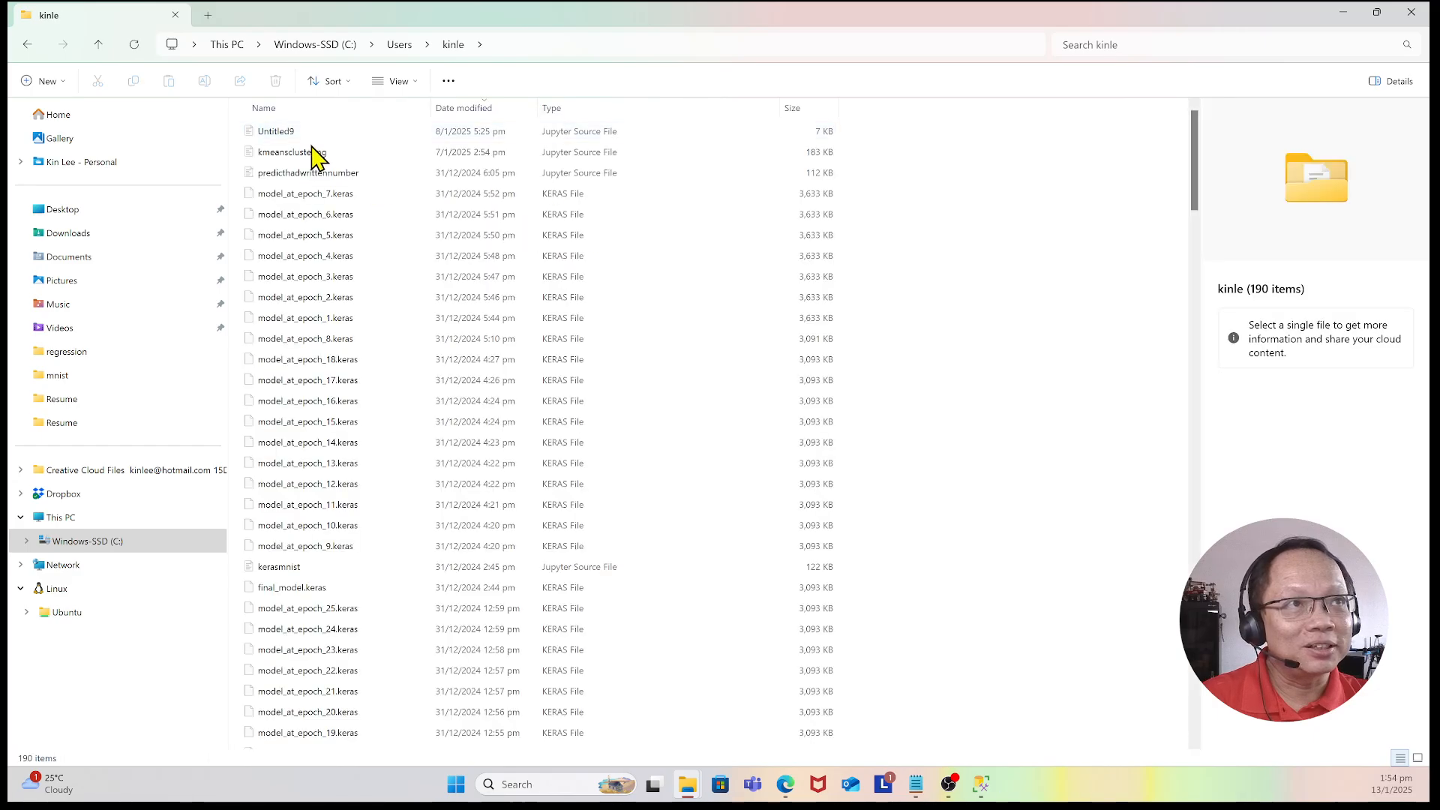
Step: Sort the user's profile folder by name and open its Downloads folder
{"action": "scroll", "coordinate": [339, 387], "scroll_direction": "down", "scroll_amount": 1}
{"action": "scroll", "coordinate": [344, 387], "scroll_direction": "up", "scroll_amount": 1}
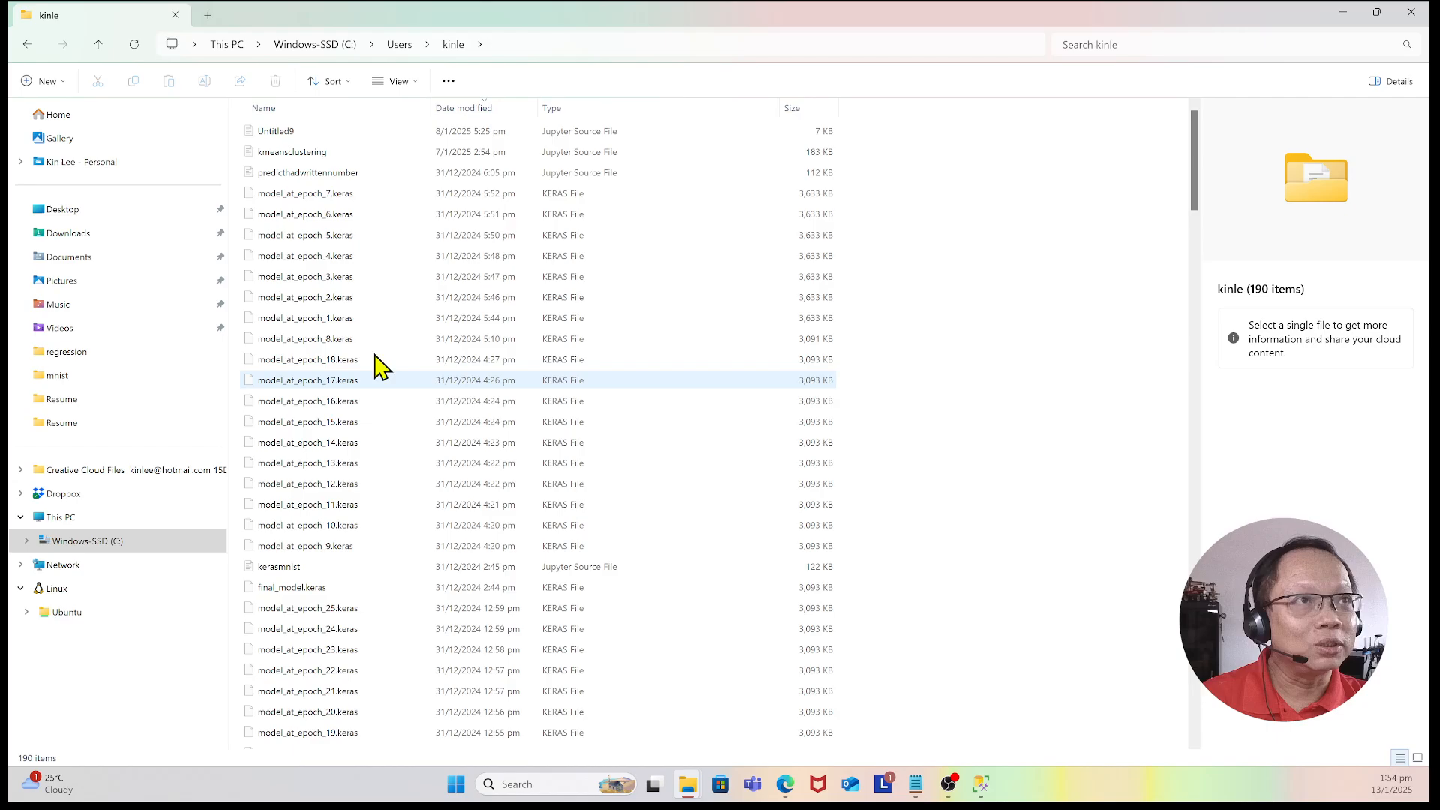
{"action": "left_click", "coordinate": [335, 112]}
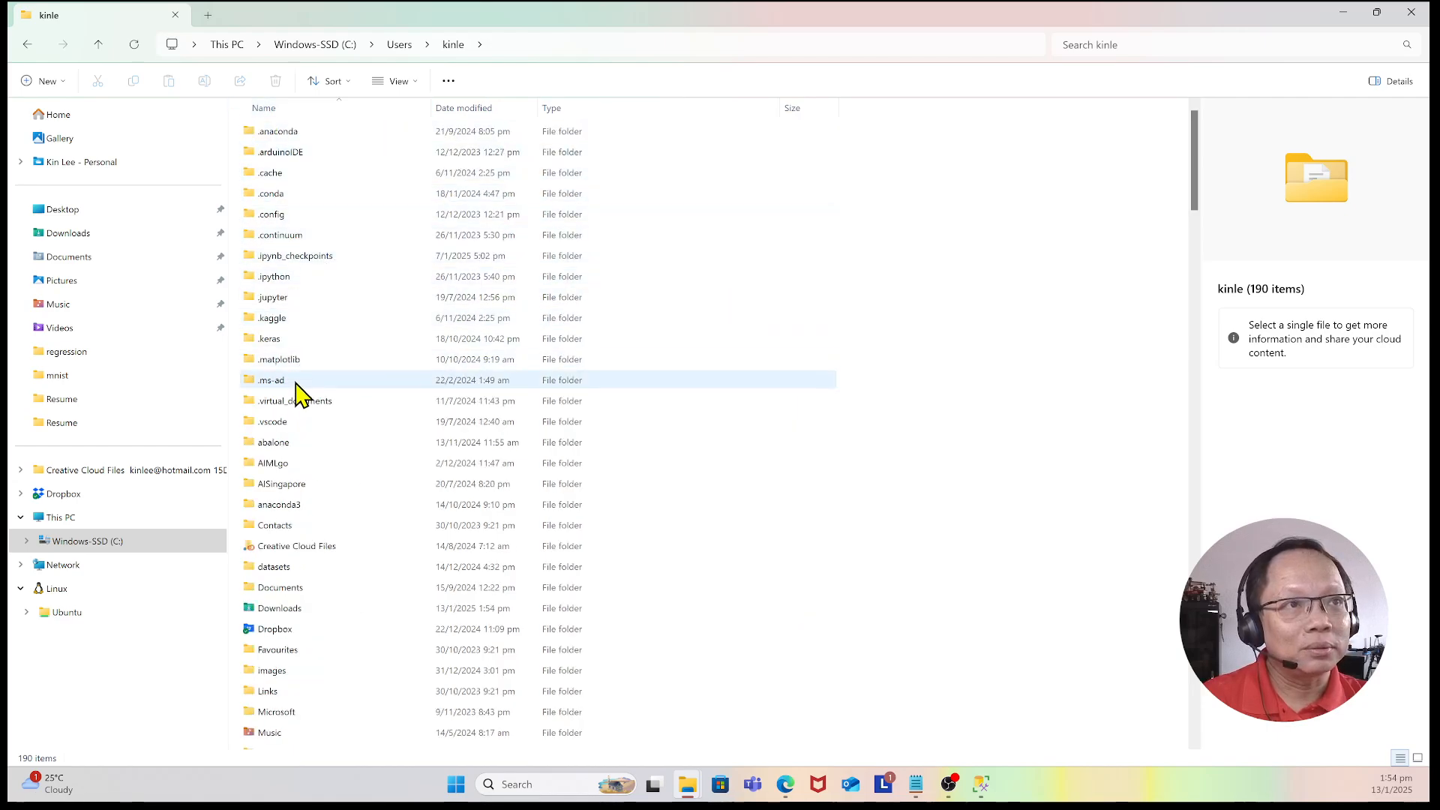
{"action": "double_click", "coordinate": [313, 608]}
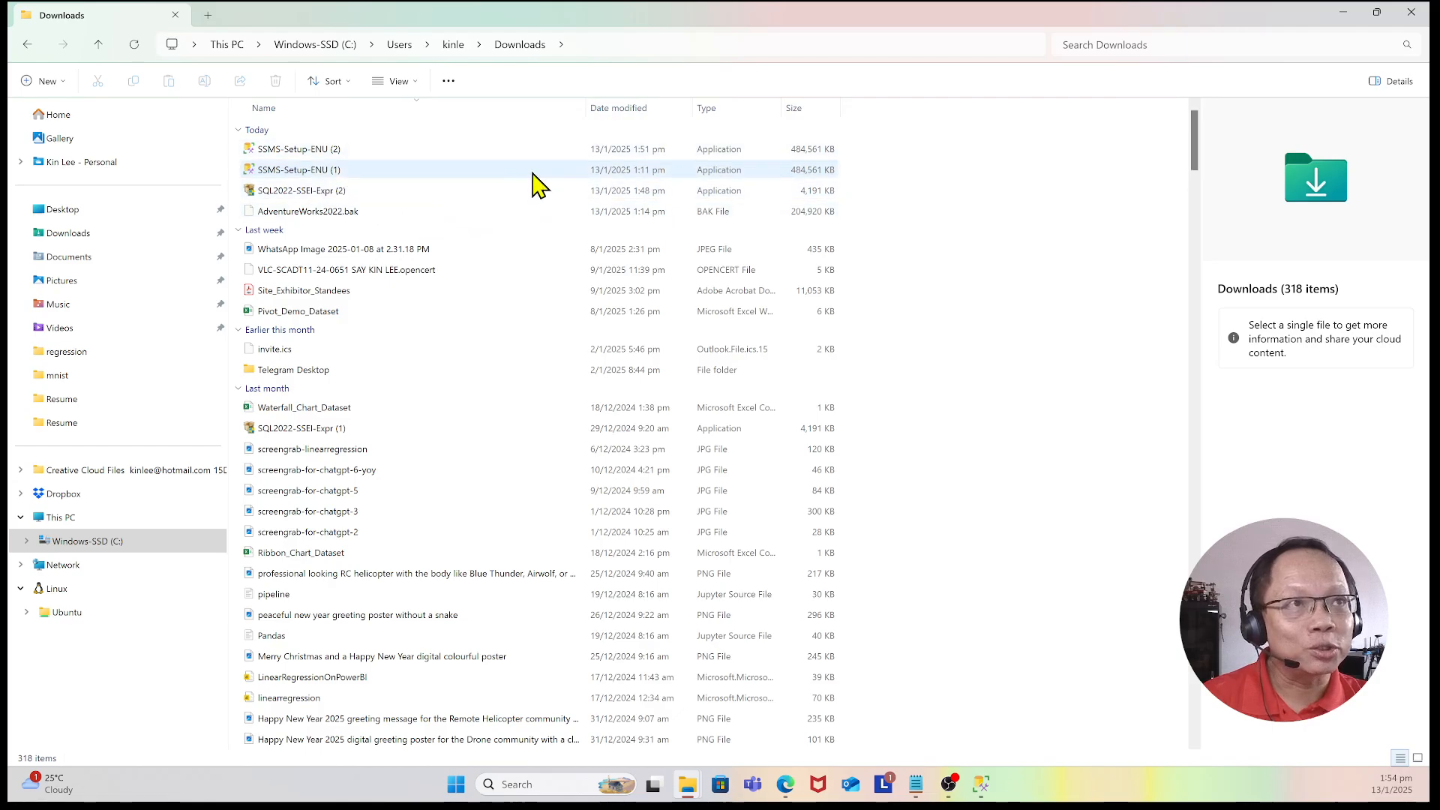
Step: Go back to the Users folder and open the Public user's Public Downloads folder
{"action": "left_click", "coordinate": [401, 44]}
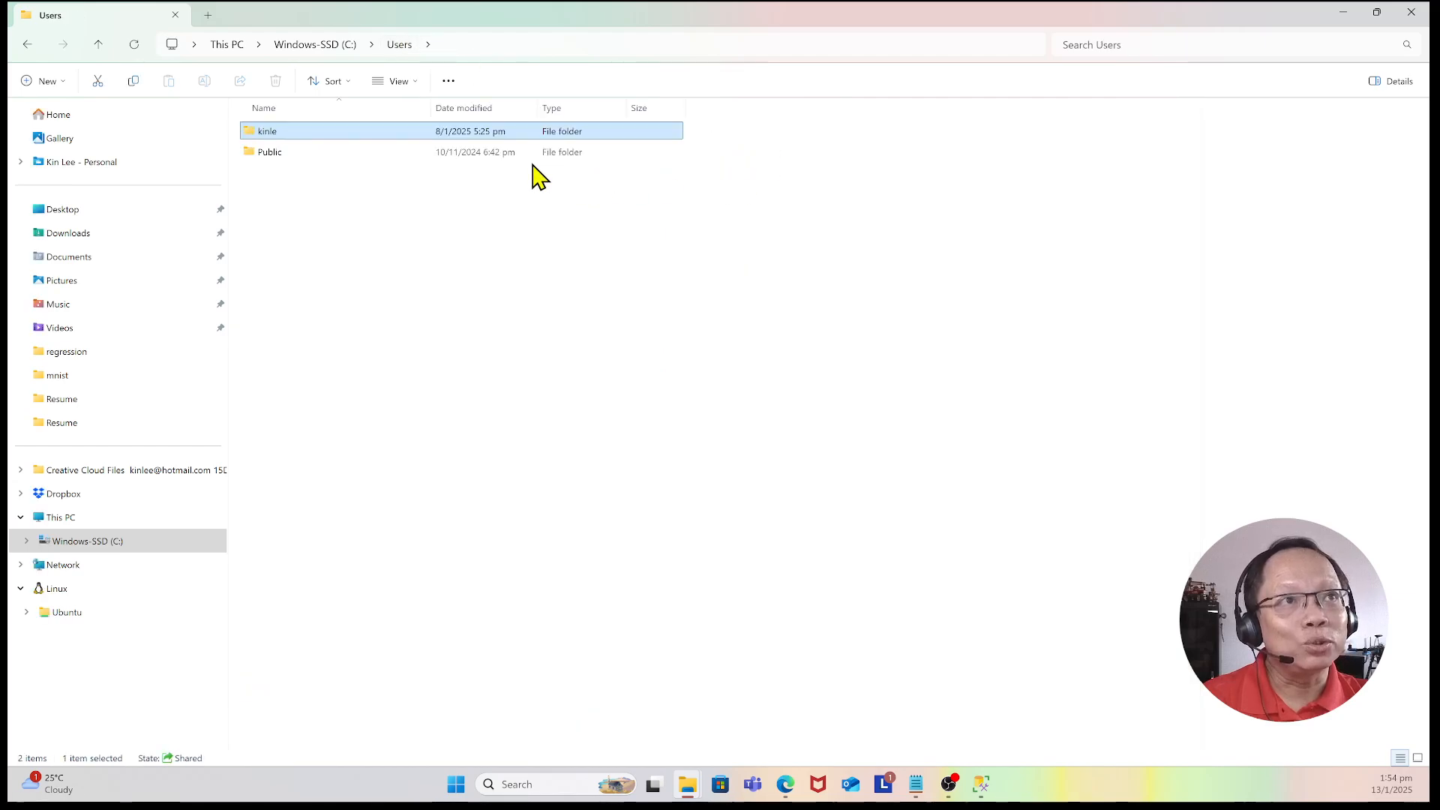
{"action": "double_click", "coordinate": [283, 156]}
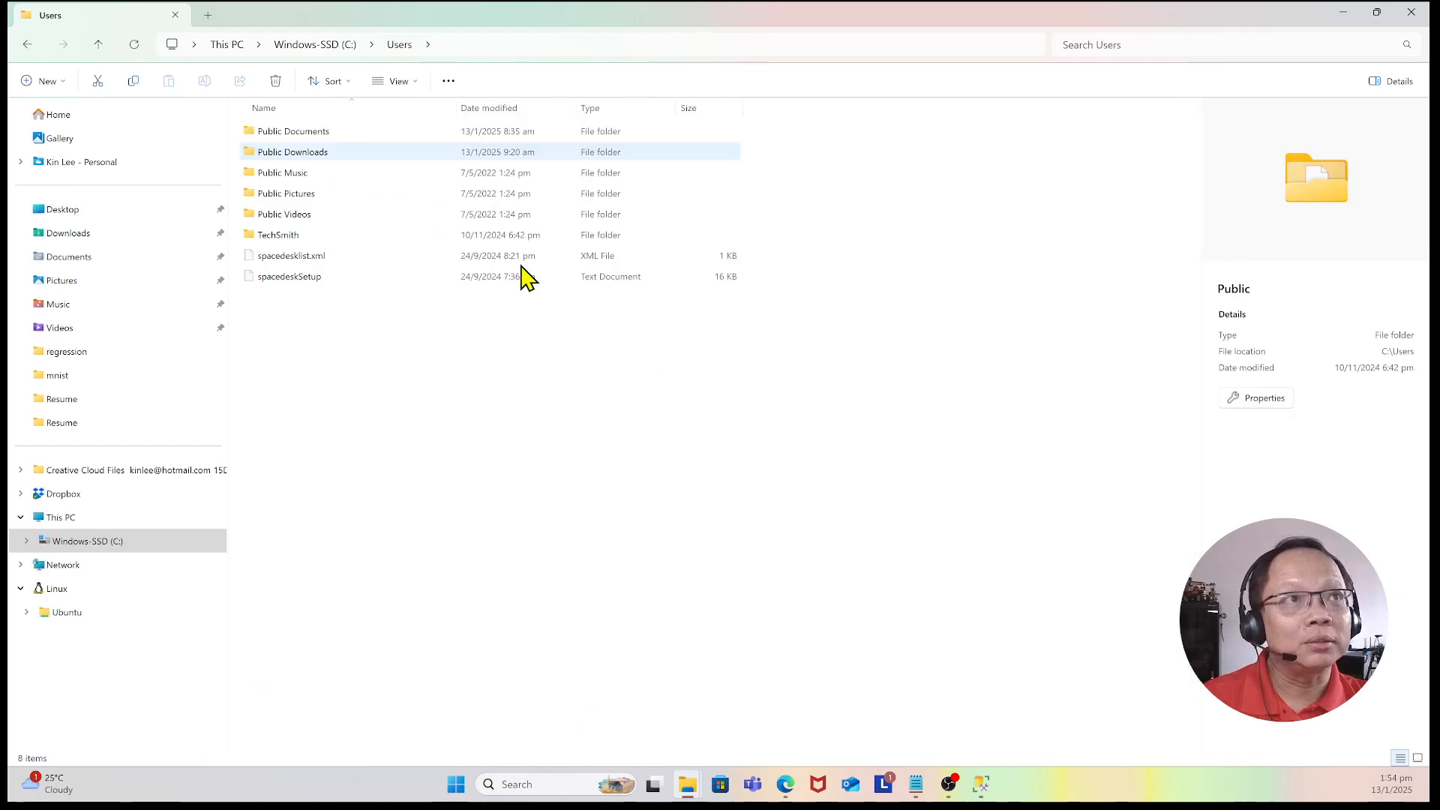
{"action": "left_click", "coordinate": [371, 154]}
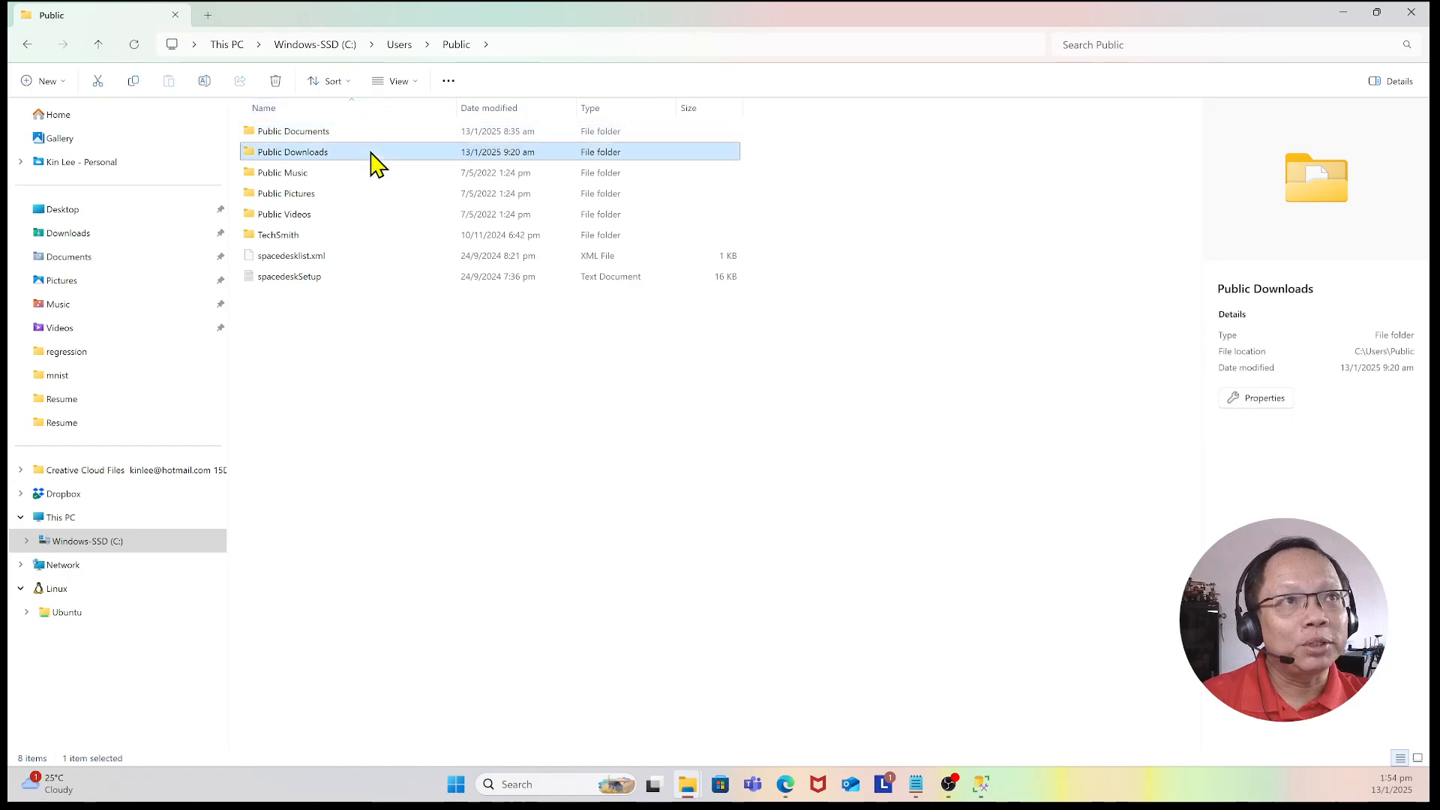
{"action": "double_click", "coordinate": [371, 154]}
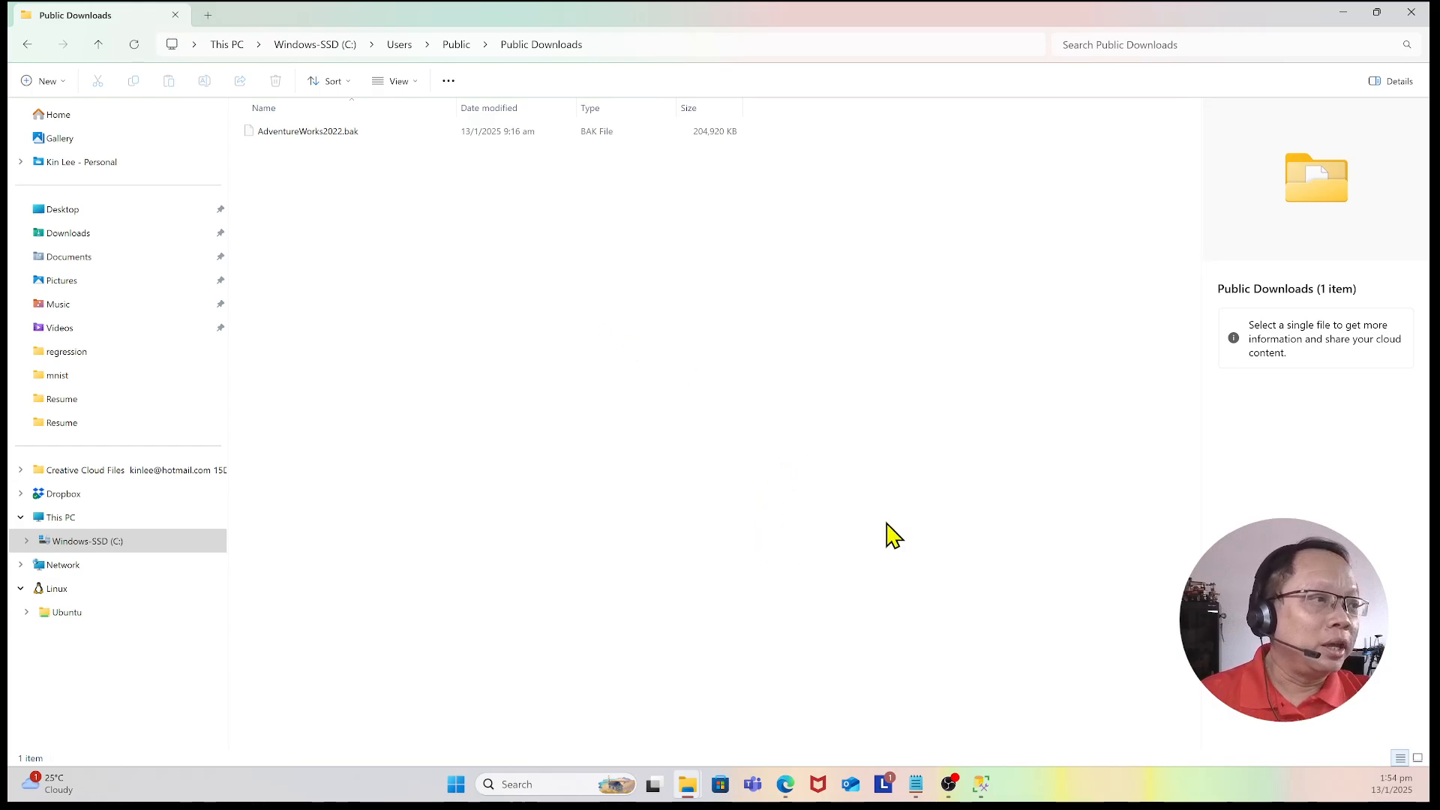
Step: Switch to SQL Server Management Studio and start Restore Database on the Databases node
{"action": "left_click", "coordinate": [992, 796]}
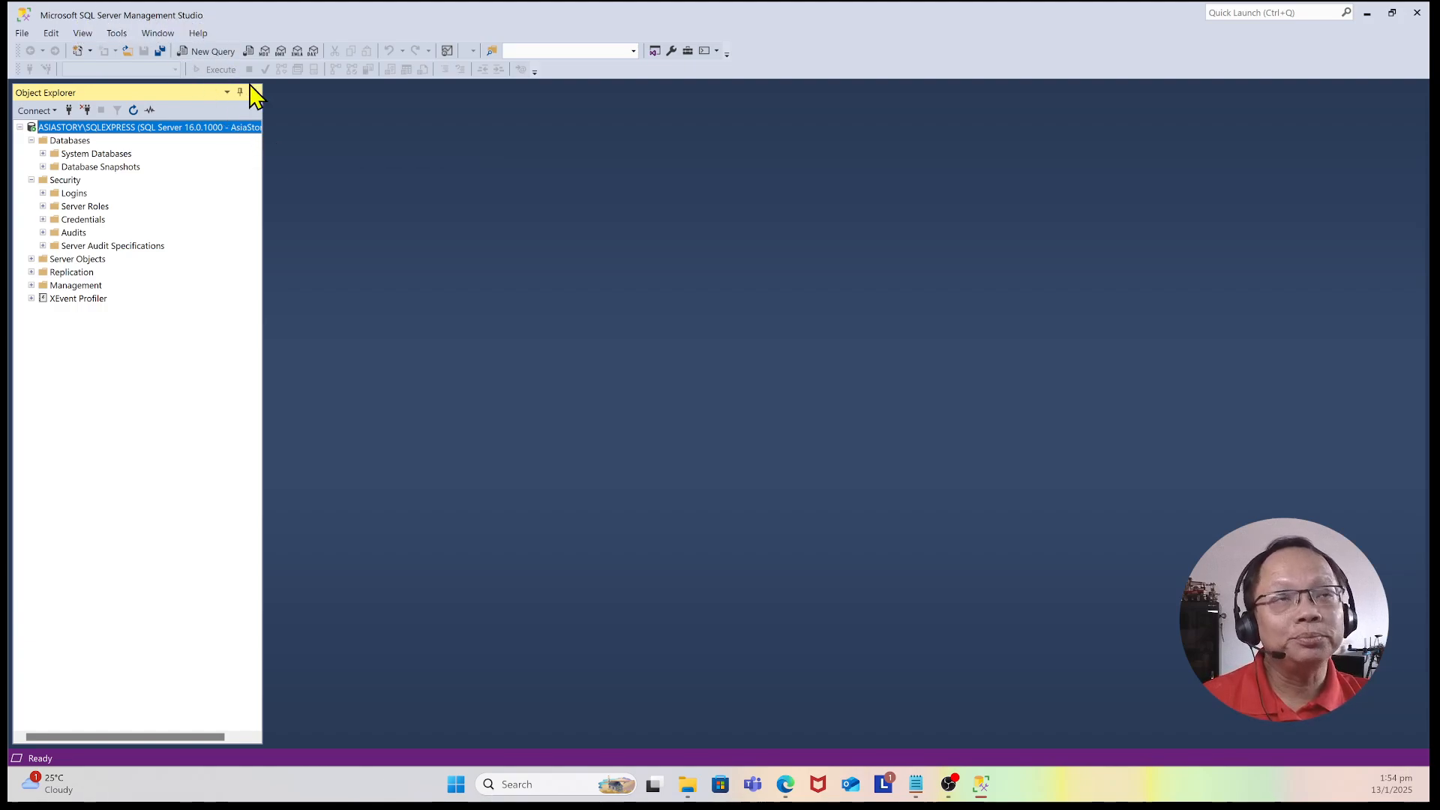
{"action": "left_click", "coordinate": [74, 143]}
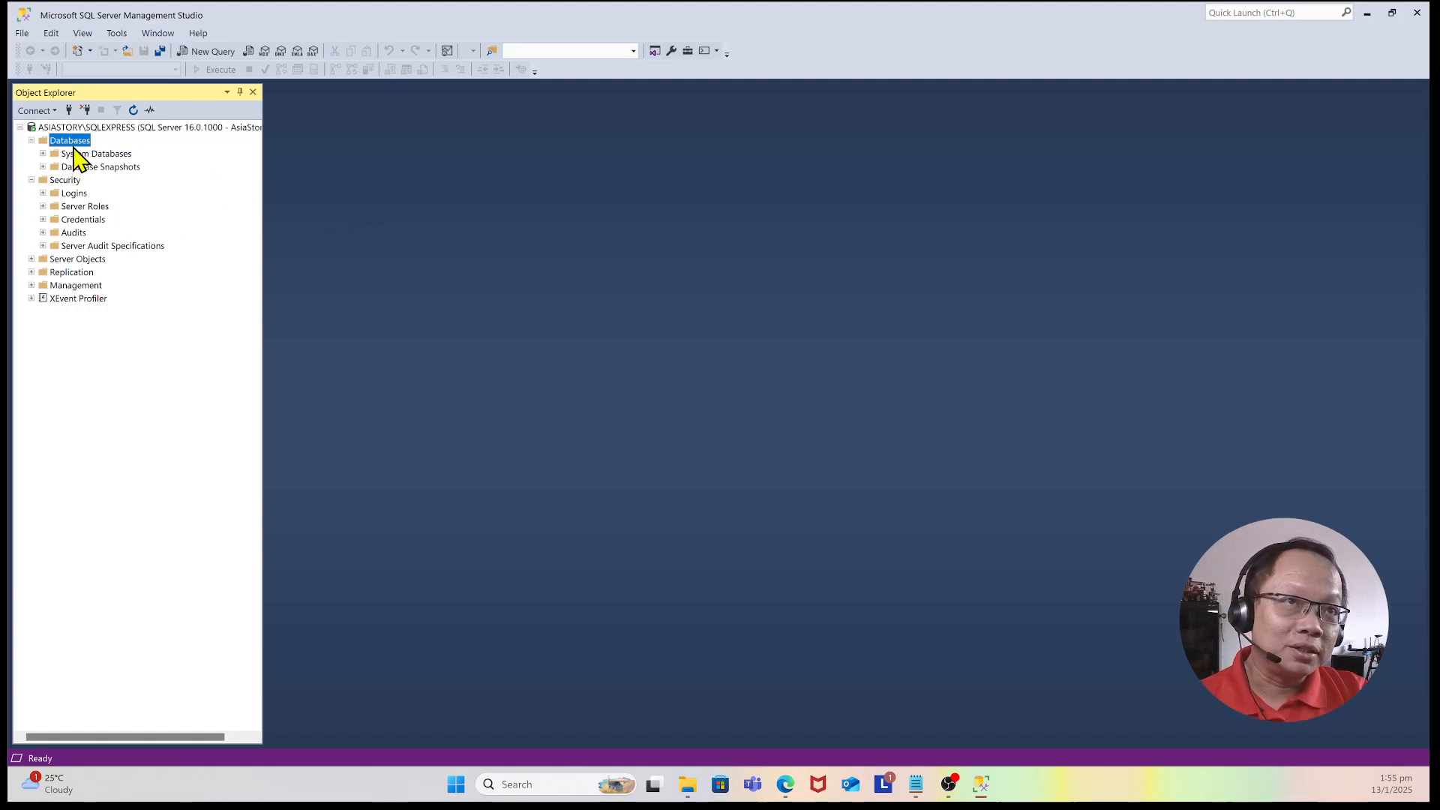
{"action": "right_click", "coordinate": [68, 141]}
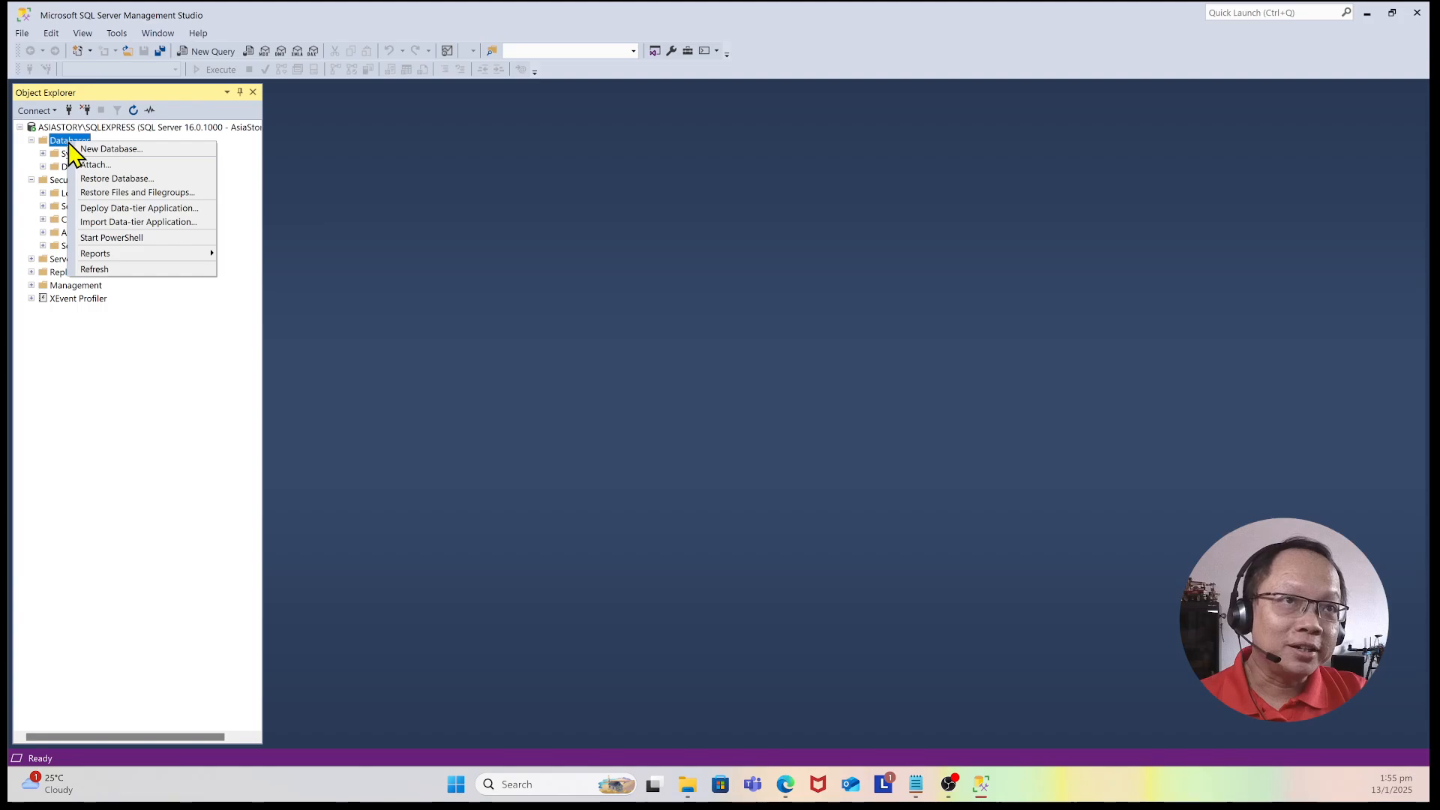
{"action": "left_click", "coordinate": [149, 178]}
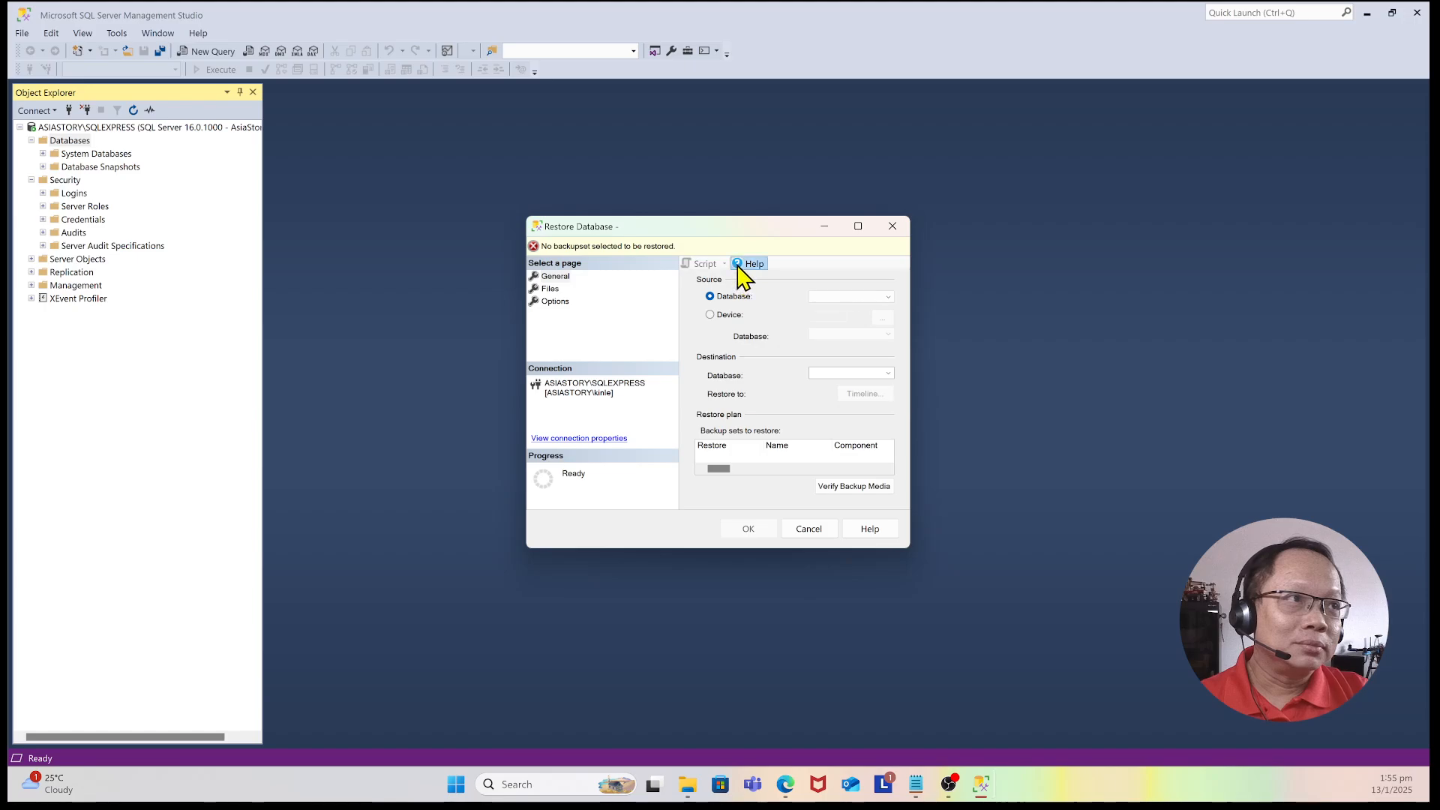
Step: Choose Device as the restore source and start adding a backup file
{"action": "left_click", "coordinate": [711, 316]}
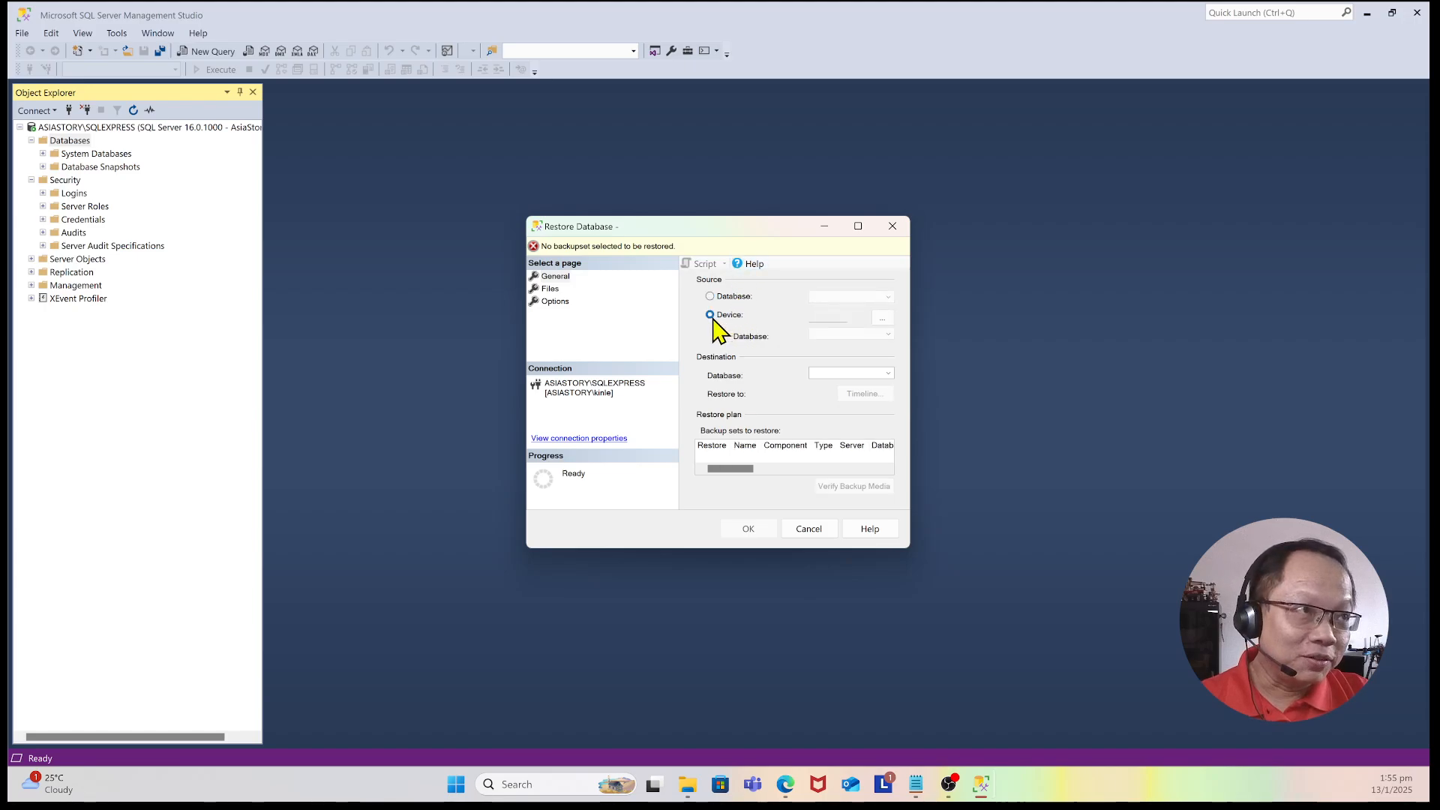
{"action": "left_click", "coordinate": [883, 319]}
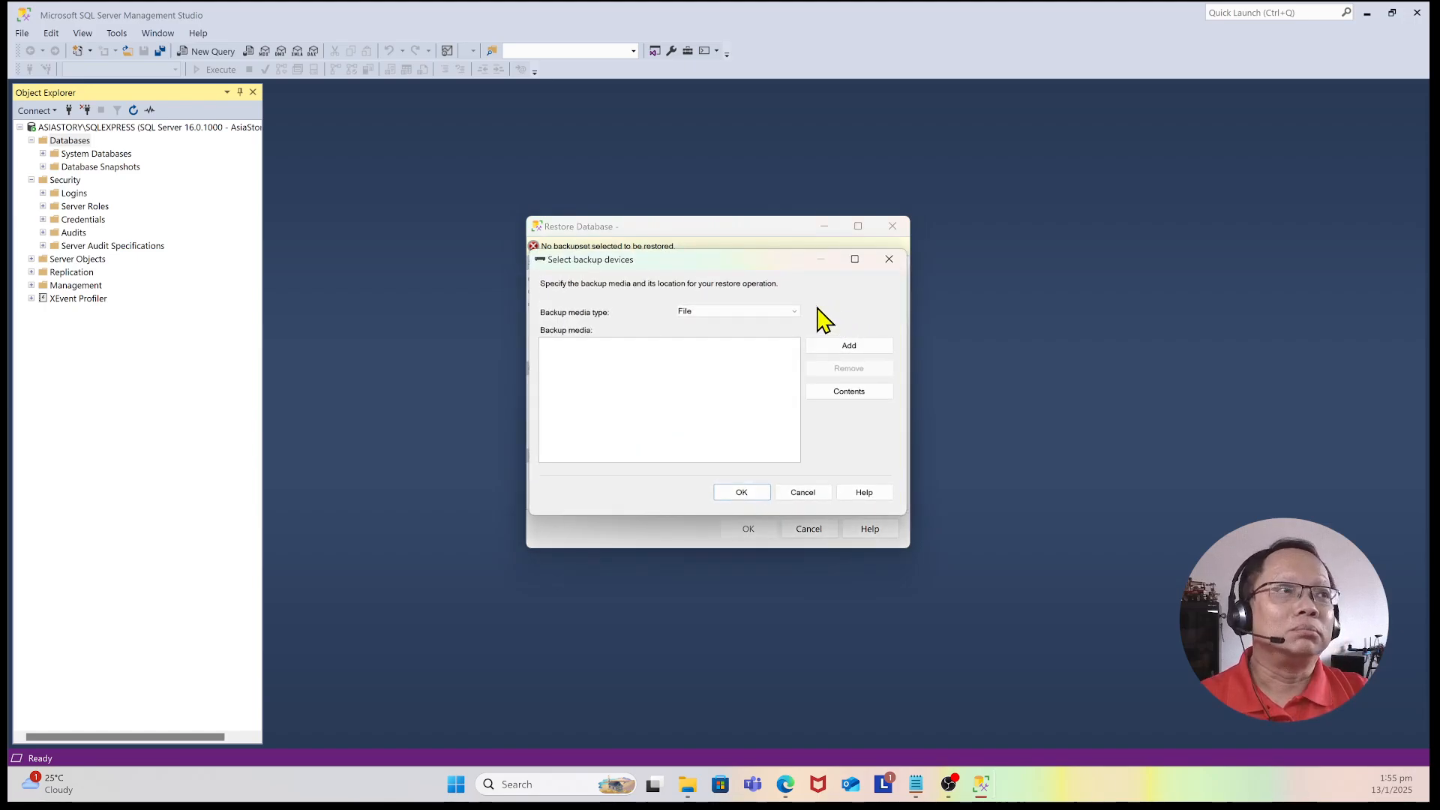
{"action": "left_click", "coordinate": [869, 351]}
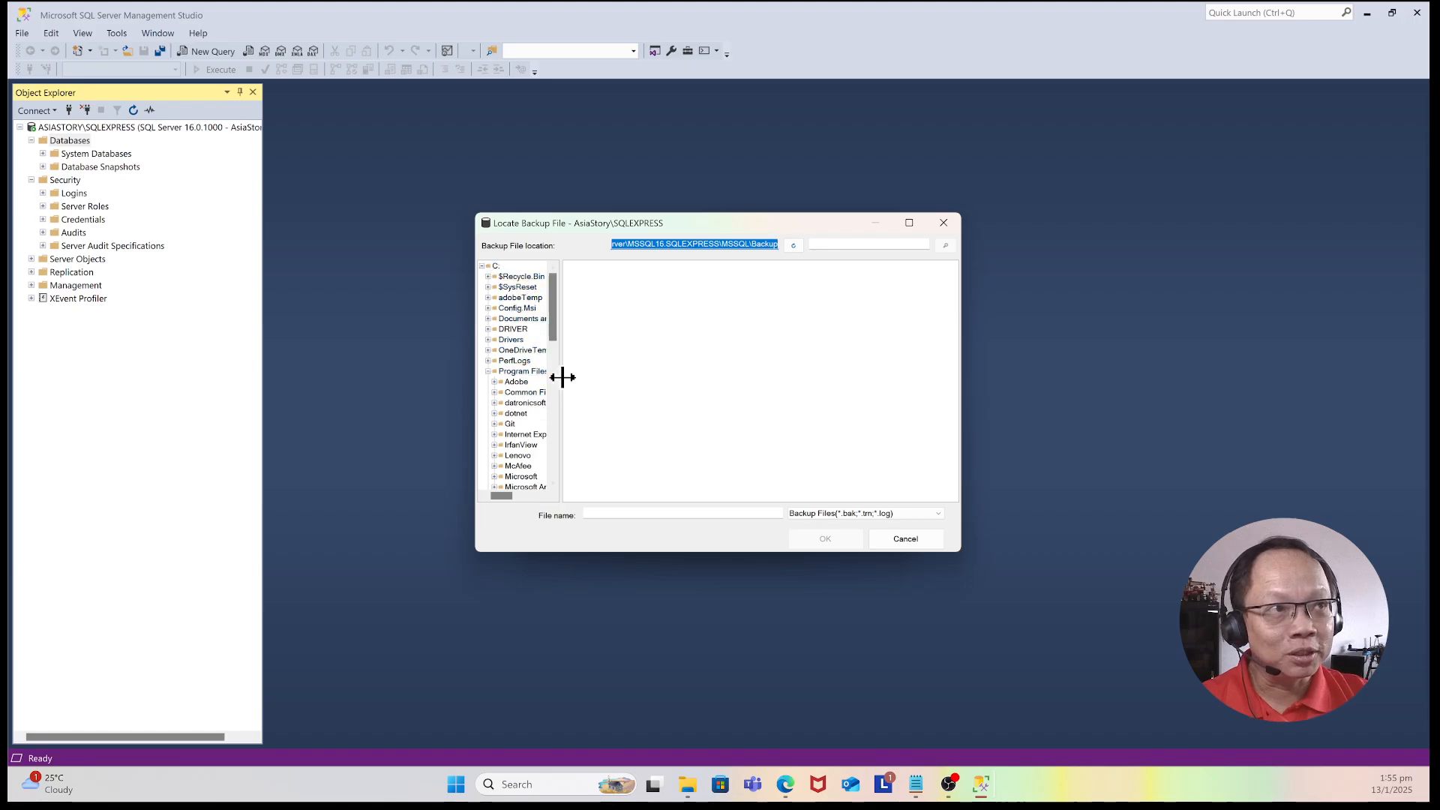
Step: Browse to C:\Users\Public\Downloads and pick AdventureWorks2022.bak as the backup file
{"action": "left_click_drag", "start_coordinate": [561, 369], "coordinate": [586, 471]}
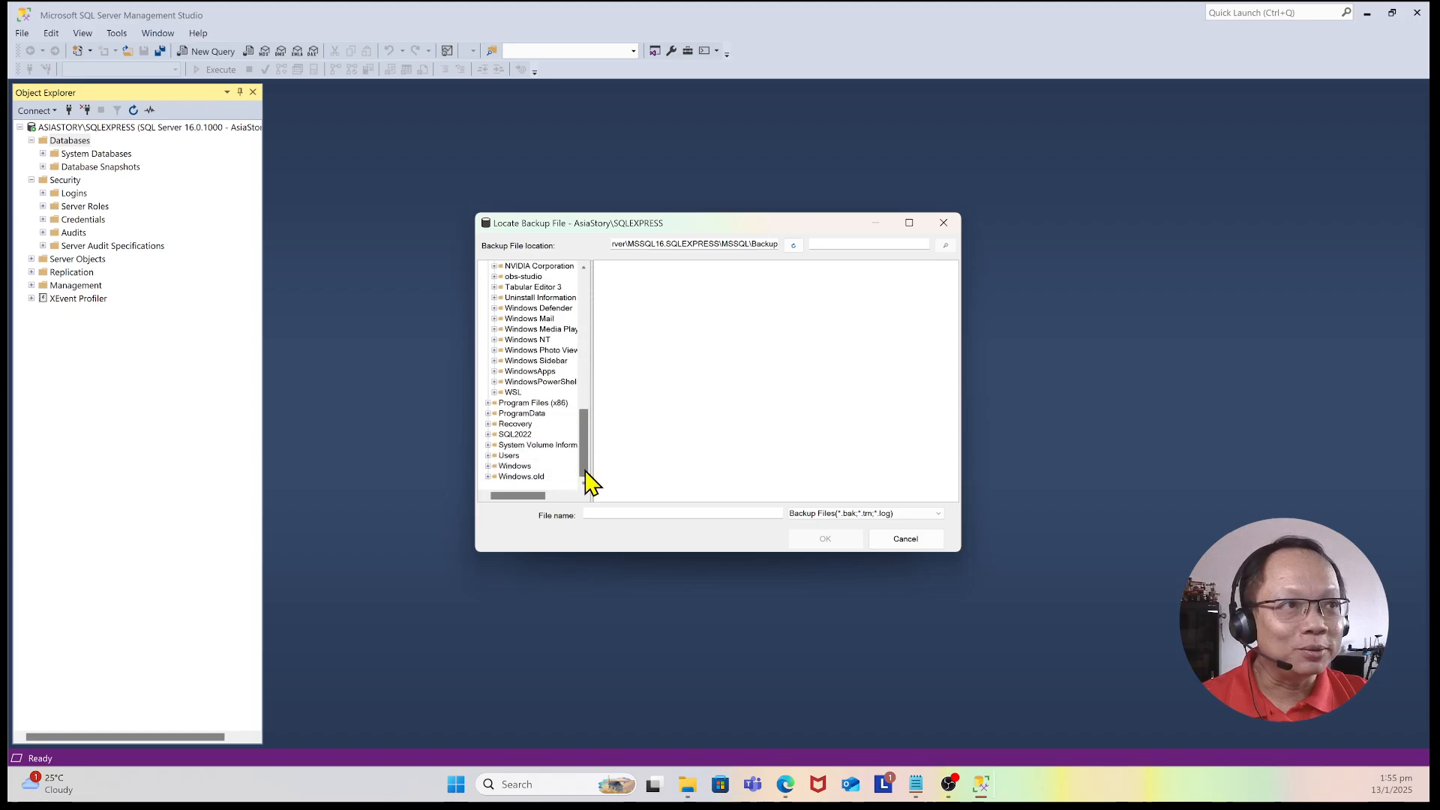
{"action": "left_click", "coordinate": [489, 457]}
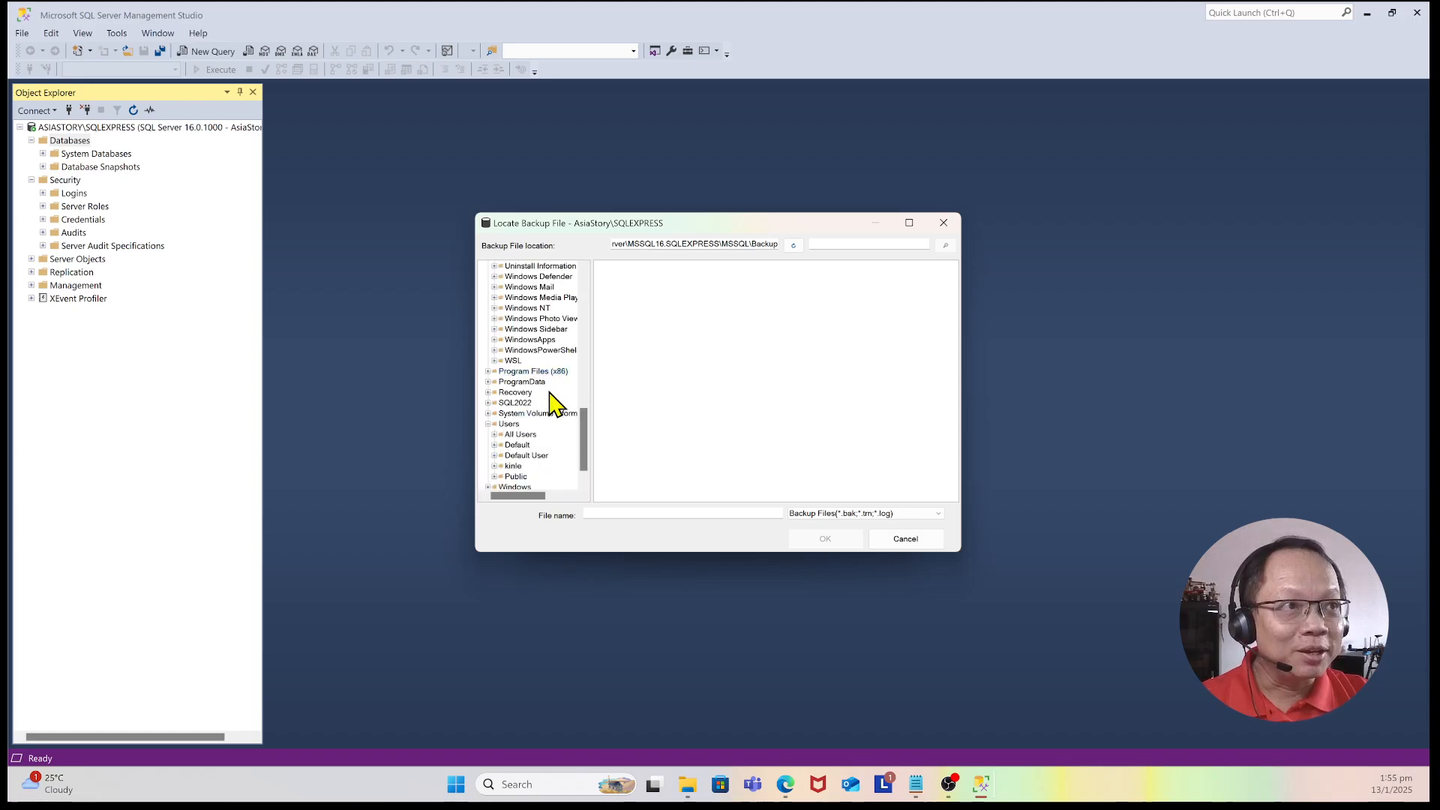
{"action": "scroll", "coordinate": [551, 392], "scroll_direction": "down", "scroll_amount": 1}
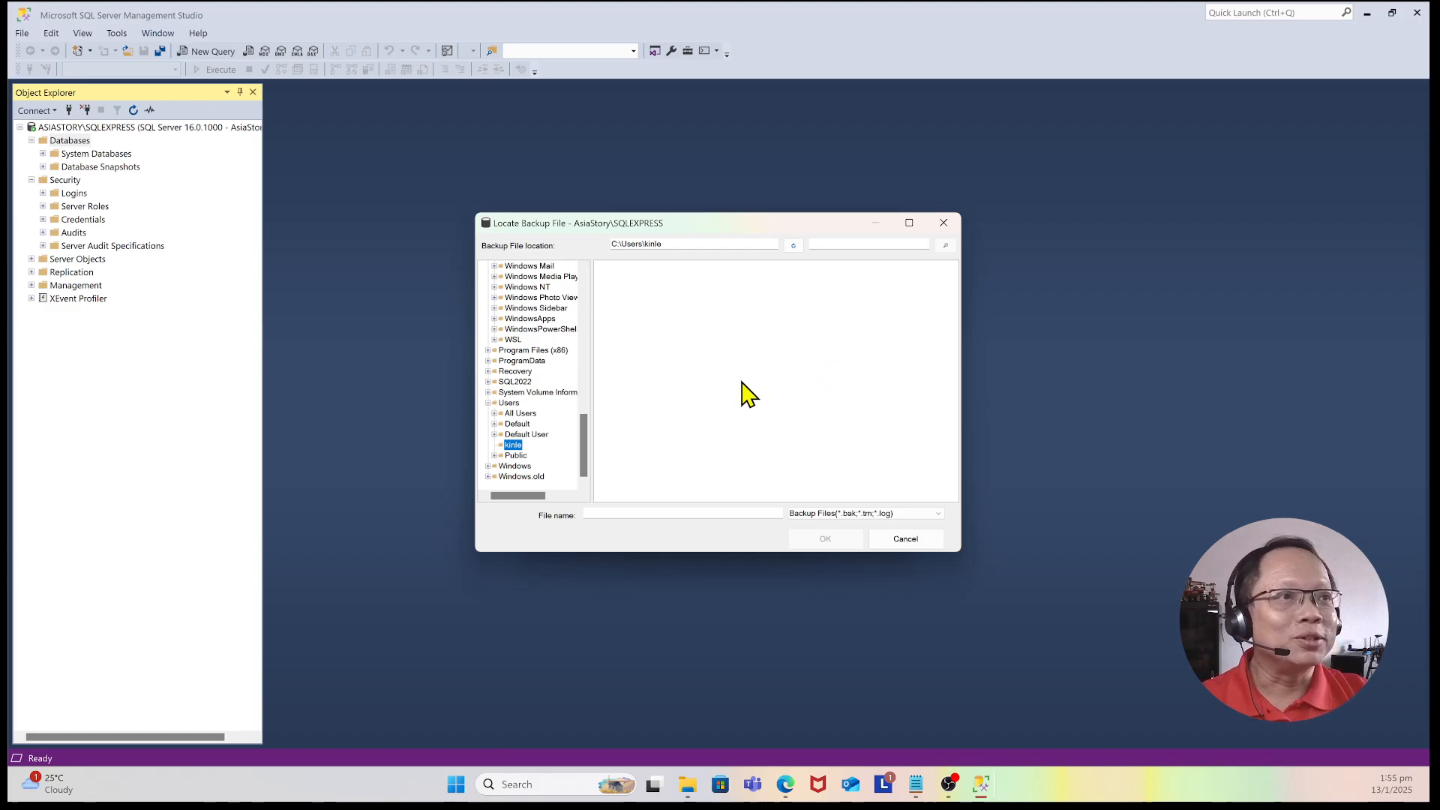
{"action": "left_click", "coordinate": [494, 455]}
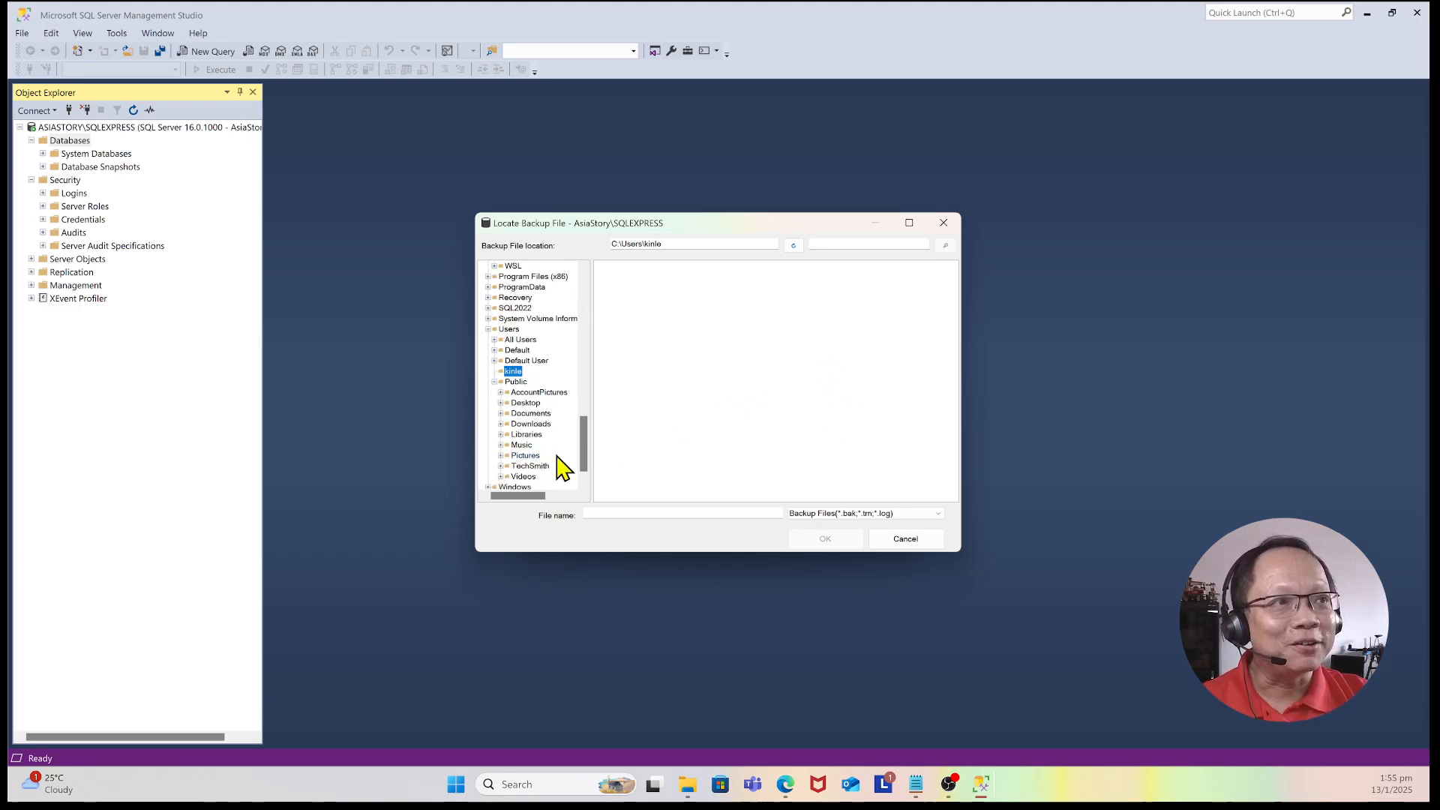
{"action": "left_click", "coordinate": [517, 381]}
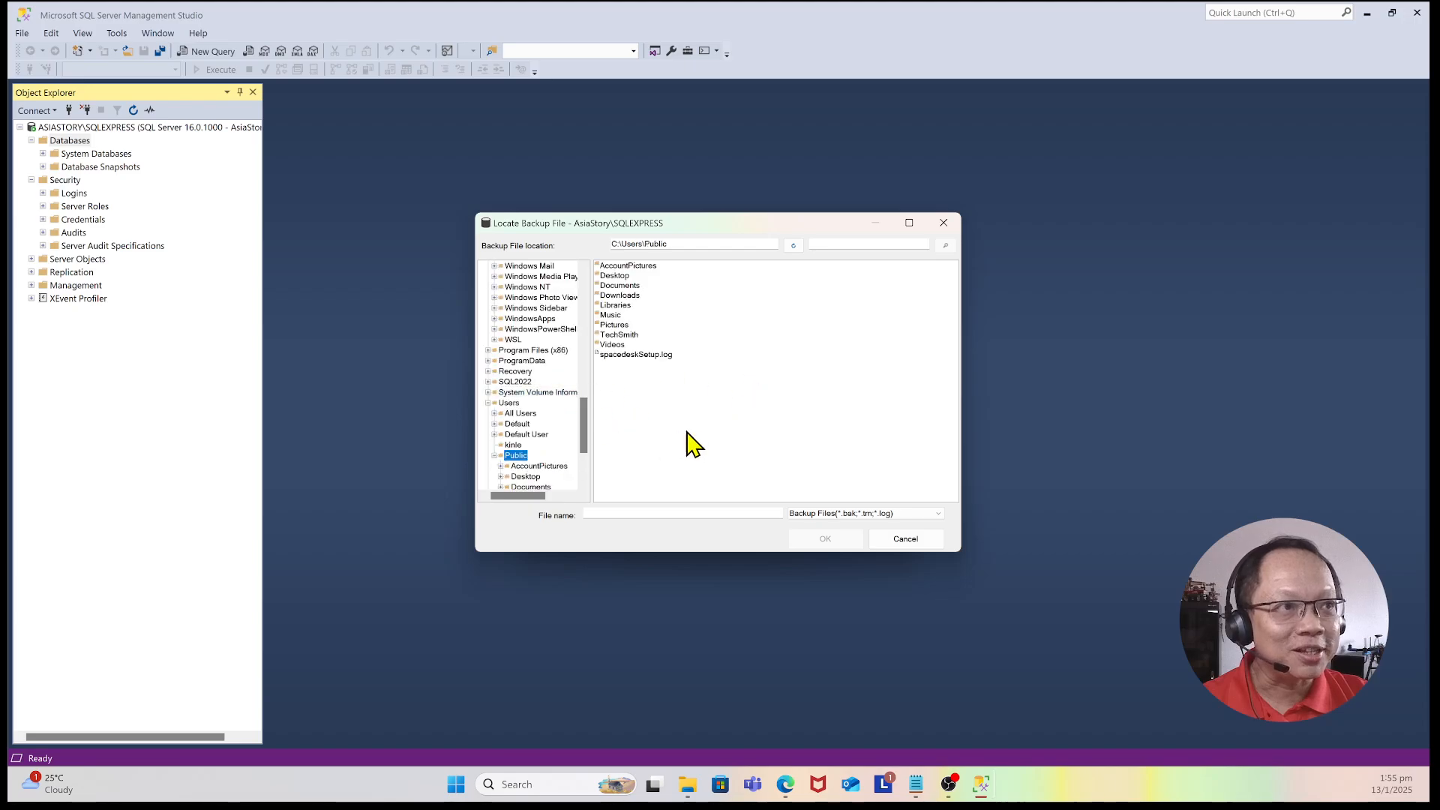
{"action": "scroll", "coordinate": [589, 459], "scroll_direction": "down", "scroll_amount": 3}
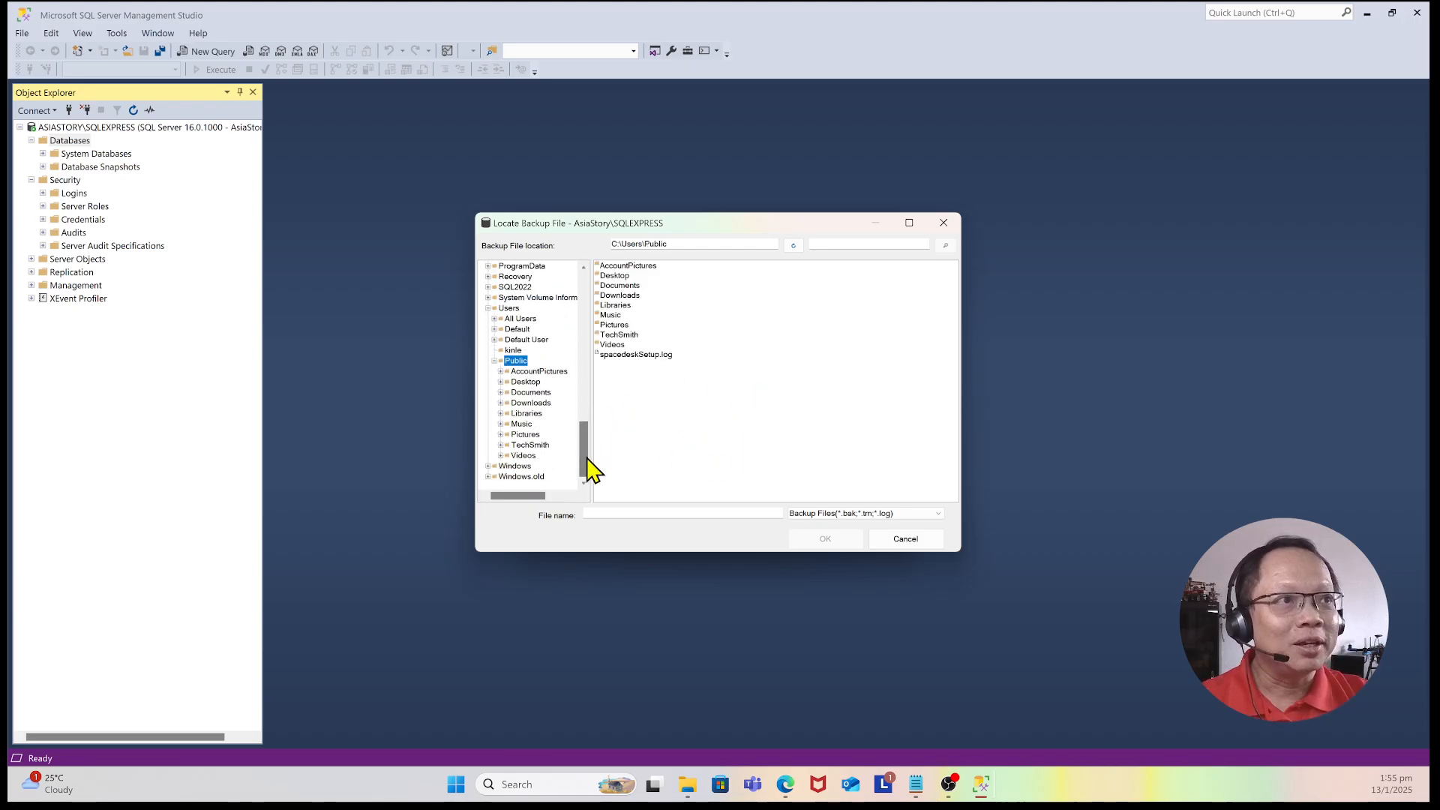
{"action": "left_click", "coordinate": [531, 403]}
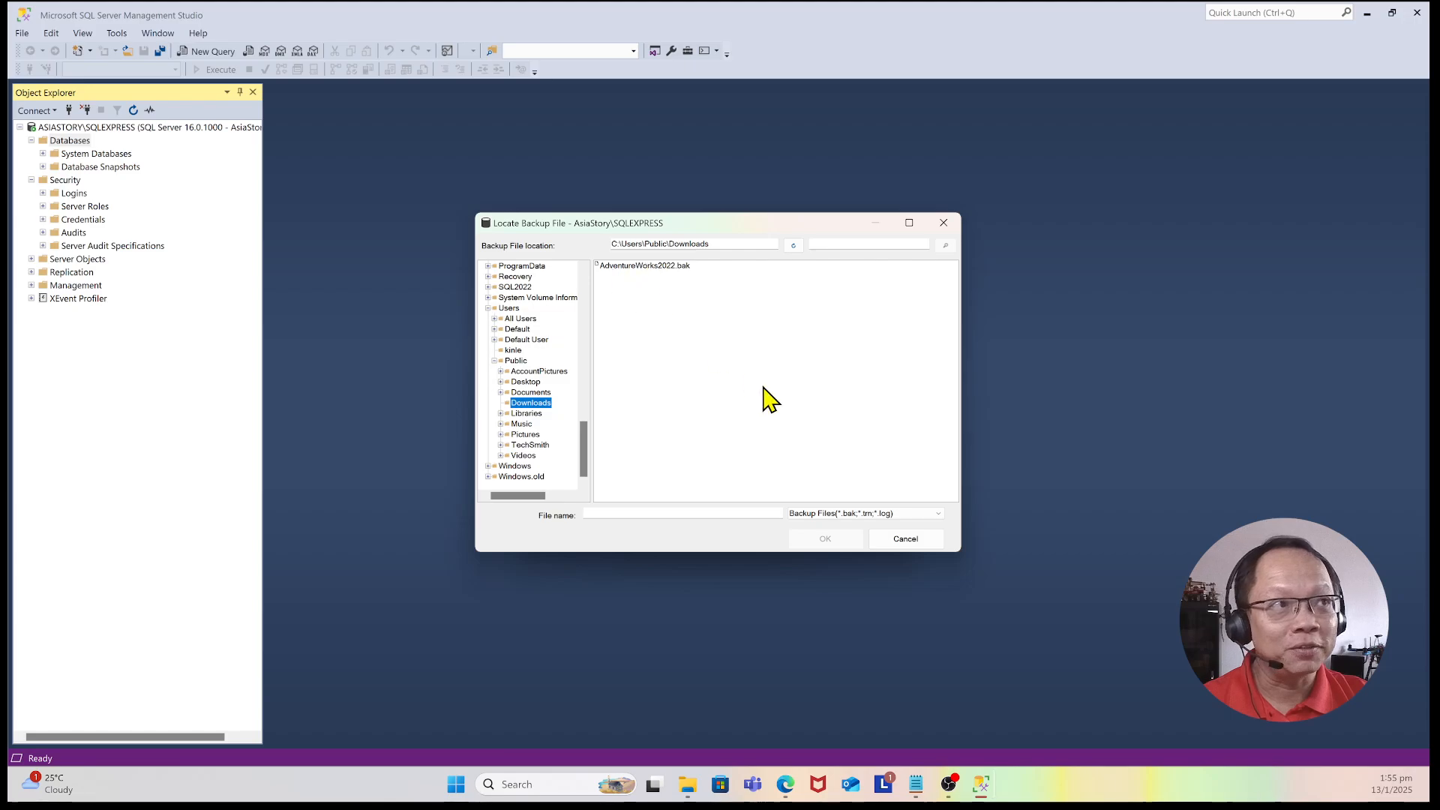
{"action": "left_click", "coordinate": [641, 270]}
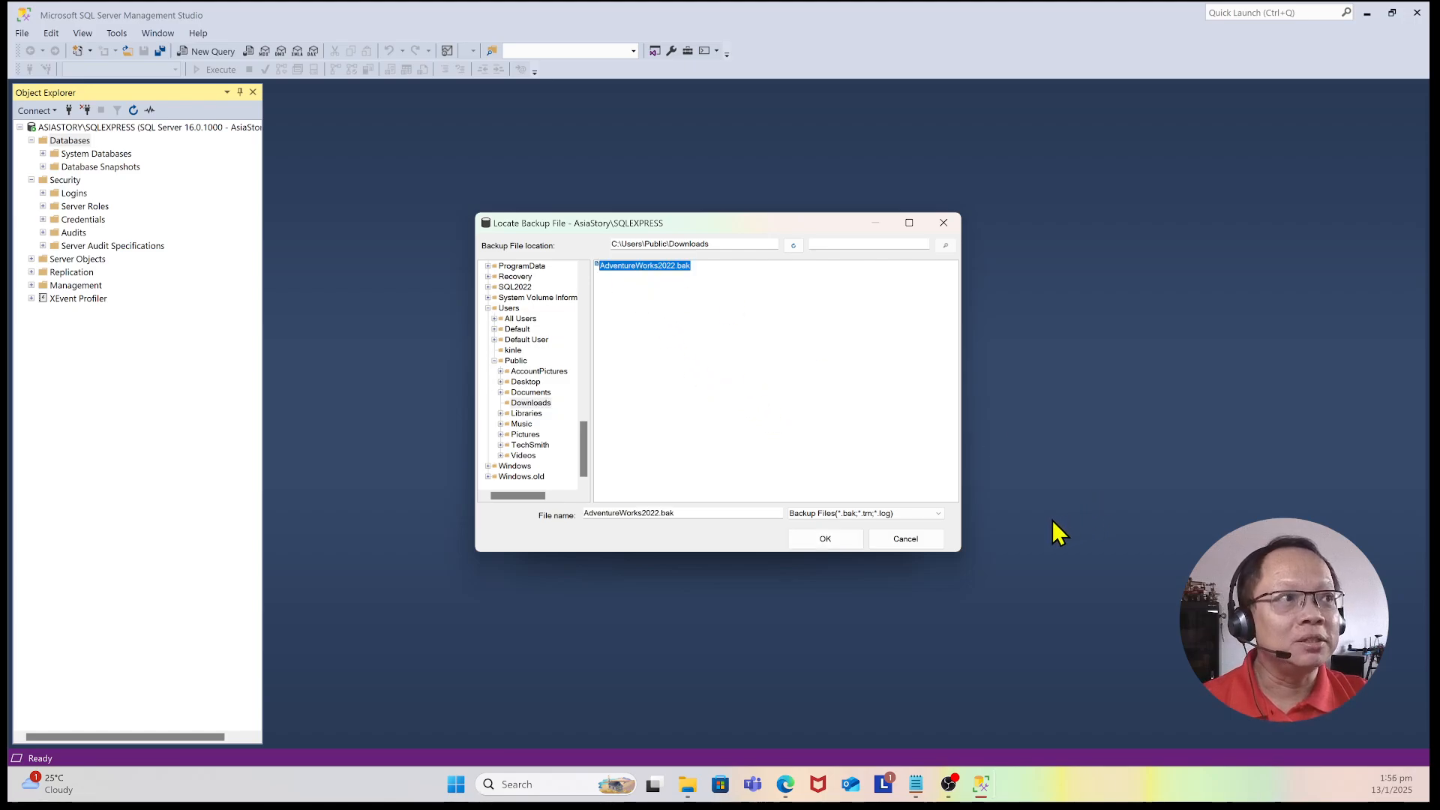
{"action": "left_click", "coordinate": [825, 540]}
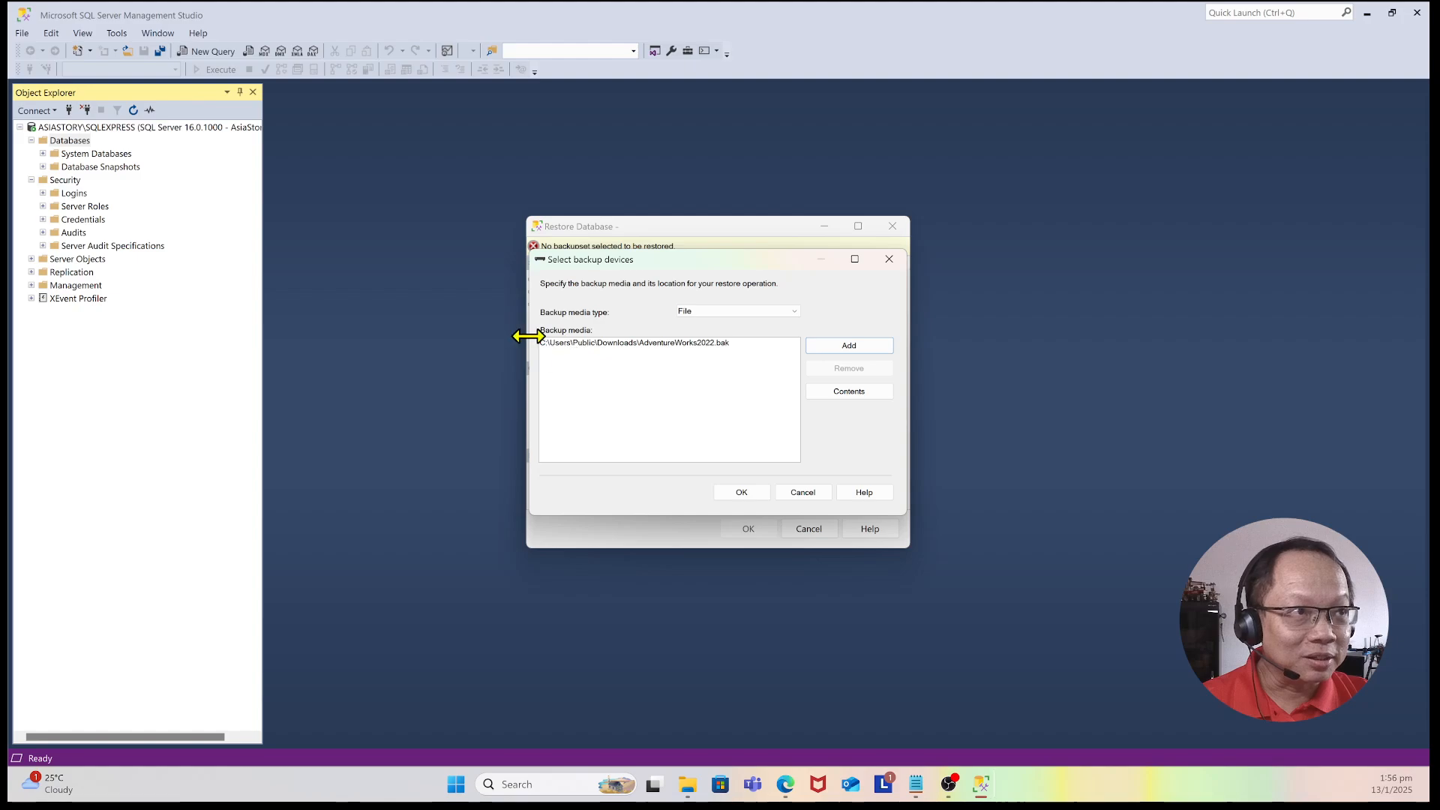
Step: Confirm the backup media and restore the AdventureWorks2022 database
{"action": "left_click", "coordinate": [718, 344]}
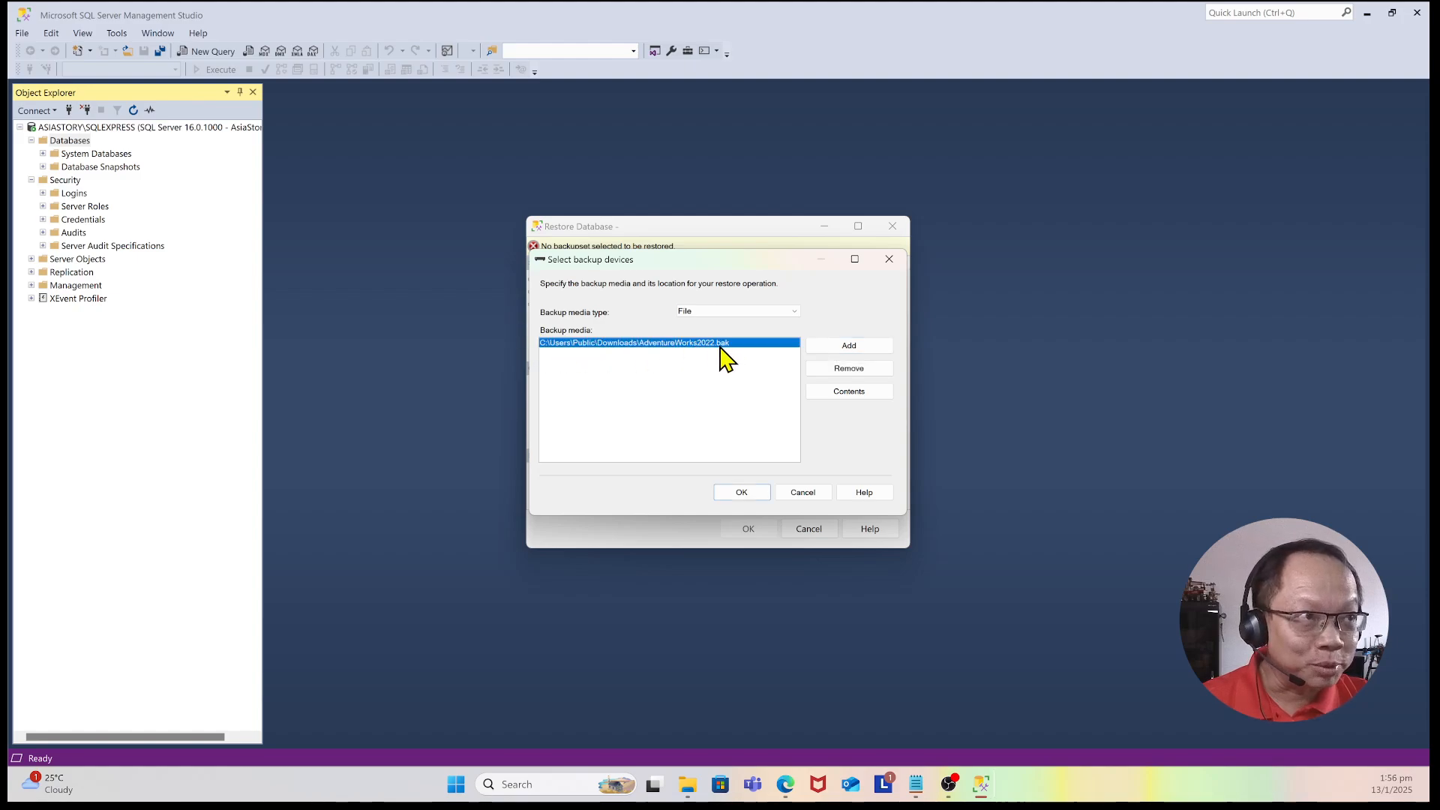
{"action": "left_click", "coordinate": [750, 497]}
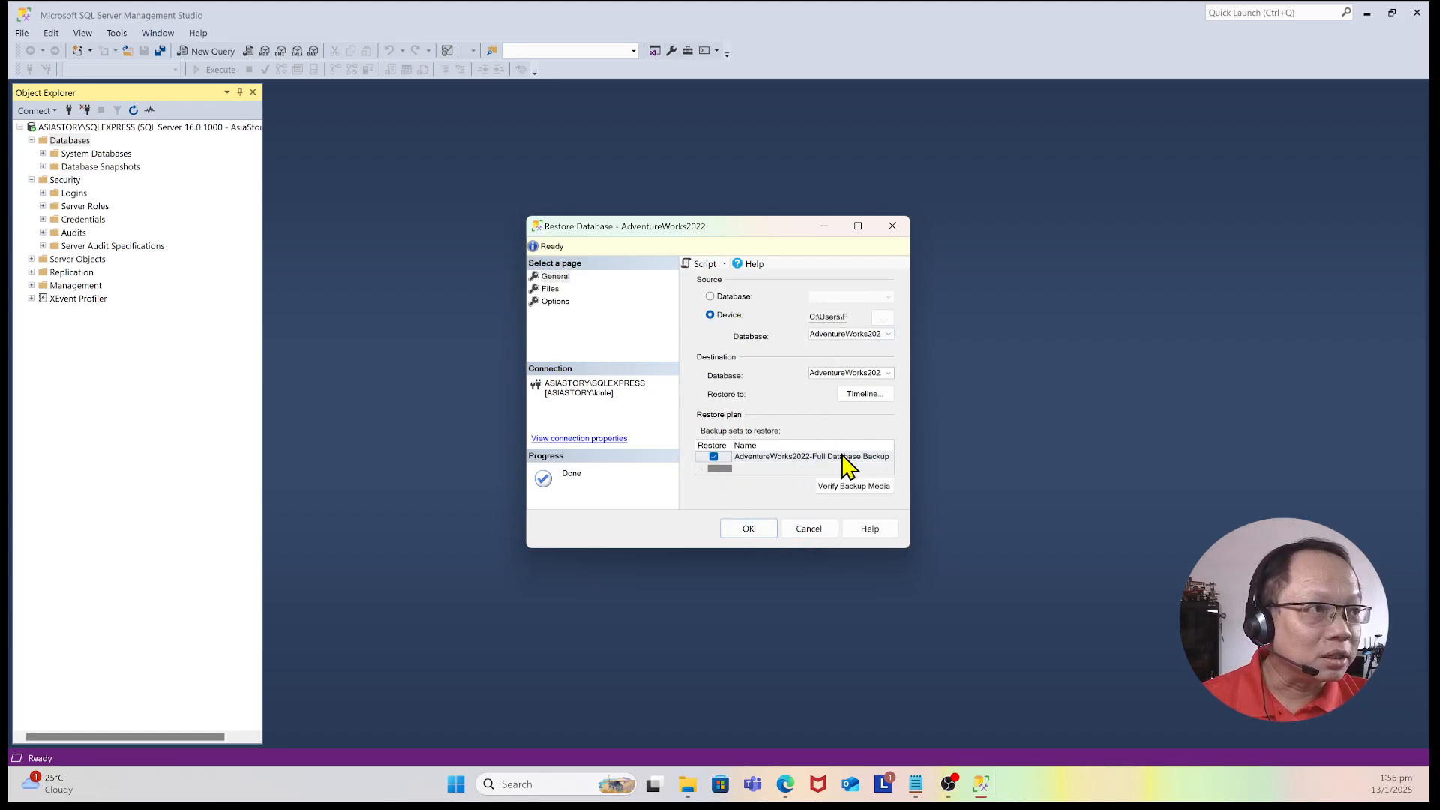
{"action": "left_click", "coordinate": [757, 530]}
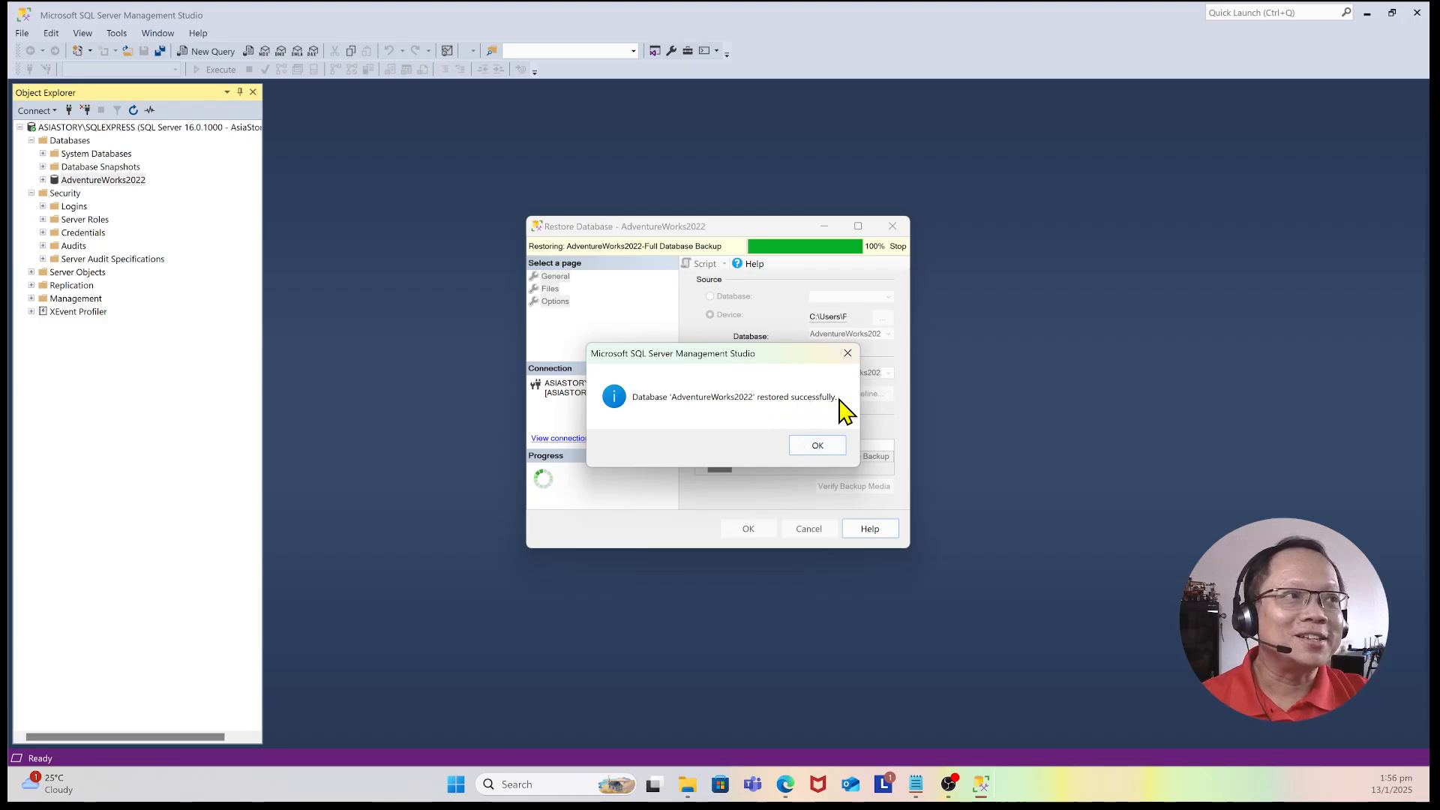
{"action": "left_click", "coordinate": [827, 449]}
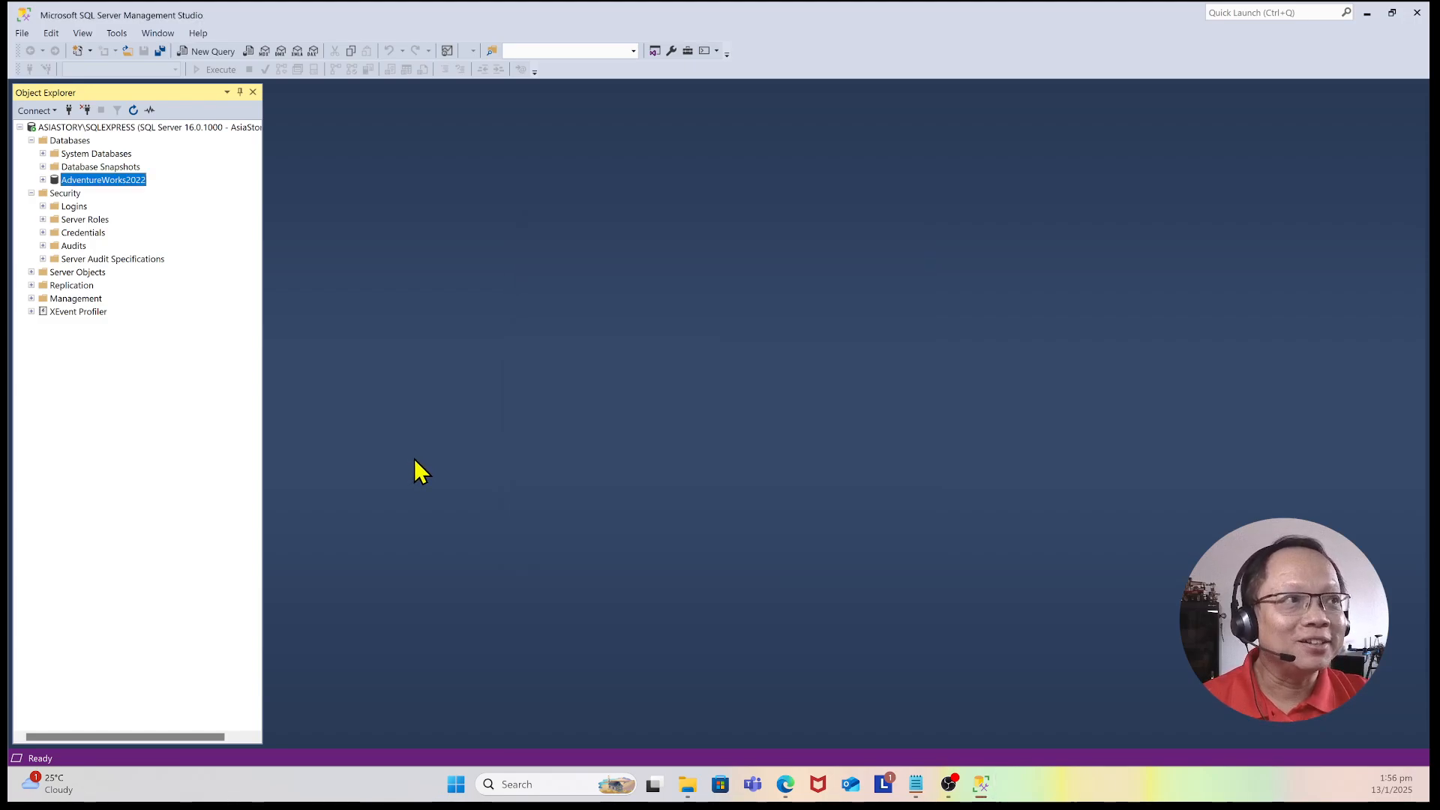
Step: Expand the AdventureWorks2022 database's Tables folder and scroll through its list of tables
{"action": "left_click", "coordinate": [43, 180]}
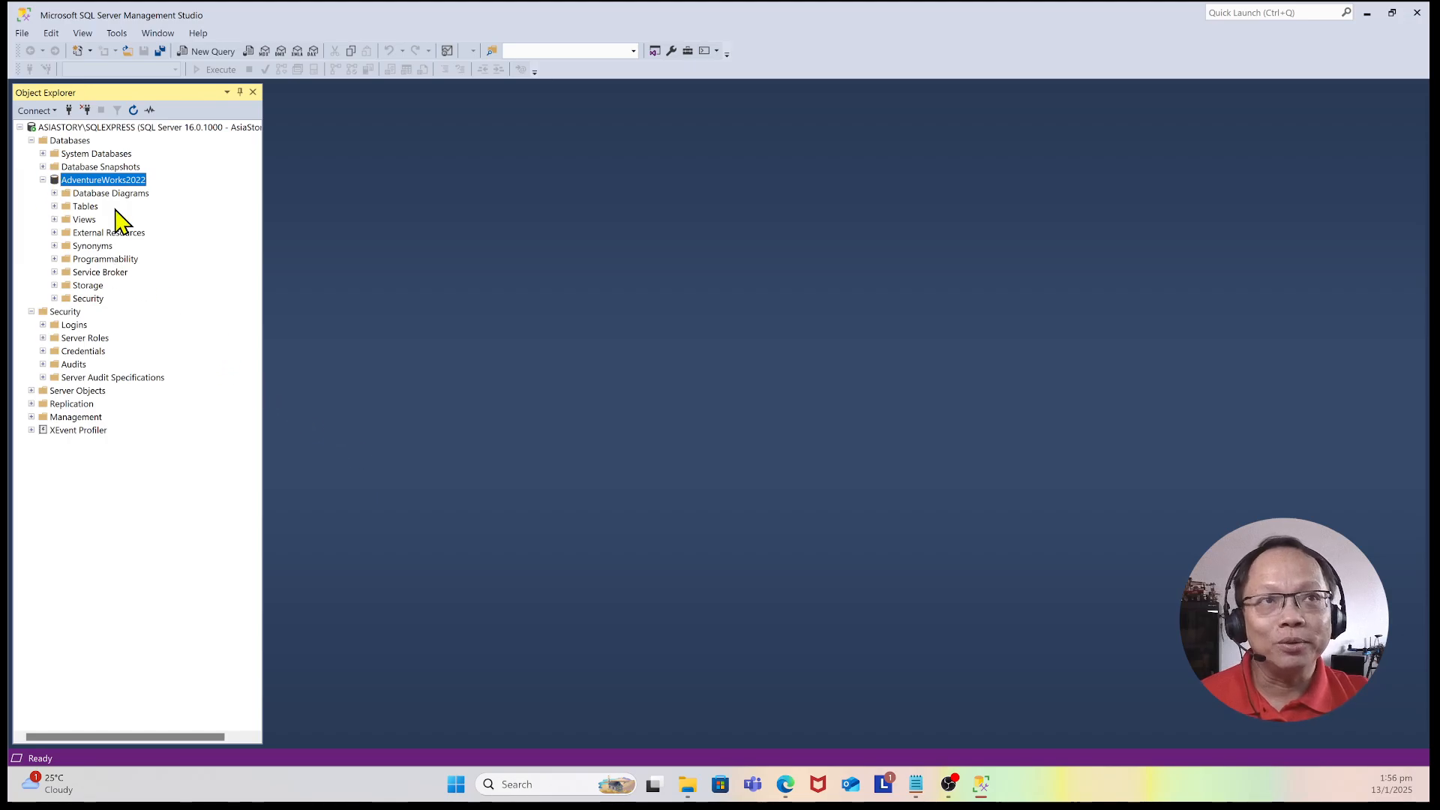
{"action": "left_click", "coordinate": [54, 206]}
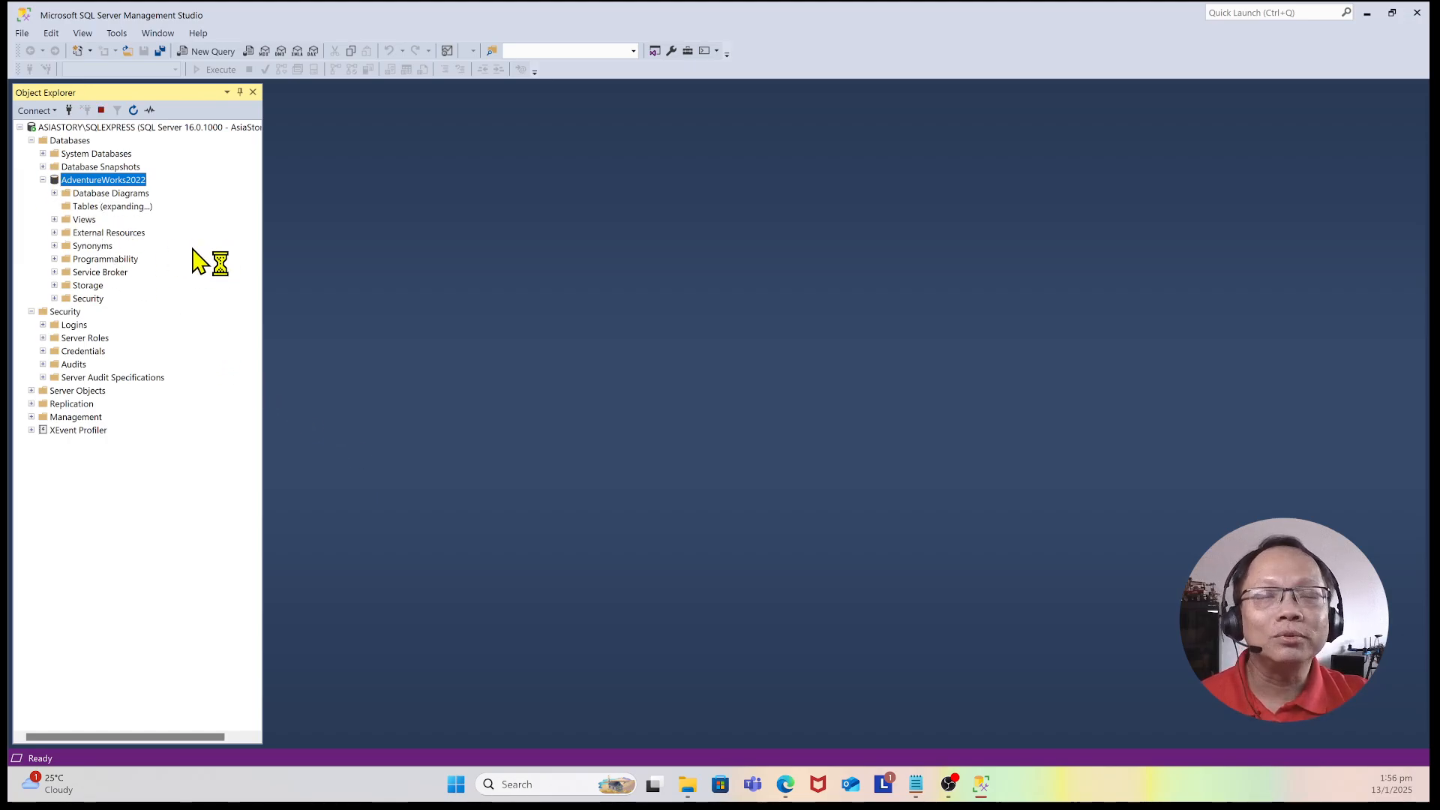
{"action": "scroll", "coordinate": [144, 483], "scroll_direction": "down", "scroll_amount": 10}
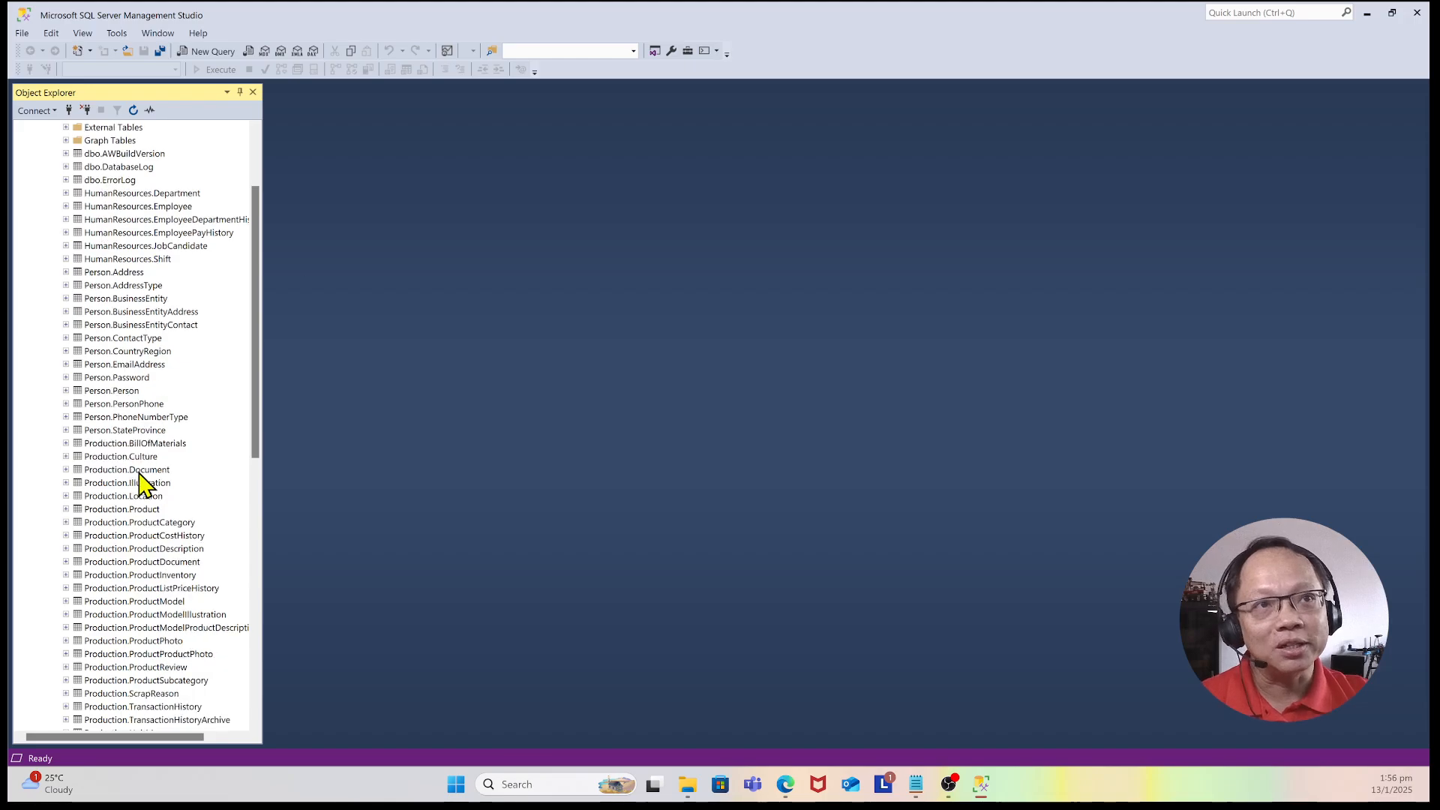
{"action": "scroll", "coordinate": [144, 484], "scroll_direction": "up", "scroll_amount": 2}
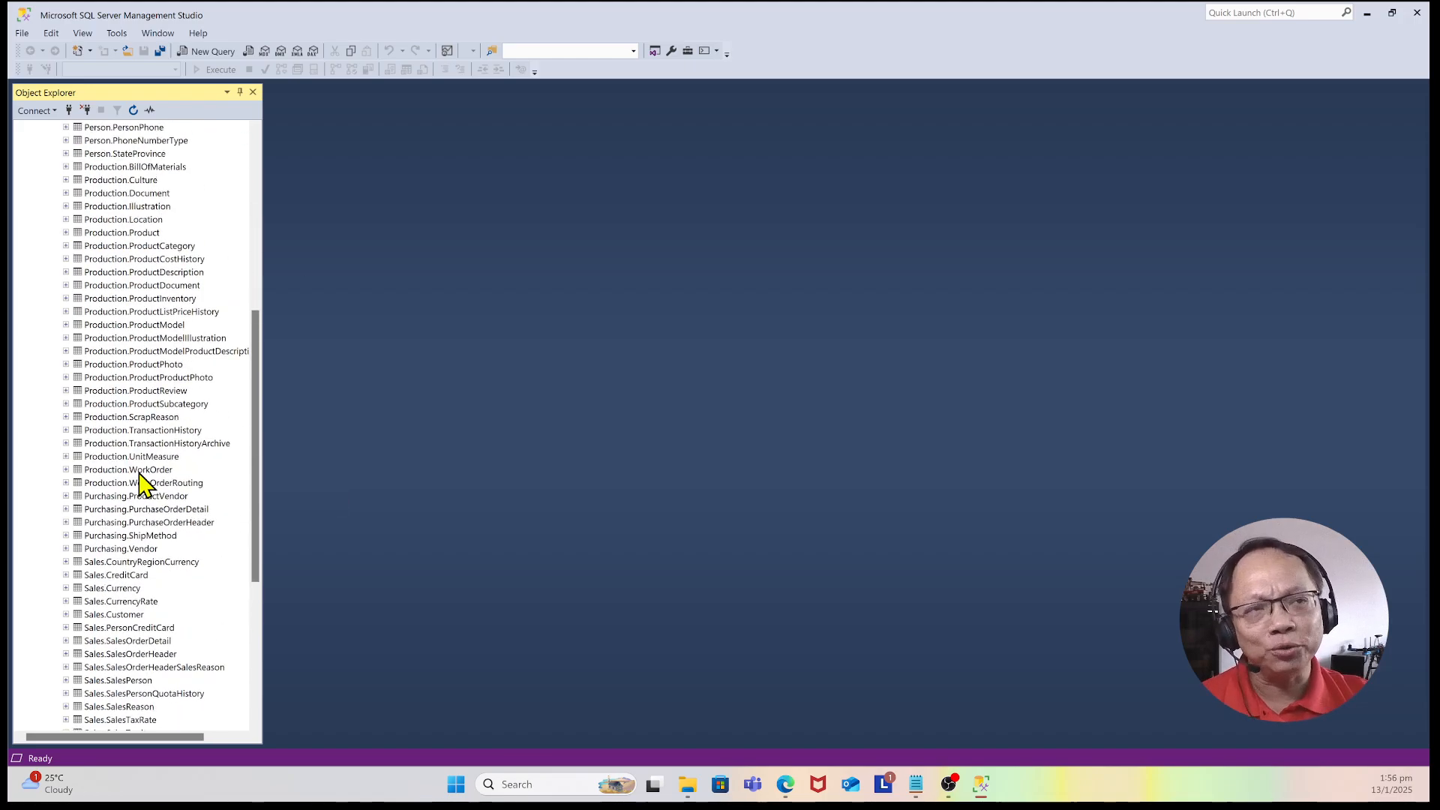
{"action": "scroll", "coordinate": [144, 484], "scroll_direction": "up", "scroll_amount": 5}
{"action": "scroll", "coordinate": [144, 484], "scroll_direction": "up", "scroll_amount": 5}
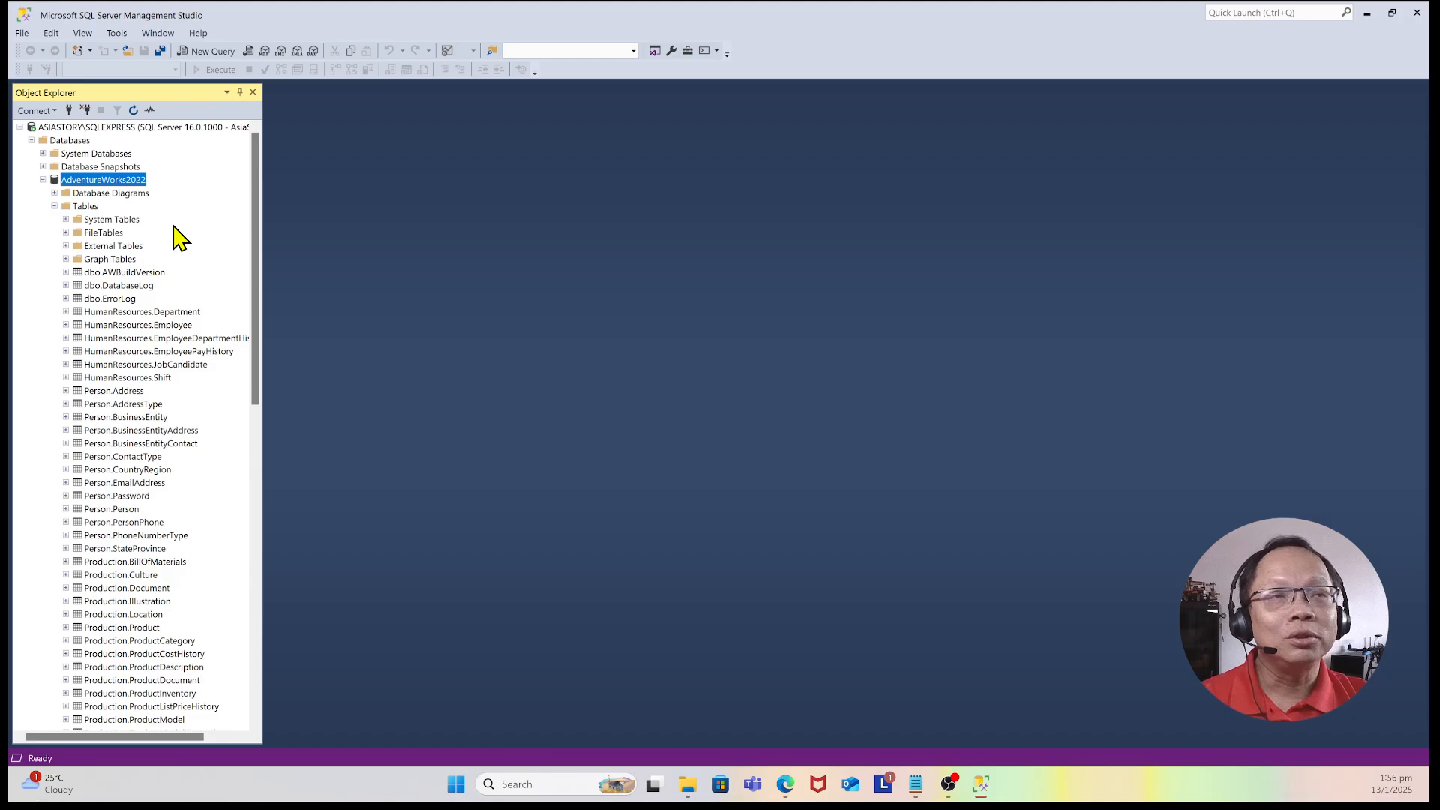
{"action": "scroll", "coordinate": [124, 492], "scroll_direction": "down", "scroll_amount": 5}
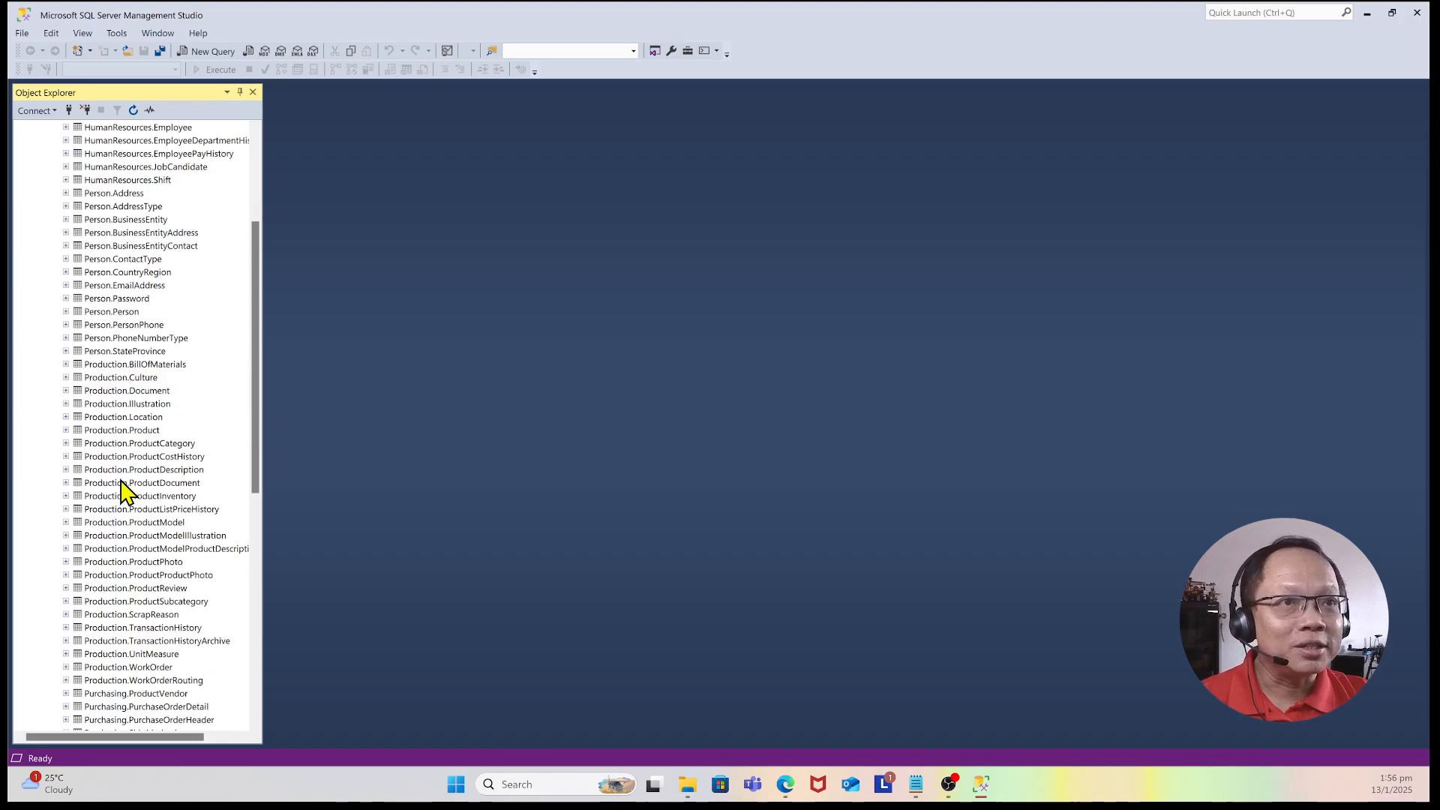
{"action": "scroll", "coordinate": [124, 491], "scroll_direction": "down", "scroll_amount": 7}
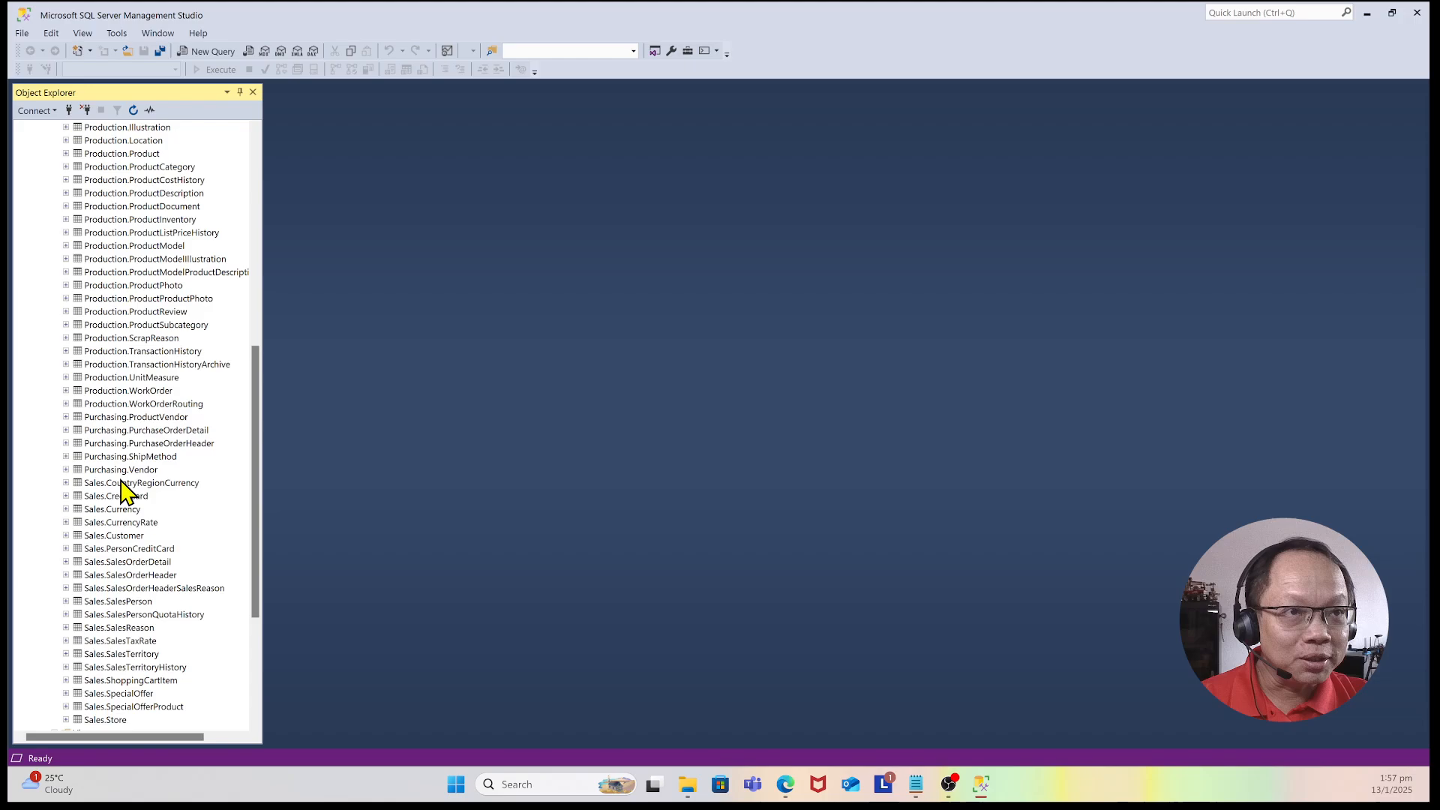
{"action": "scroll", "coordinate": [142, 579], "scroll_direction": "down", "scroll_amount": 1}
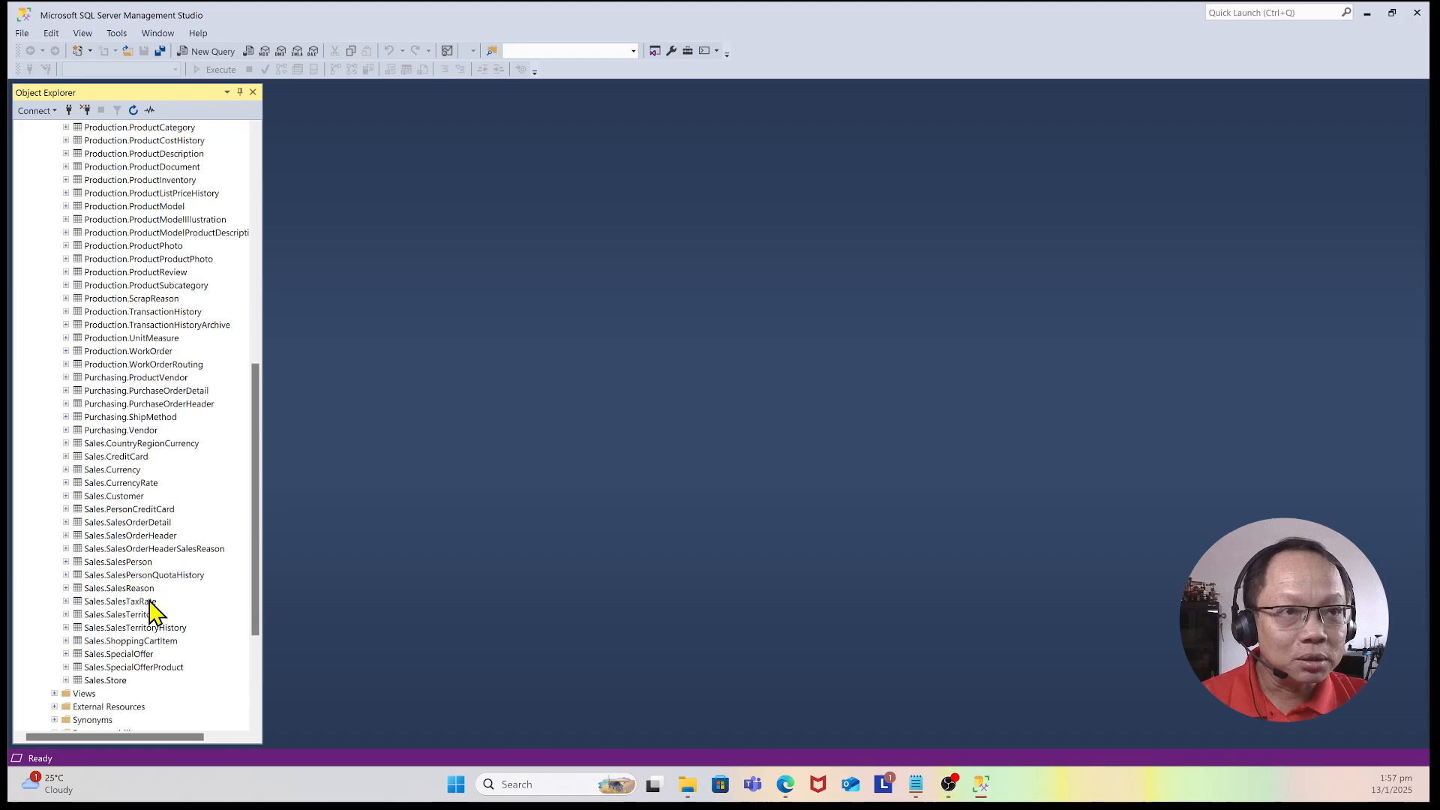
Step: Select the top 1000 rows of the Sales.SalesOrderHeader table
{"action": "left_click", "coordinate": [142, 537]}
{"action": "right_click", "coordinate": [110, 537]}
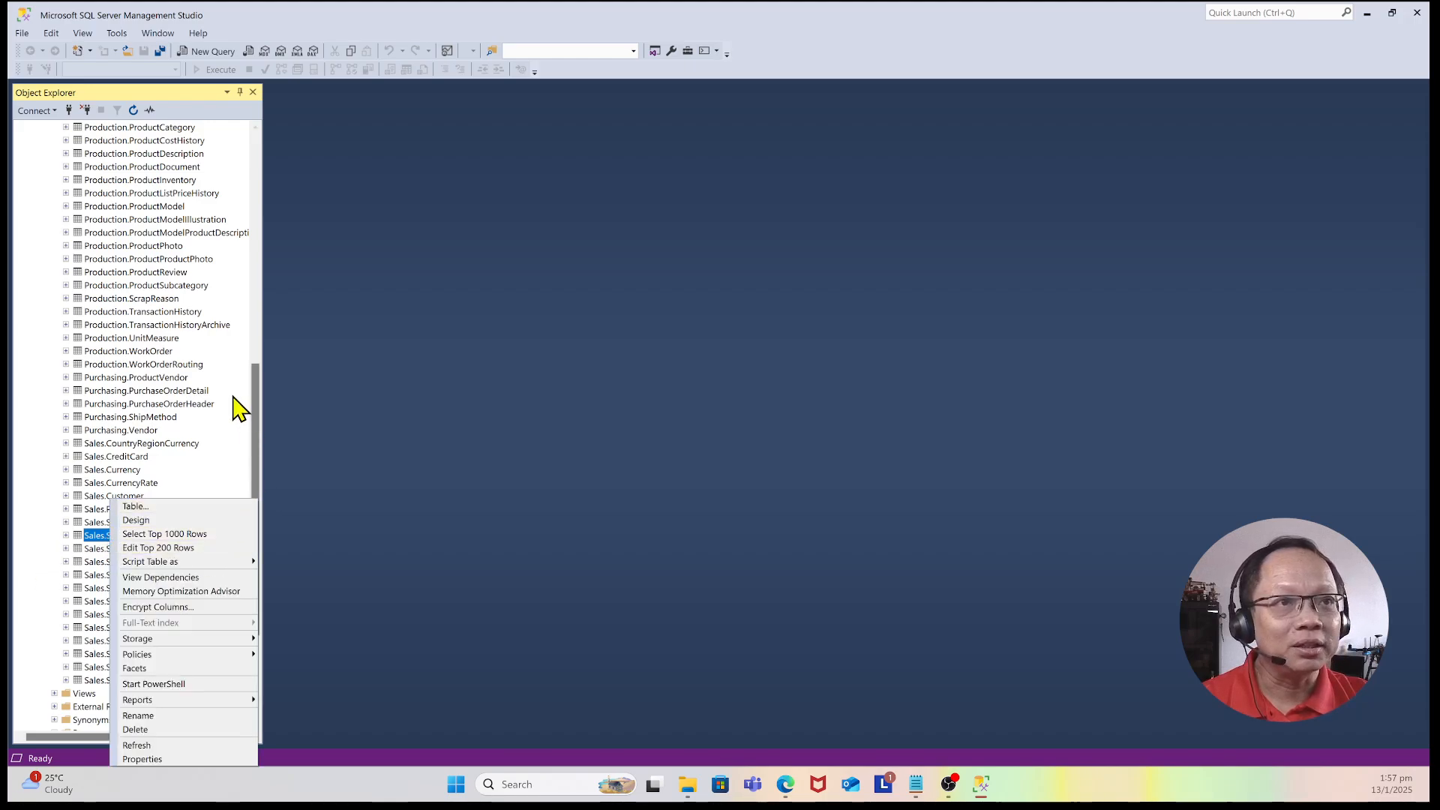
{"action": "left_click", "coordinate": [204, 534]}
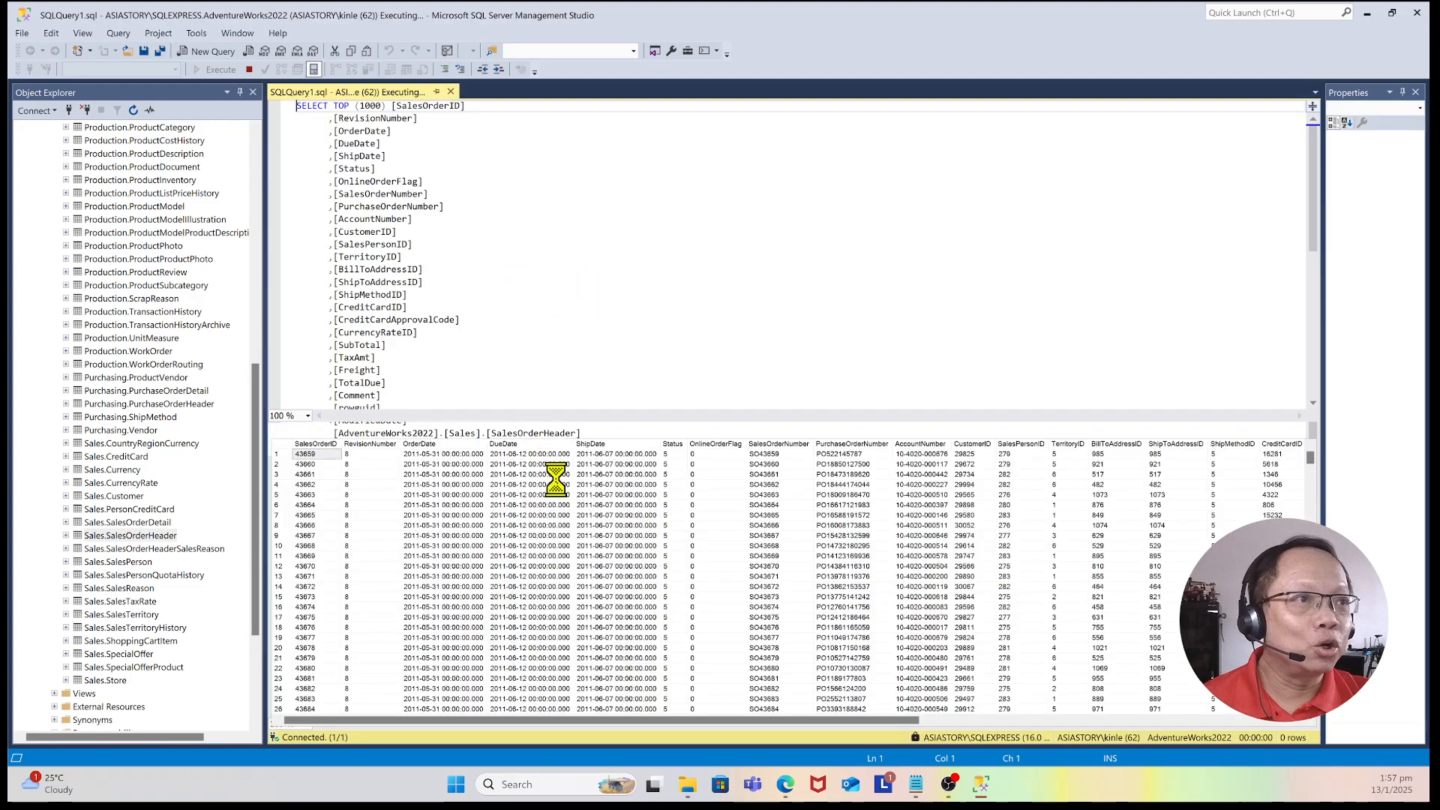
Step: Browse the SalesOrderHeader query results, scrolling through rows and across the columns
{"action": "scroll", "coordinate": [593, 527], "scroll_direction": "down", "scroll_amount": 5}
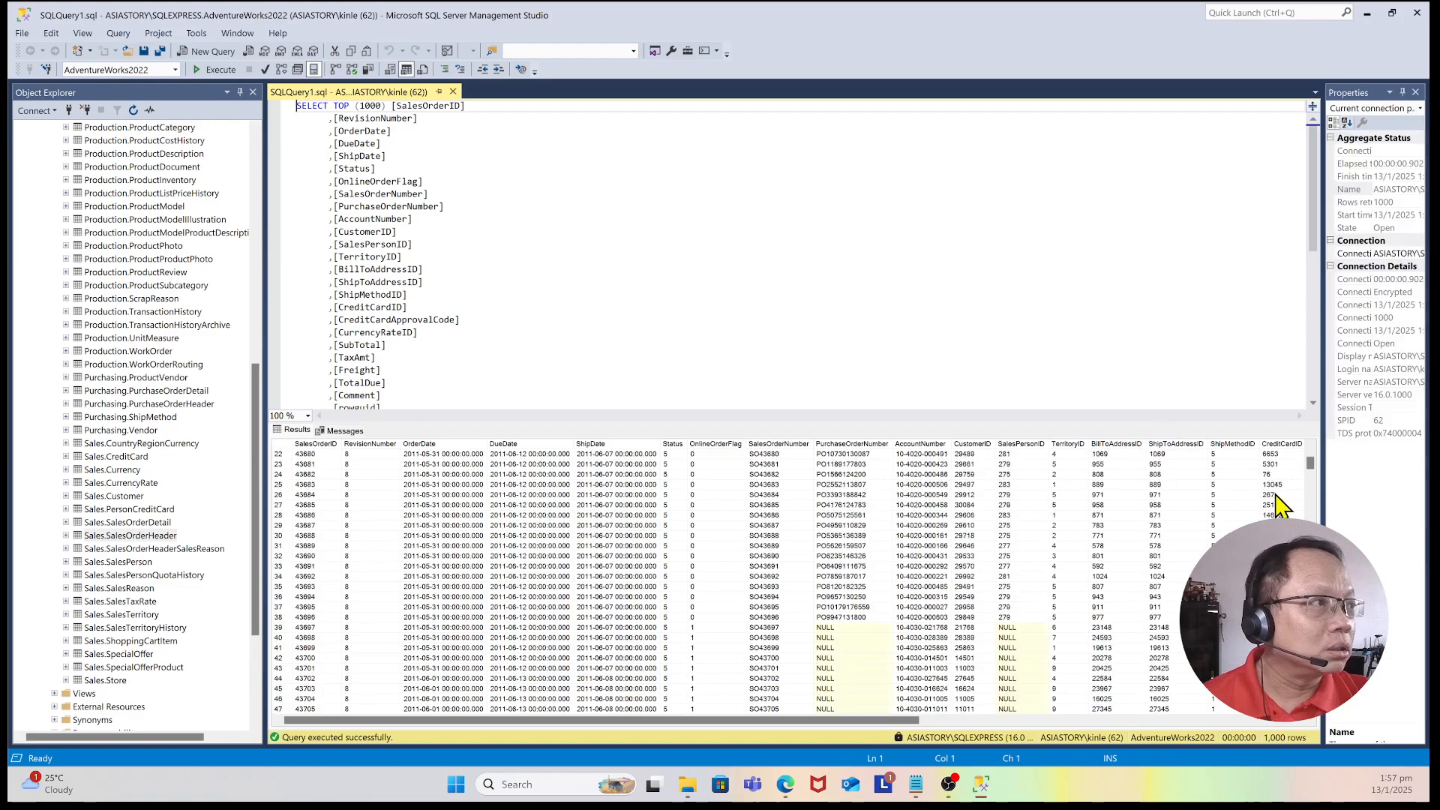
{"action": "scroll", "coordinate": [1318, 473], "scroll_direction": "down", "scroll_amount": 16}
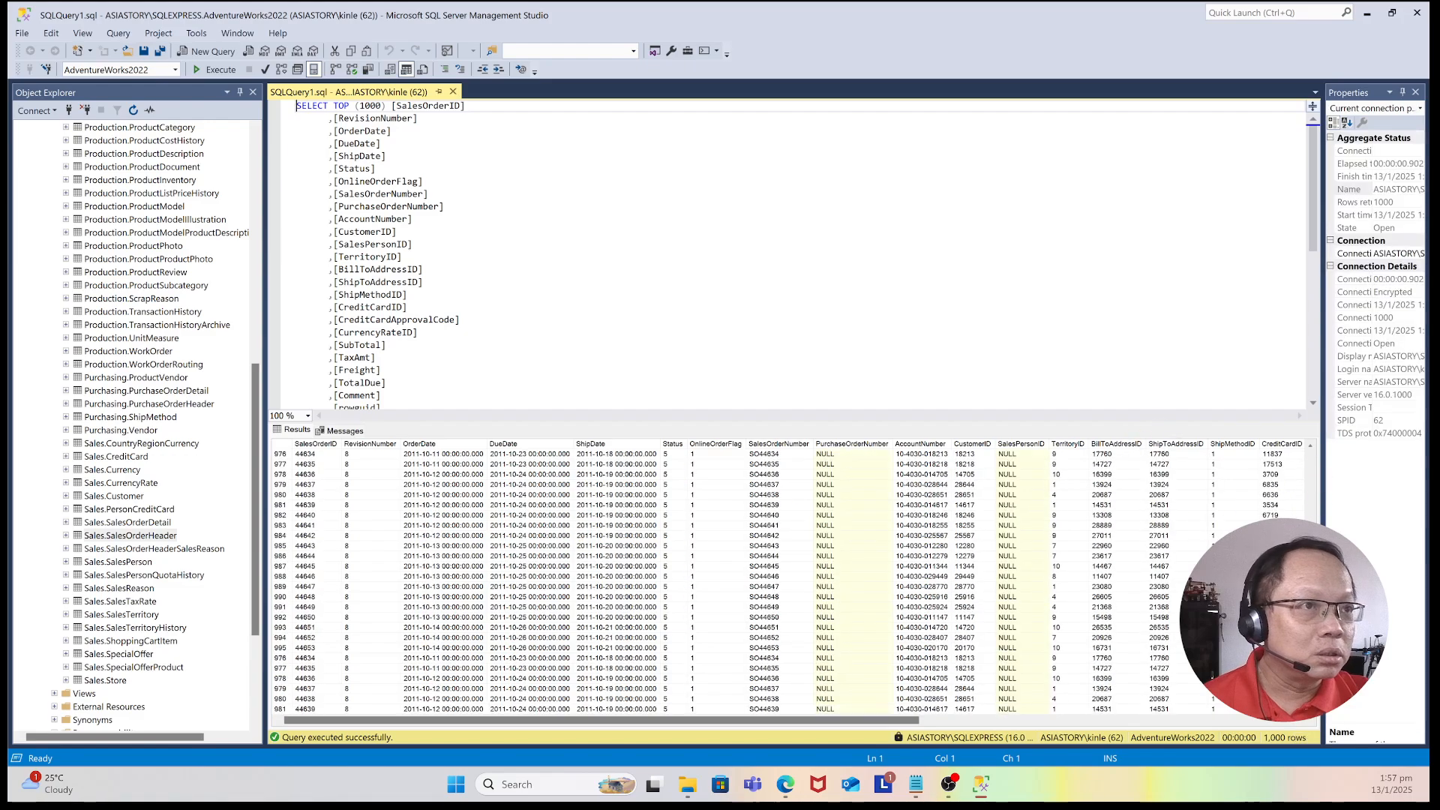
{"action": "scroll", "coordinate": [1325, 461], "scroll_direction": "up", "scroll_amount": 20}
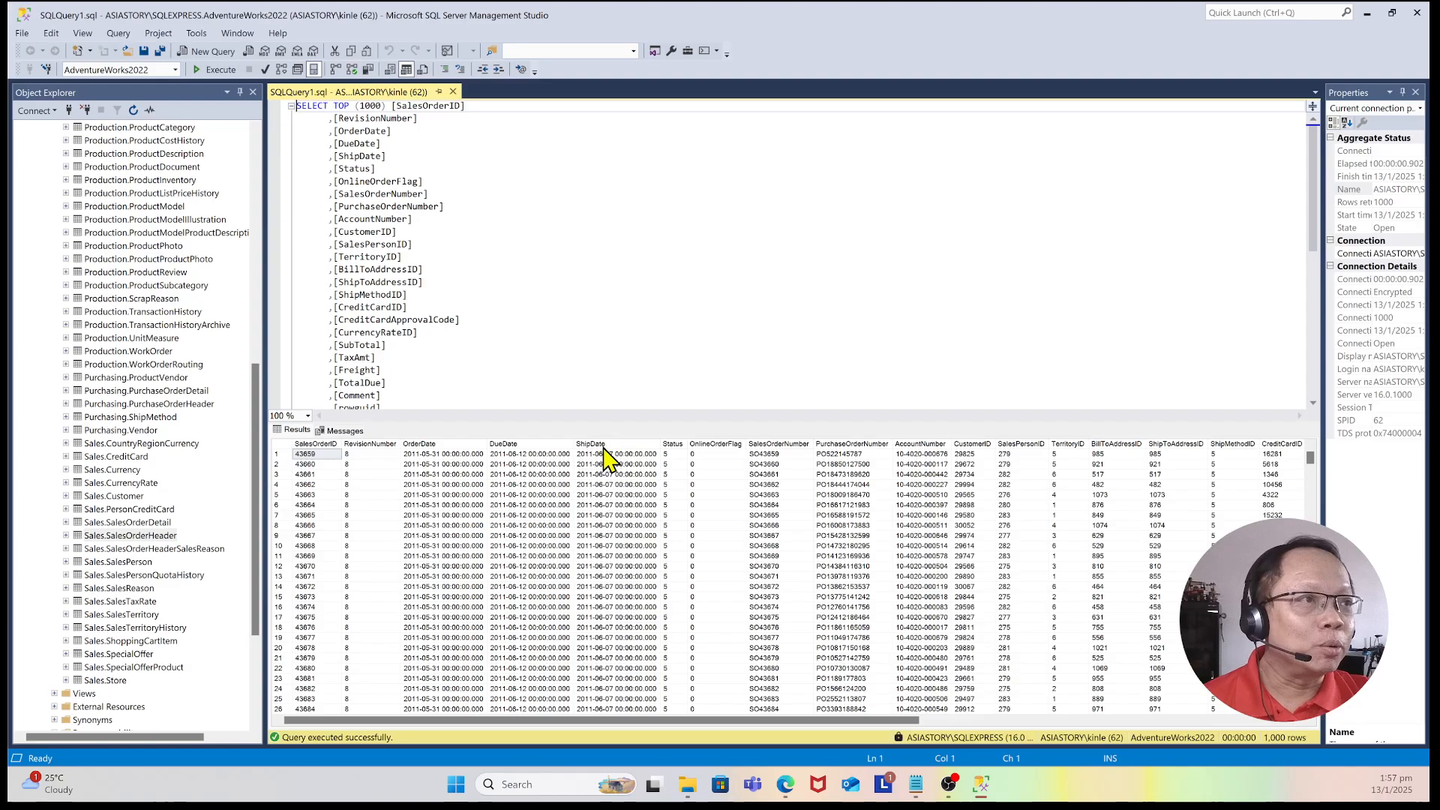
{"action": "left_click", "coordinate": [681, 447]}
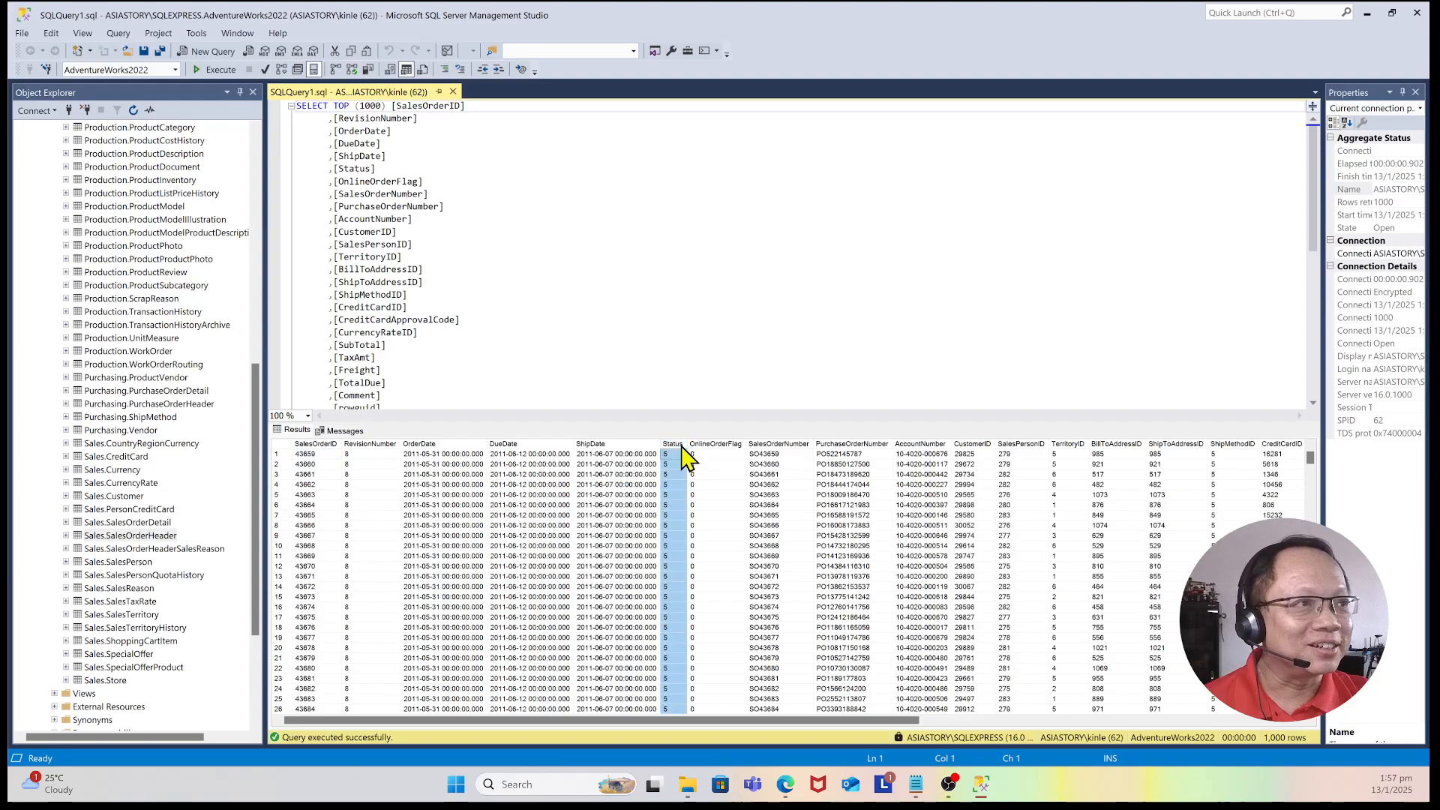
{"action": "left_click", "coordinate": [679, 515]}
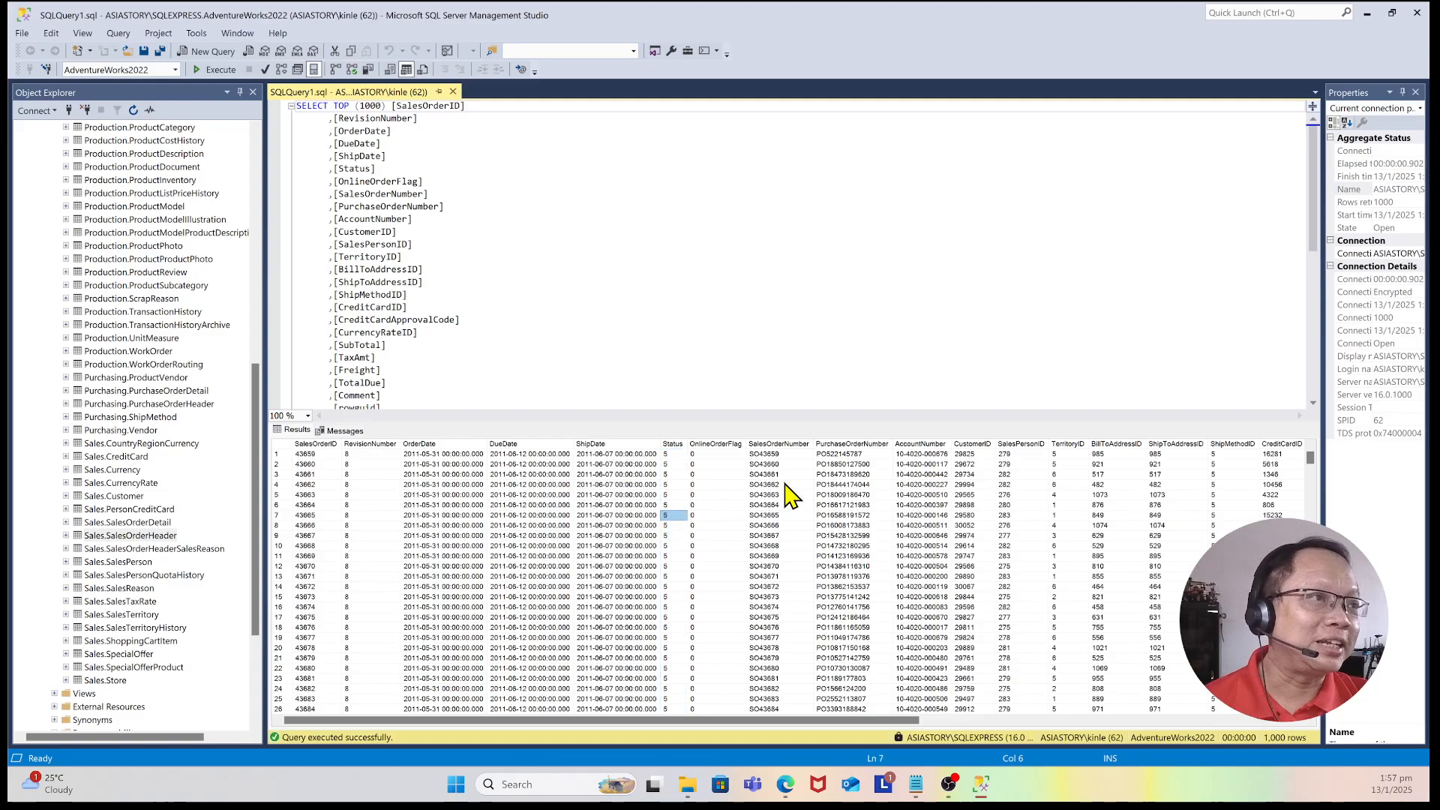
{"action": "left_click", "coordinate": [713, 446]}
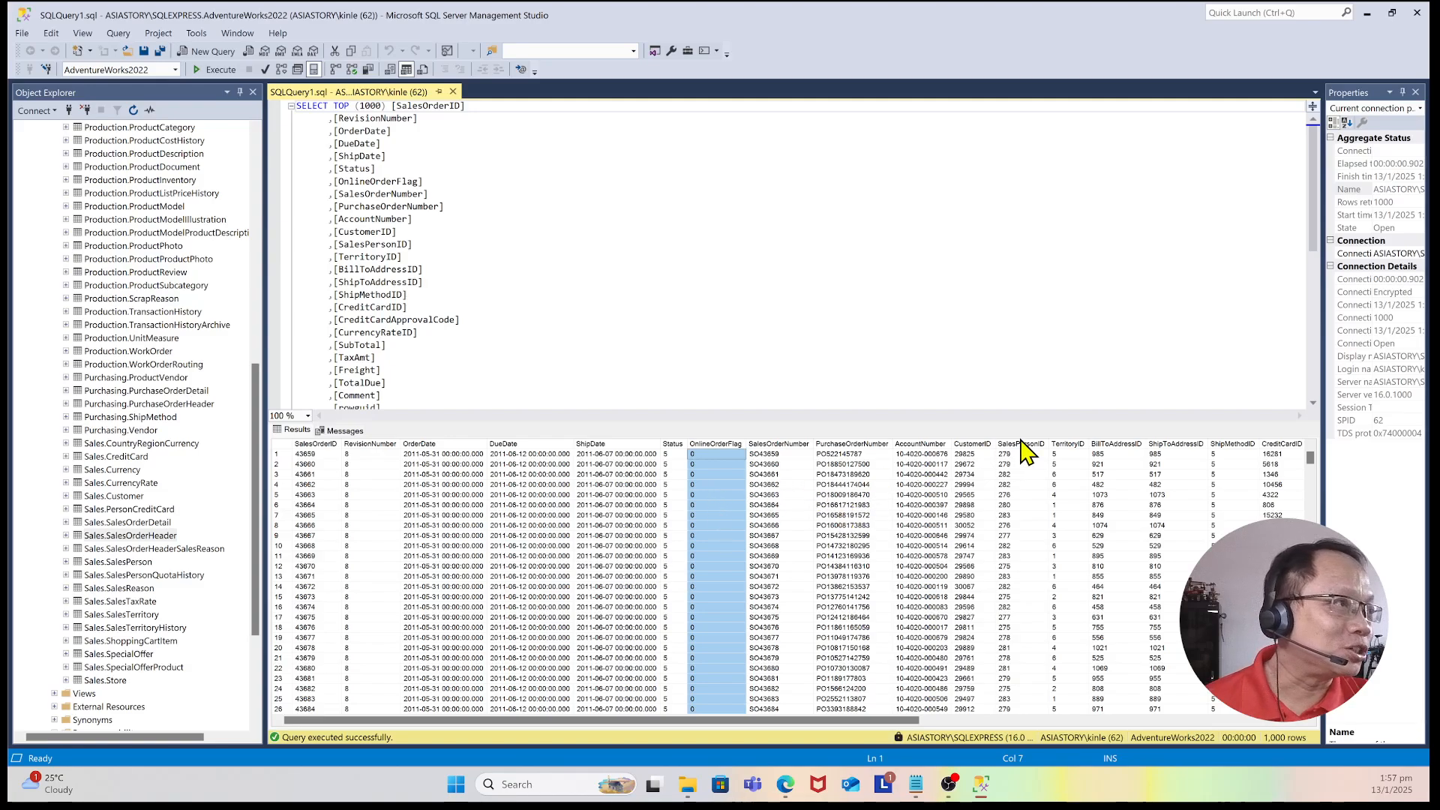
{"action": "left_click_drag", "start_coordinate": [853, 721], "coordinate": [1020, 731]}
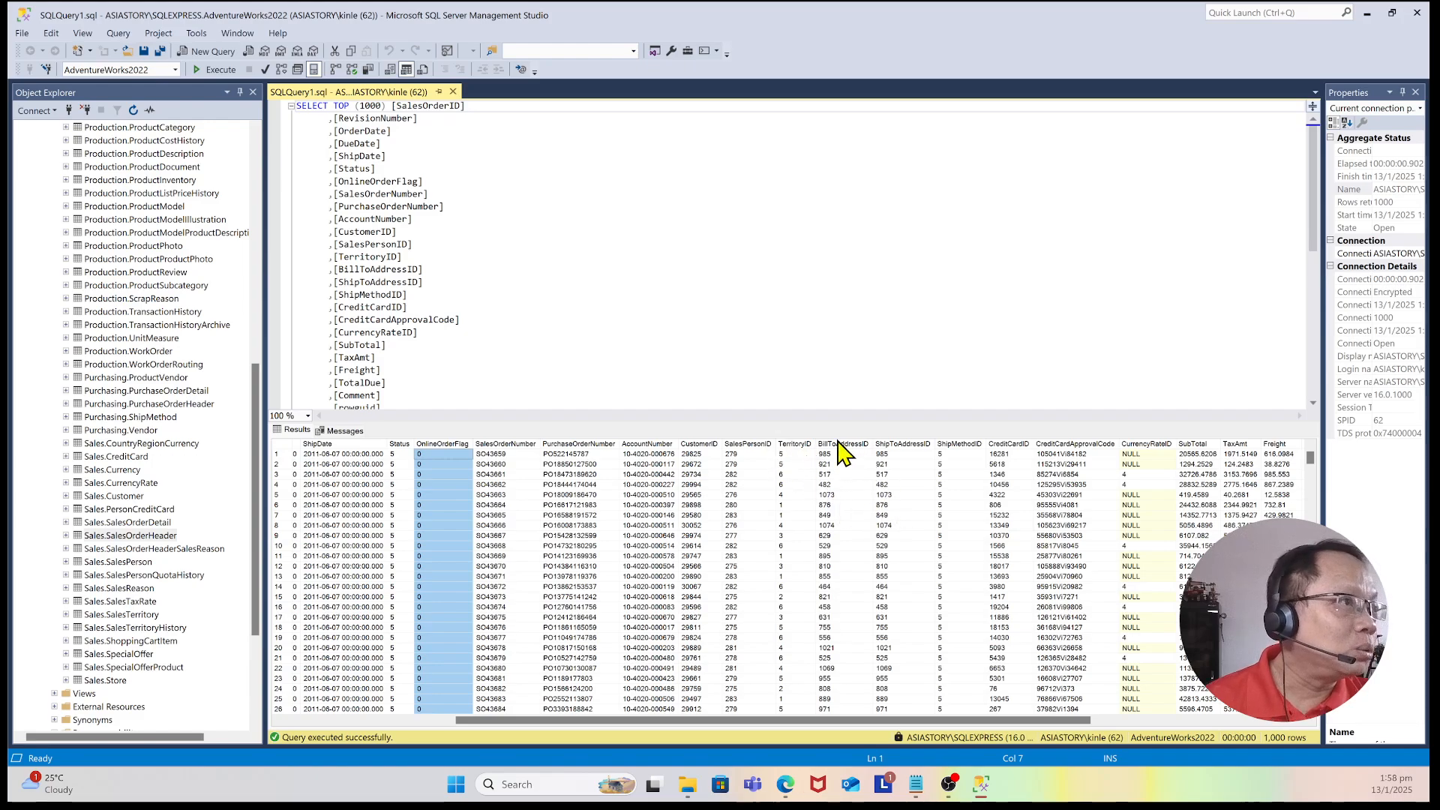
{"action": "left_click", "coordinate": [940, 709]}
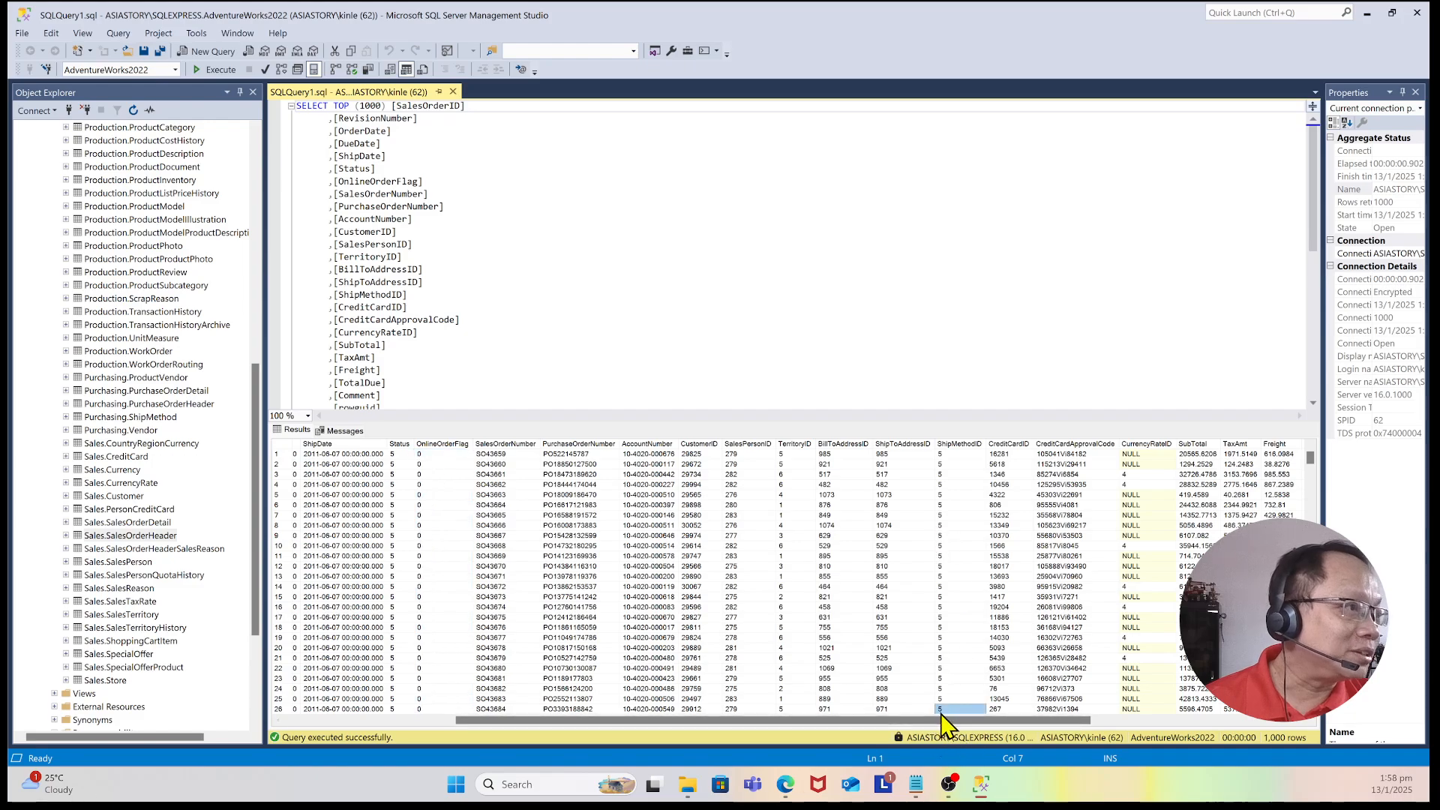
{"action": "left_click_drag", "start_coordinate": [956, 720], "coordinate": [1165, 695]}
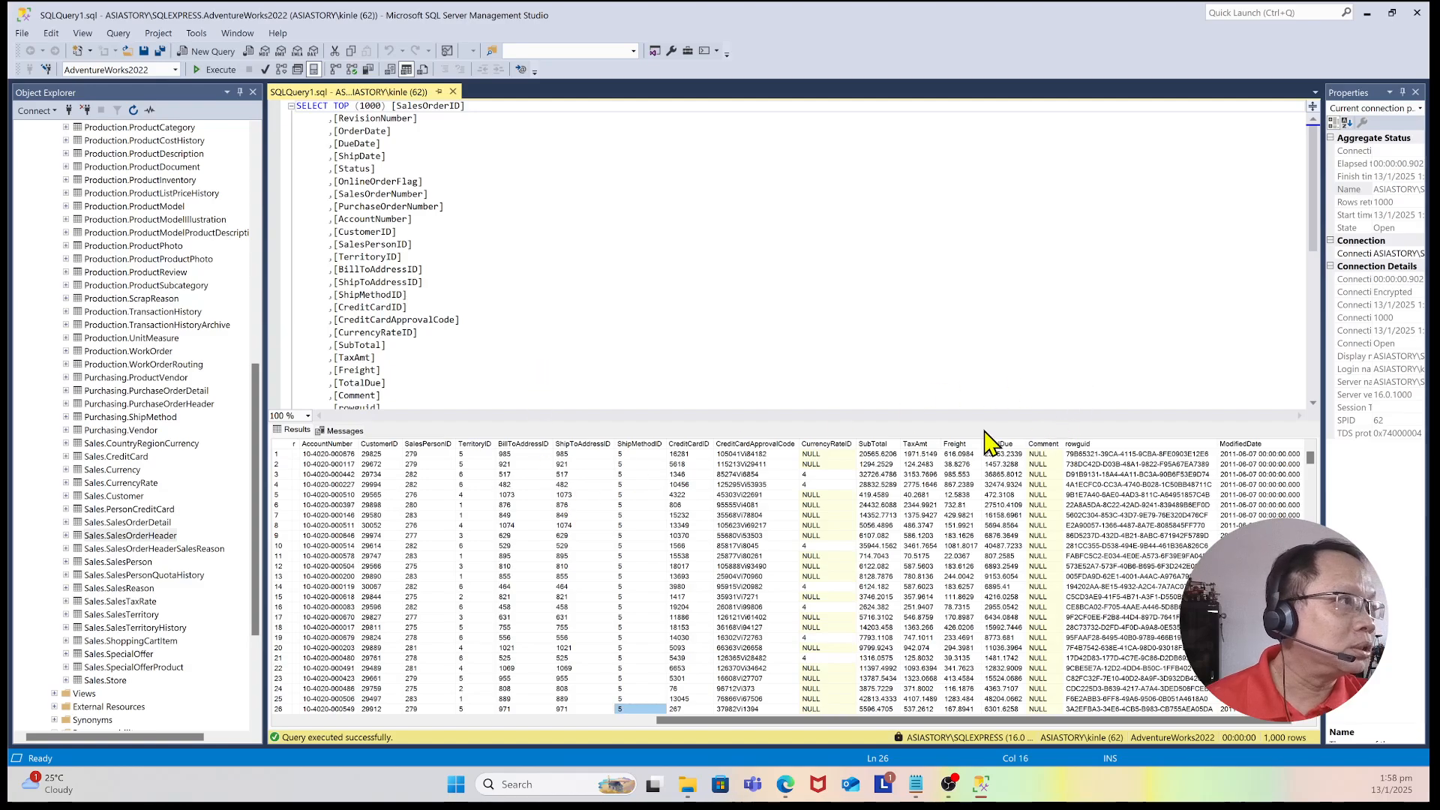
{"action": "left_click_drag", "start_coordinate": [1087, 723], "coordinate": [716, 721]}
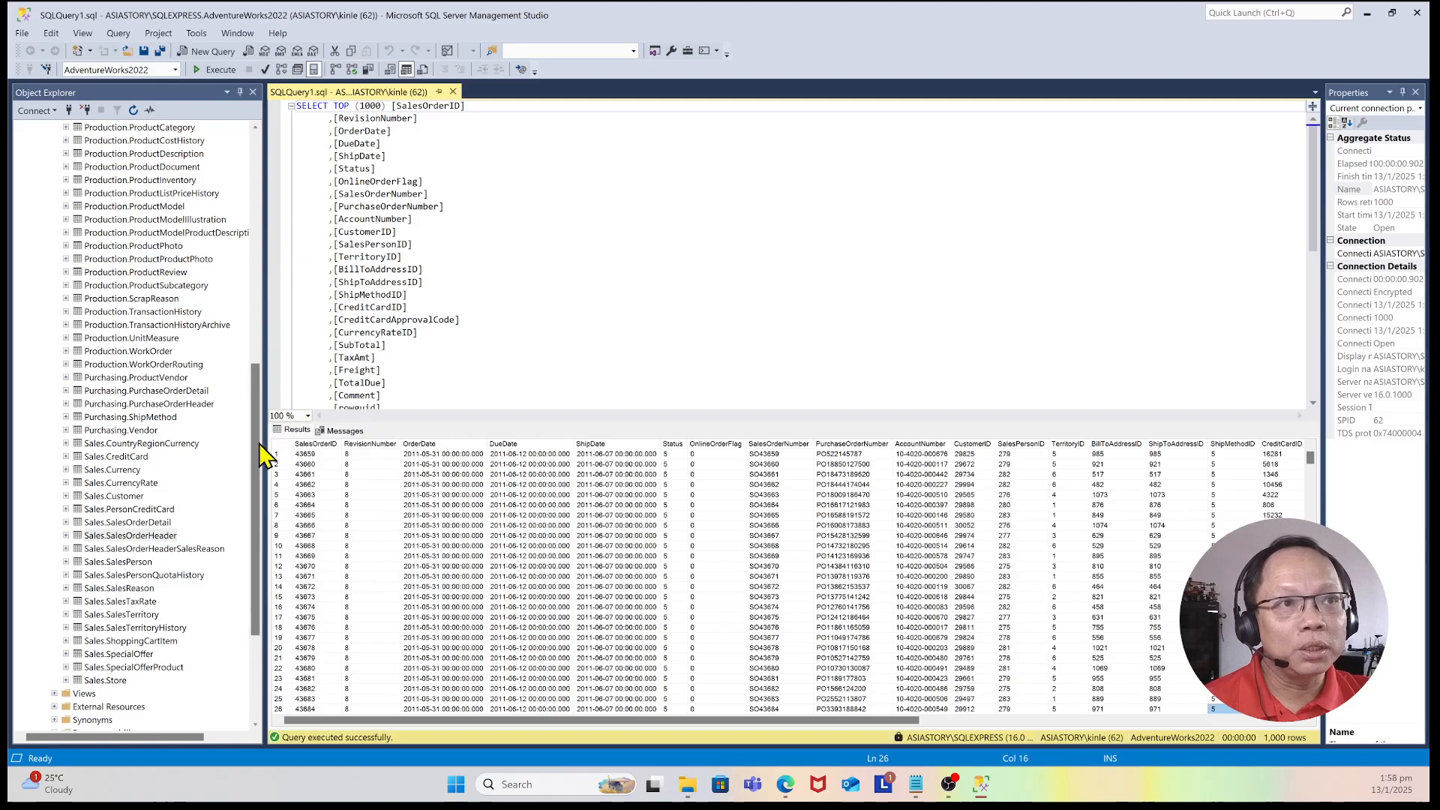
Step: Create a new database diagram for AdventureWorks2022, agreeing to install the diagram support objects
{"action": "left_click_drag", "start_coordinate": [259, 420], "coordinate": [251, 164]}
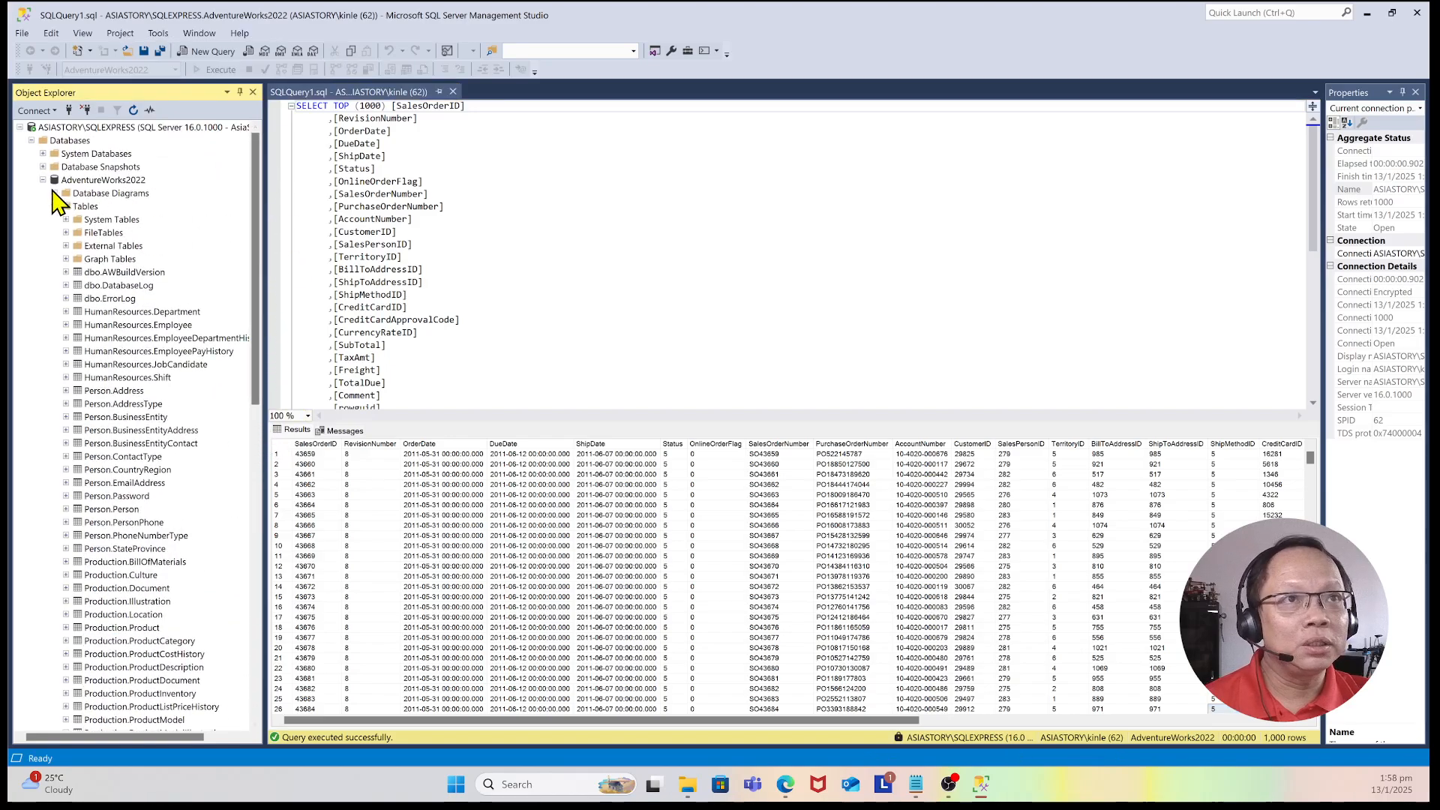
{"action": "double_click", "coordinate": [67, 207]}
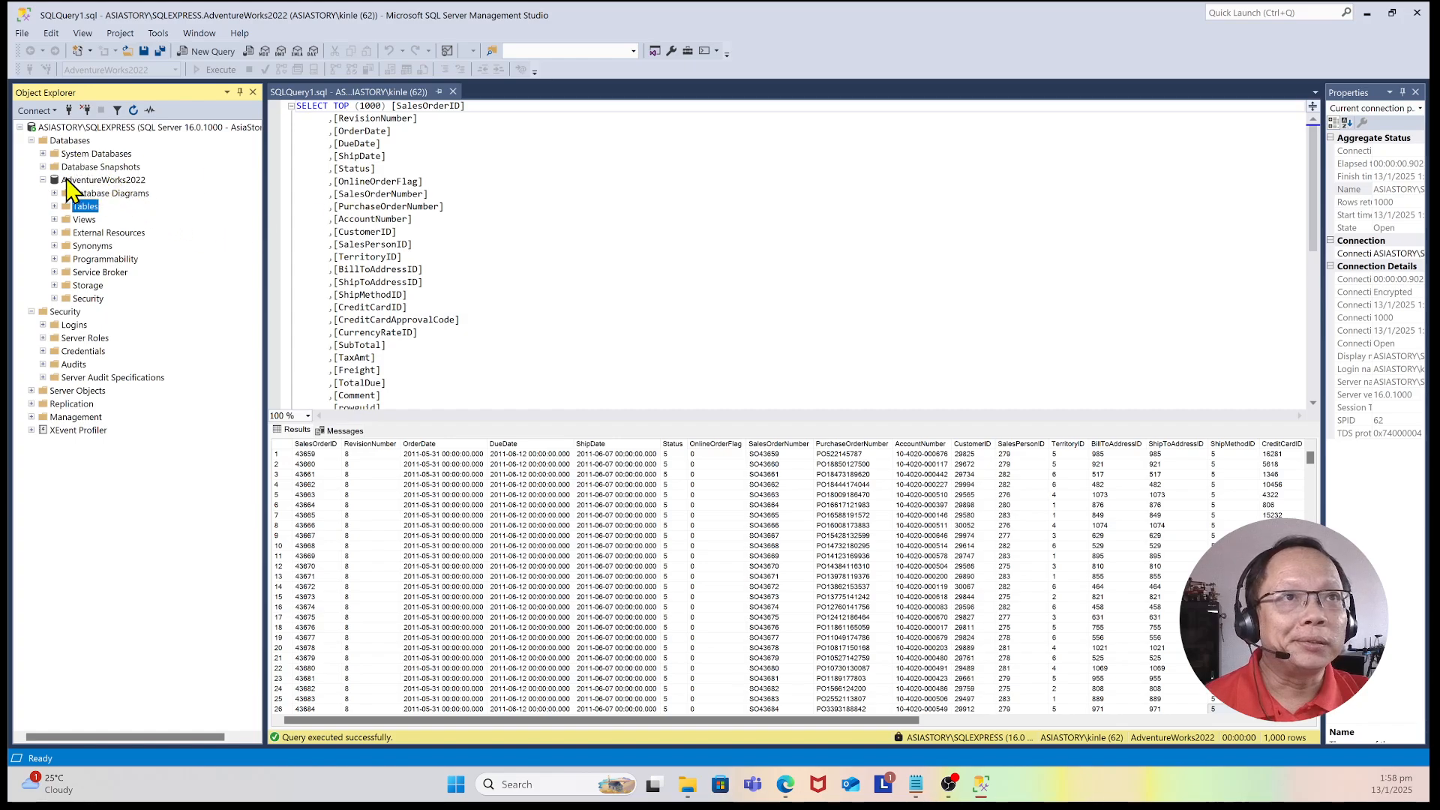
{"action": "left_click", "coordinate": [43, 181]}
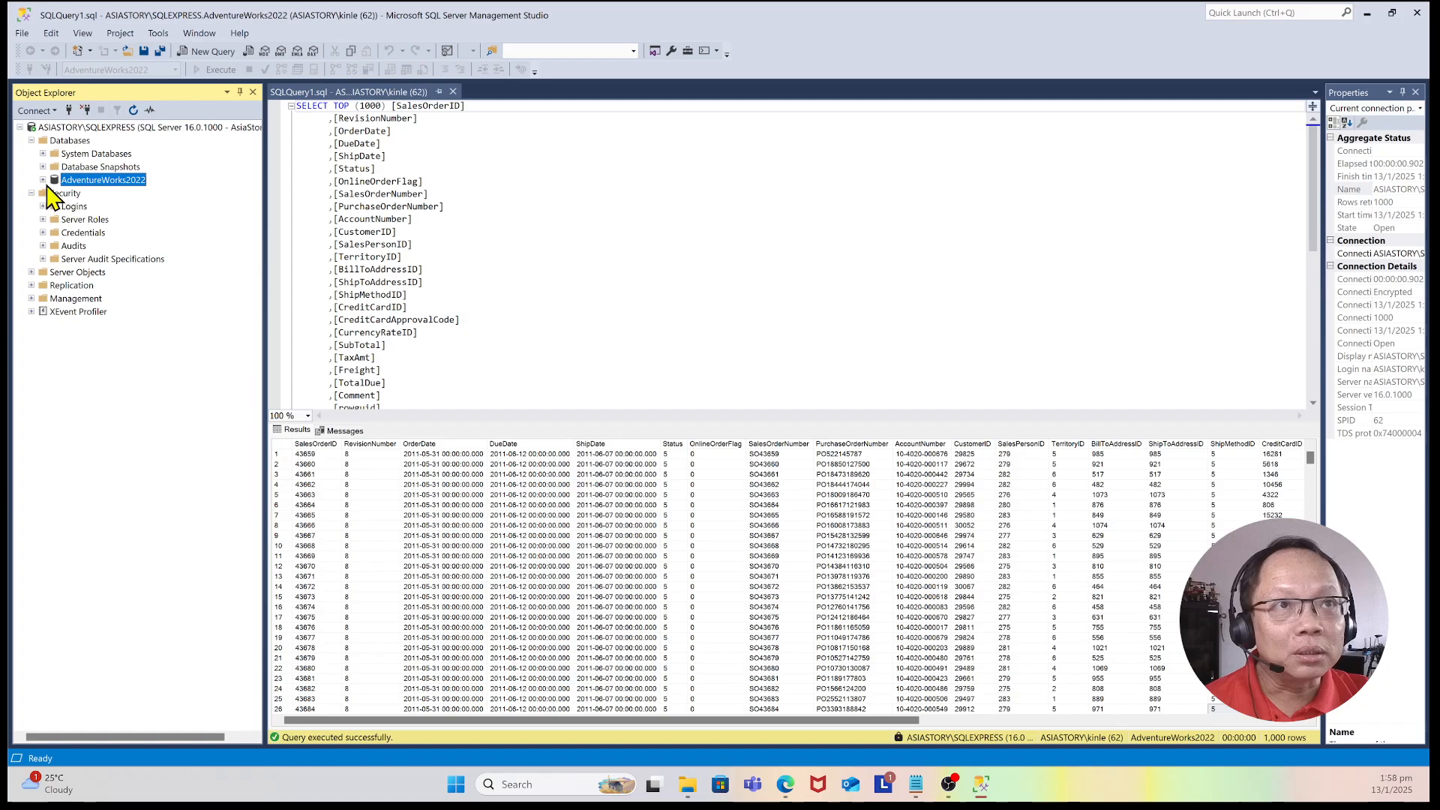
{"action": "left_click", "coordinate": [43, 180]}
{"action": "left_click", "coordinate": [144, 197]}
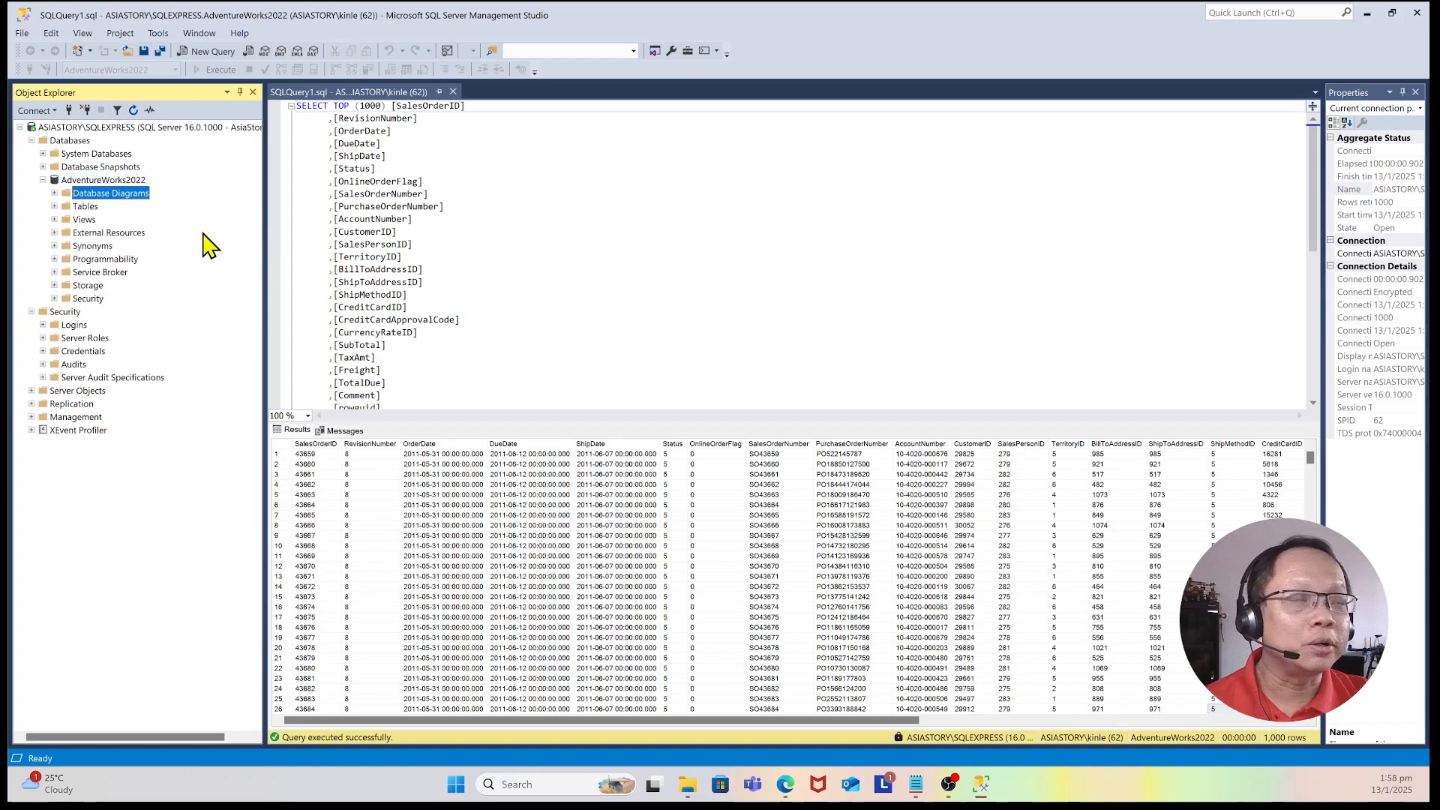
{"action": "right_click", "coordinate": [127, 201]}
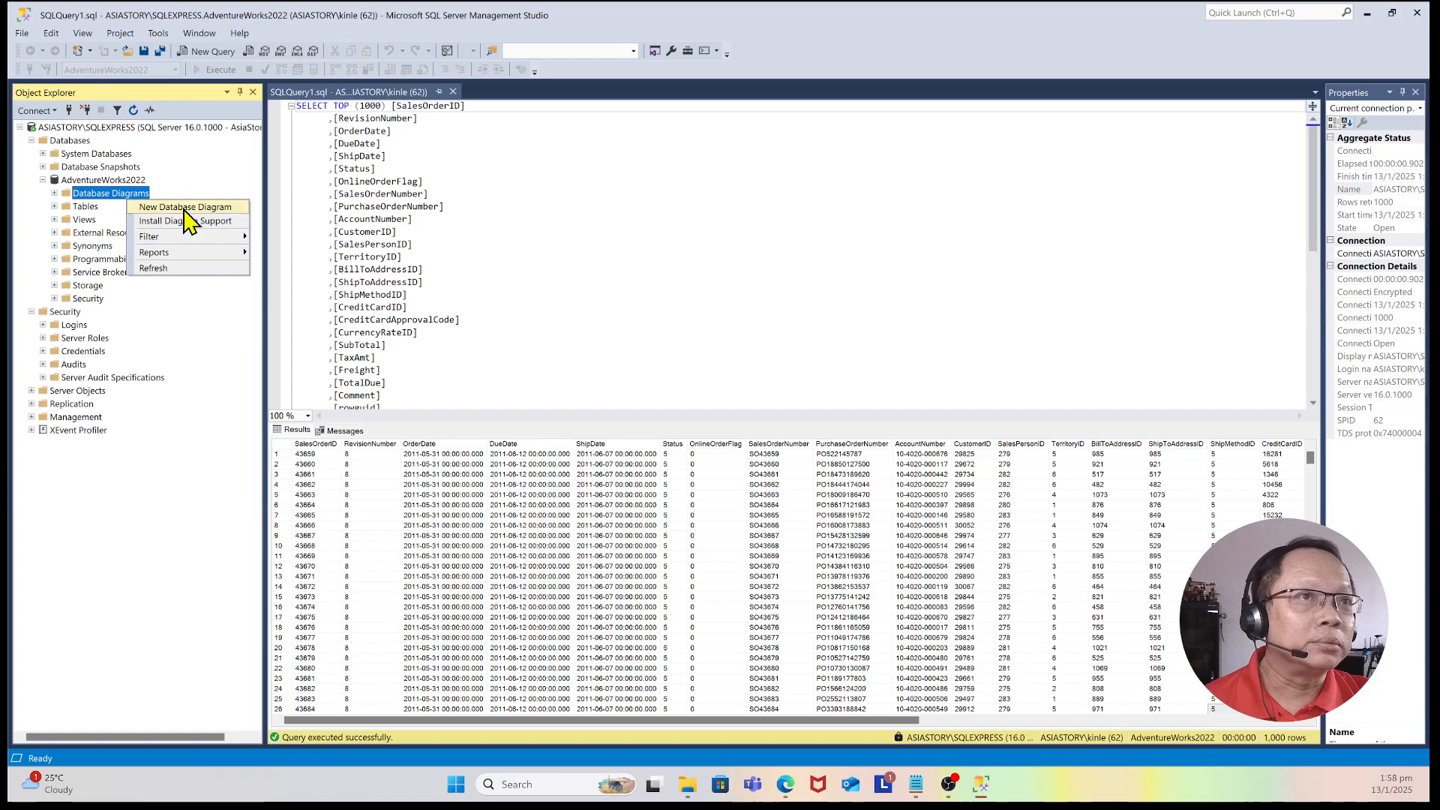
{"action": "left_click", "coordinate": [213, 208]}
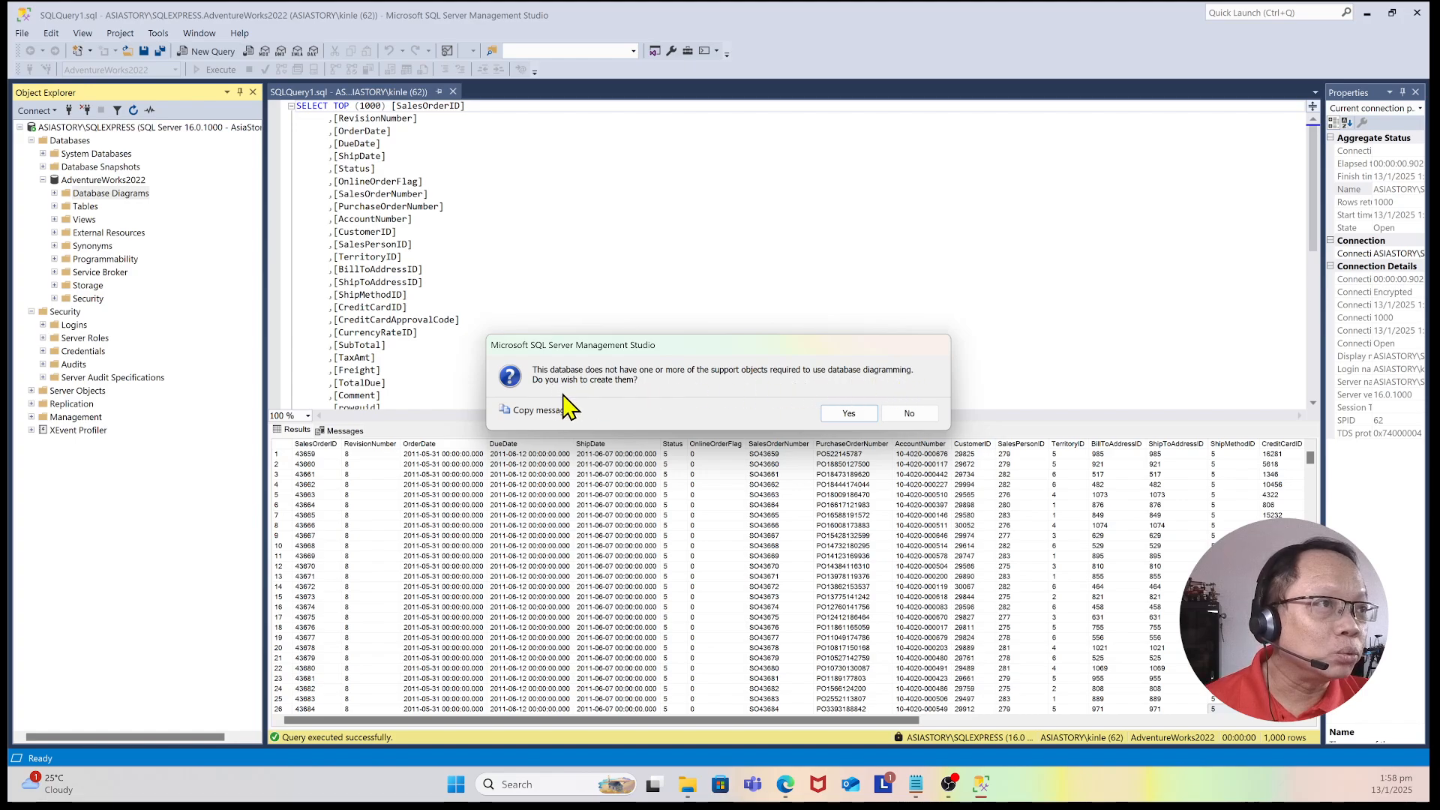
{"action": "left_click", "coordinate": [846, 422]}
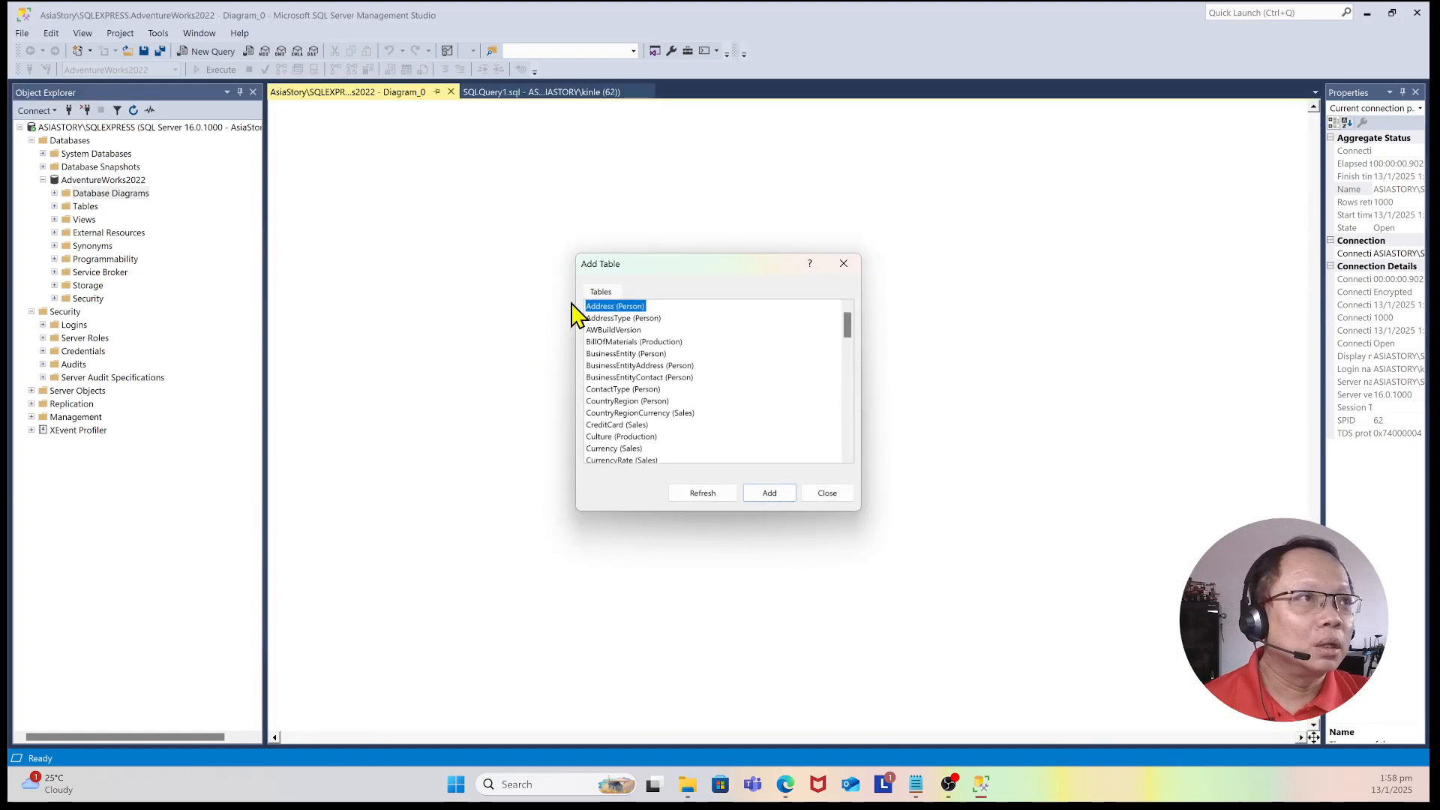
Step: Add the SalesOrderDetail and SalesOrderHeader tables to the diagram and close the table list
{"action": "left_click_drag", "start_coordinate": [848, 315], "coordinate": [863, 399]}
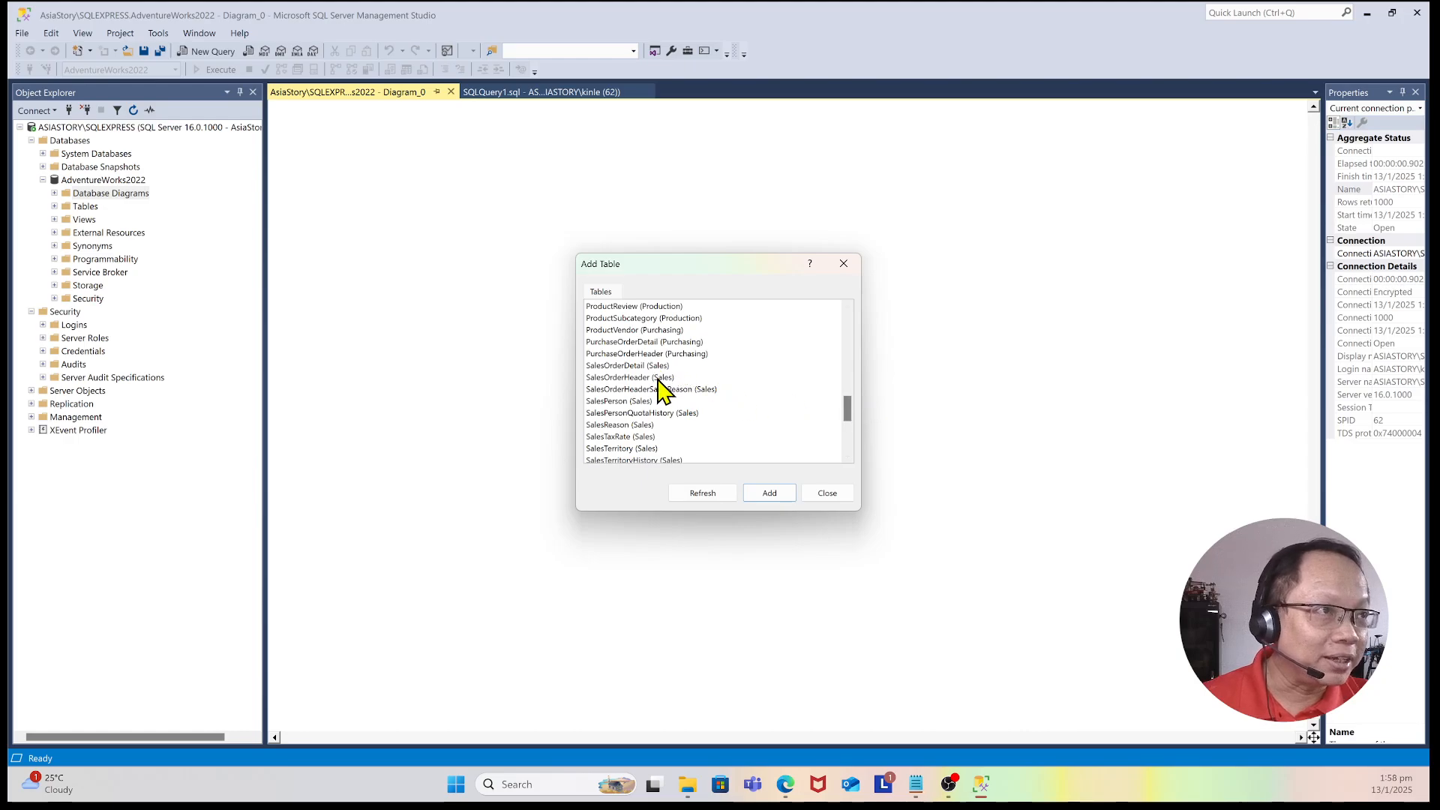
{"action": "left_click", "coordinate": [660, 378]}
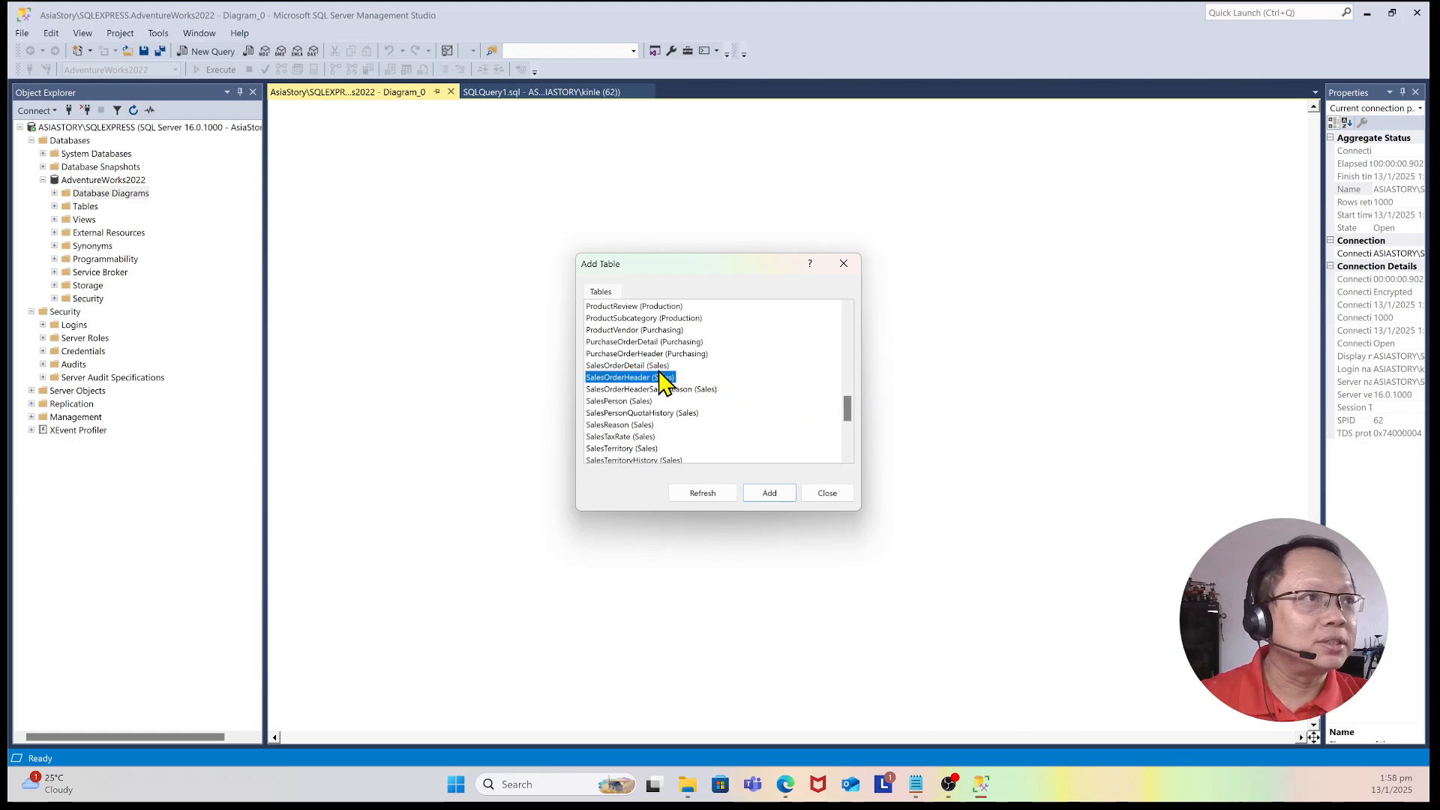
{"action": "left_click", "coordinate": [660, 367], "text": "ctrl"}
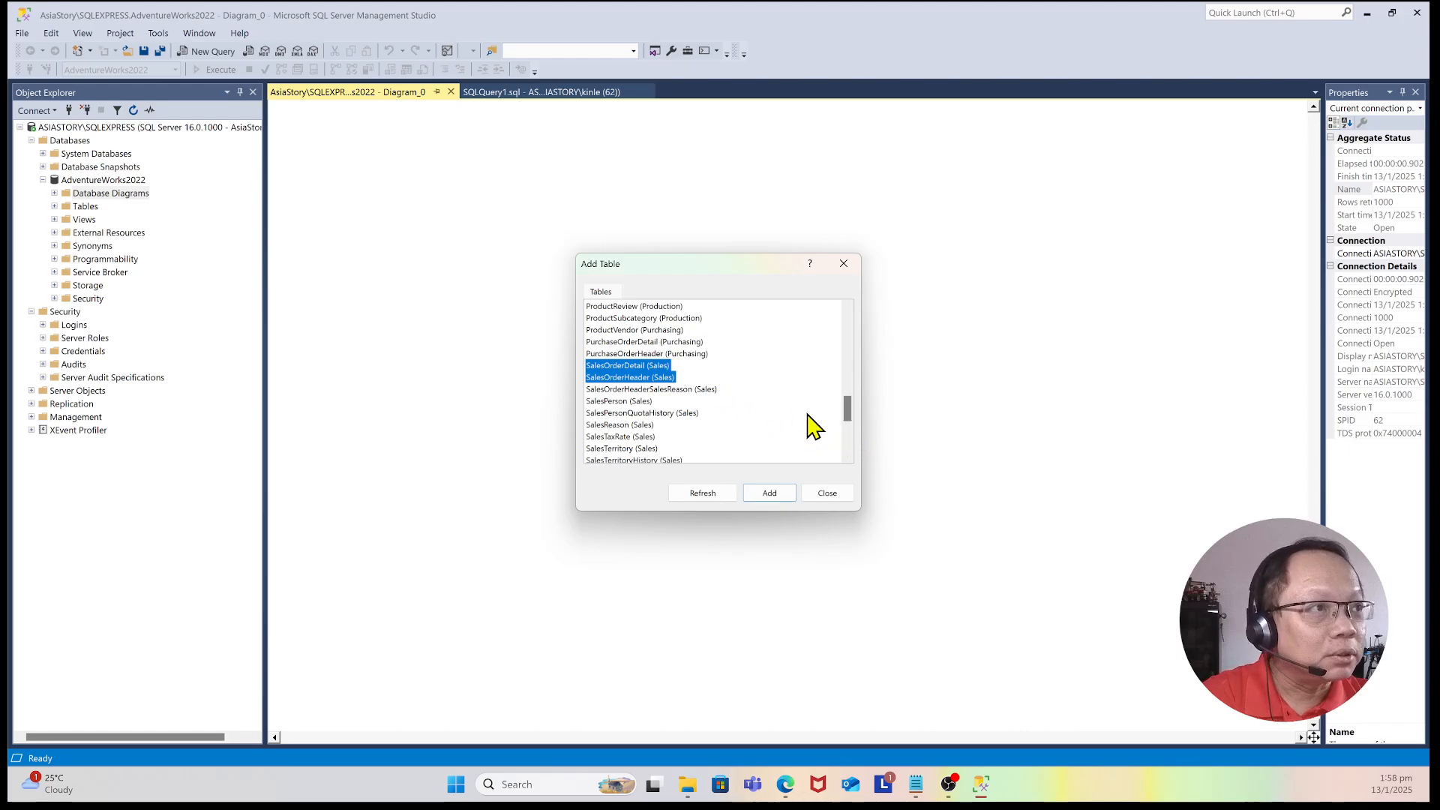
{"action": "left_click", "coordinate": [770, 495]}
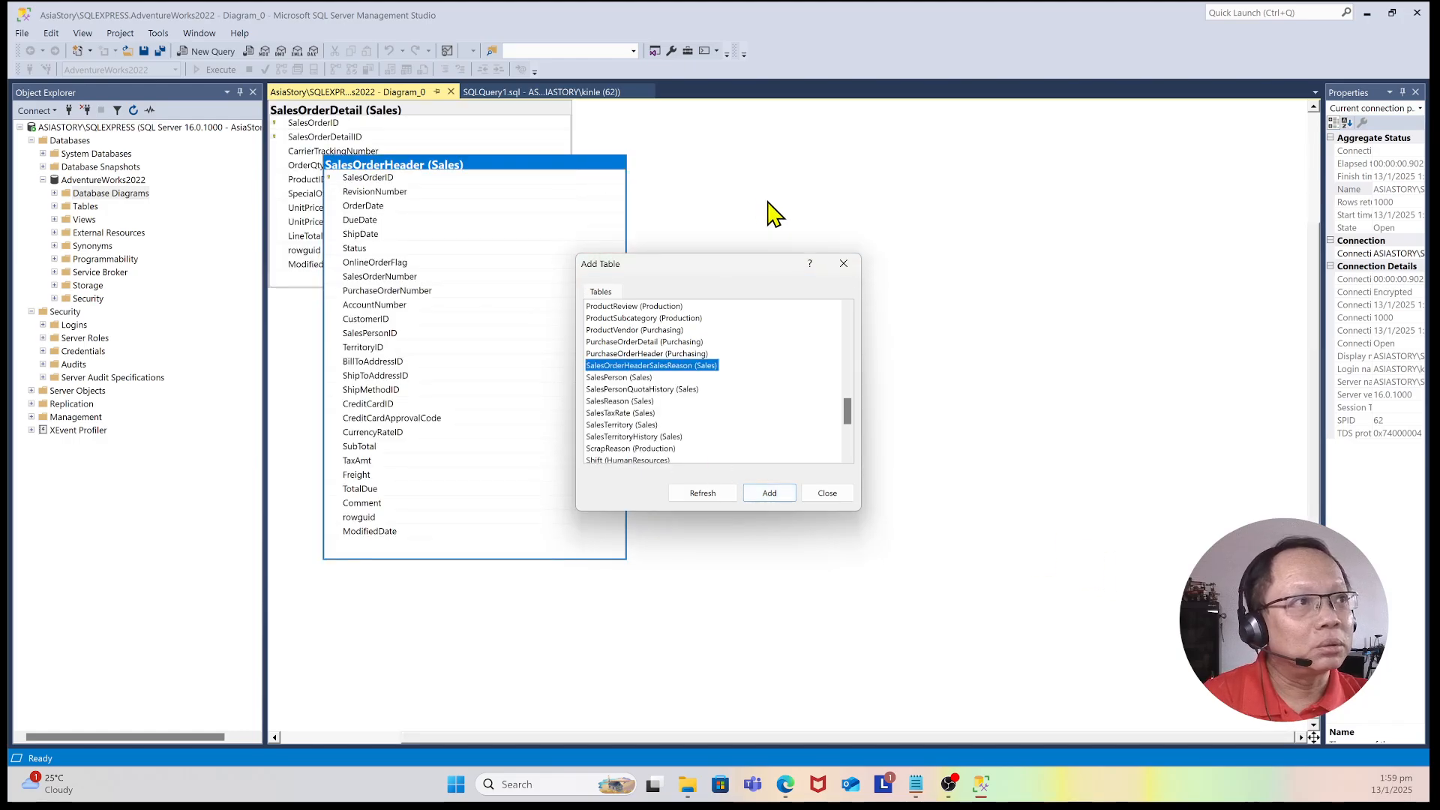
{"action": "left_click", "coordinate": [846, 494]}
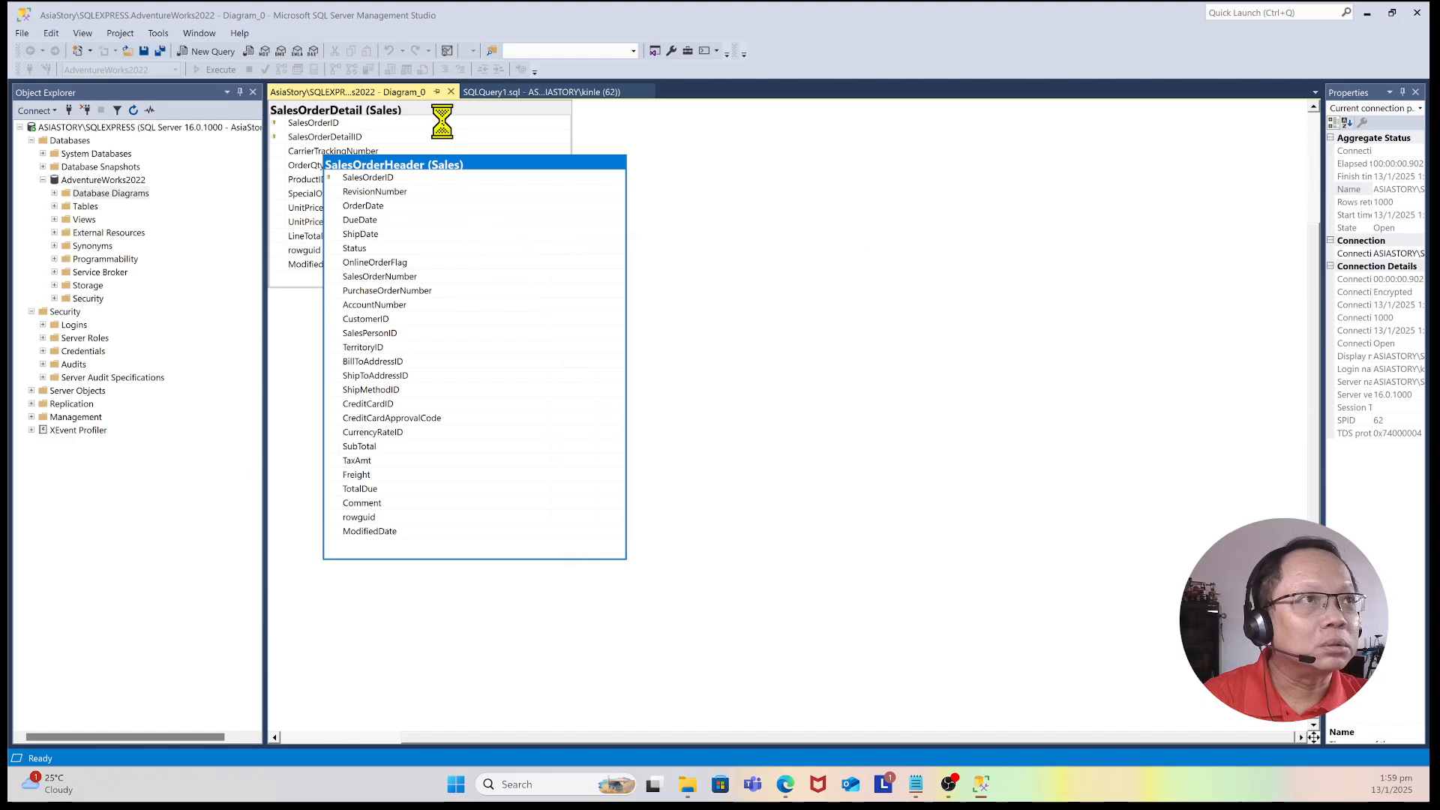
Step: Arrange the SalesOrderDetail and SalesOrderHeader tables side by side on the diagram
{"action": "mouse_move", "coordinate": [490, 365]}
{"action": "left_mouse_down"}
{"action": "mouse_move", "coordinate": [786, 336]}
{"action": "mouse_move", "coordinate": [1006, 172]}
{"action": "left_mouse_up"}
{"action": "left_click_drag", "start_coordinate": [508, 120], "coordinate": [552, 225]}
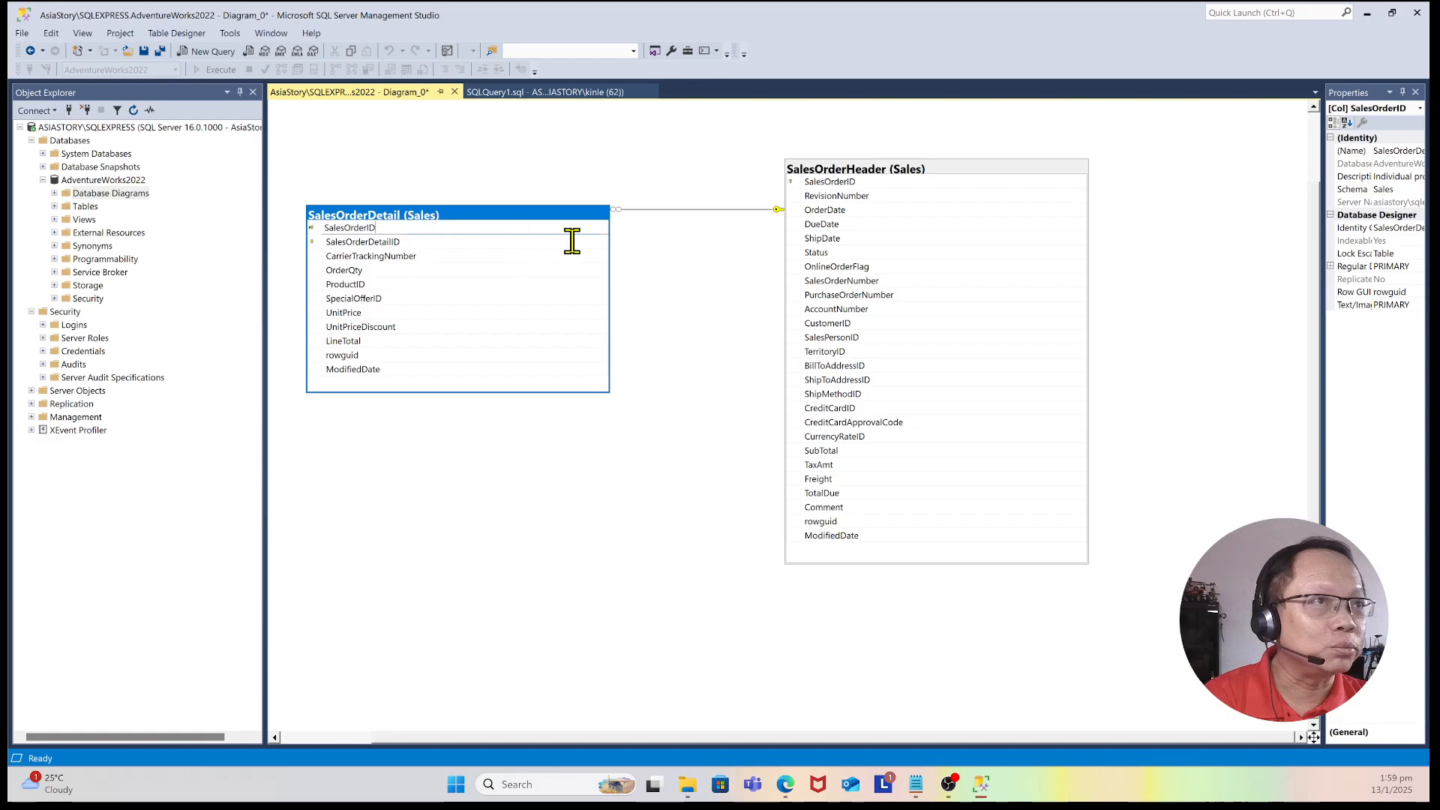
{"action": "left_click", "coordinate": [846, 188]}
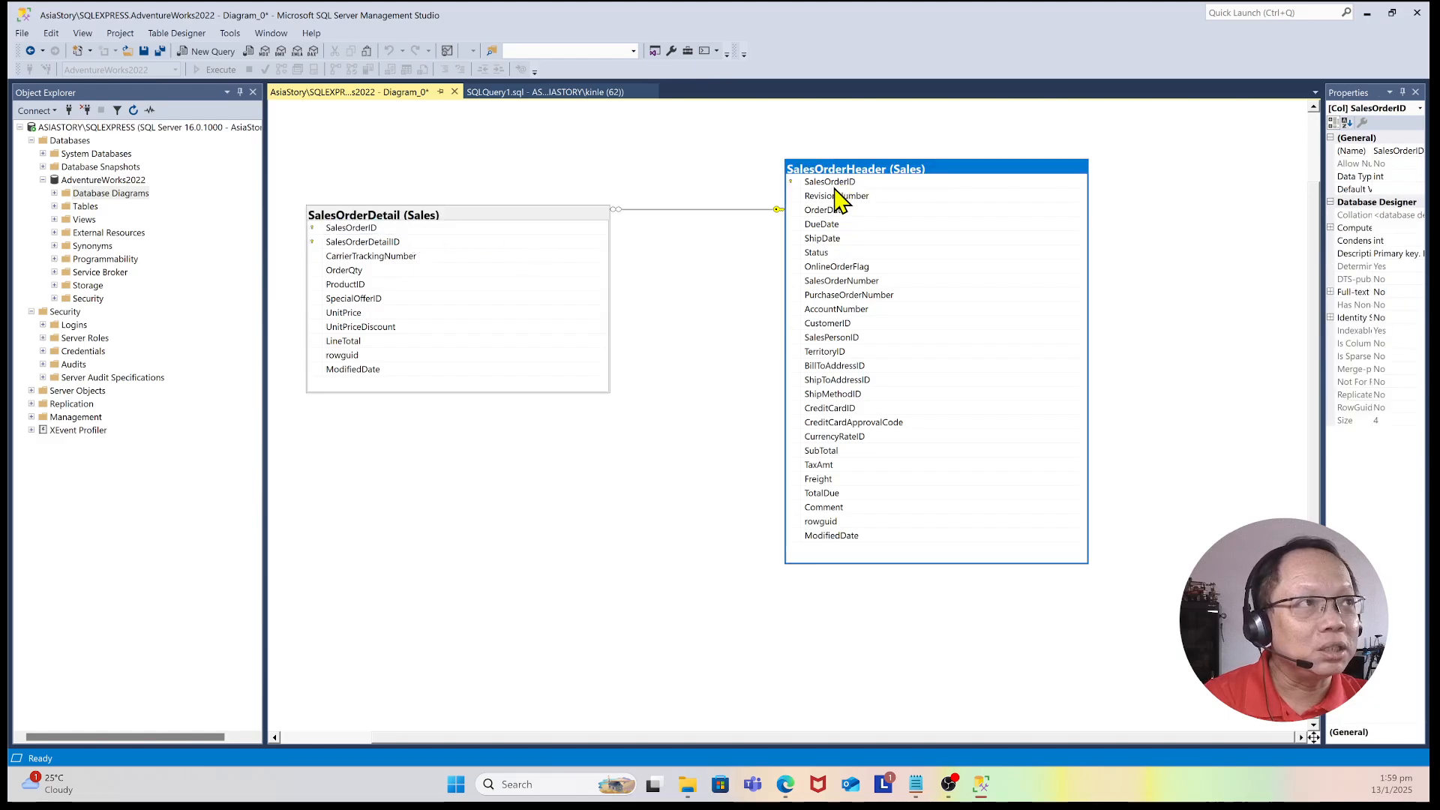
{"action": "left_click", "coordinate": [382, 226]}
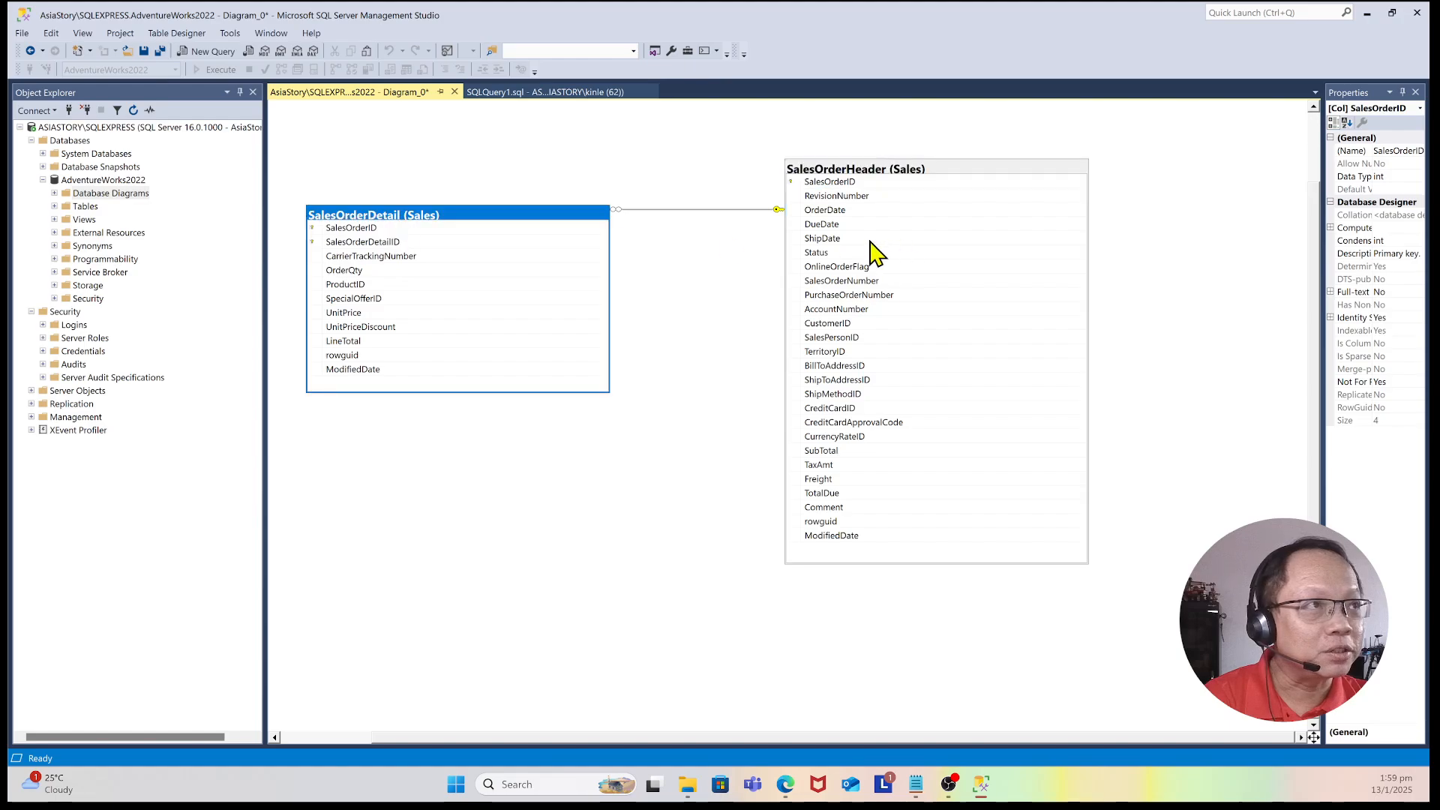
{"action": "left_click", "coordinate": [354, 228]}
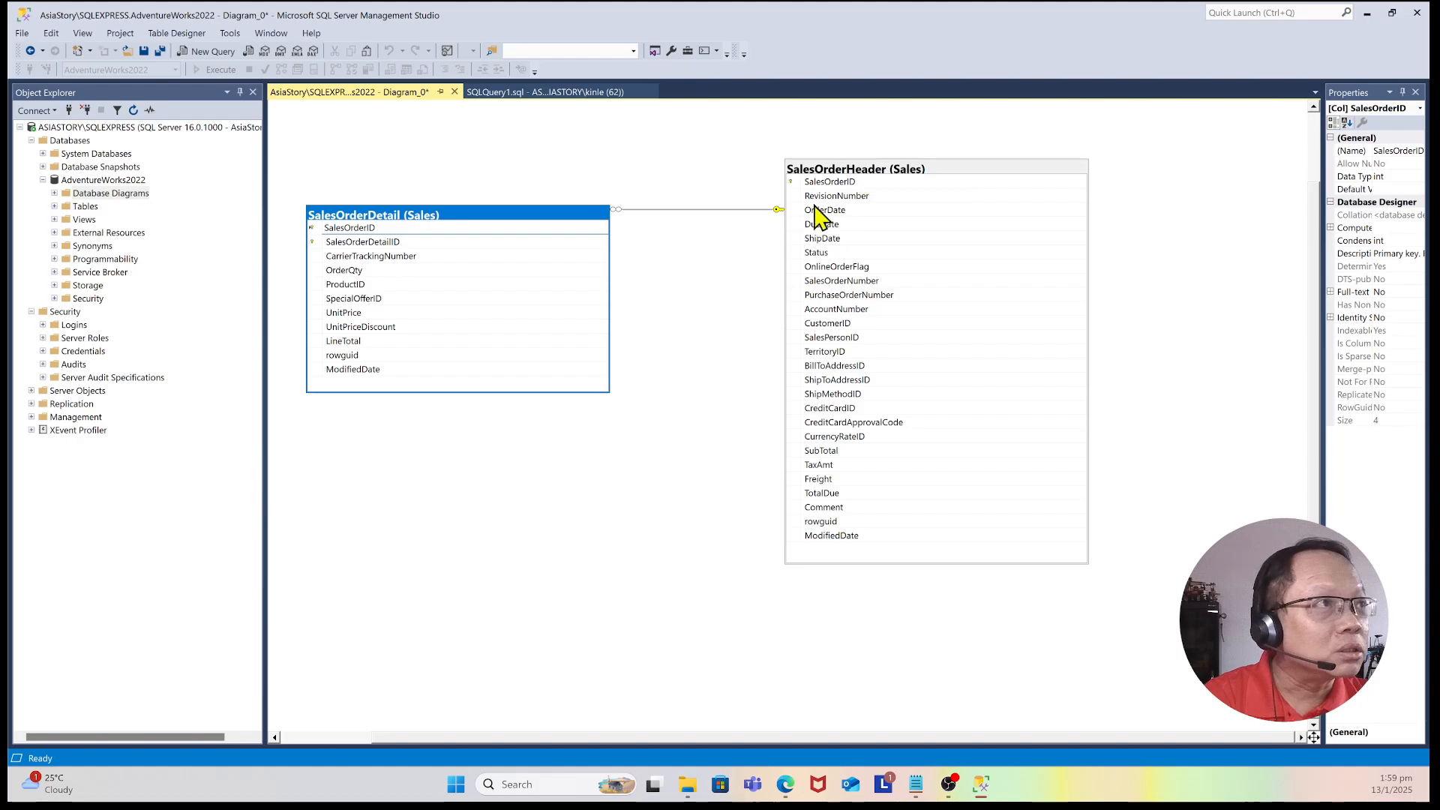
{"action": "left_click", "coordinate": [910, 174]}
{"action": "left_click_drag", "start_coordinate": [916, 180], "coordinate": [921, 213]}
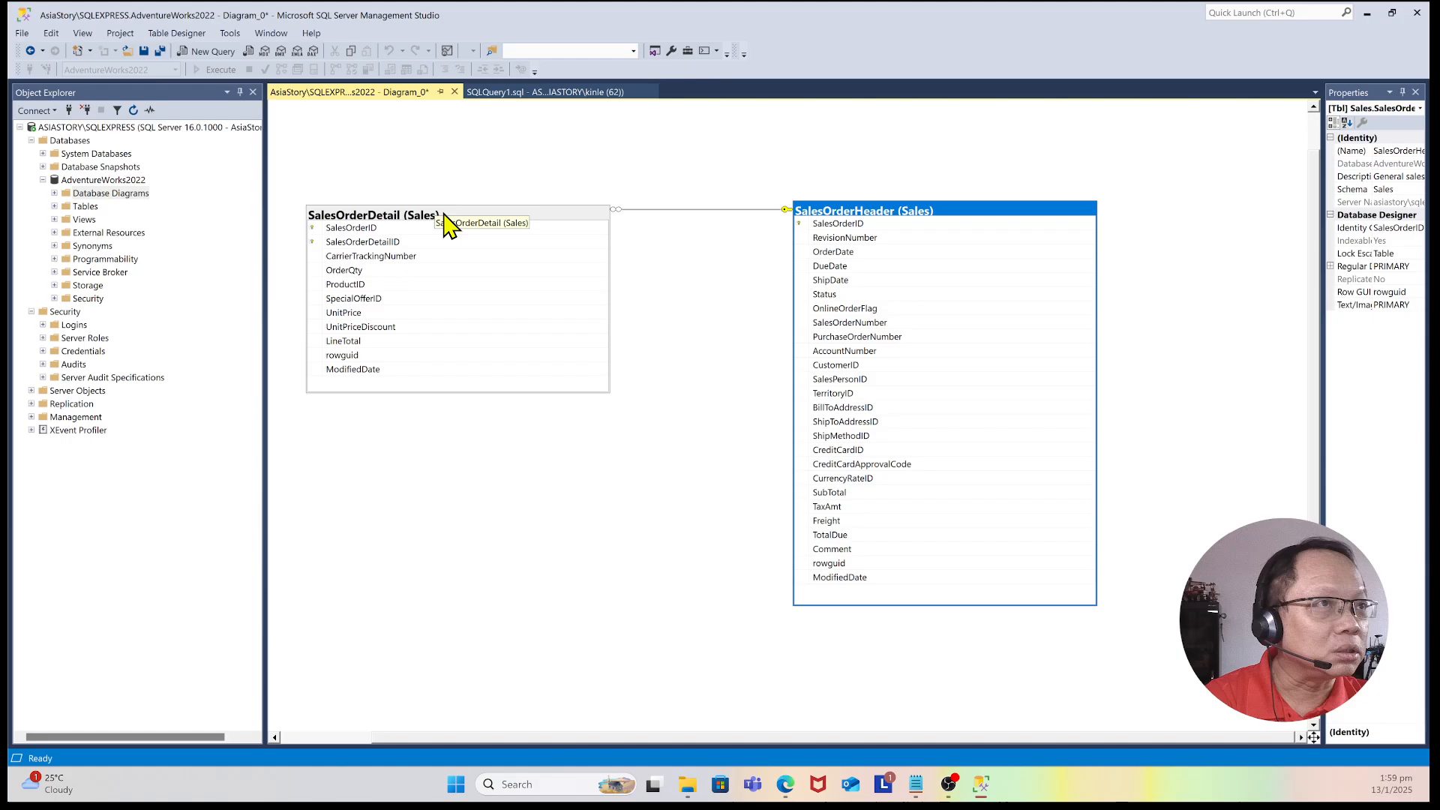
{"action": "left_click_drag", "start_coordinate": [442, 219], "coordinate": [524, 186]}
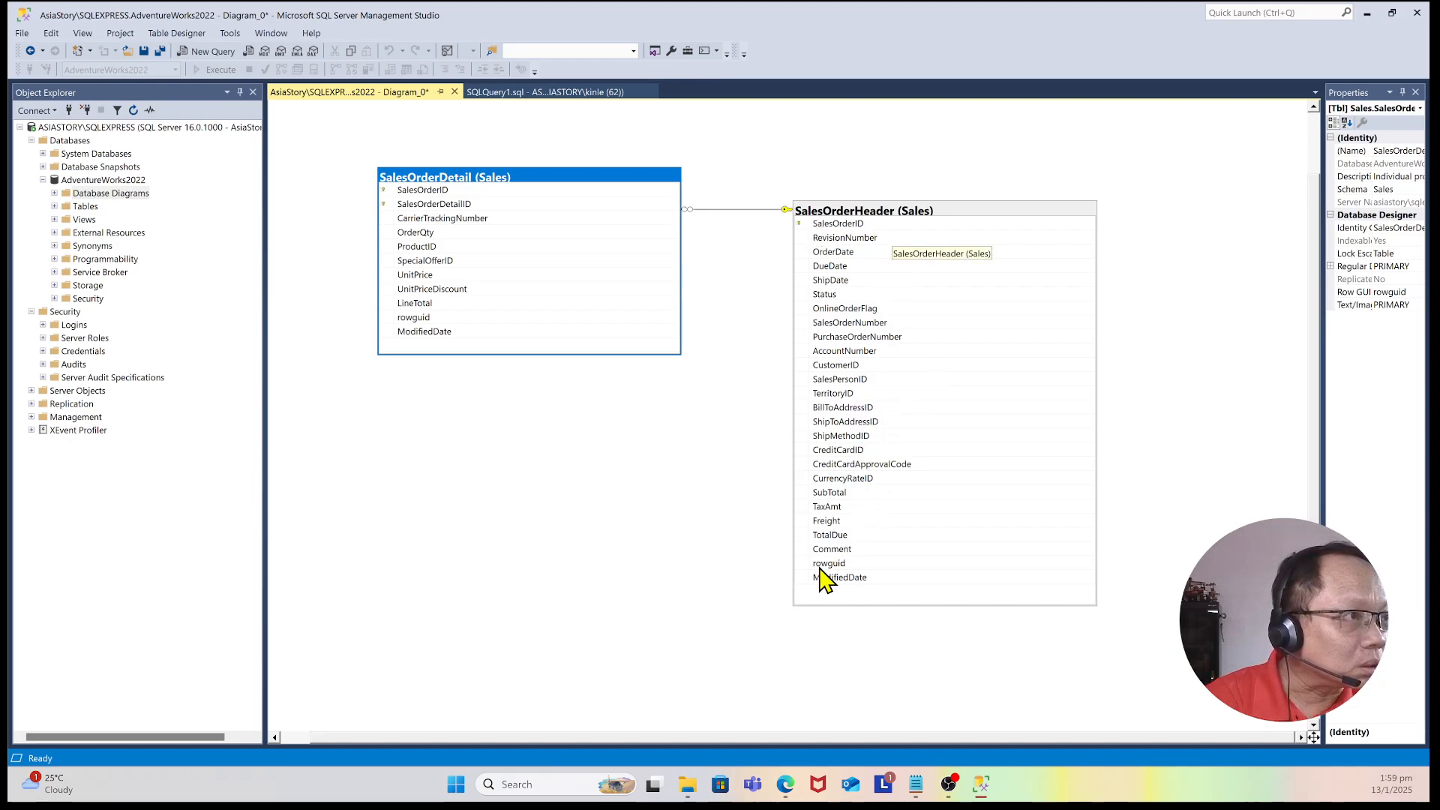
Step: Inspect the CustomerID, SalesPersonID and TerritoryID columns of SalesOrderHeader in the diagram
{"action": "left_click", "coordinate": [841, 379]}
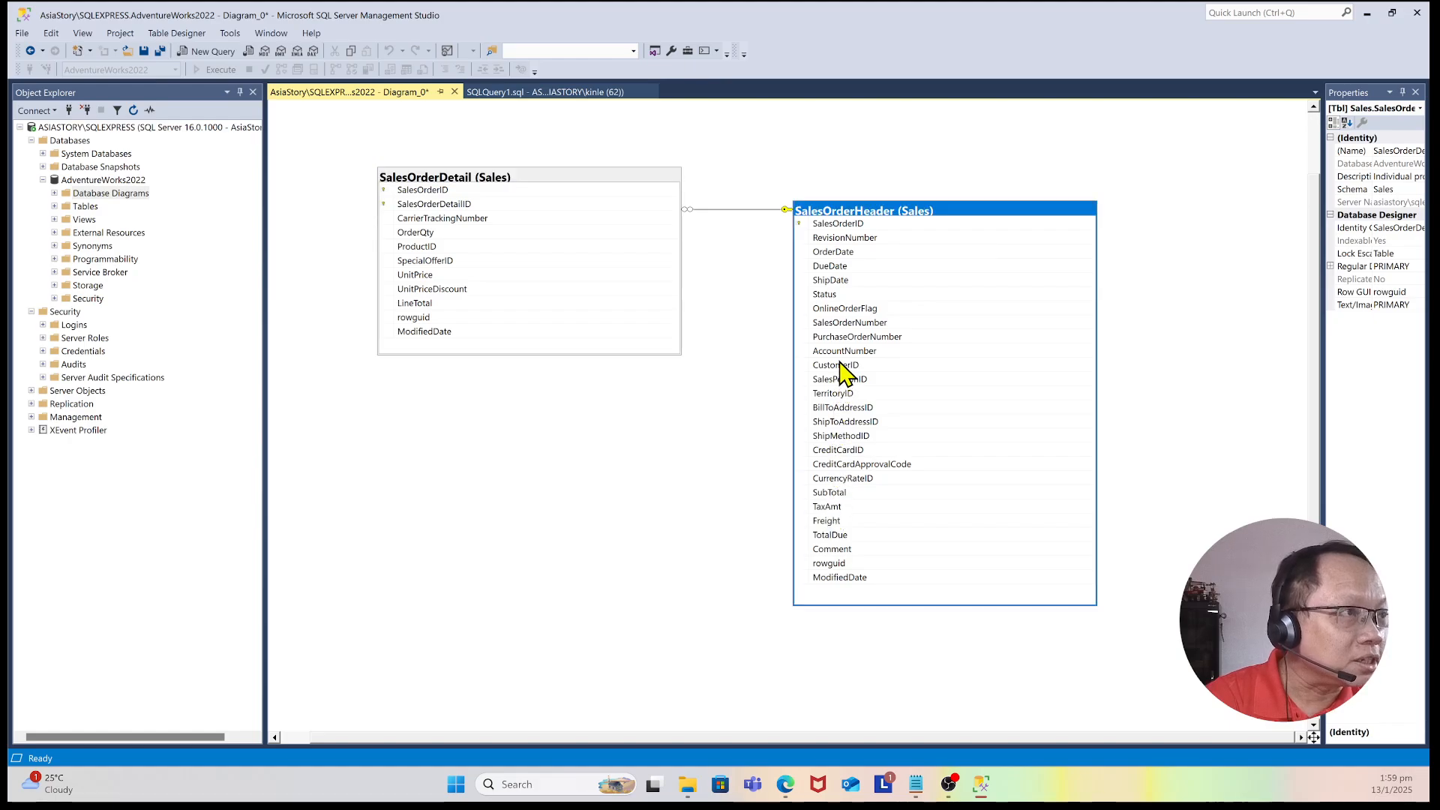
{"action": "left_click", "coordinate": [858, 365]}
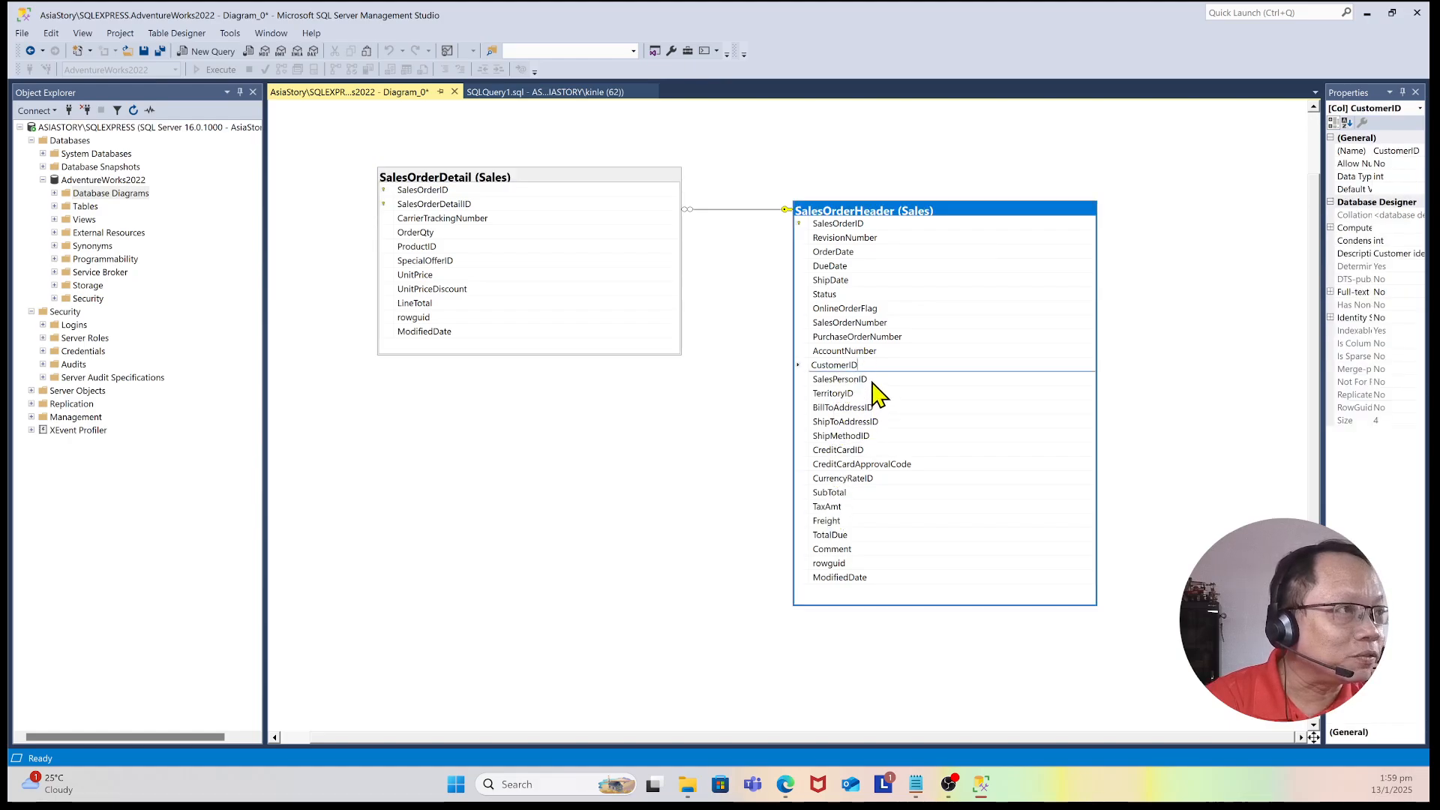
{"action": "left_click", "coordinate": [870, 383]}
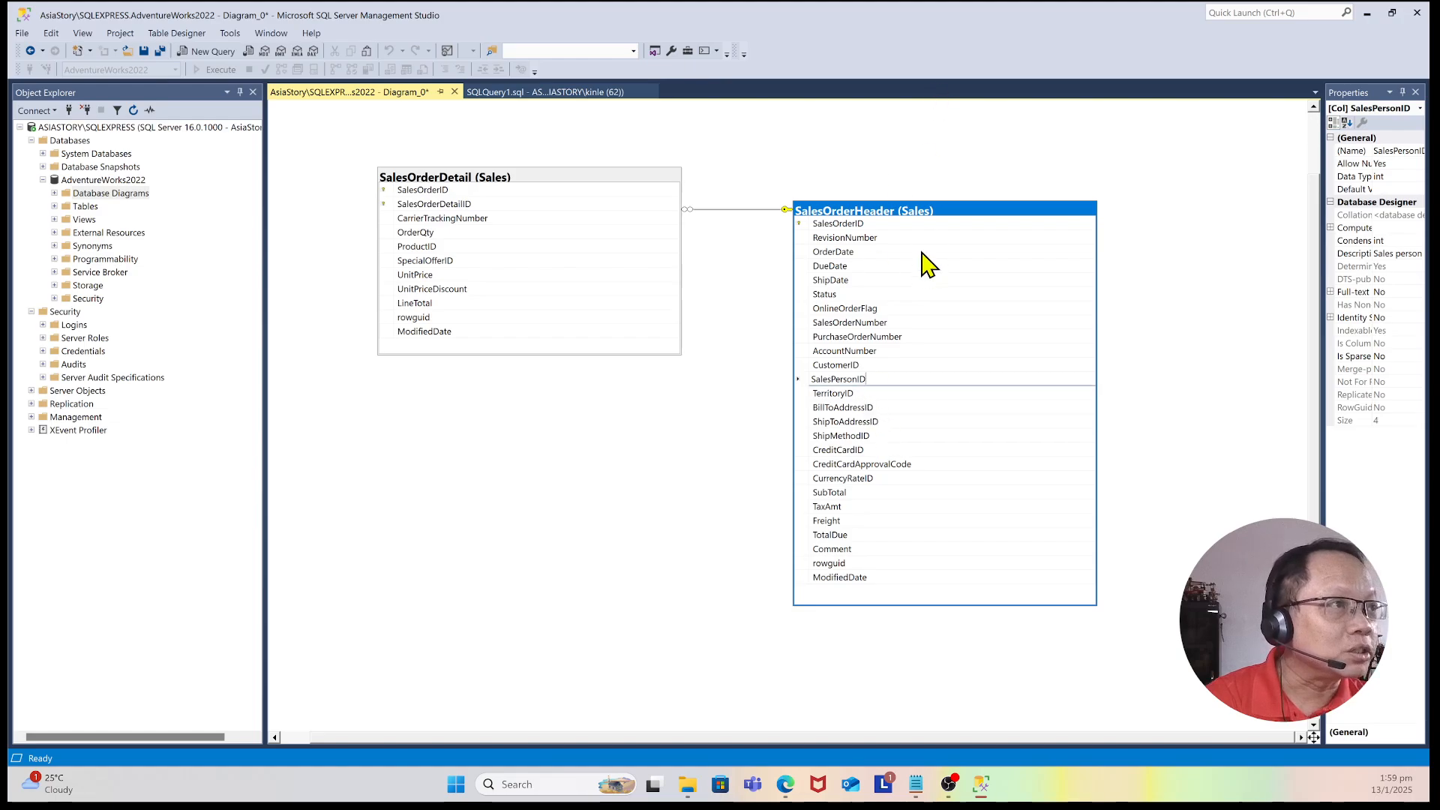
{"action": "left_click", "coordinate": [842, 395]}
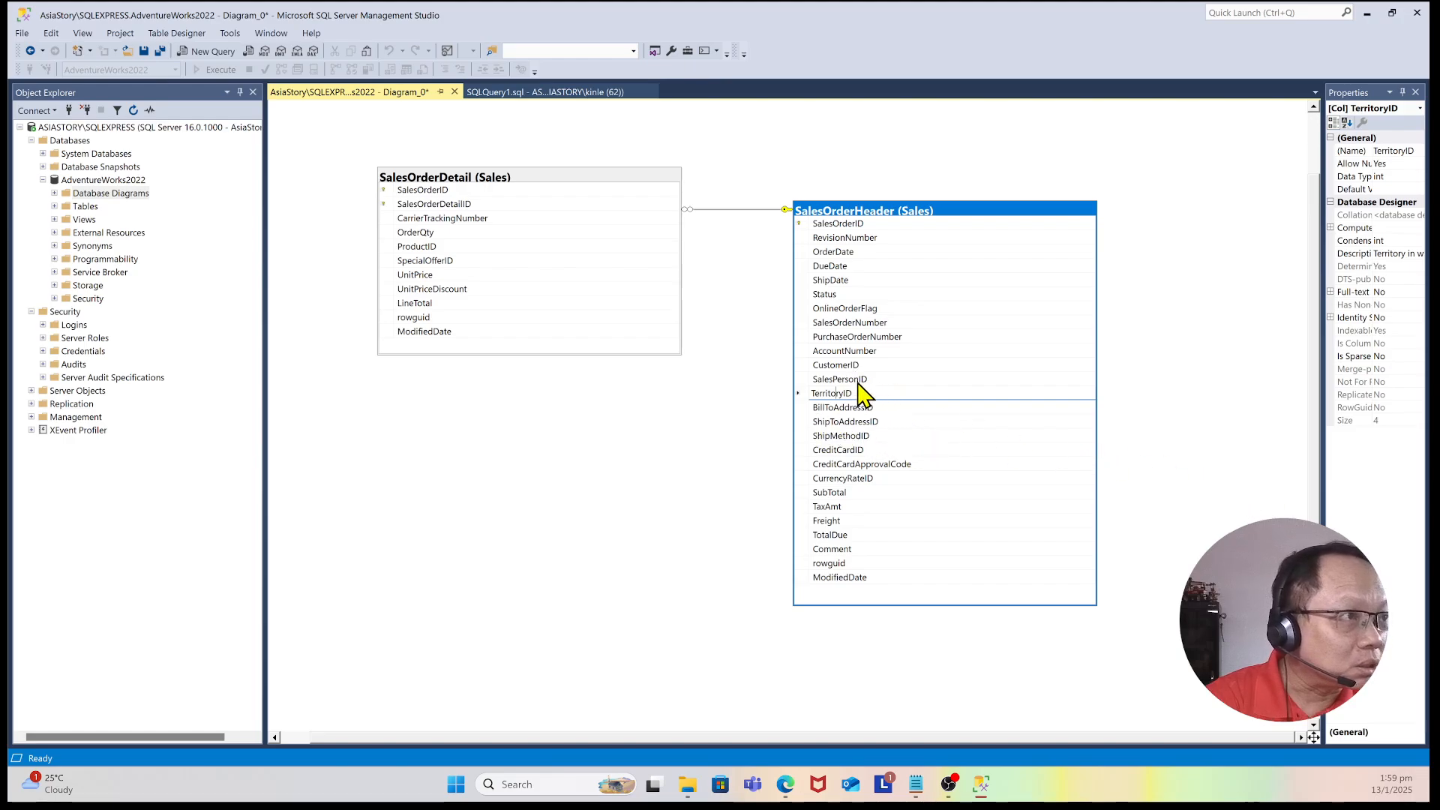
{"action": "left_click", "coordinate": [859, 383]}
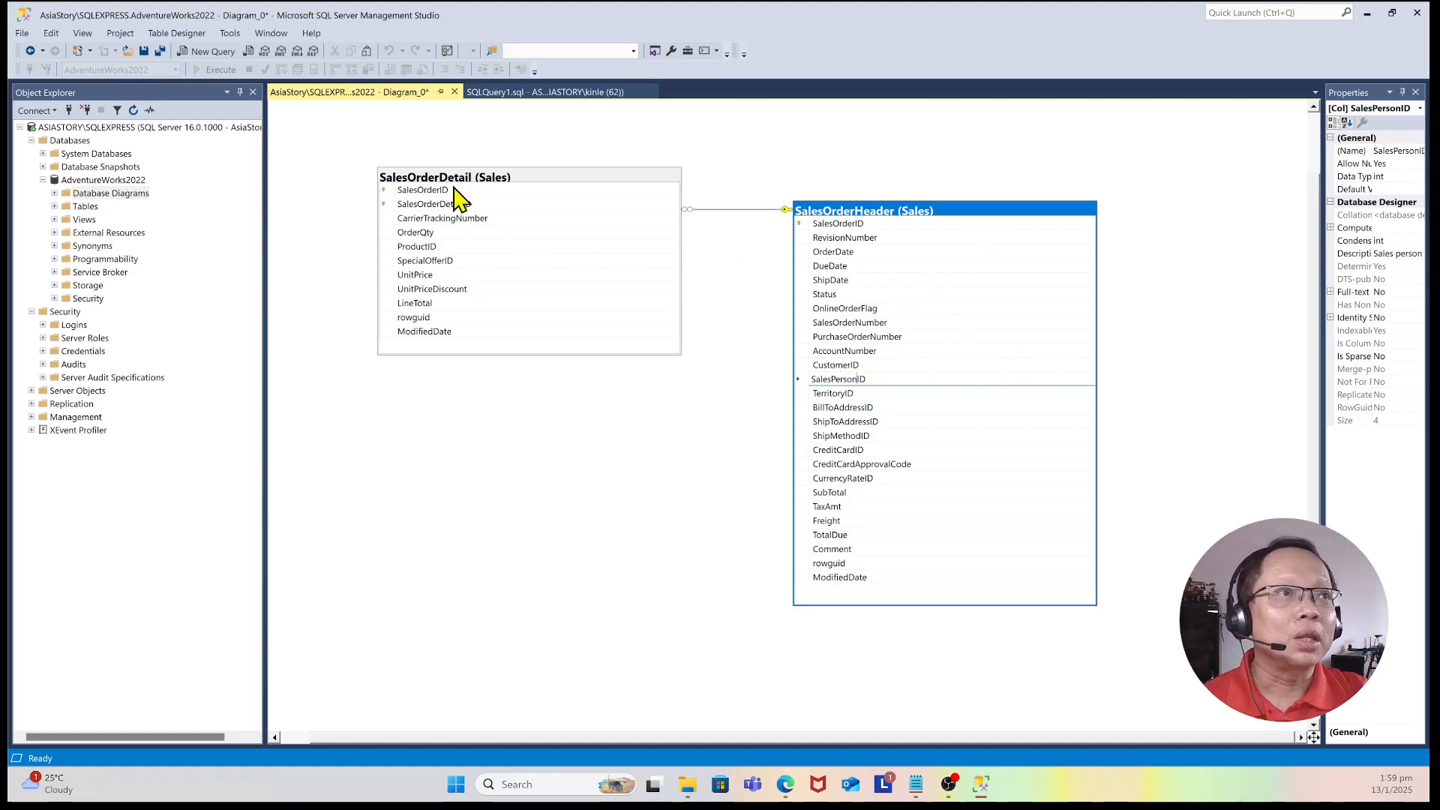
Step: Move the SalesOrderDetail and SalesOrderHeader tables closer together on the diagram
{"action": "left_click_drag", "start_coordinate": [476, 177], "coordinate": [433, 181]}
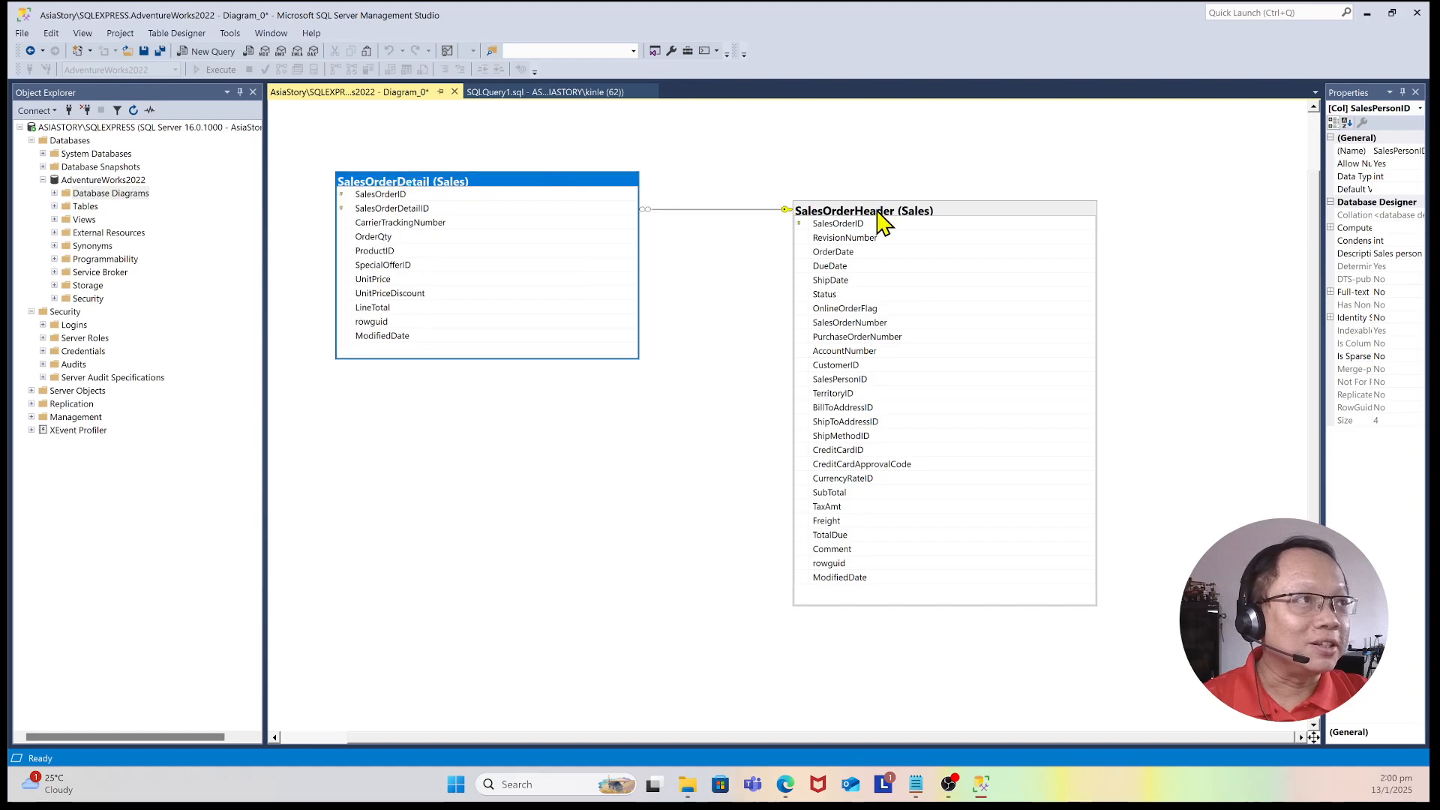
{"action": "left_click", "coordinate": [878, 212]}
{"action": "left_click_drag", "start_coordinate": [878, 212], "coordinate": [781, 221]}
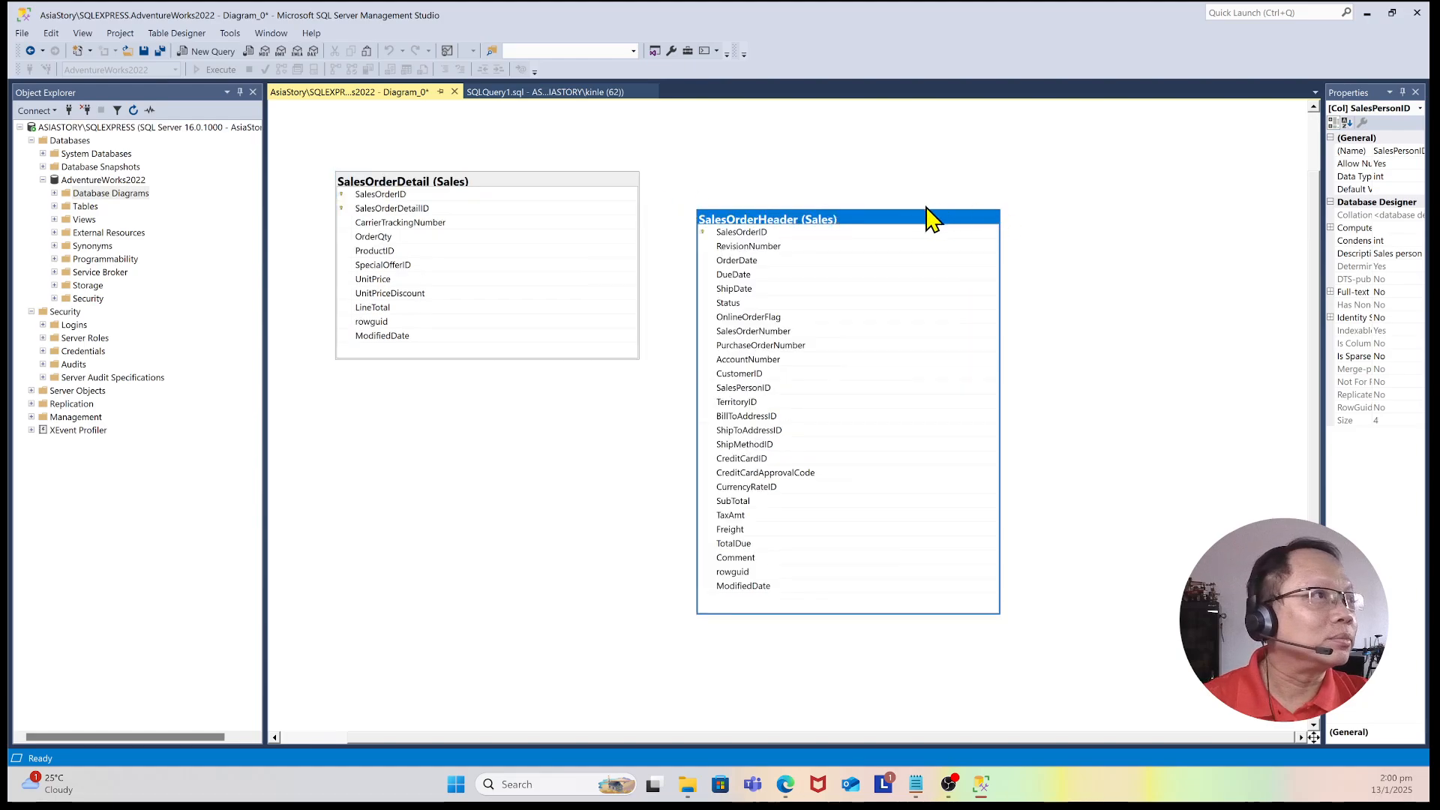
{"action": "left_click", "coordinate": [584, 182]}
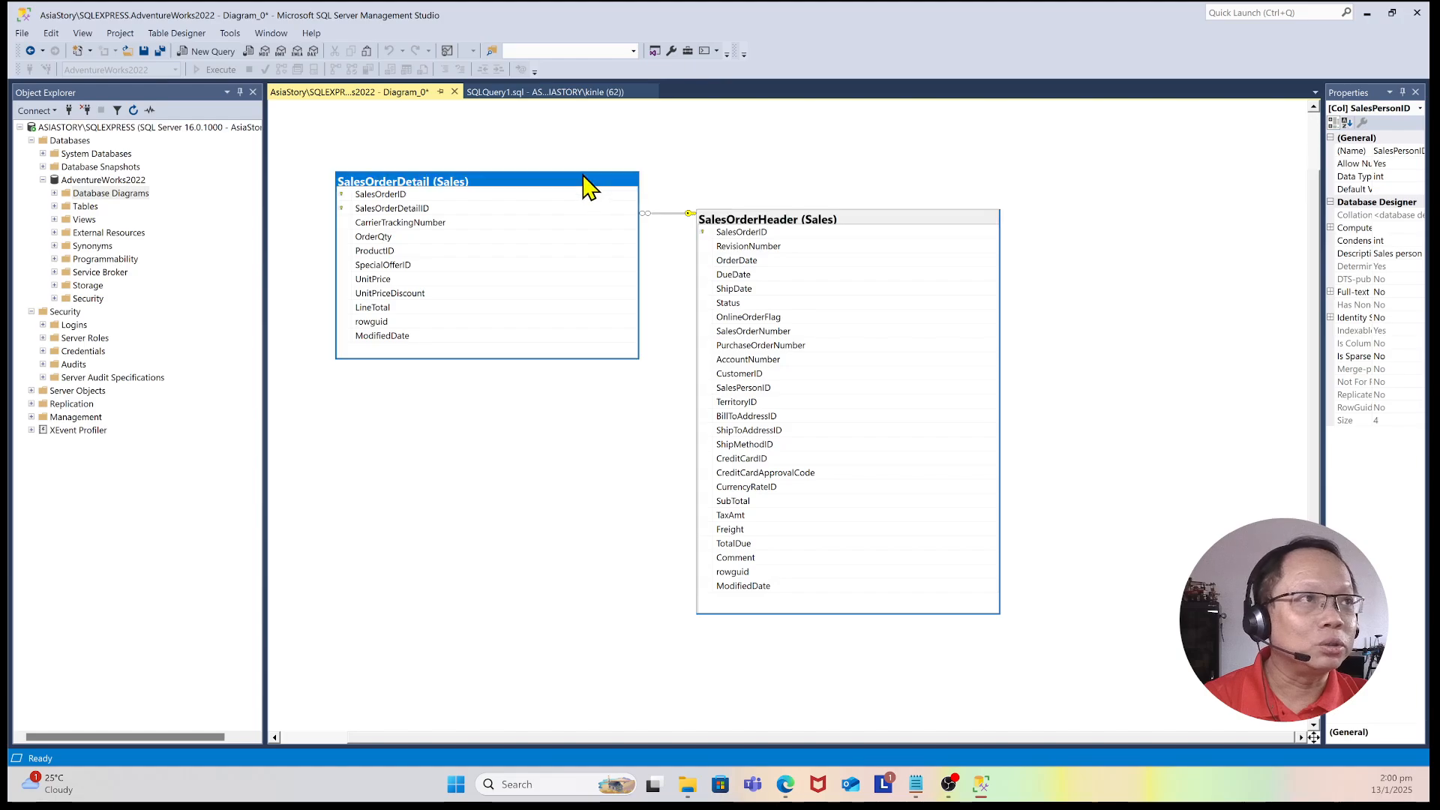
{"action": "left_click_drag", "start_coordinate": [561, 167], "coordinate": [564, 172]}
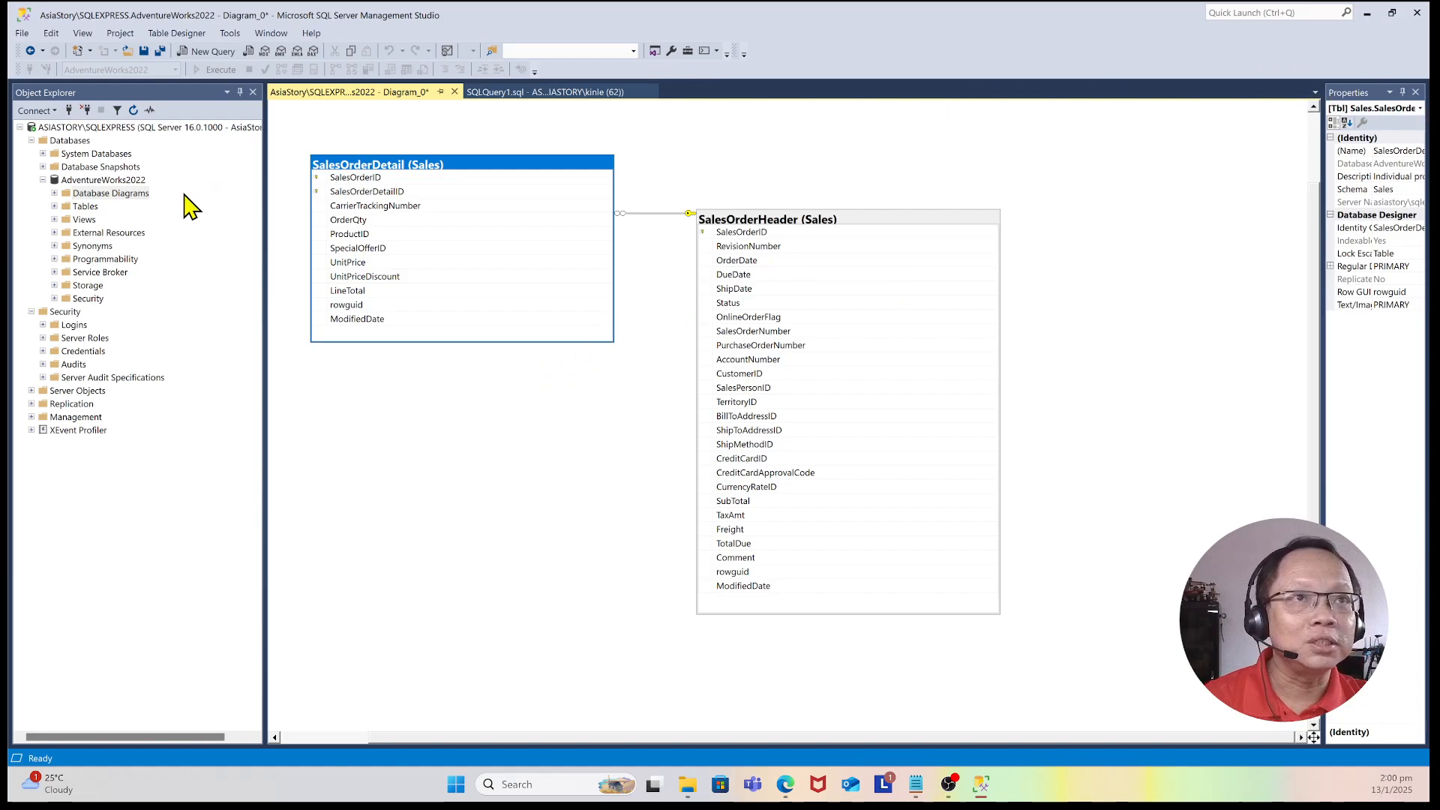
Step: Collapse the AdventureWorks2022 node in Object Explorer and minimize the window
{"action": "left_click", "coordinate": [44, 181]}
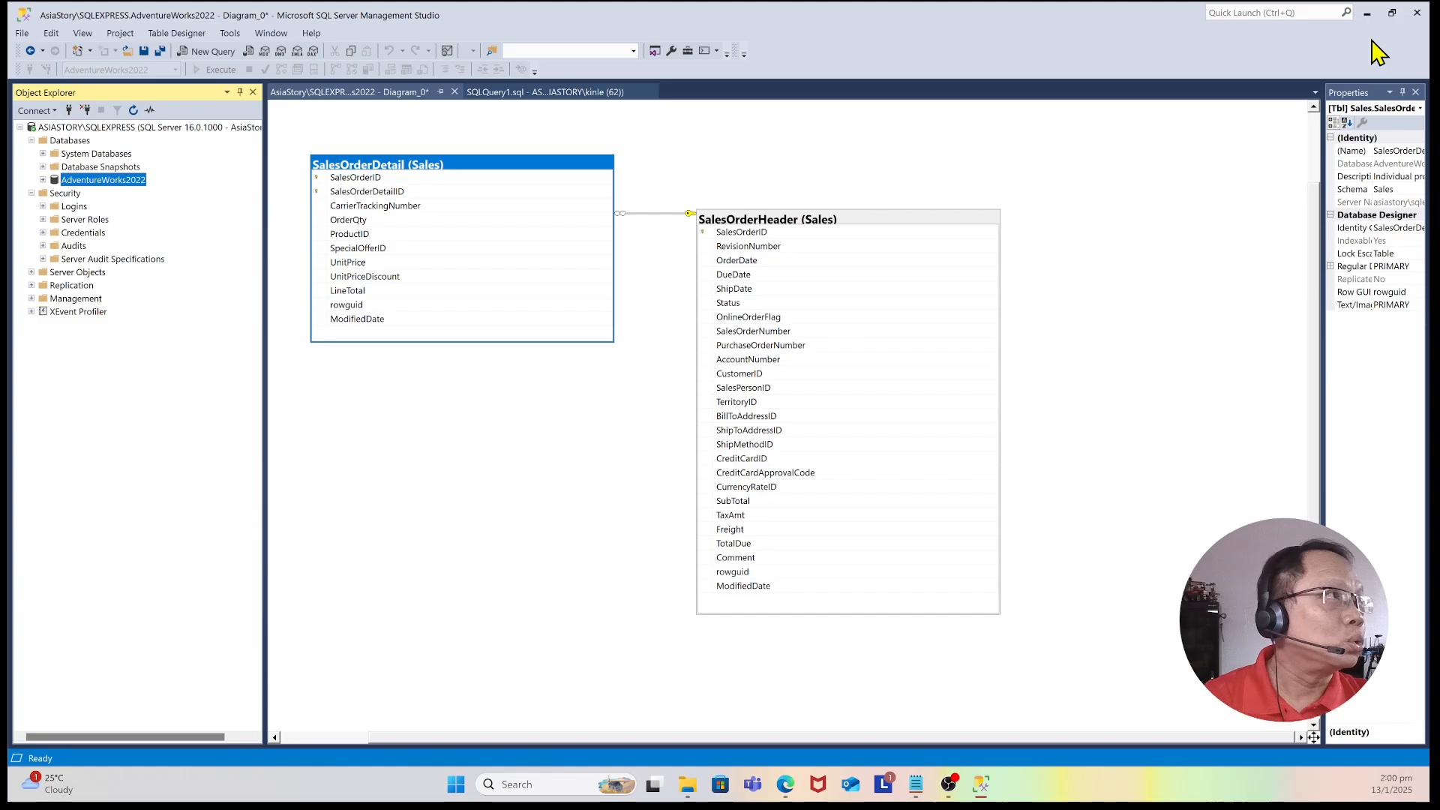
{"action": "left_click", "coordinate": [1371, 15]}
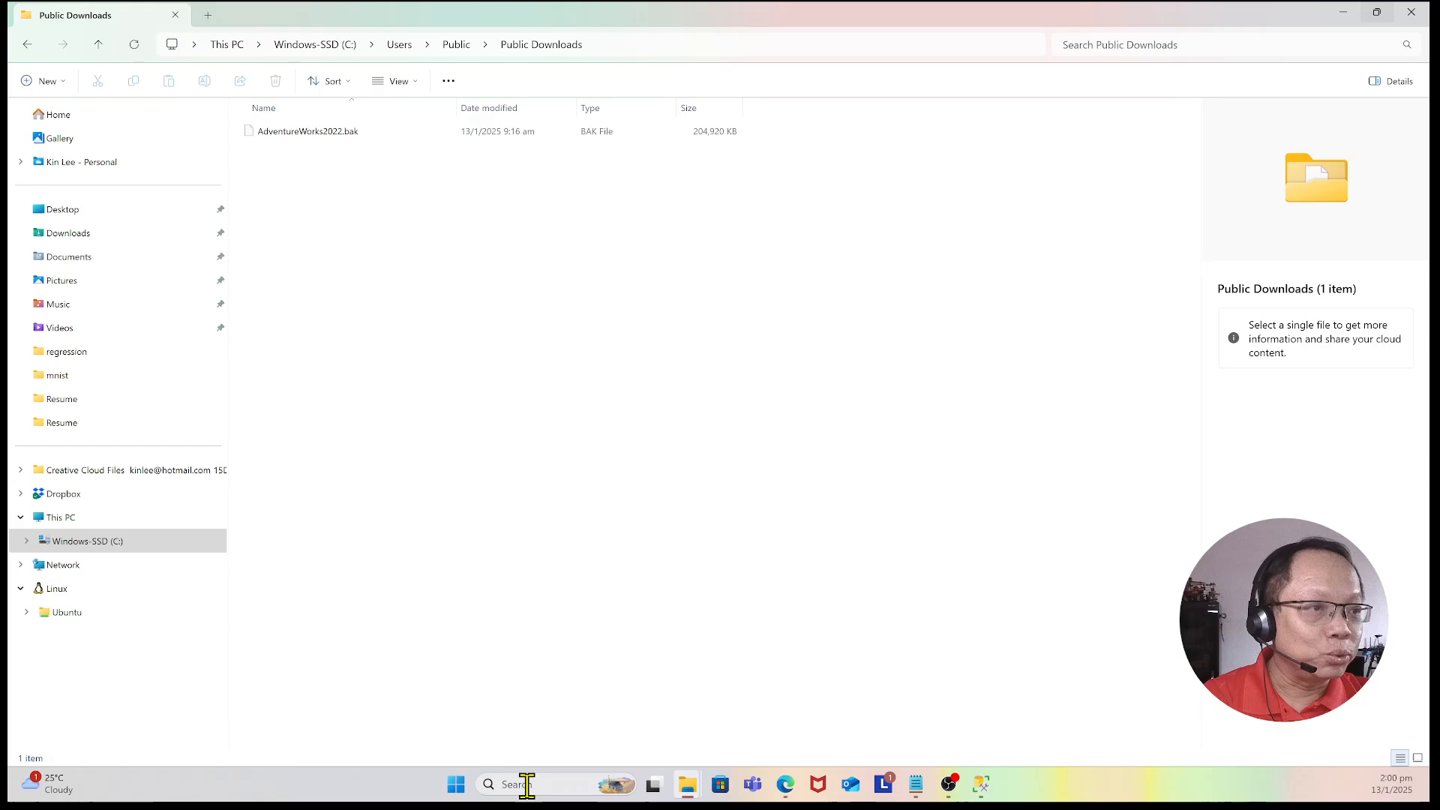
Step: Search for power and launch Power BI Desktop
{"action": "left_click", "coordinate": [687, 781]}
{"action": "key", "text": "super+s"}
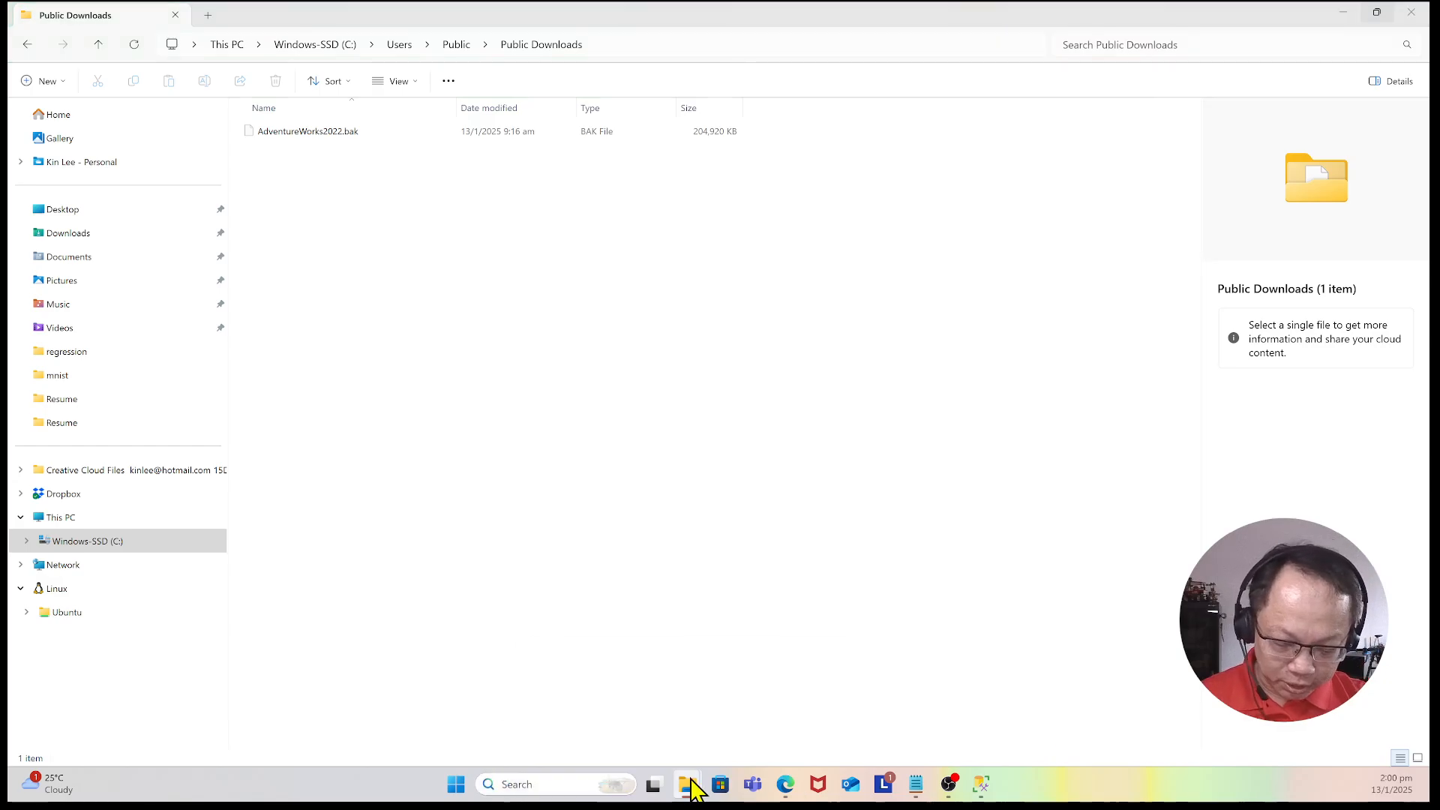
{"action": "type", "text": "power"}
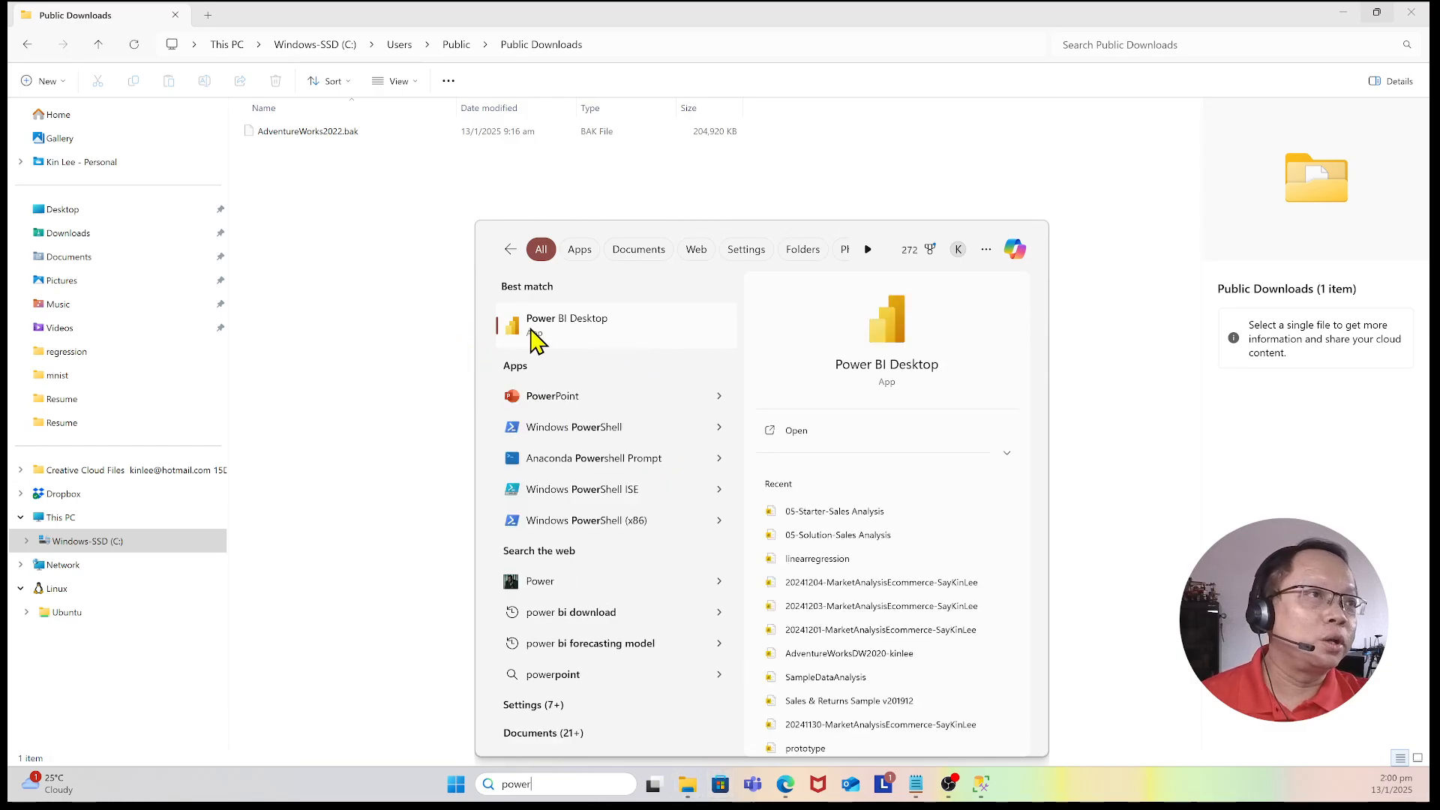
{"action": "left_click", "coordinate": [634, 330]}
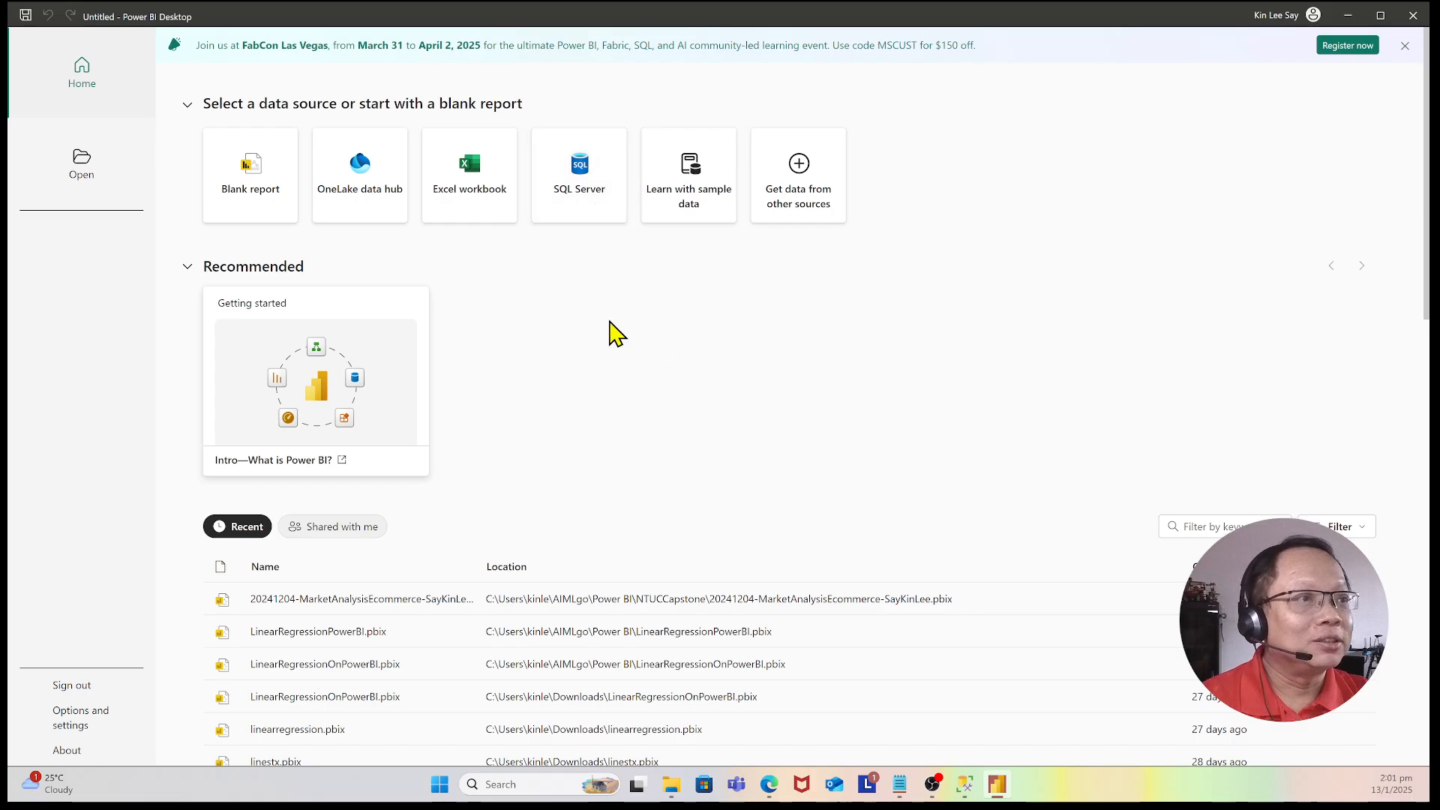
Step: Import data from SQL Server, connecting to server AsiaStory\SQLEXPRESS in Import mode
{"action": "left_click", "coordinate": [591, 214]}
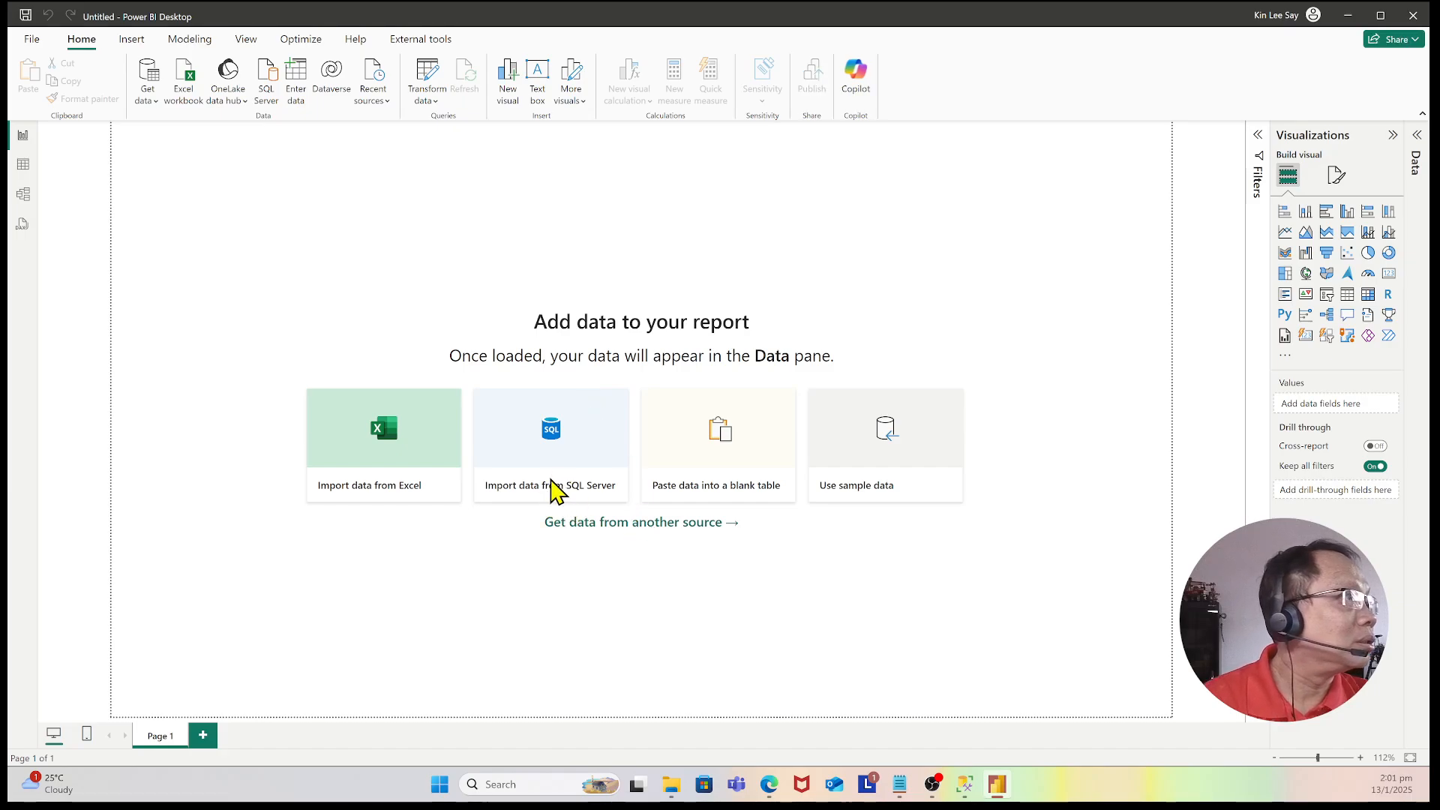
{"action": "left_click", "coordinate": [555, 491]}
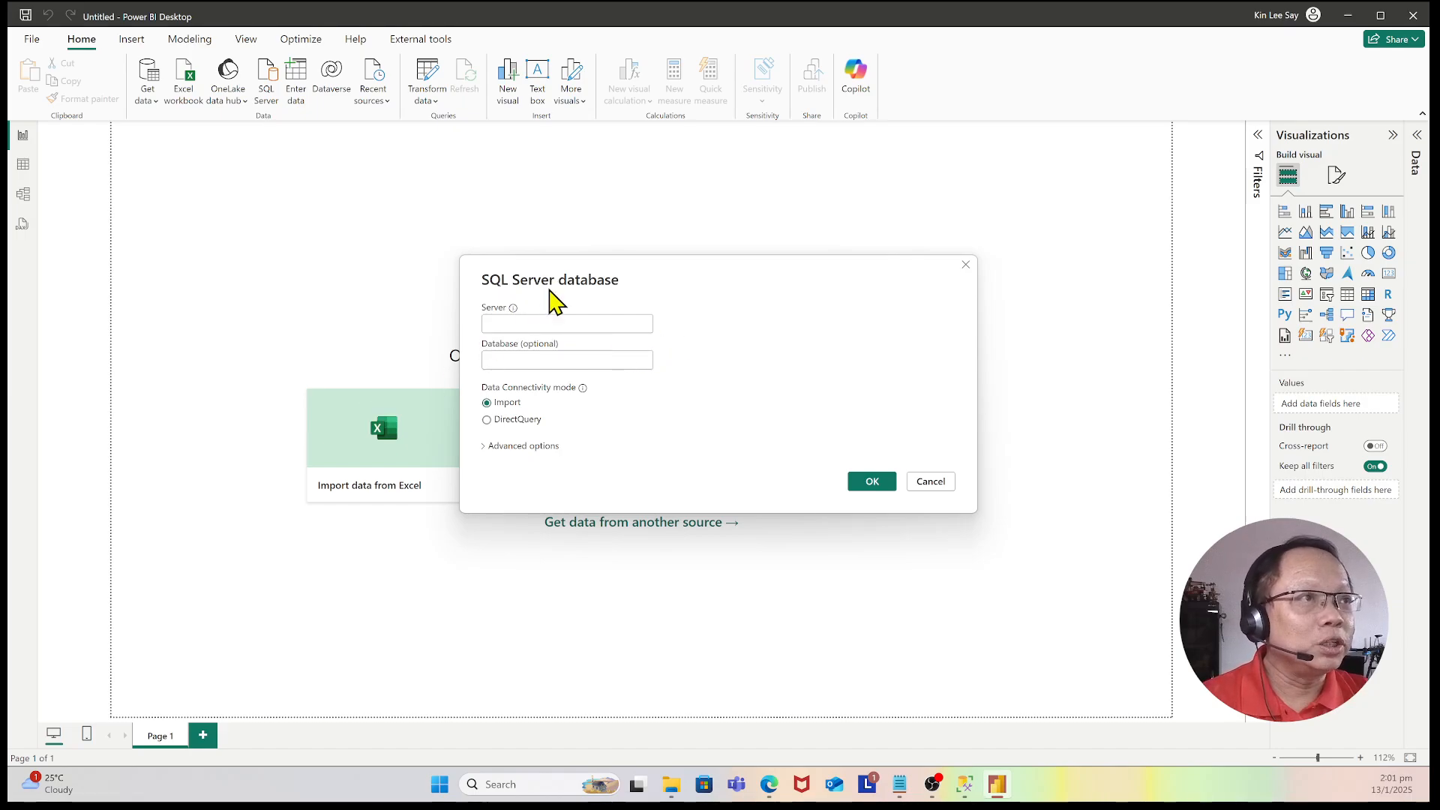
{"action": "left_click", "coordinate": [520, 328]}
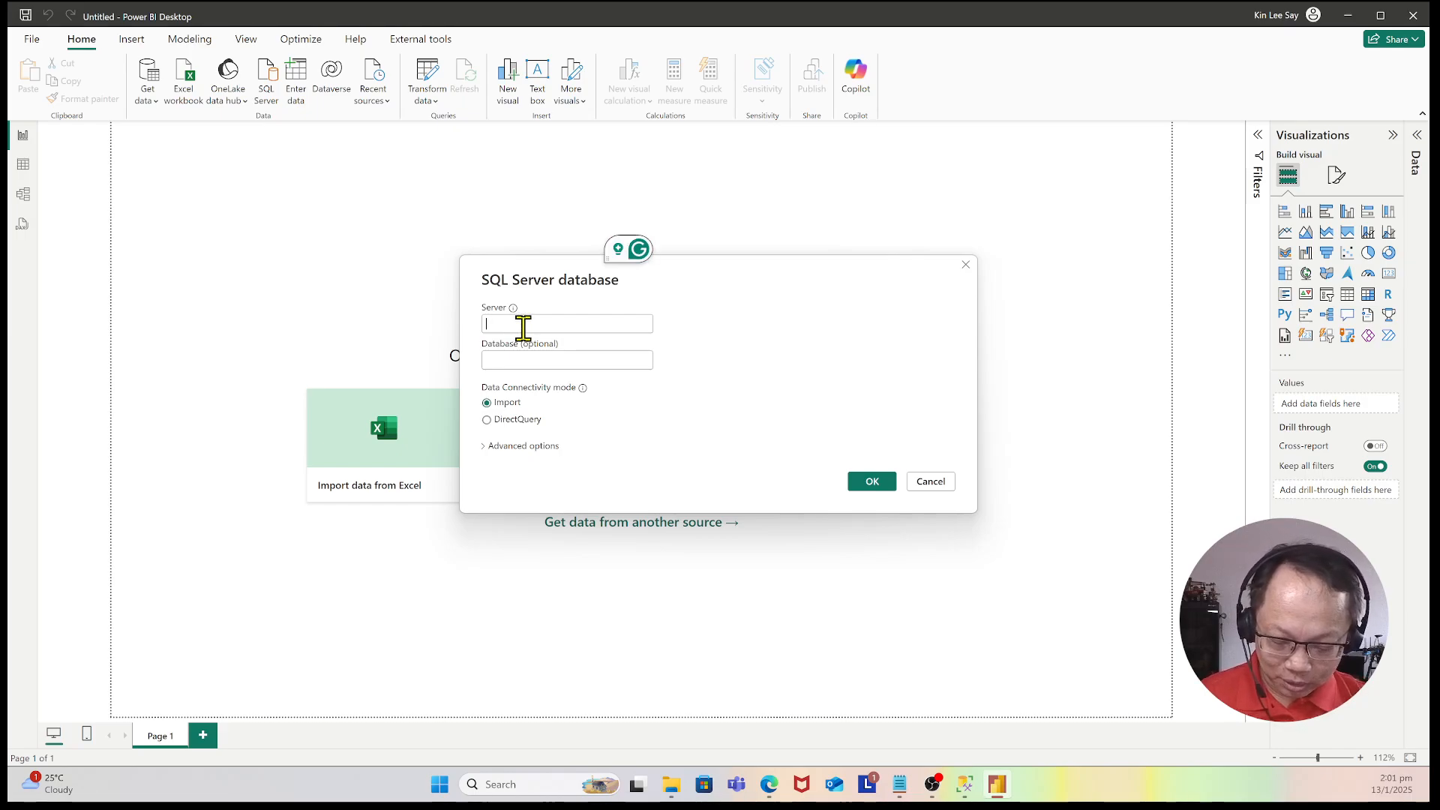
{"action": "left_click", "coordinate": [523, 327]}
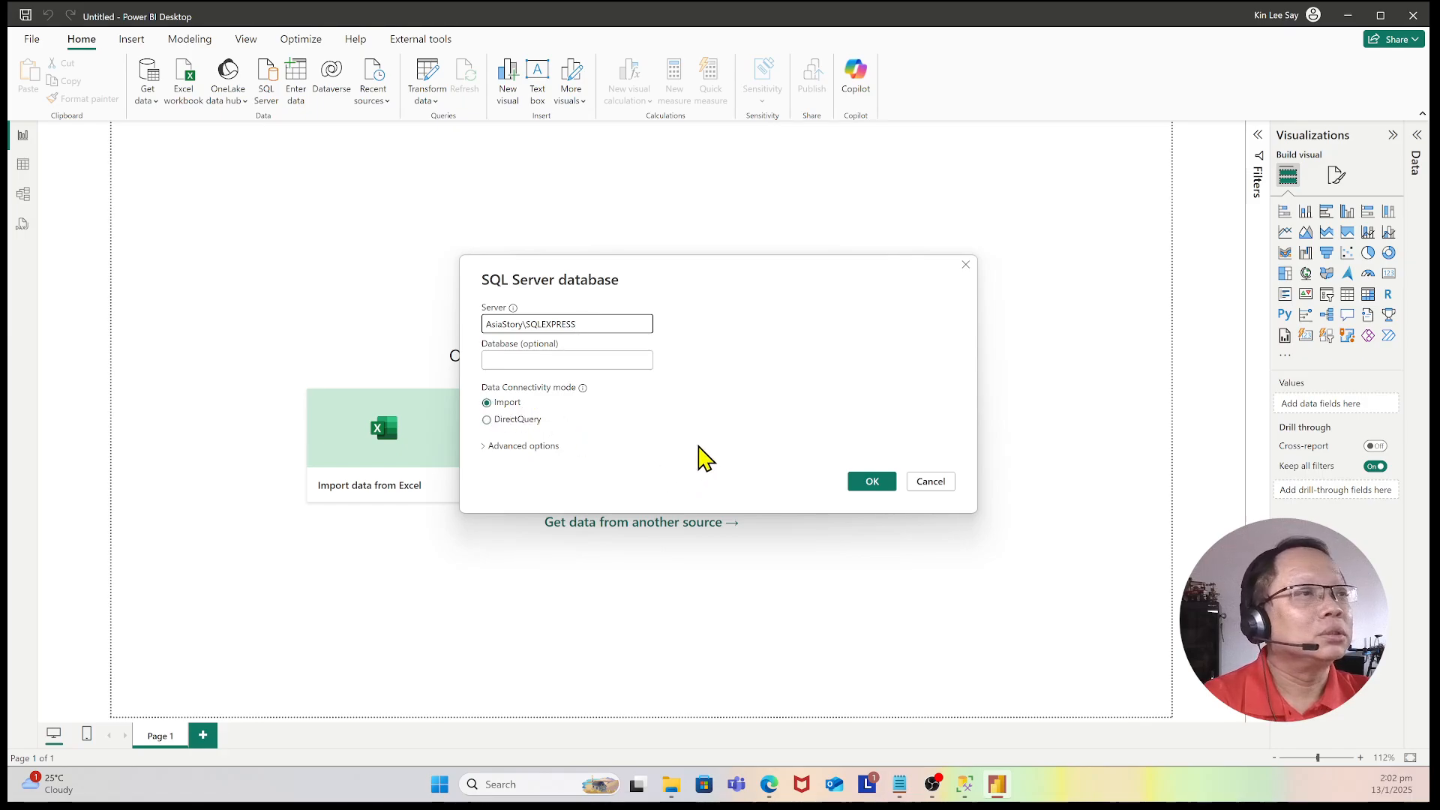
{"action": "left_click", "coordinate": [887, 486]}
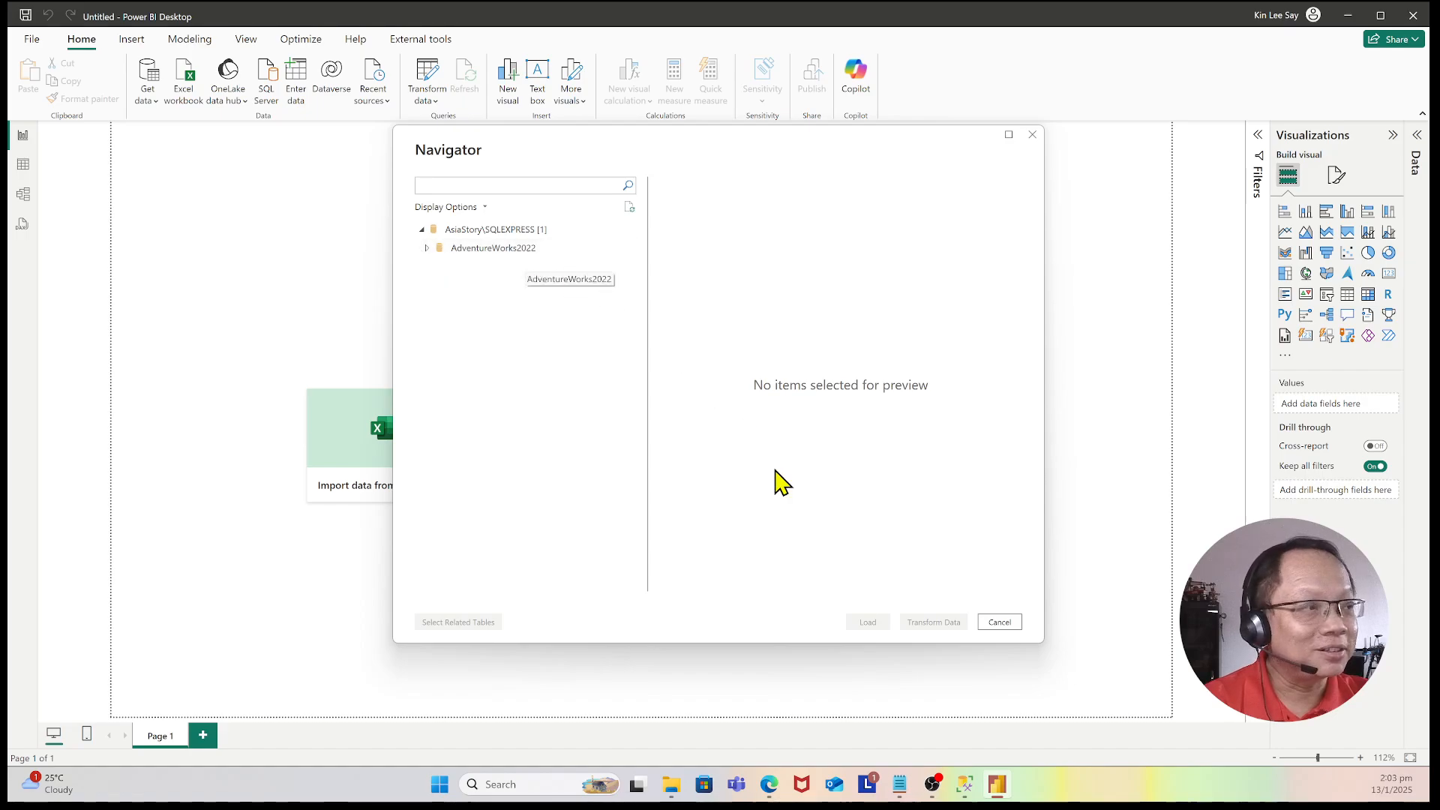
Step: Expand the AdventureWorks2022 database in the Navigator and select the Sales.Customer table
{"action": "left_click", "coordinate": [965, 786]}
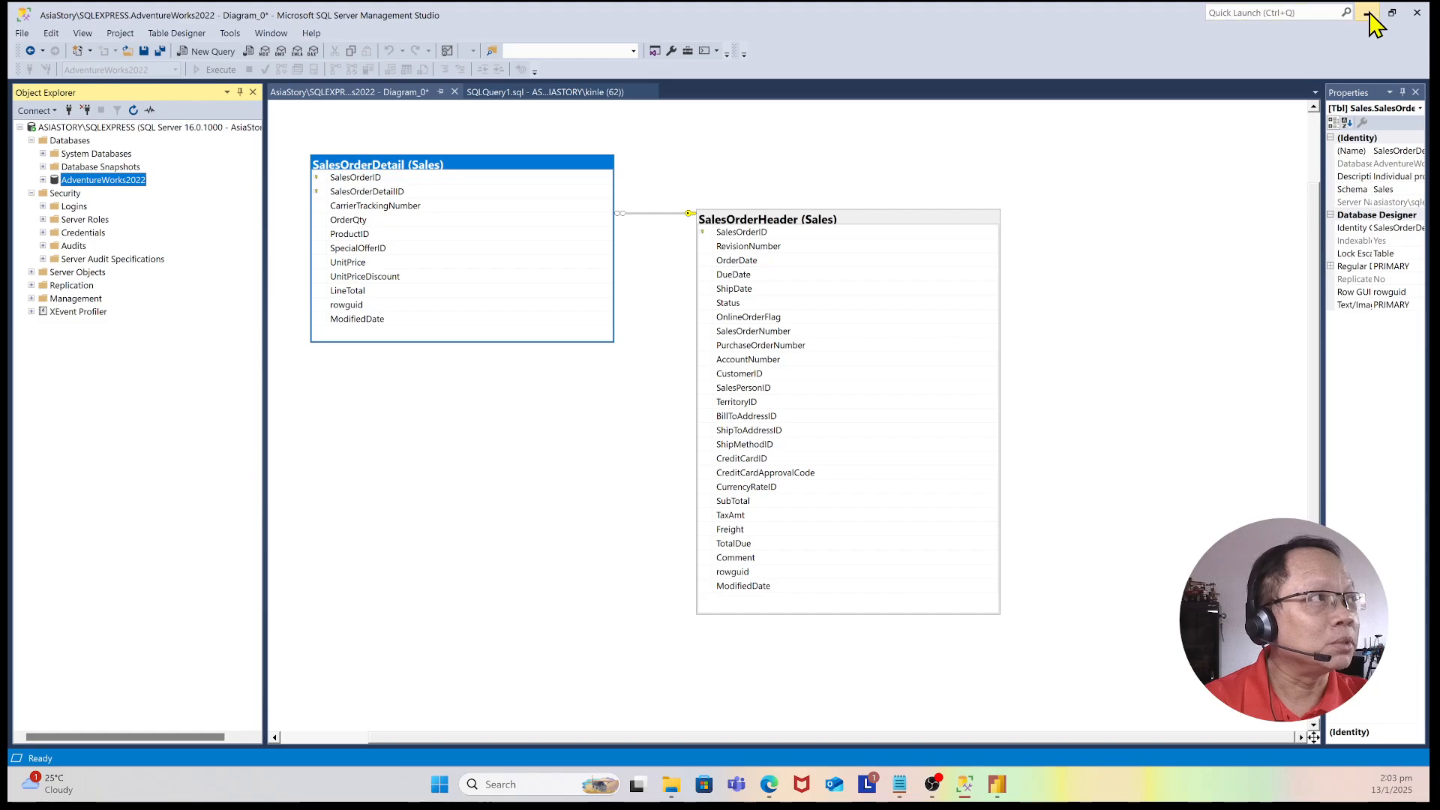
{"action": "left_click", "coordinate": [1369, 13]}
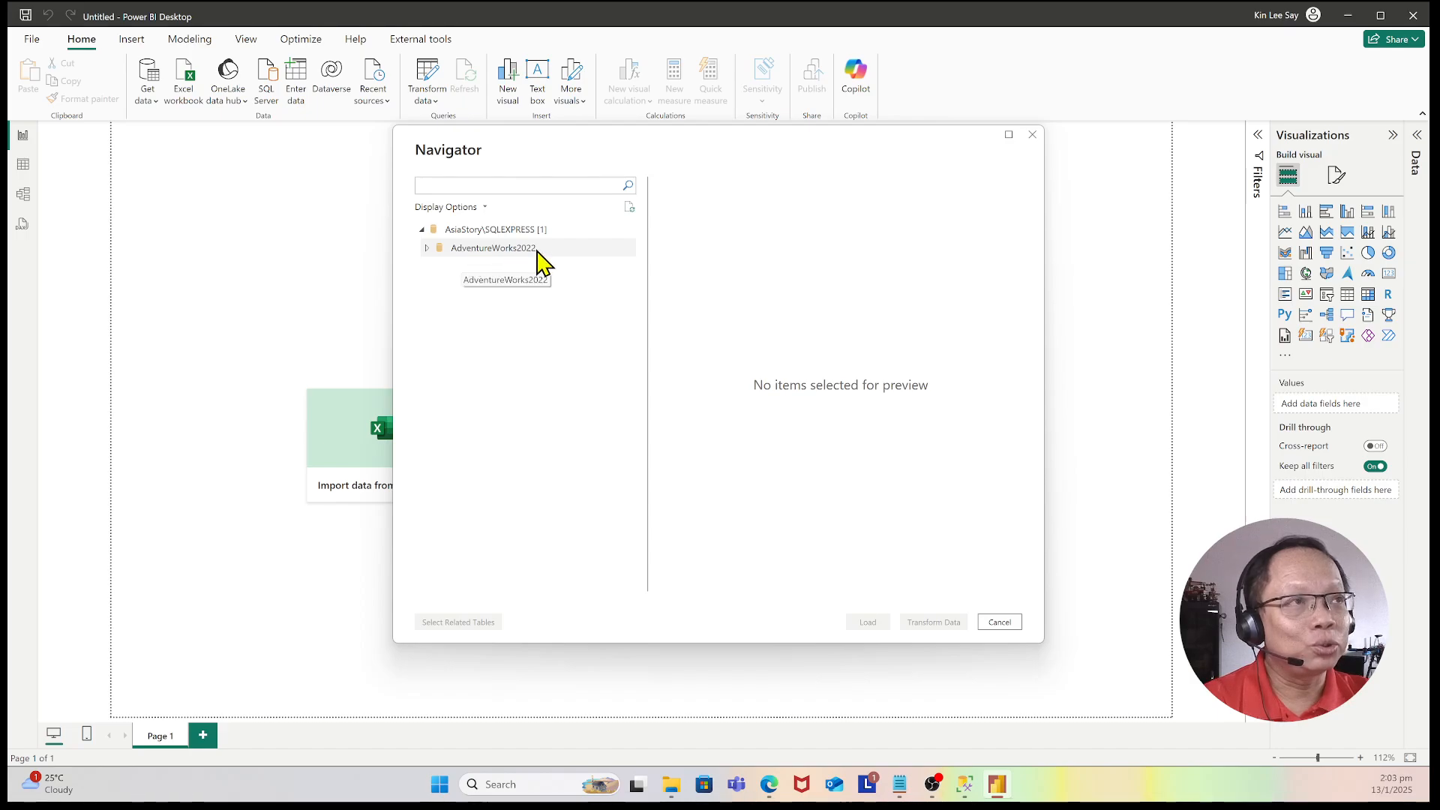
{"action": "left_click", "coordinate": [426, 248]}
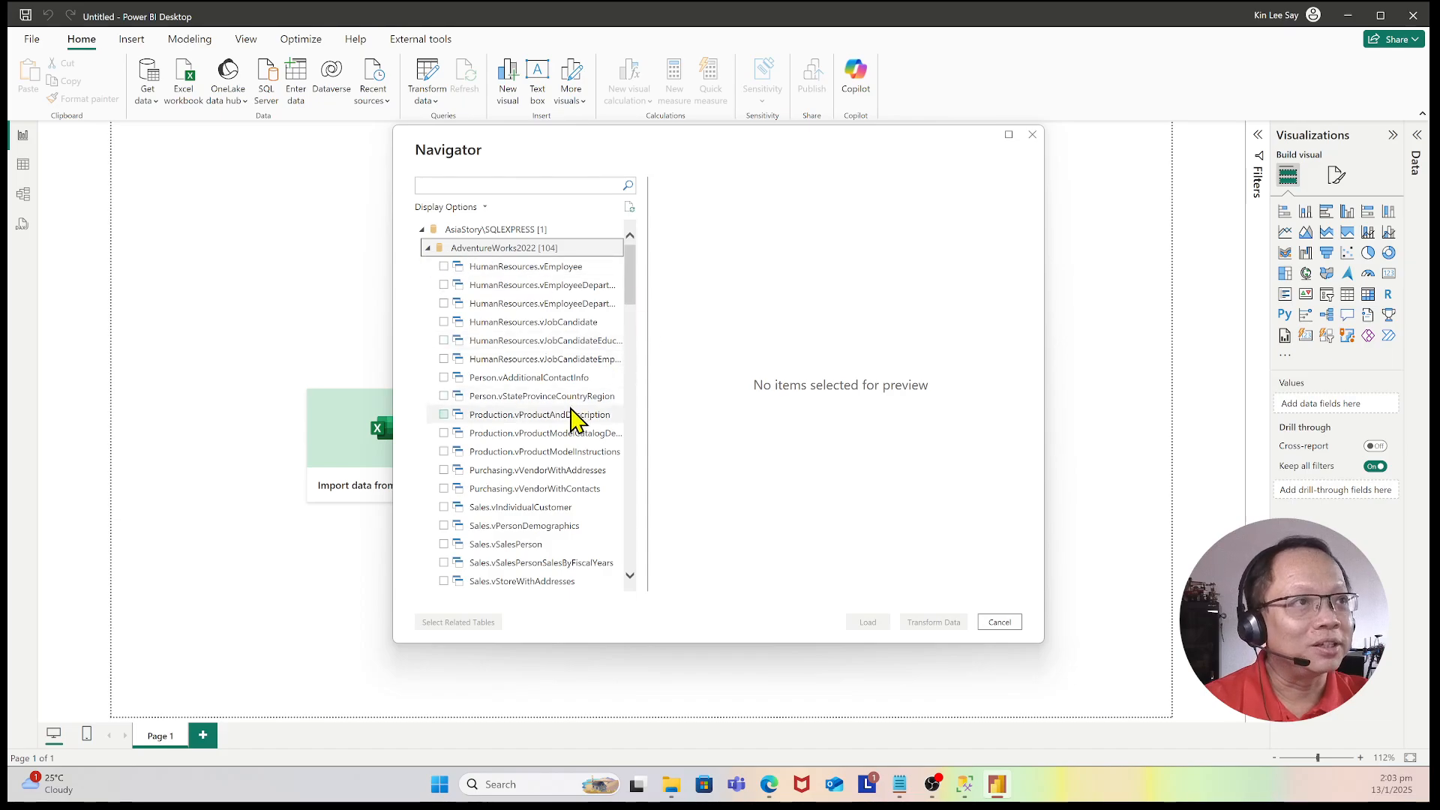
{"action": "scroll", "coordinate": [572, 418], "scroll_direction": "down", "scroll_amount": 10}
{"action": "scroll", "coordinate": [572, 418], "scroll_direction": "down", "scroll_amount": 3}
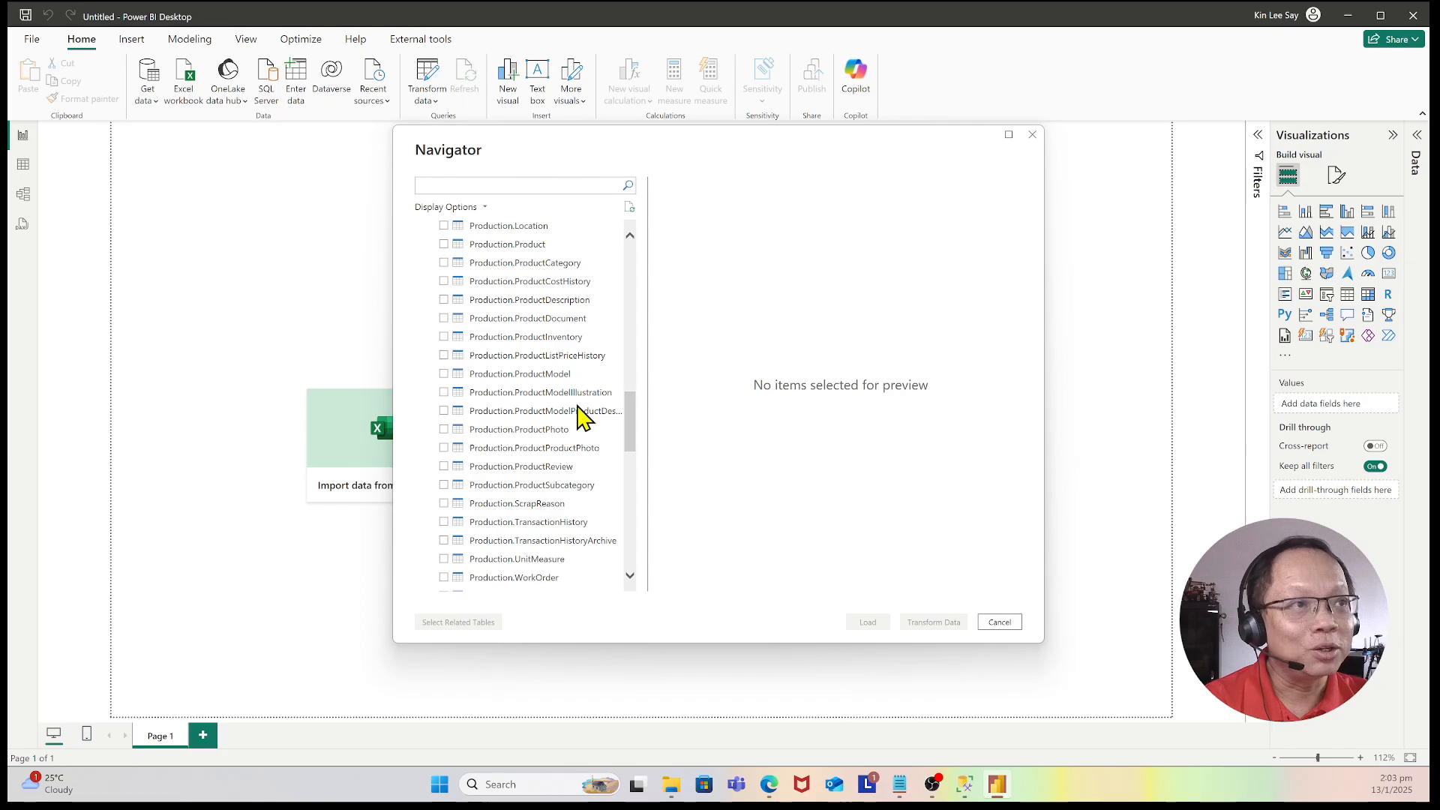
{"action": "left_click_drag", "start_coordinate": [630, 424], "coordinate": [652, 474]}
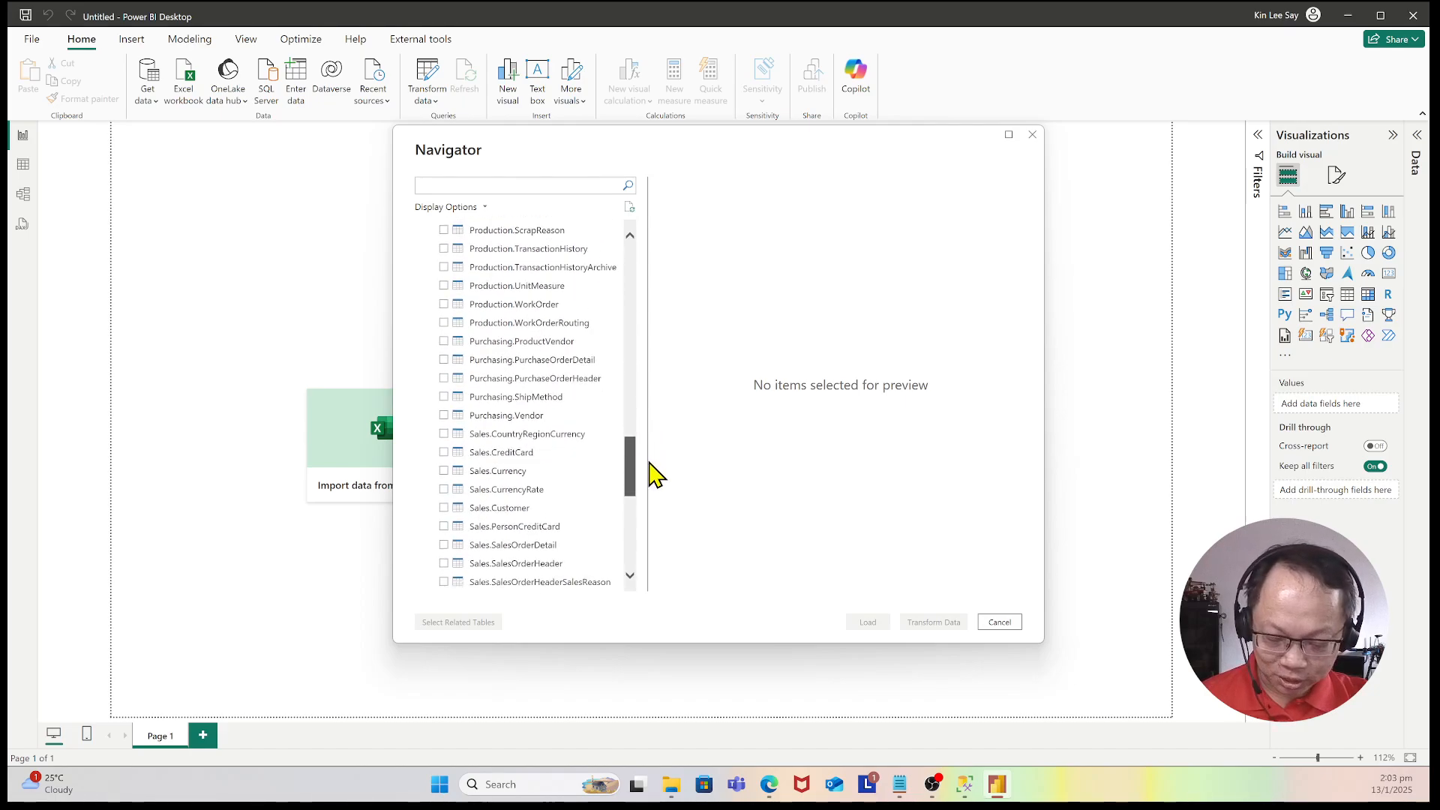
{"action": "scroll", "coordinate": [647, 474], "scroll_direction": "down", "scroll_amount": 2}
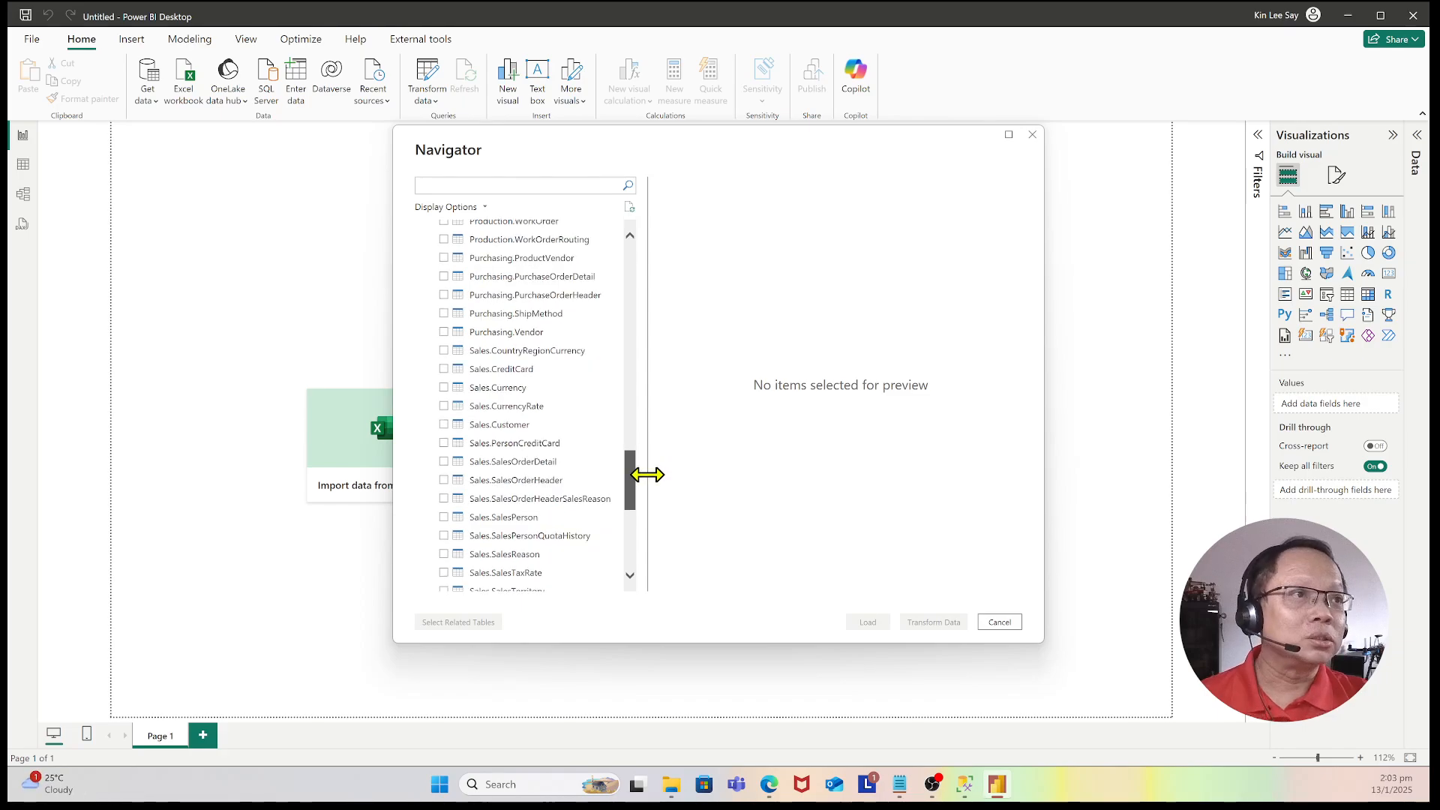
{"action": "left_click", "coordinate": [443, 422]}
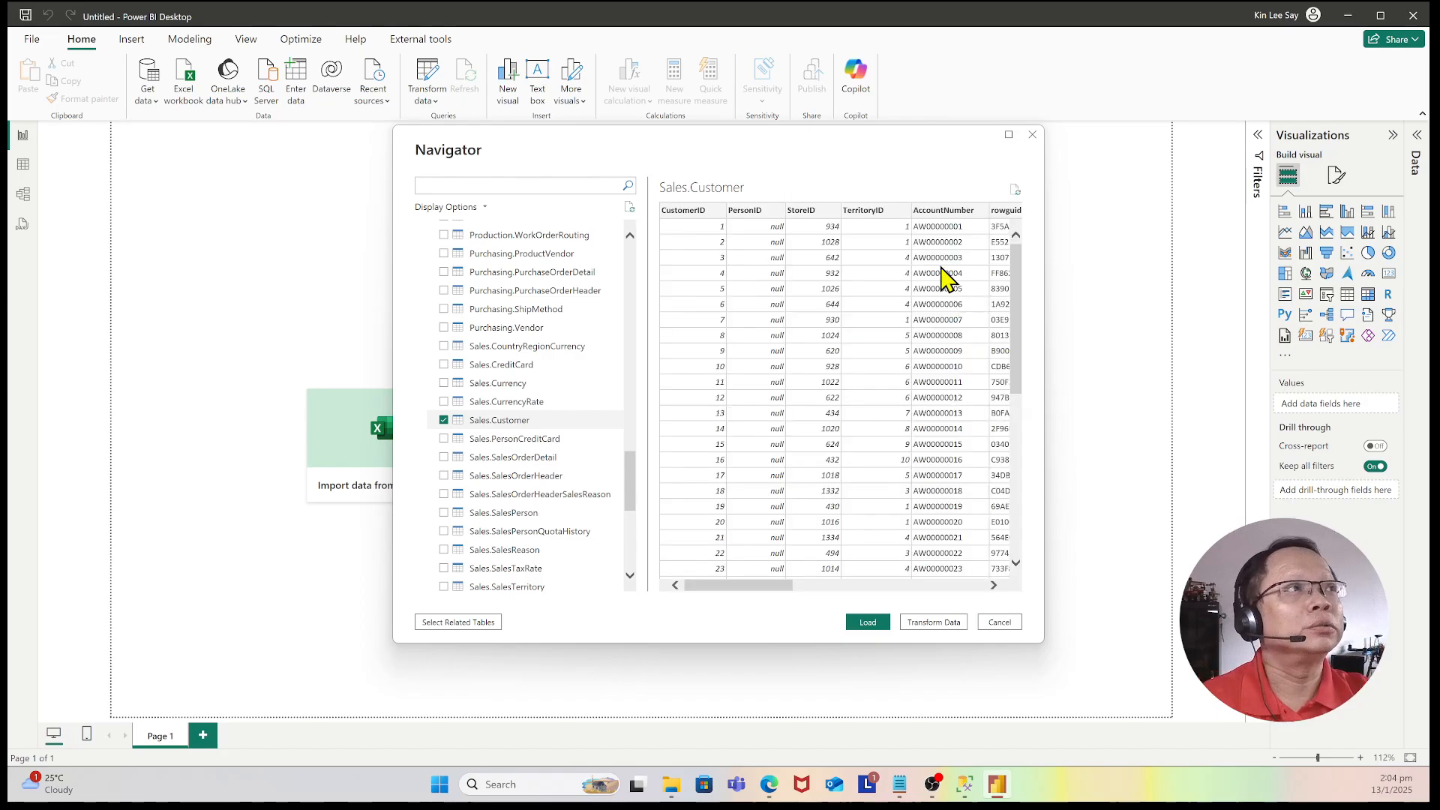
Step: Preview the Sales.Customer data and open it for transformation in Power Query Editor
{"action": "left_click_drag", "start_coordinate": [1017, 289], "coordinate": [1022, 225]}
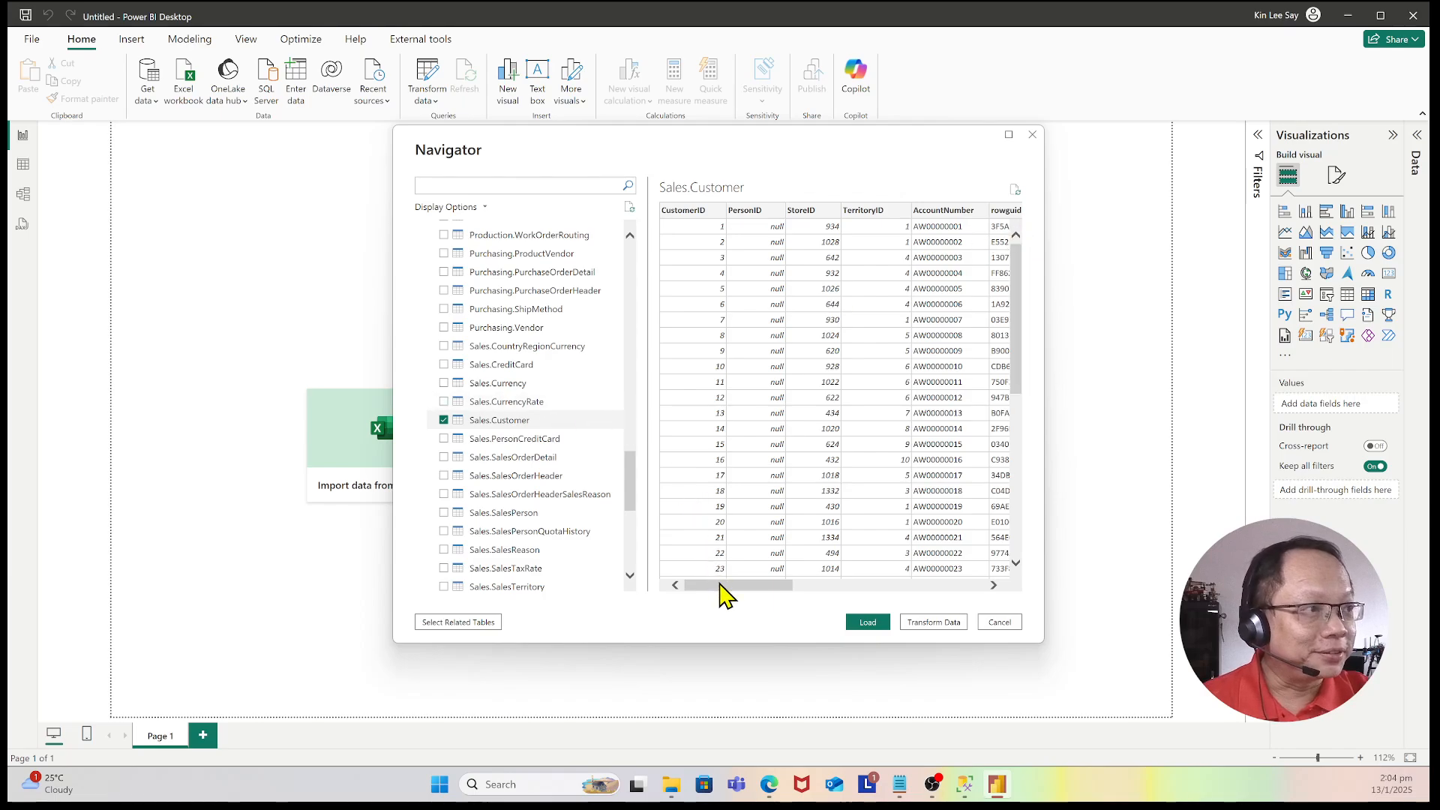
{"action": "left_click_drag", "start_coordinate": [720, 585], "coordinate": [694, 604]}
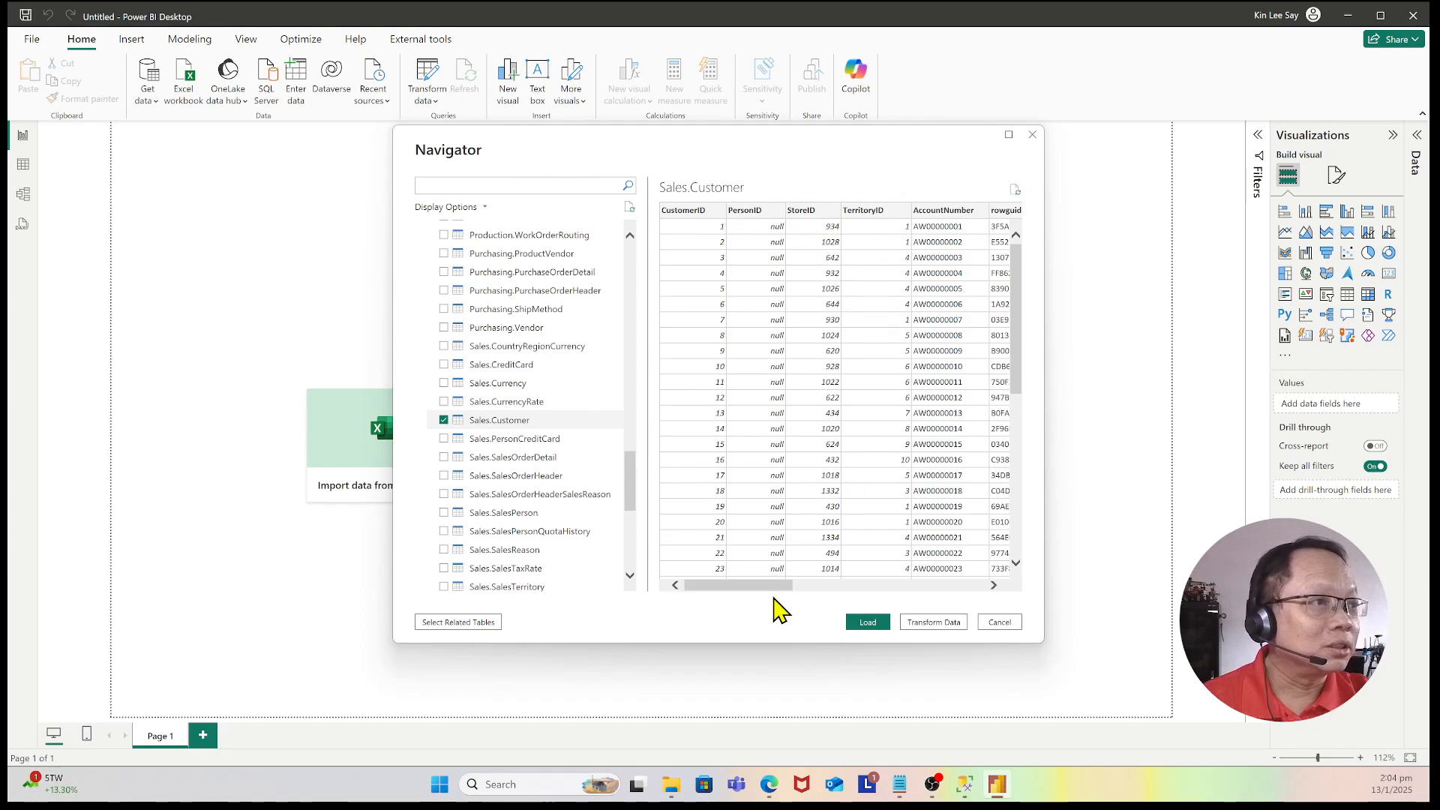
{"action": "left_click_drag", "start_coordinate": [785, 599], "coordinate": [605, 610]}
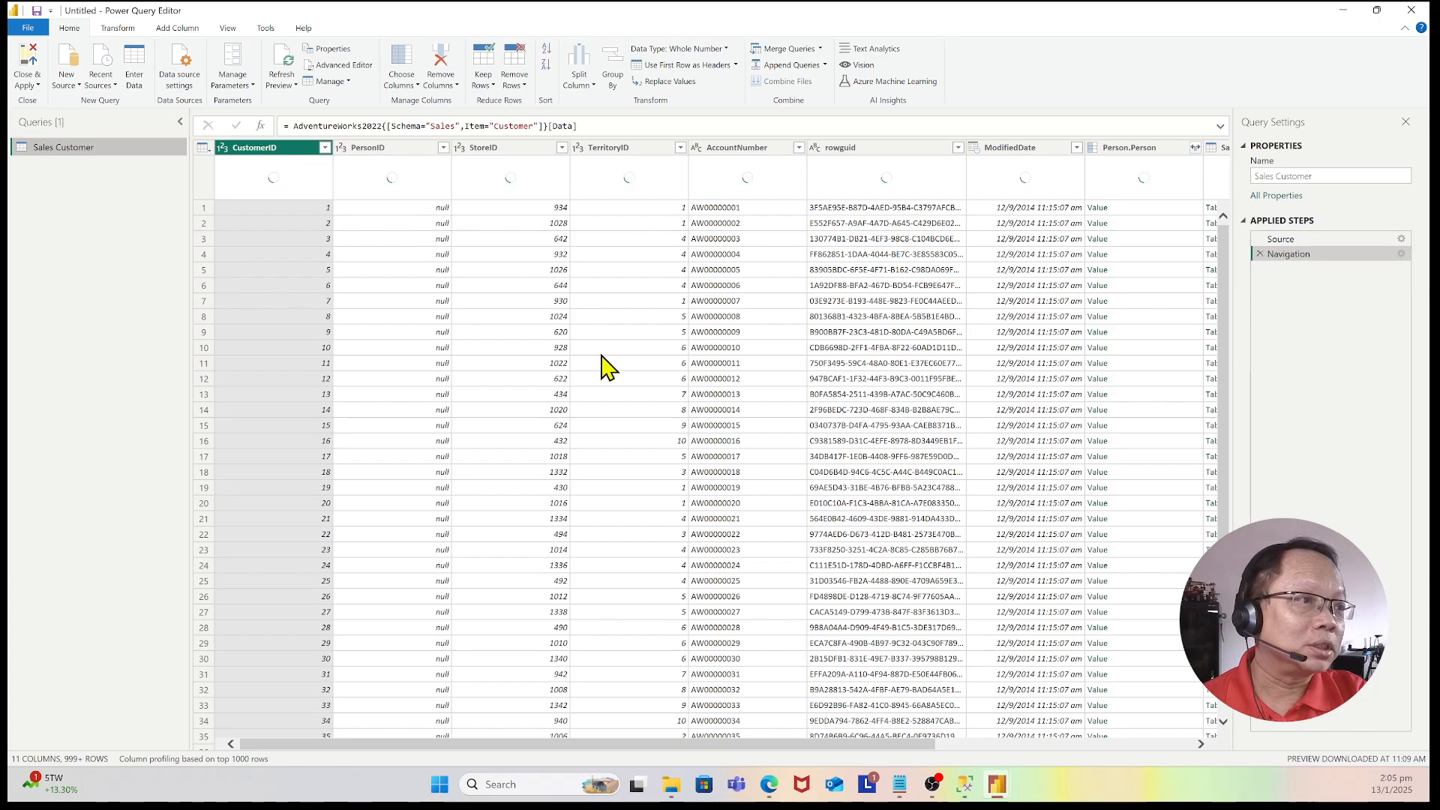
Step: Examine the Sales Customer query's columns and rows in Power Query Editor
{"action": "left_click_drag", "start_coordinate": [737, 746], "coordinate": [685, 736]}
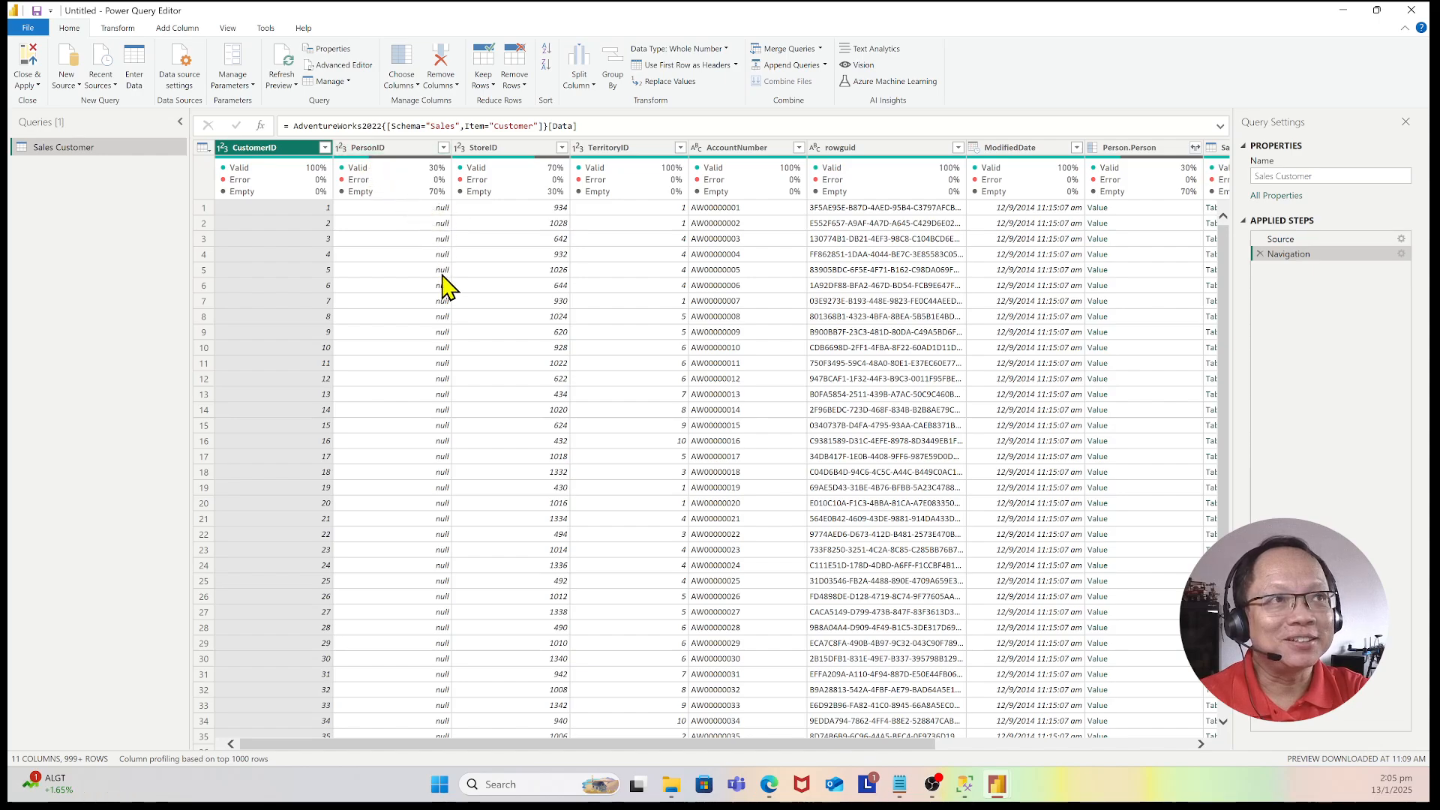
{"action": "mouse_move", "coordinate": [379, 196]}
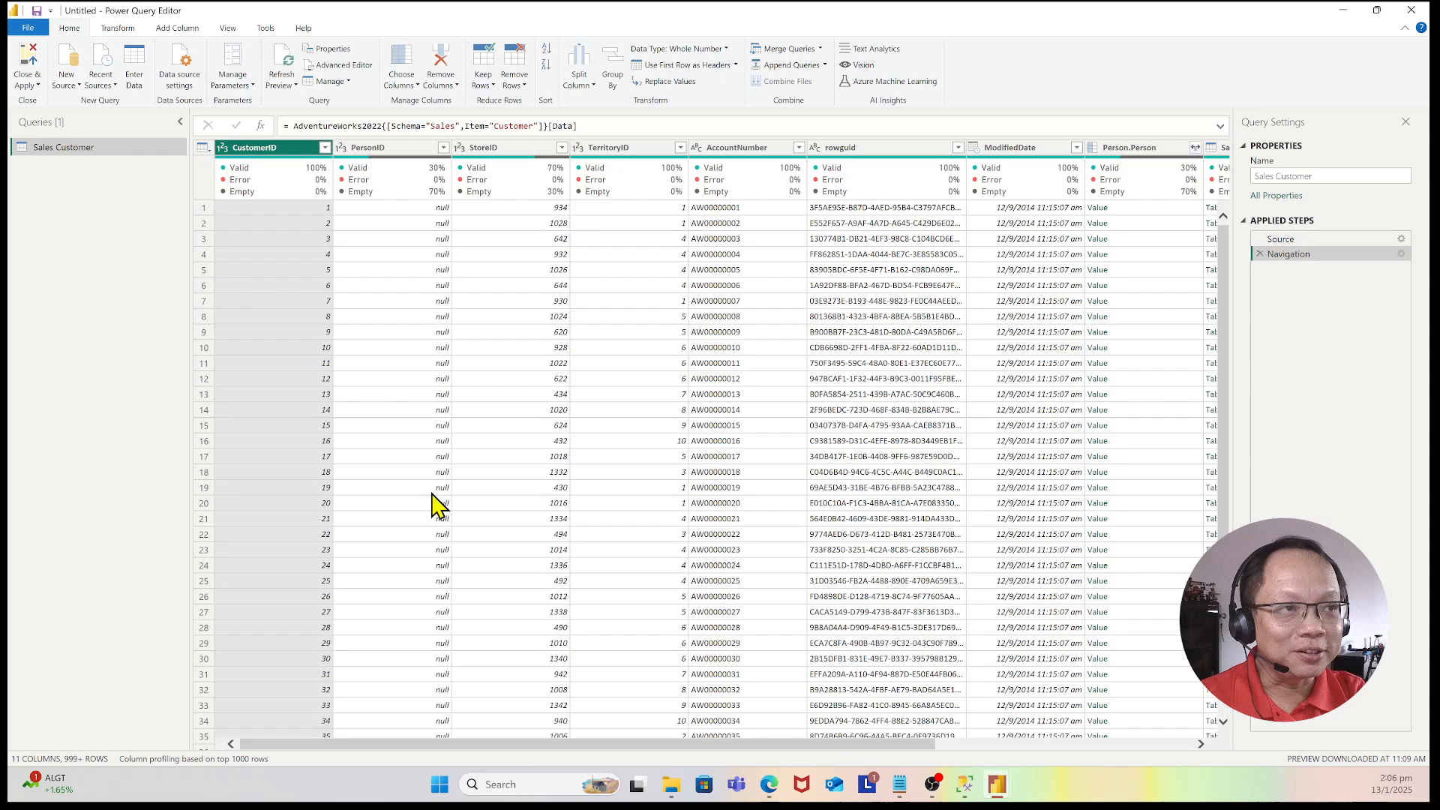
{"action": "scroll", "coordinate": [439, 501], "scroll_direction": "down", "scroll_amount": 12}
{"action": "scroll", "coordinate": [439, 501], "scroll_direction": "up", "scroll_amount": 12}
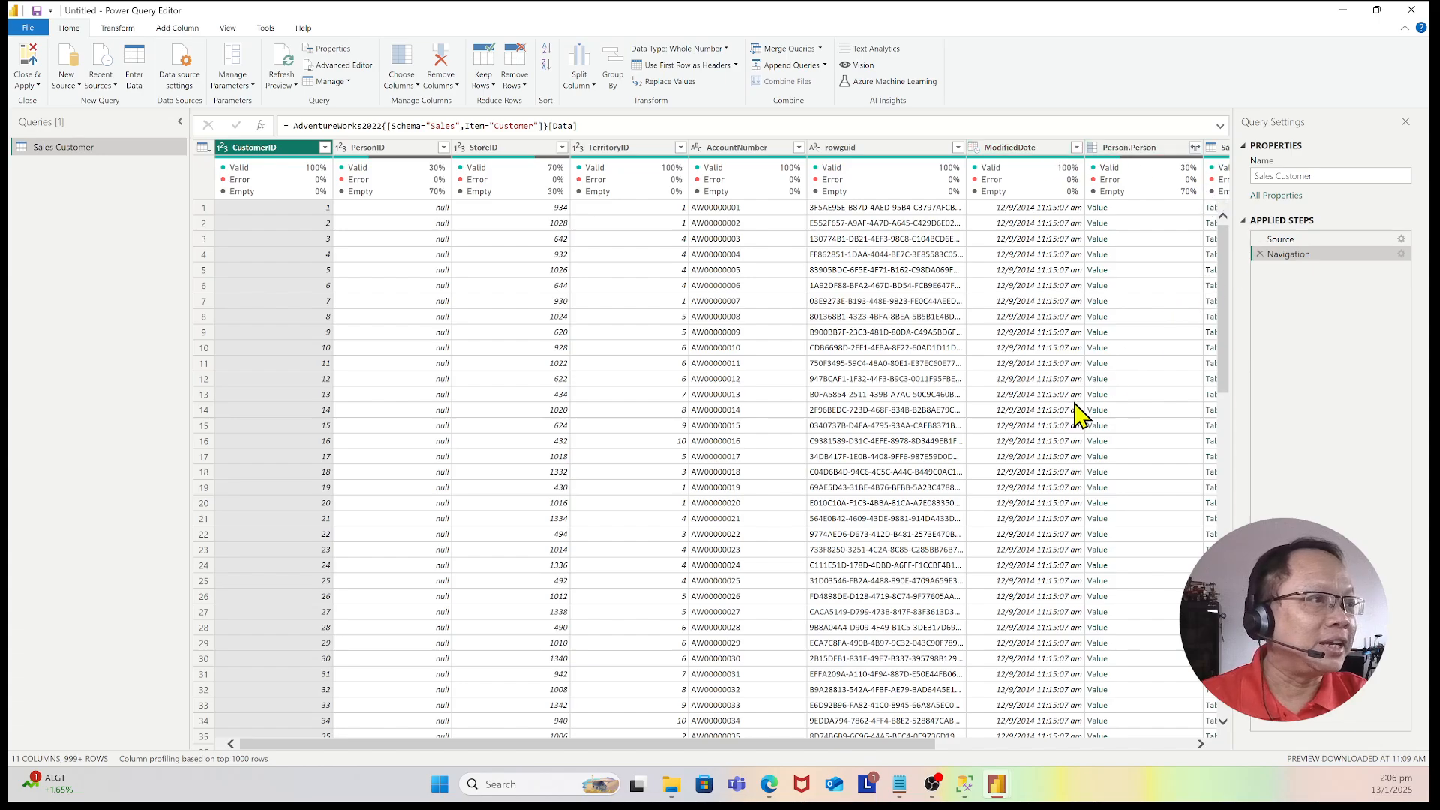
{"action": "left_click_drag", "start_coordinate": [915, 747], "coordinate": [1144, 752]}
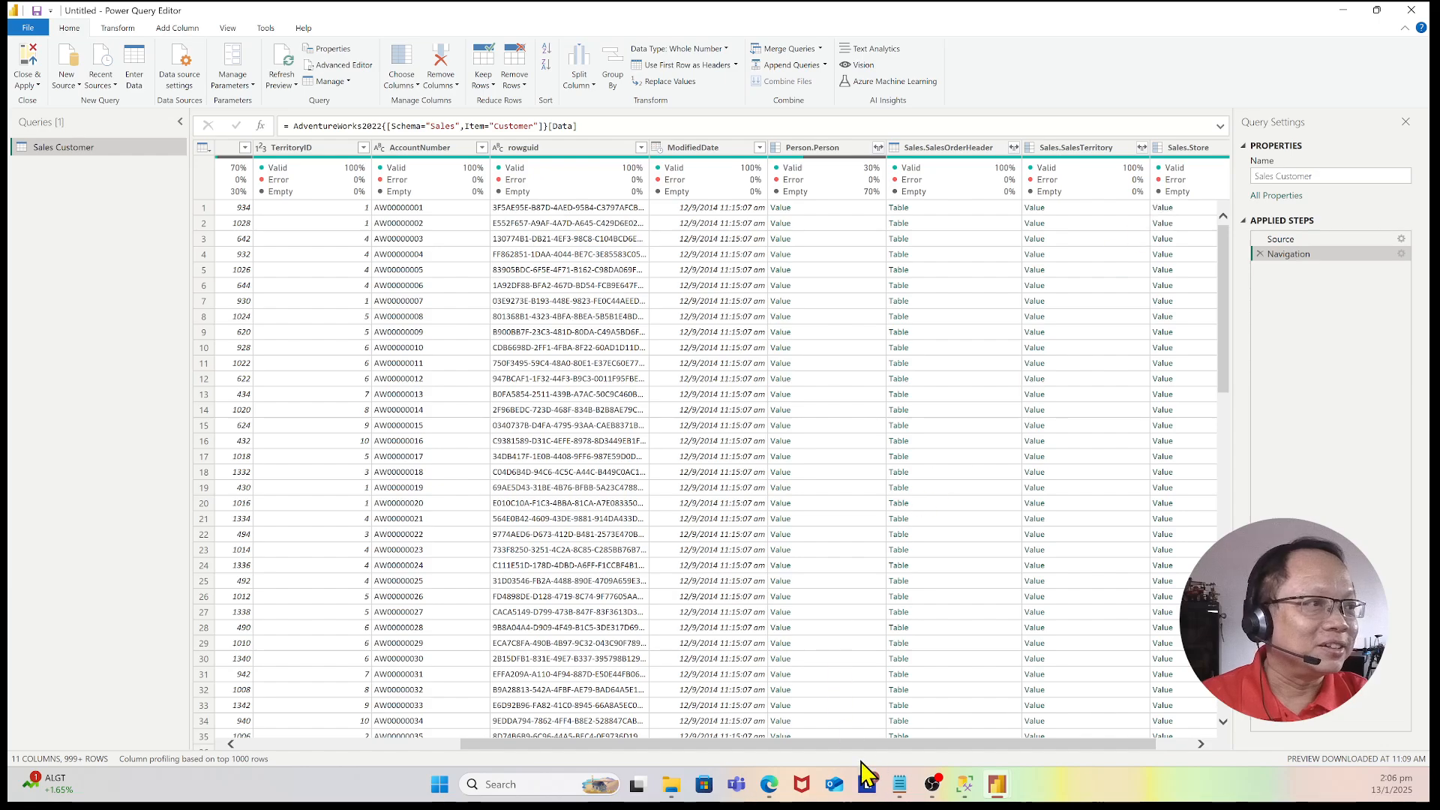
{"action": "left_click_drag", "start_coordinate": [863, 750], "coordinate": [411, 759]}
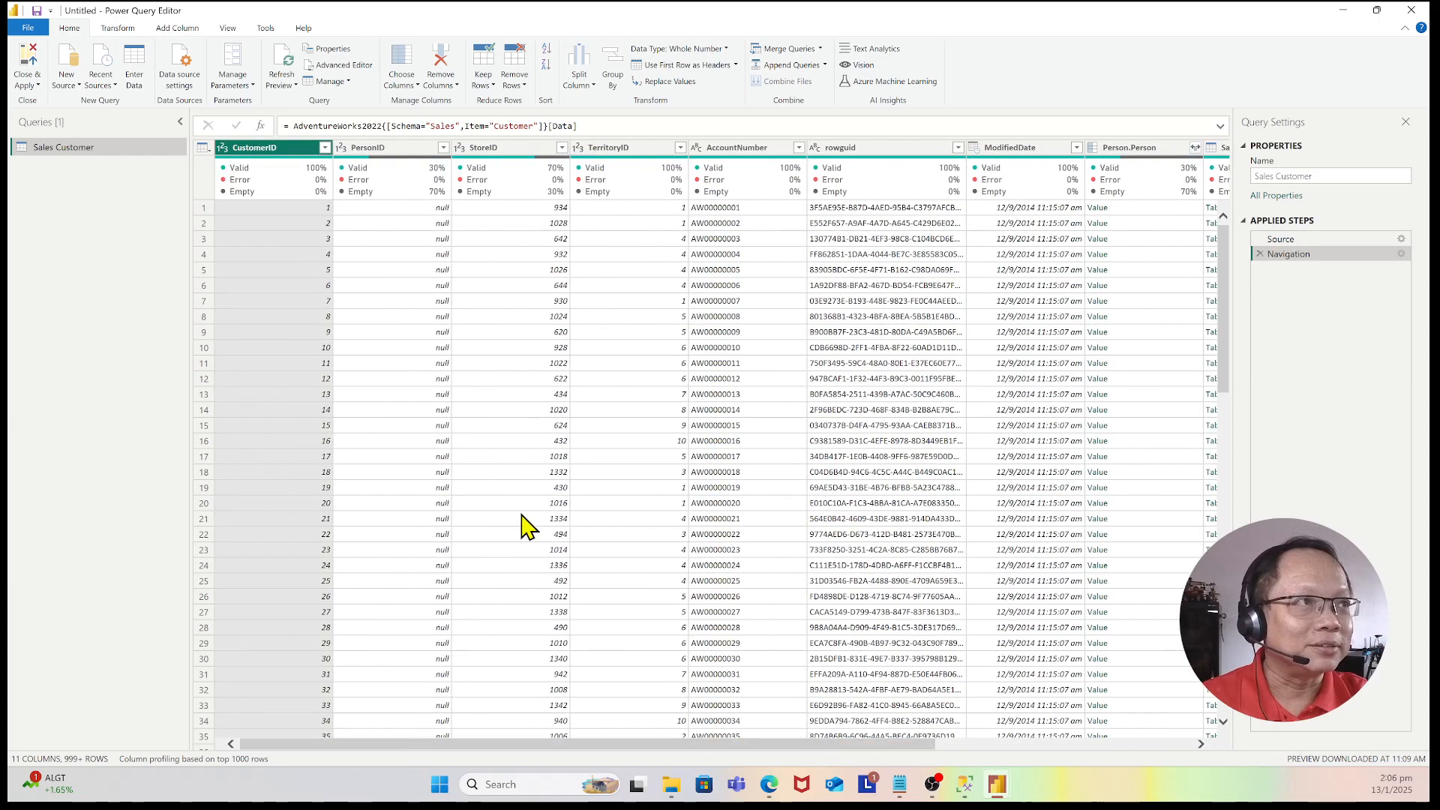
{"action": "scroll", "coordinate": [604, 495], "scroll_direction": "down", "scroll_amount": 5}
{"action": "scroll", "coordinate": [897, 495], "scroll_direction": "down", "scroll_amount": 9}
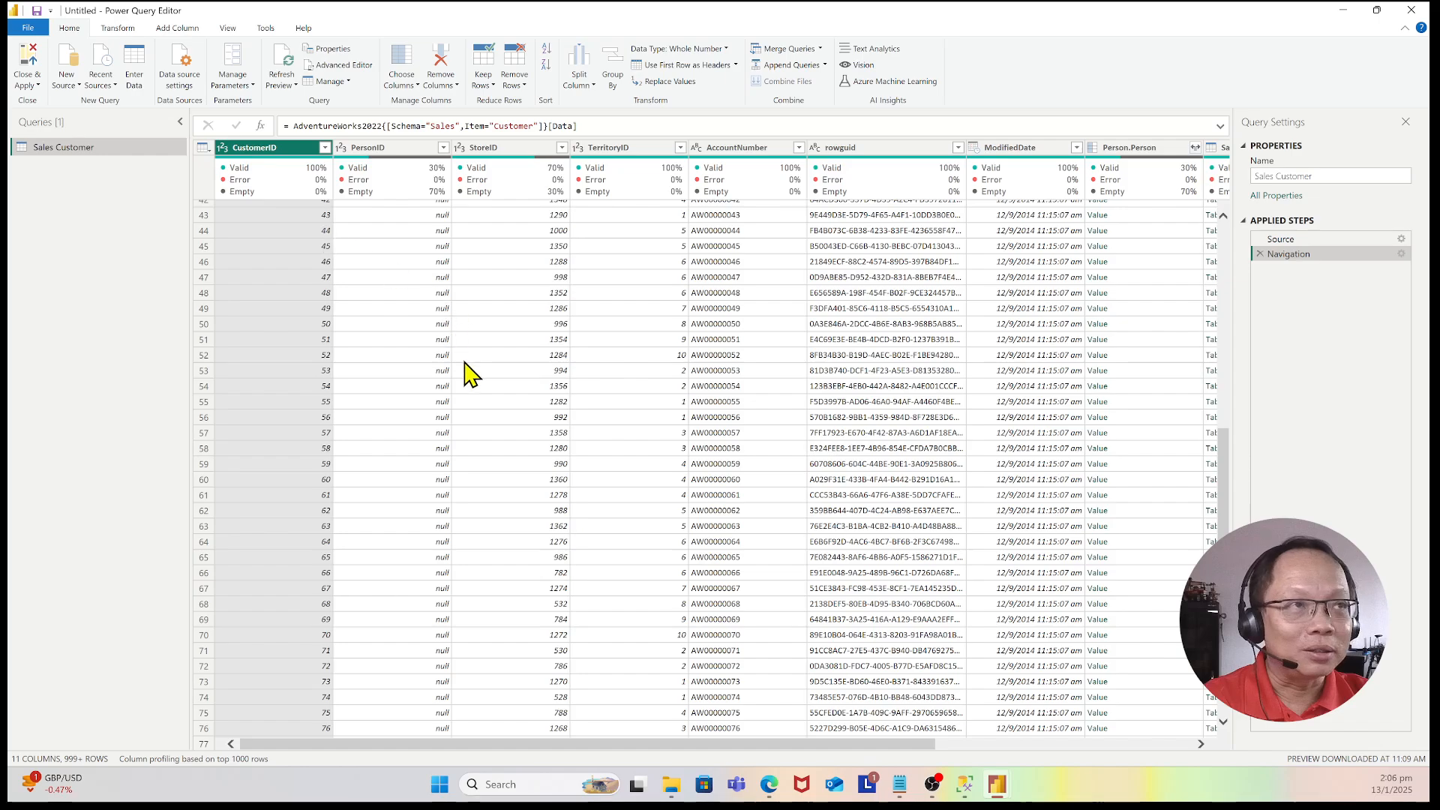
{"action": "scroll", "coordinate": [469, 373], "scroll_direction": "up", "scroll_amount": 14}
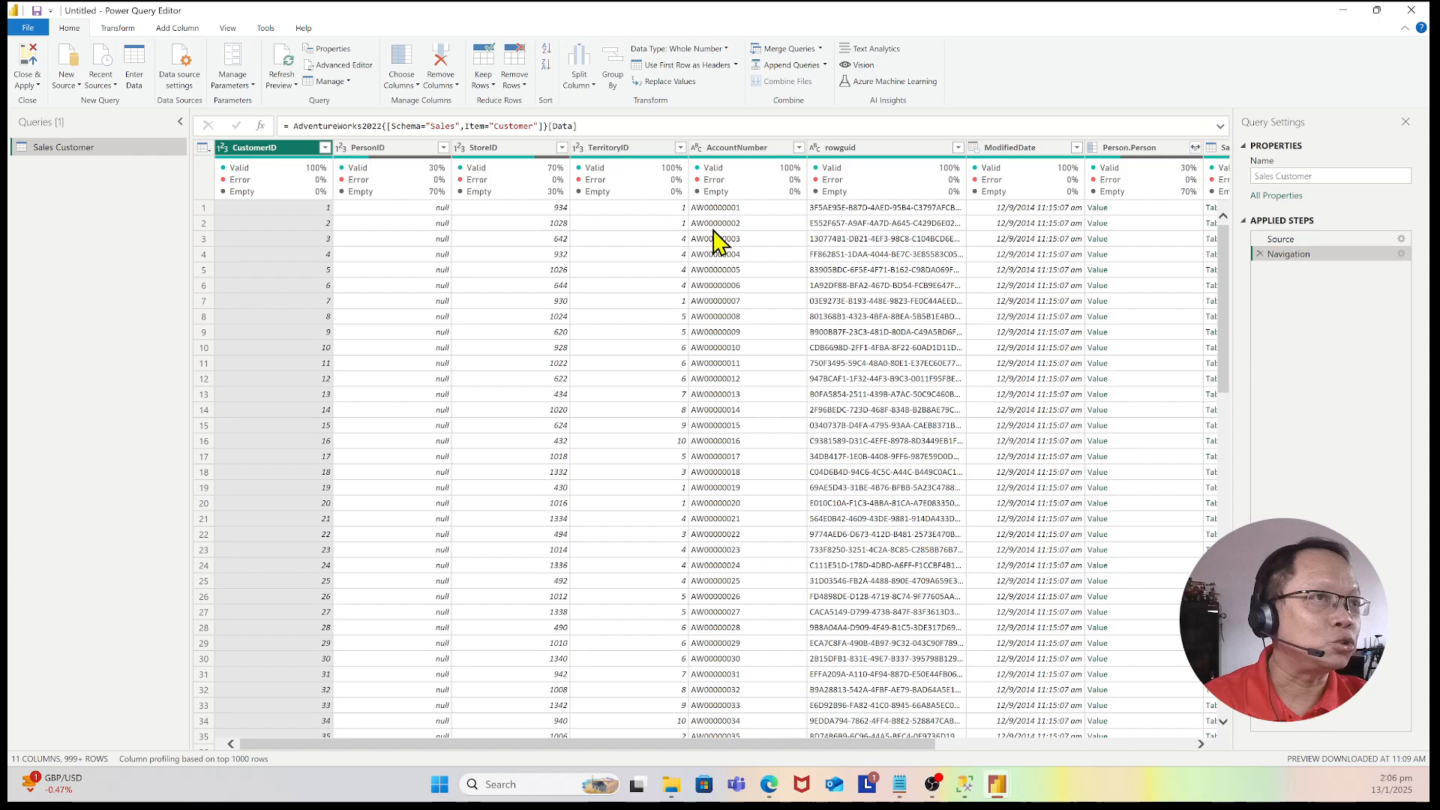
Step: Close and apply the query, then view the Sales Customer table and its fields in Table view
{"action": "left_click", "coordinate": [38, 85]}
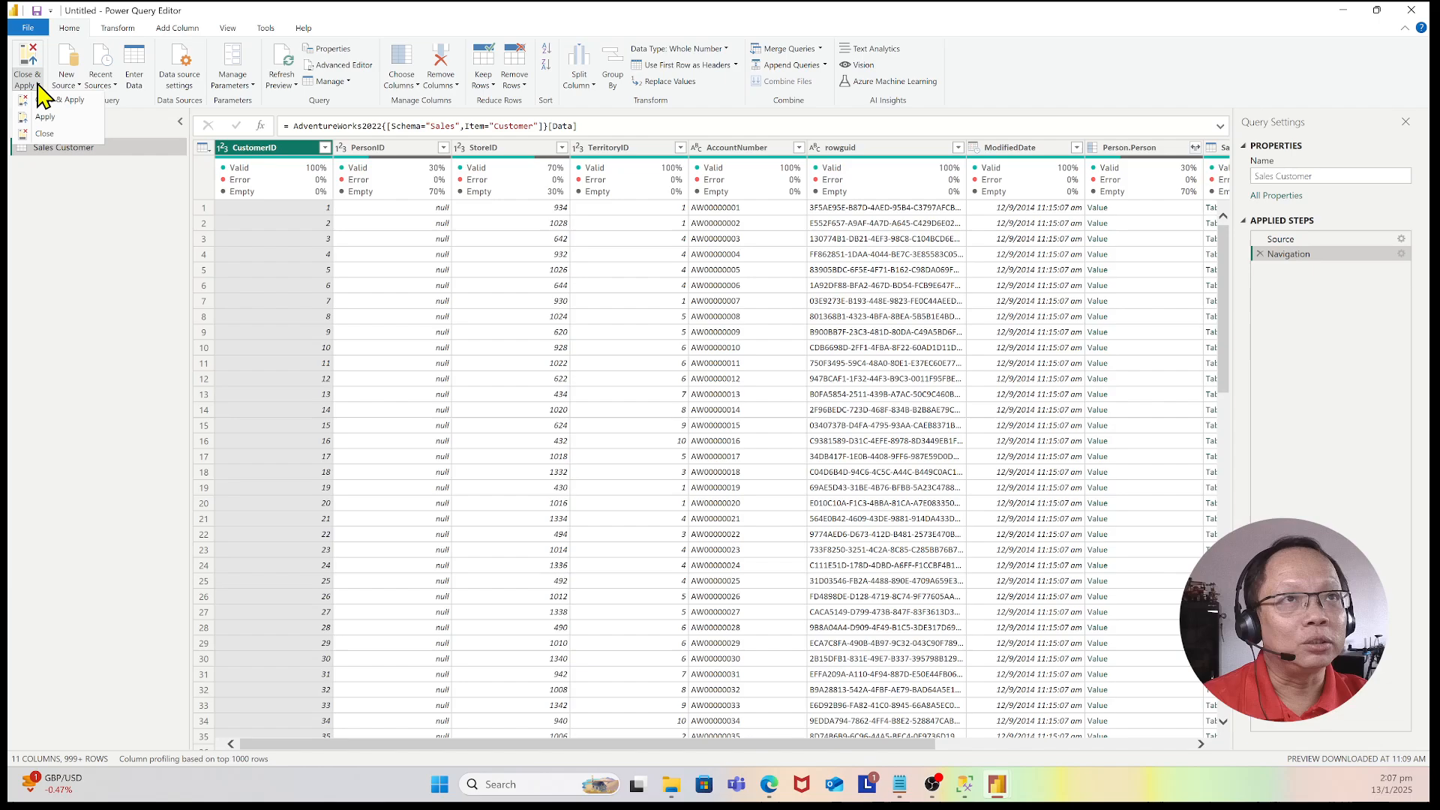
{"action": "left_click", "coordinate": [44, 133]}
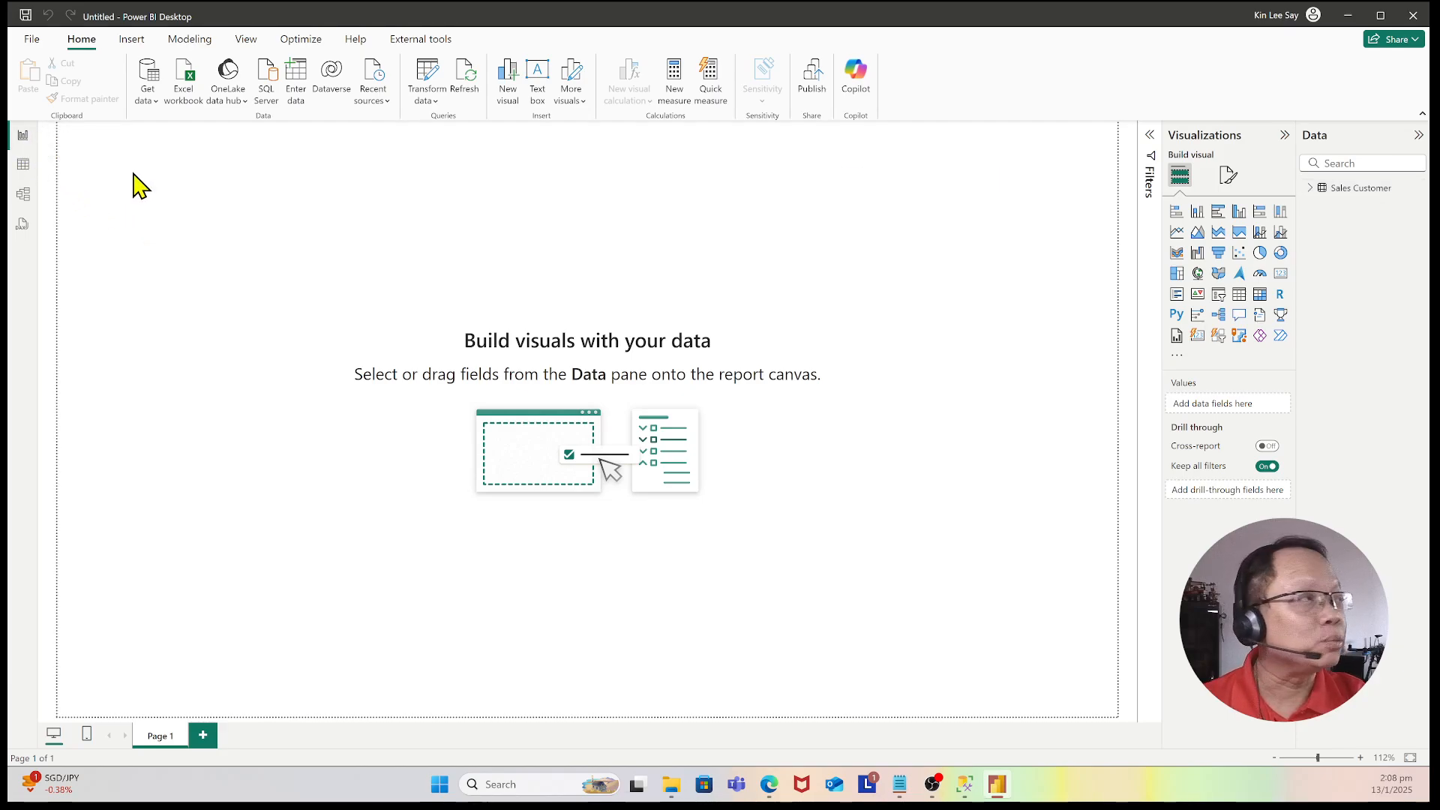
{"action": "left_click", "coordinate": [24, 166]}
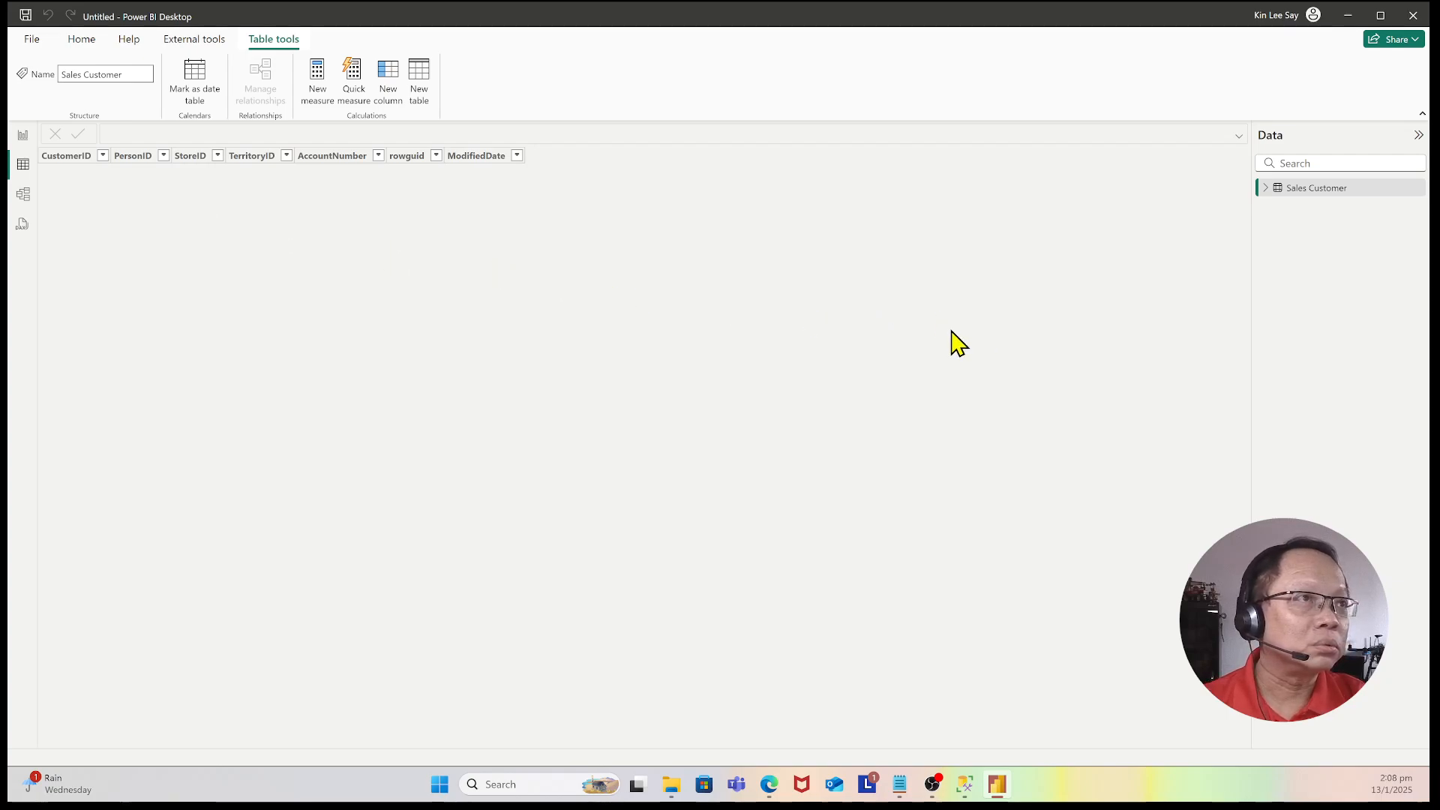
{"action": "left_click", "coordinate": [1264, 189]}
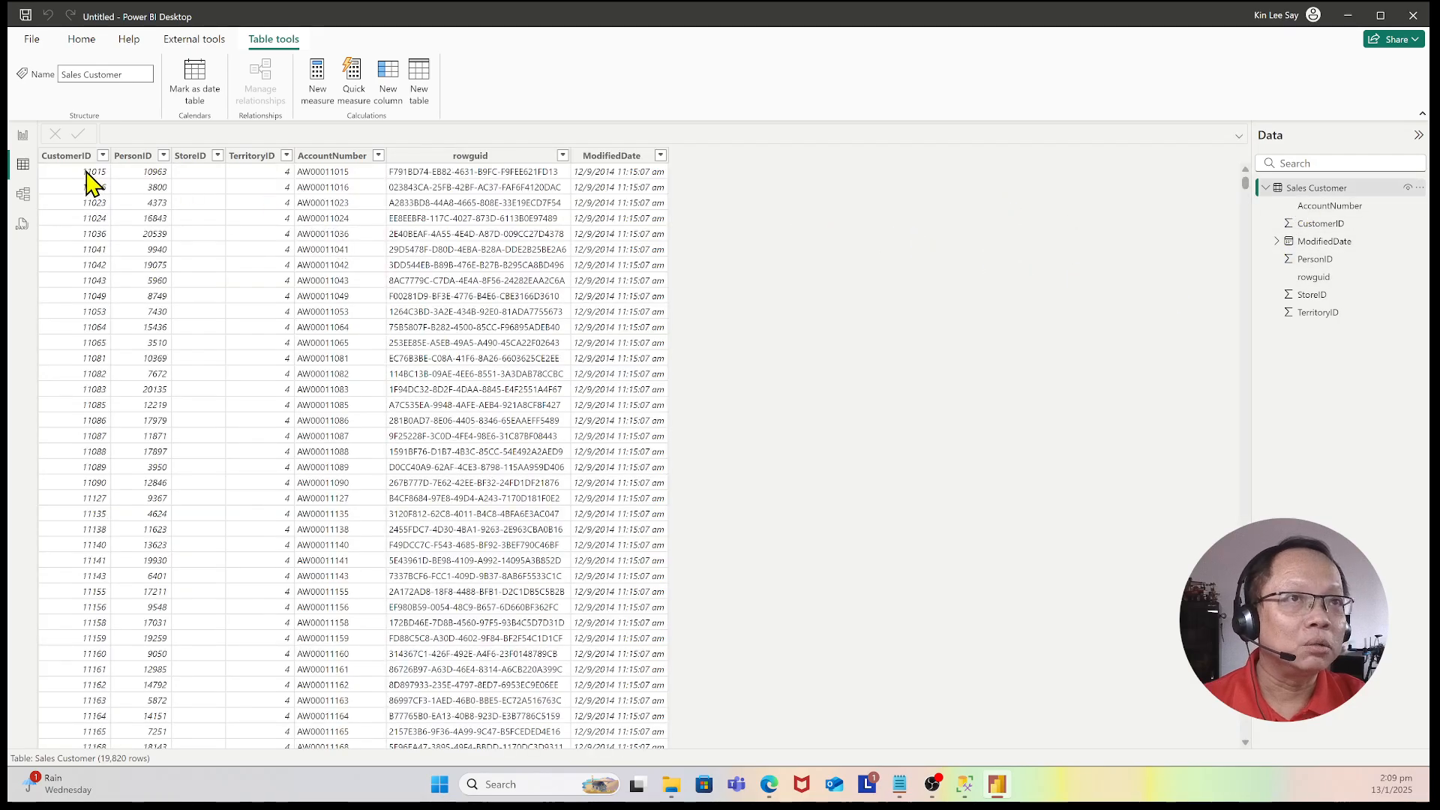
Step: View the Sales Customer table card in Model view, then switch to the empty report canvas in Report view
{"action": "left_click", "coordinate": [22, 196]}
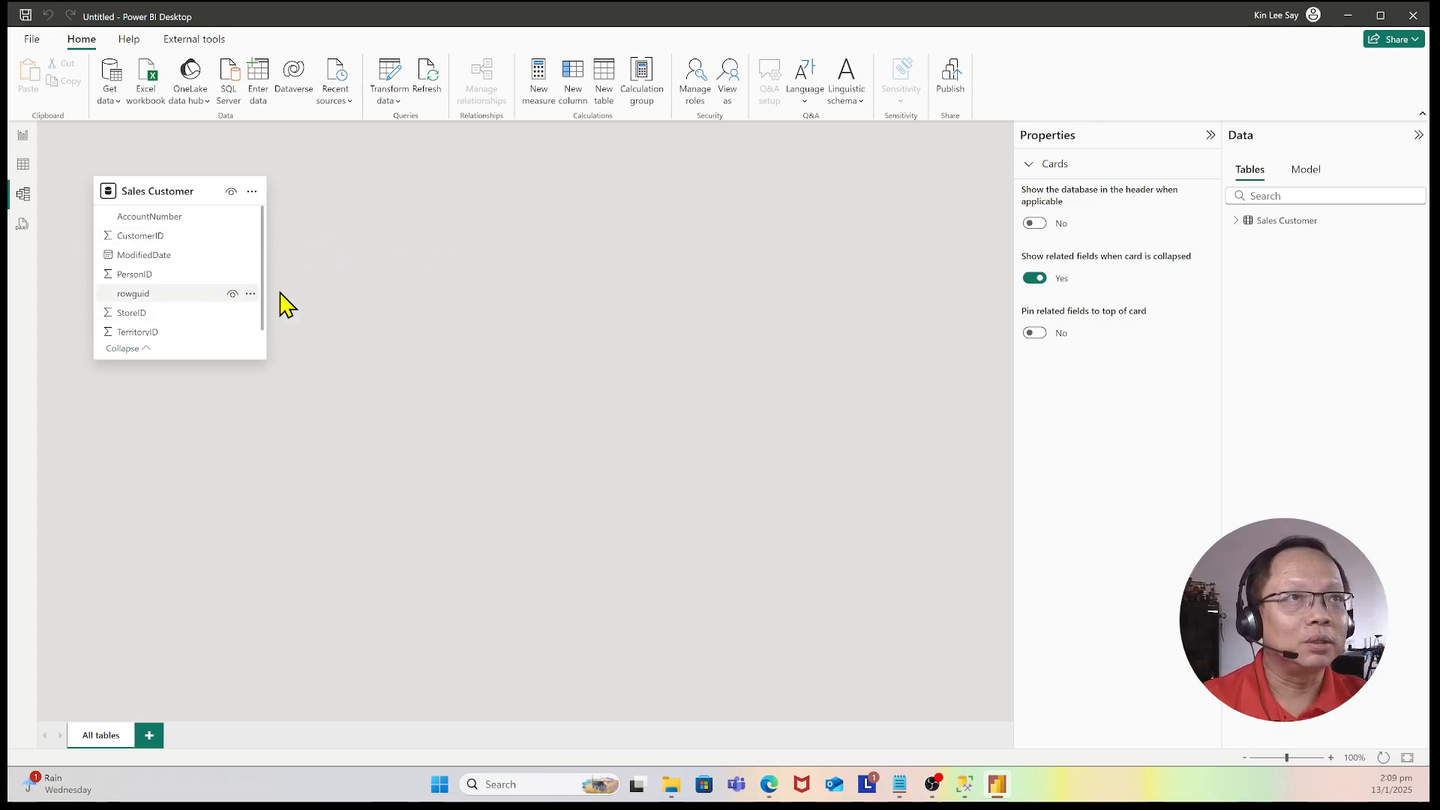
{"action": "left_click", "coordinate": [23, 138]}
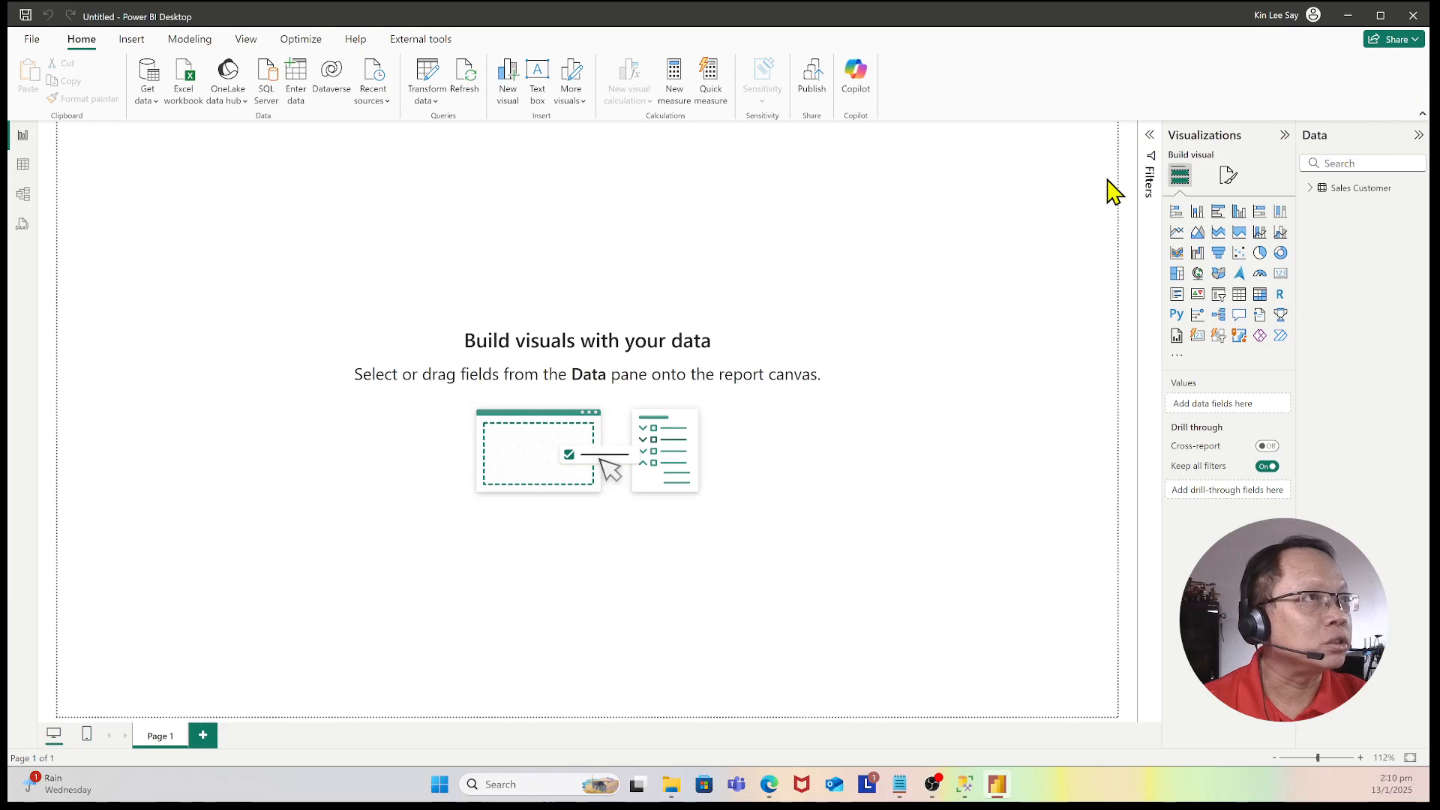
Step: Close Power BI Desktop without saving changes, and close the open File Explorer windows
{"action": "left_click", "coordinate": [1413, 20]}
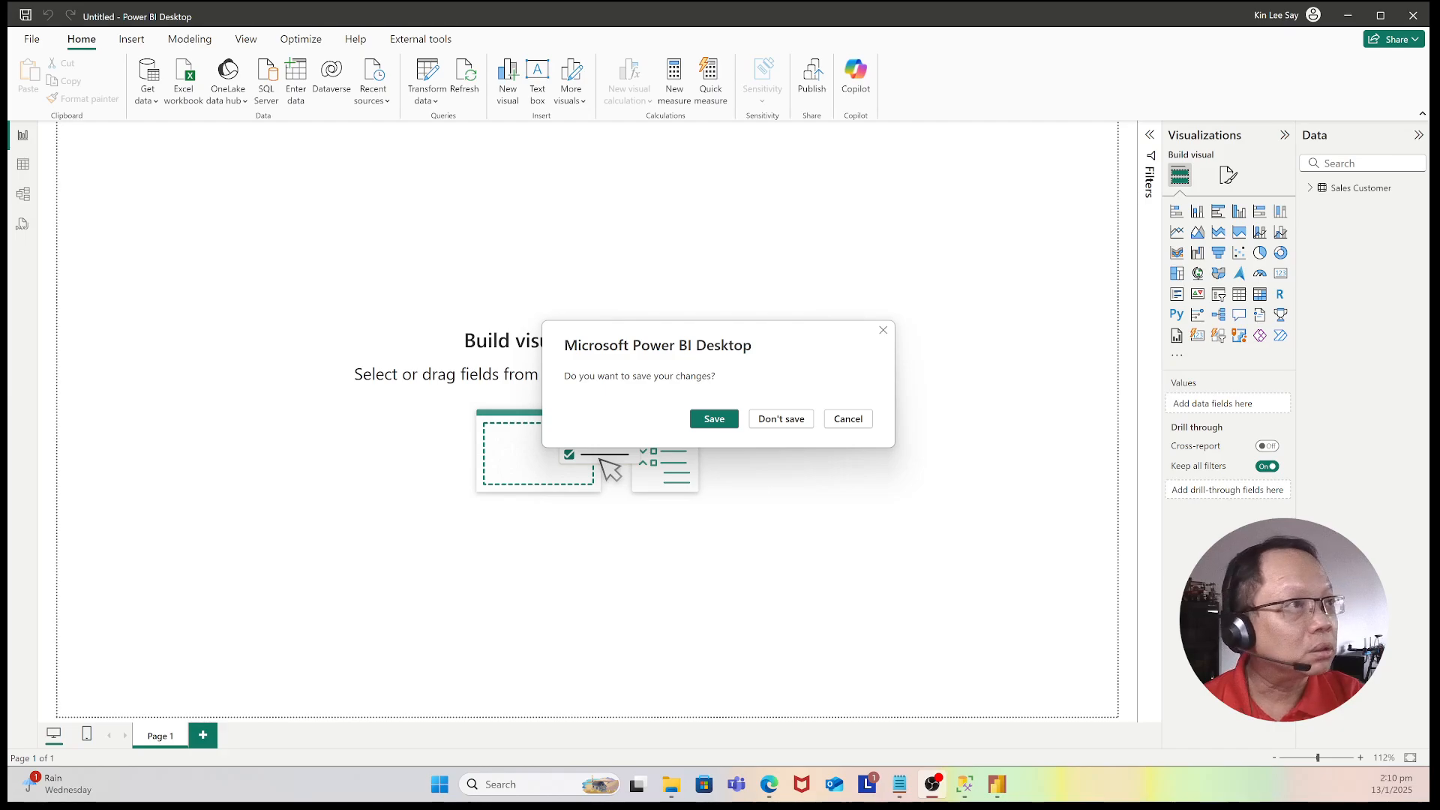
{"action": "left_click", "coordinate": [785, 419]}
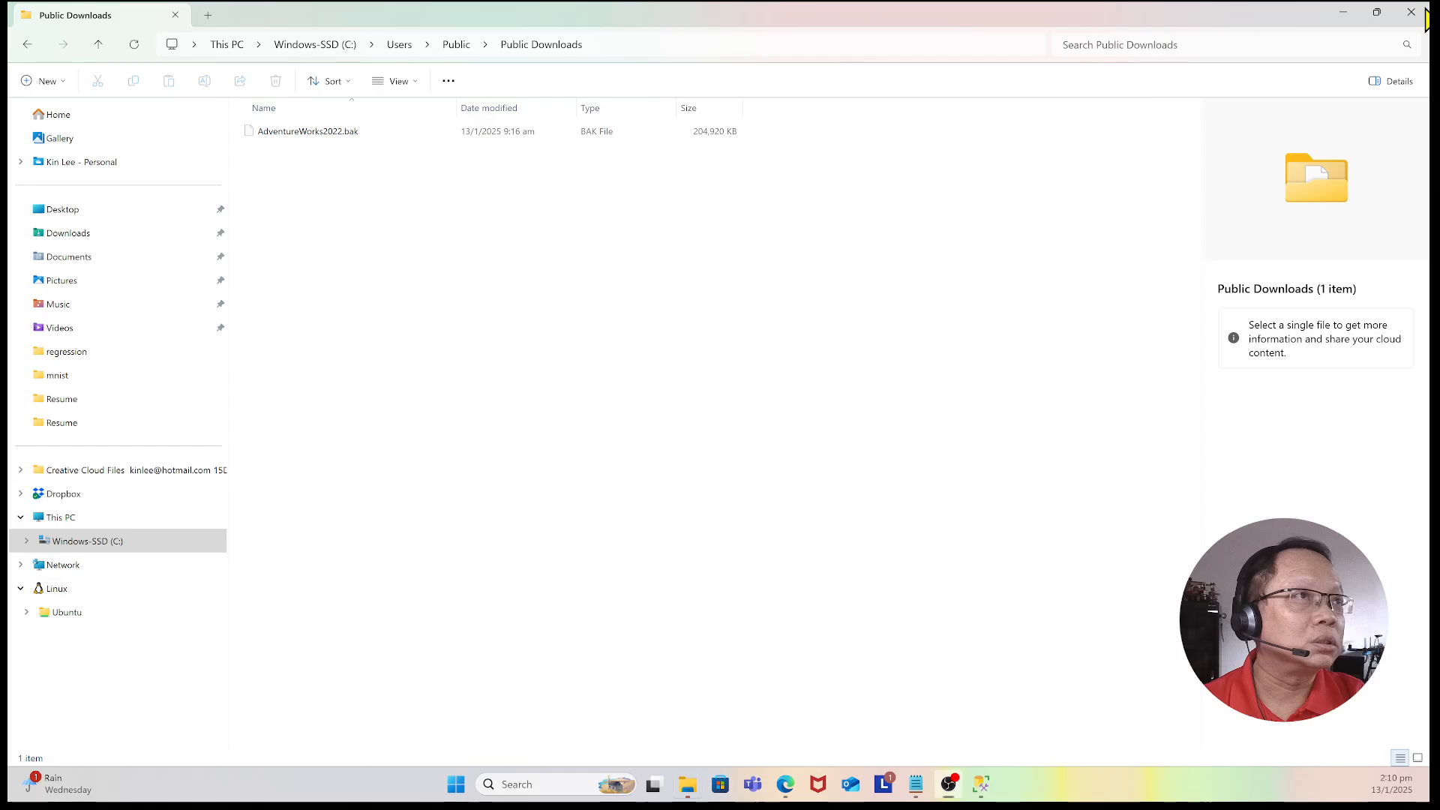
{"action": "left_click", "coordinate": [1422, 16]}
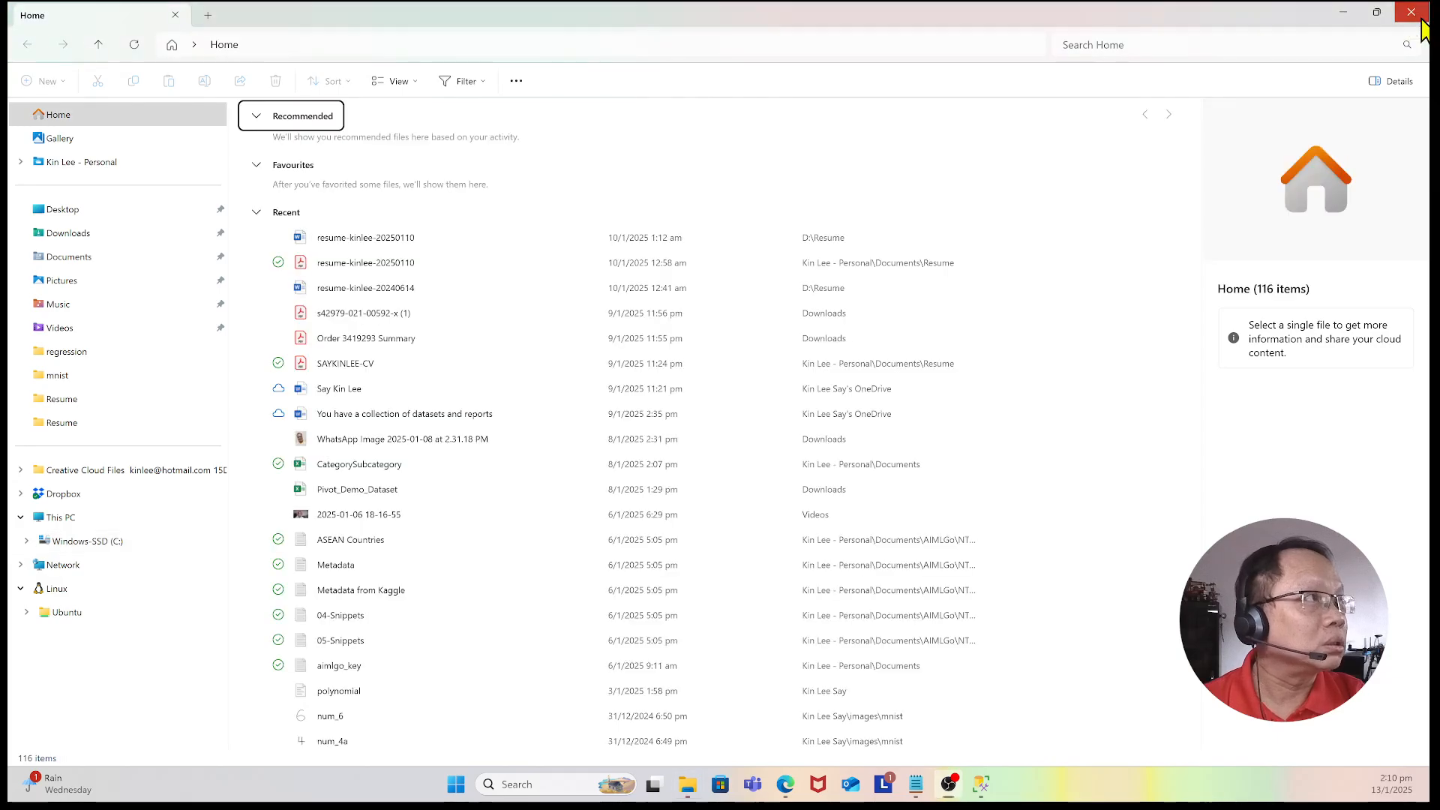
{"action": "left_click", "coordinate": [1422, 21]}
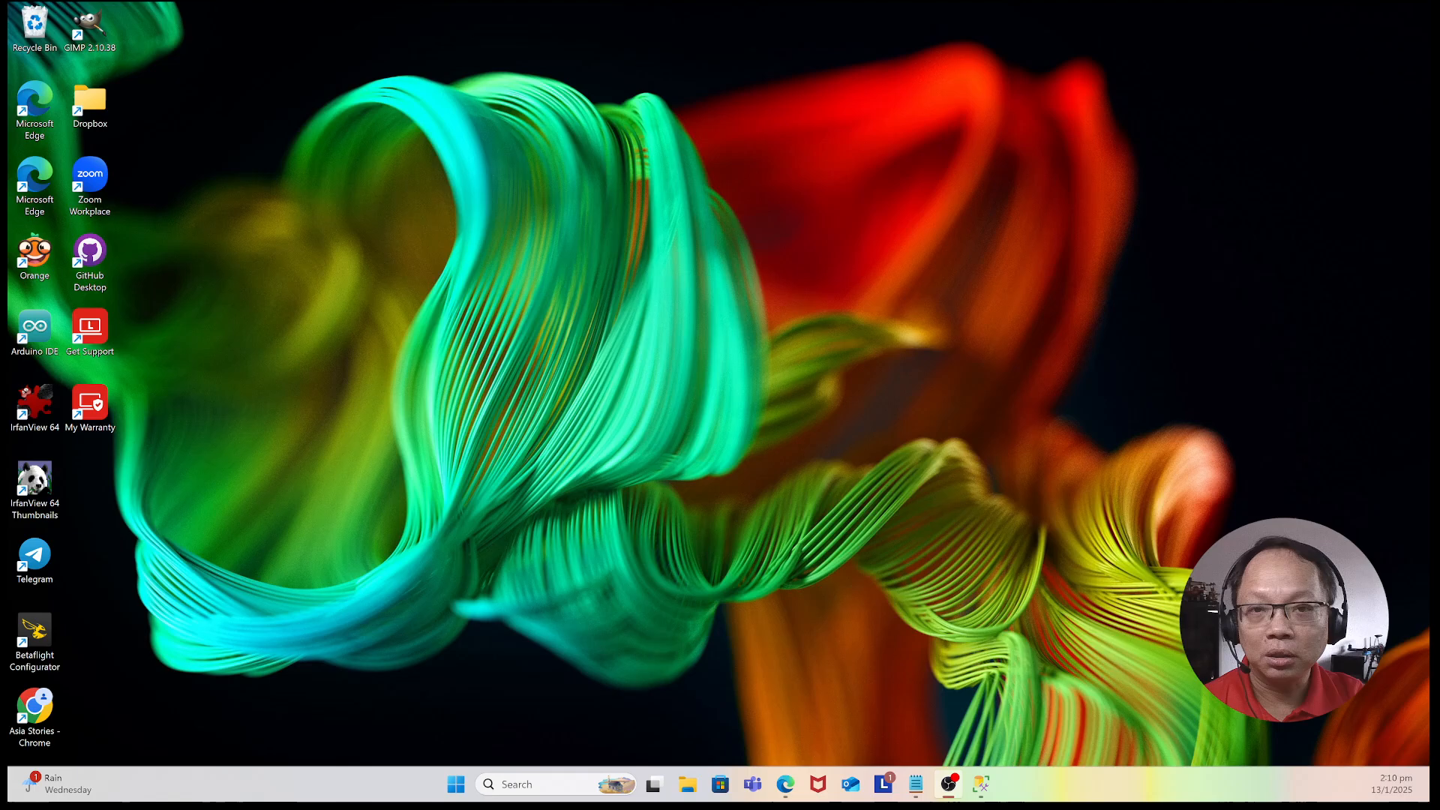